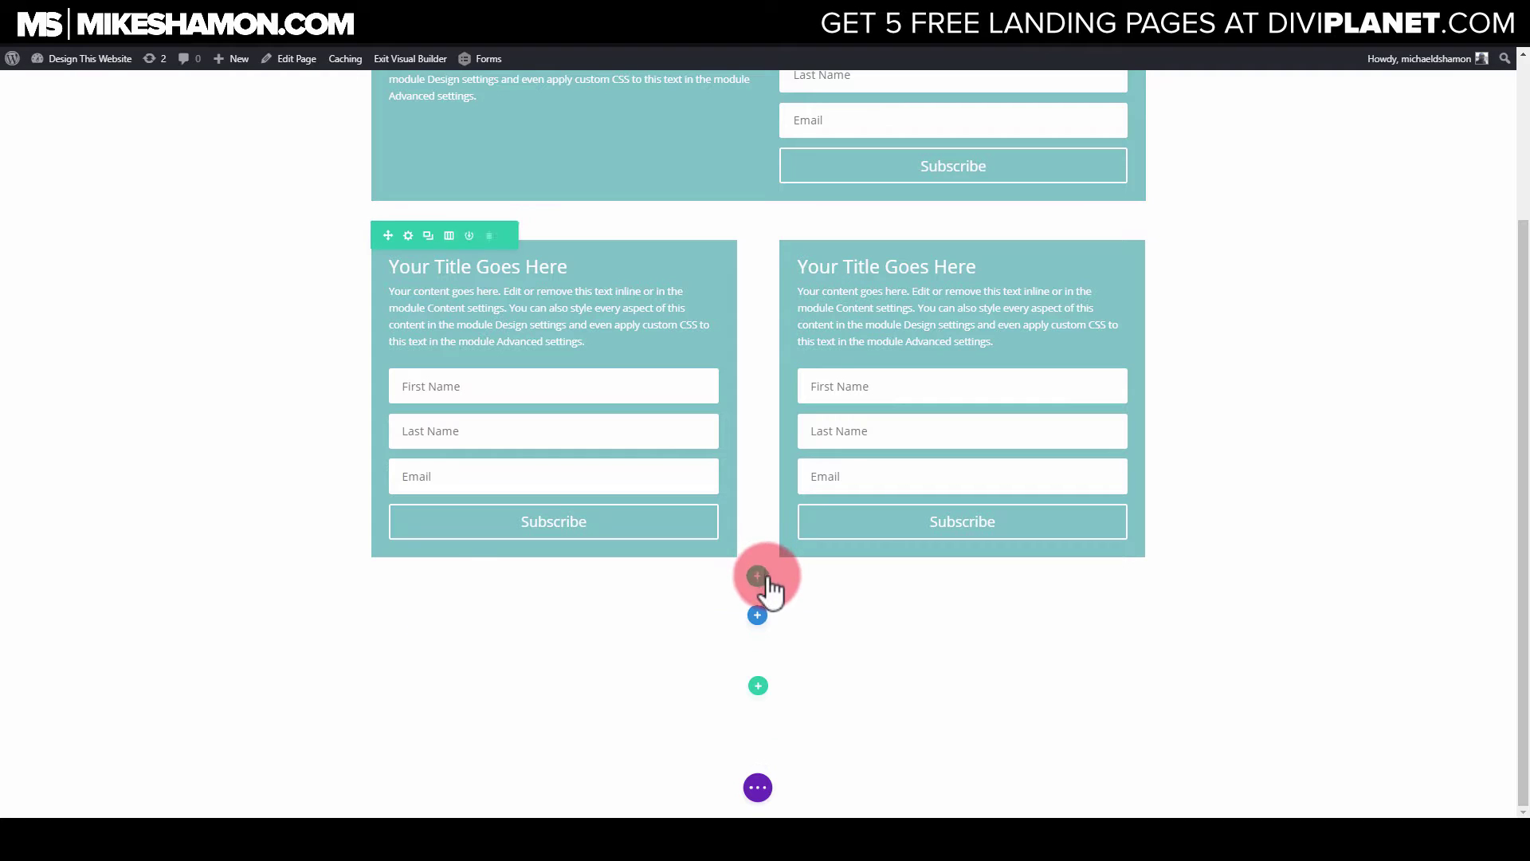
Add an Email Optin module to the empty row below the two side-by-side optin forms, then close its settings
click(747, 593)
click(704, 335)
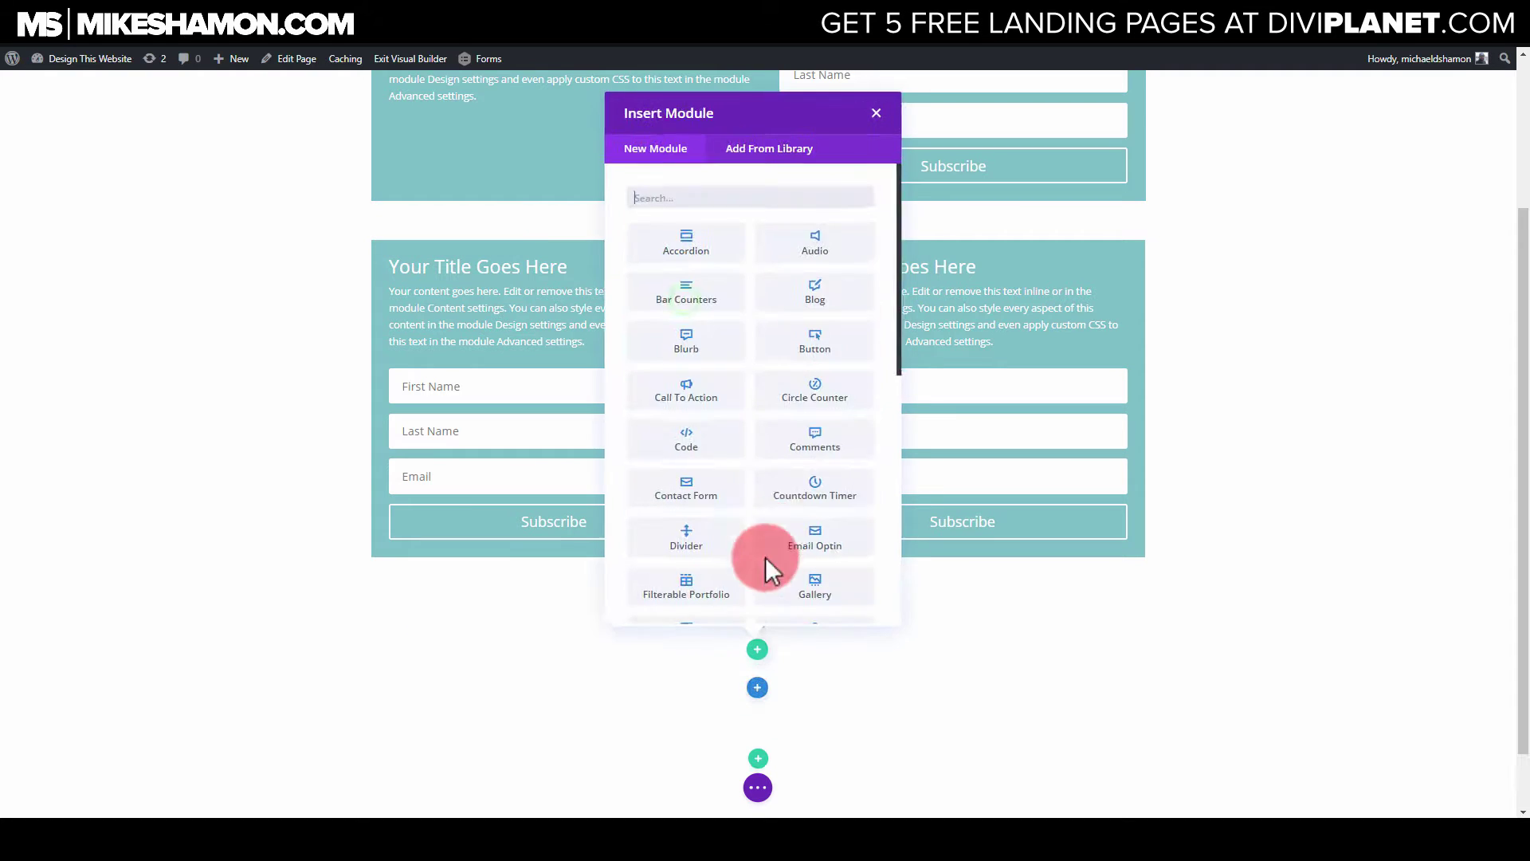
click(724, 199)
text(opt)
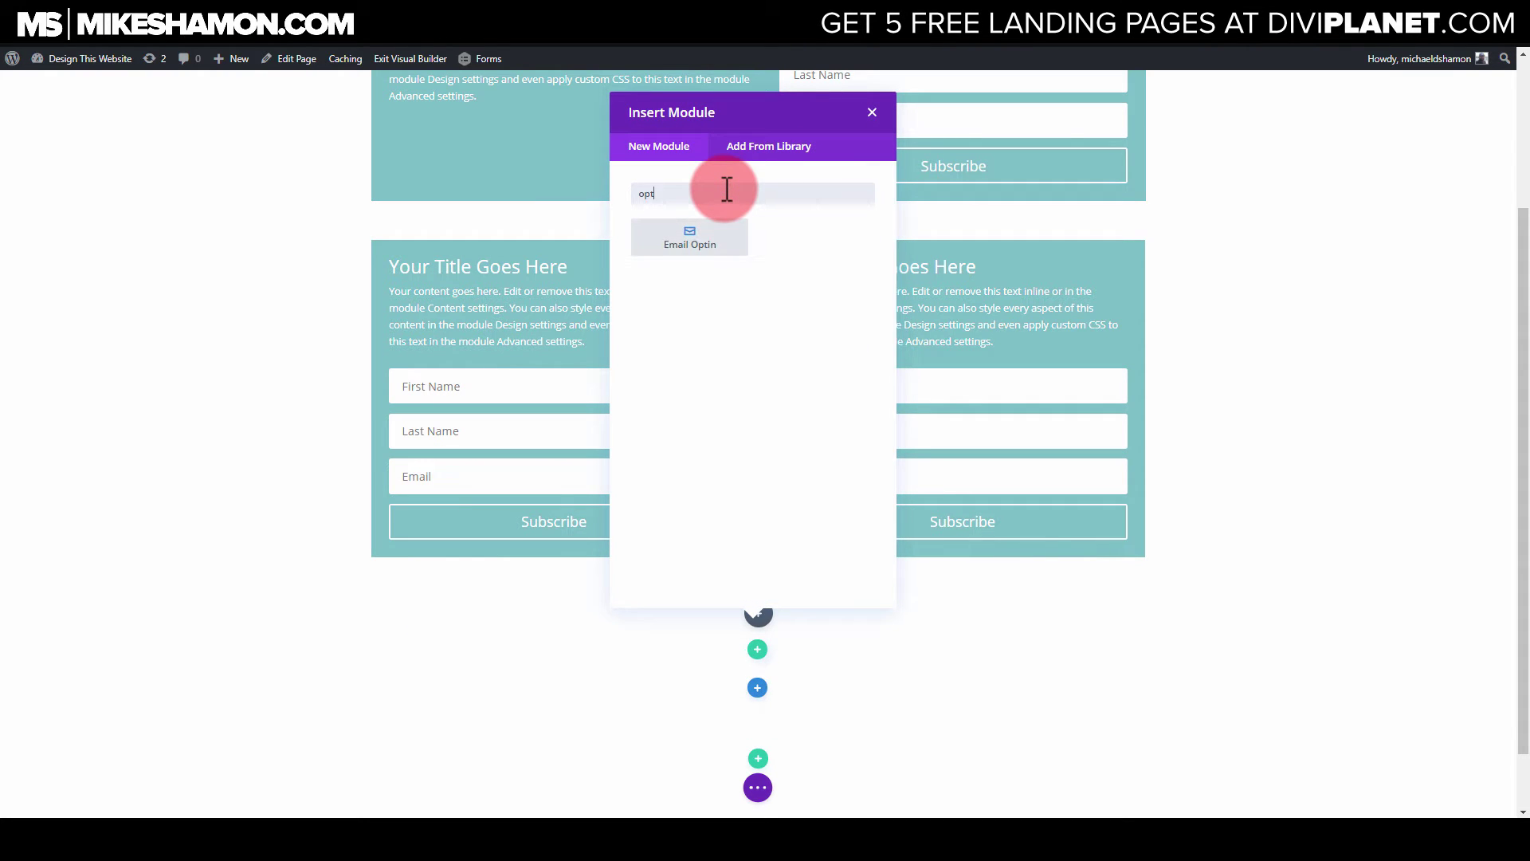
click(726, 239)
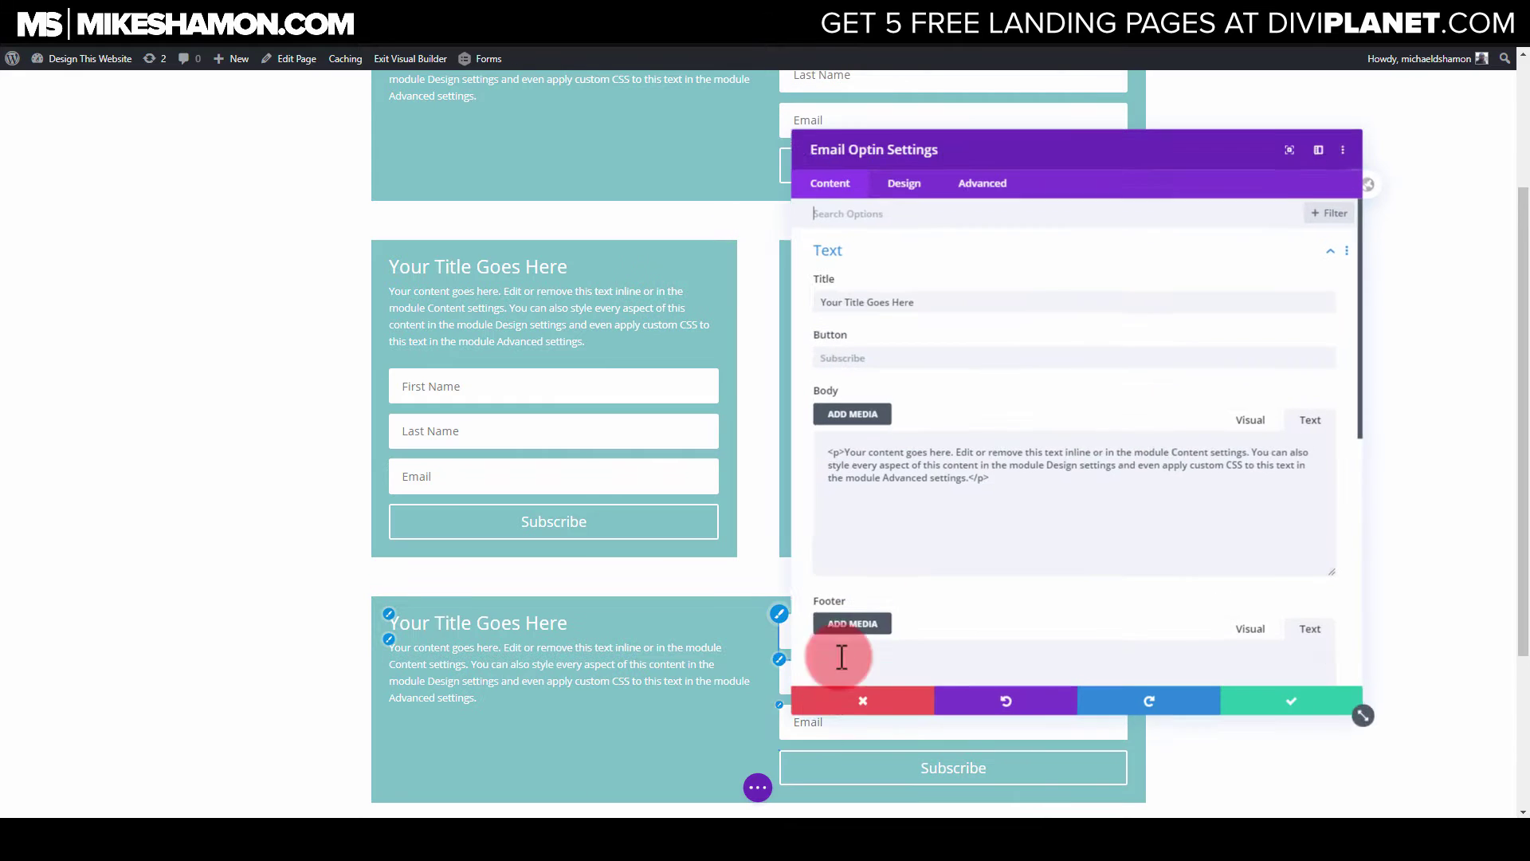
click(859, 687)
Open the settings of the topmost full-width Email Optin module and remove its background color
scroll(748, 428, up, 3)
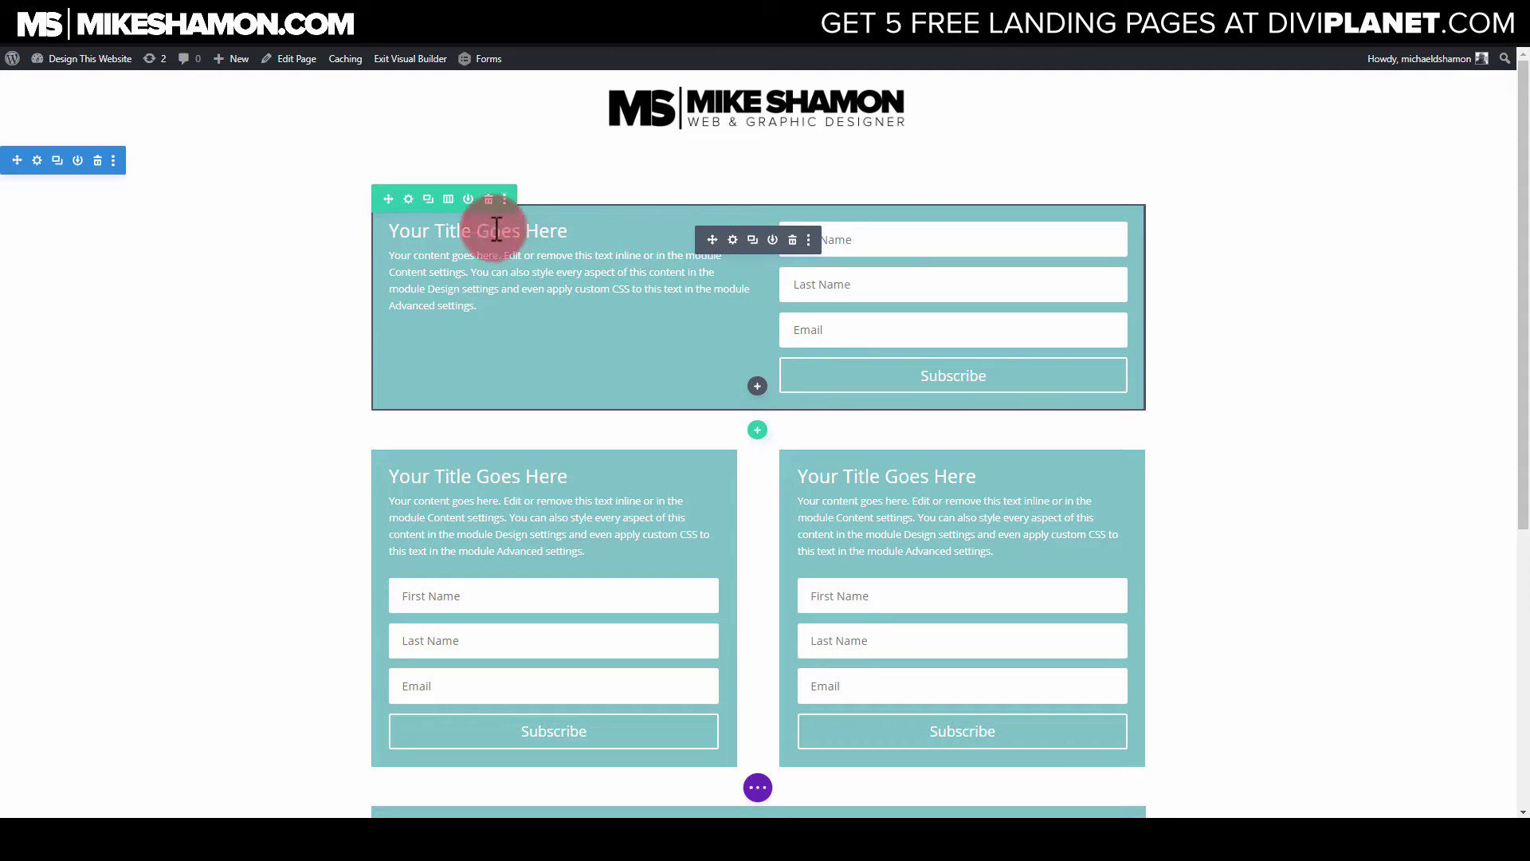
click(733, 240)
drag(1025, 181, 292, 138)
click(165, 192)
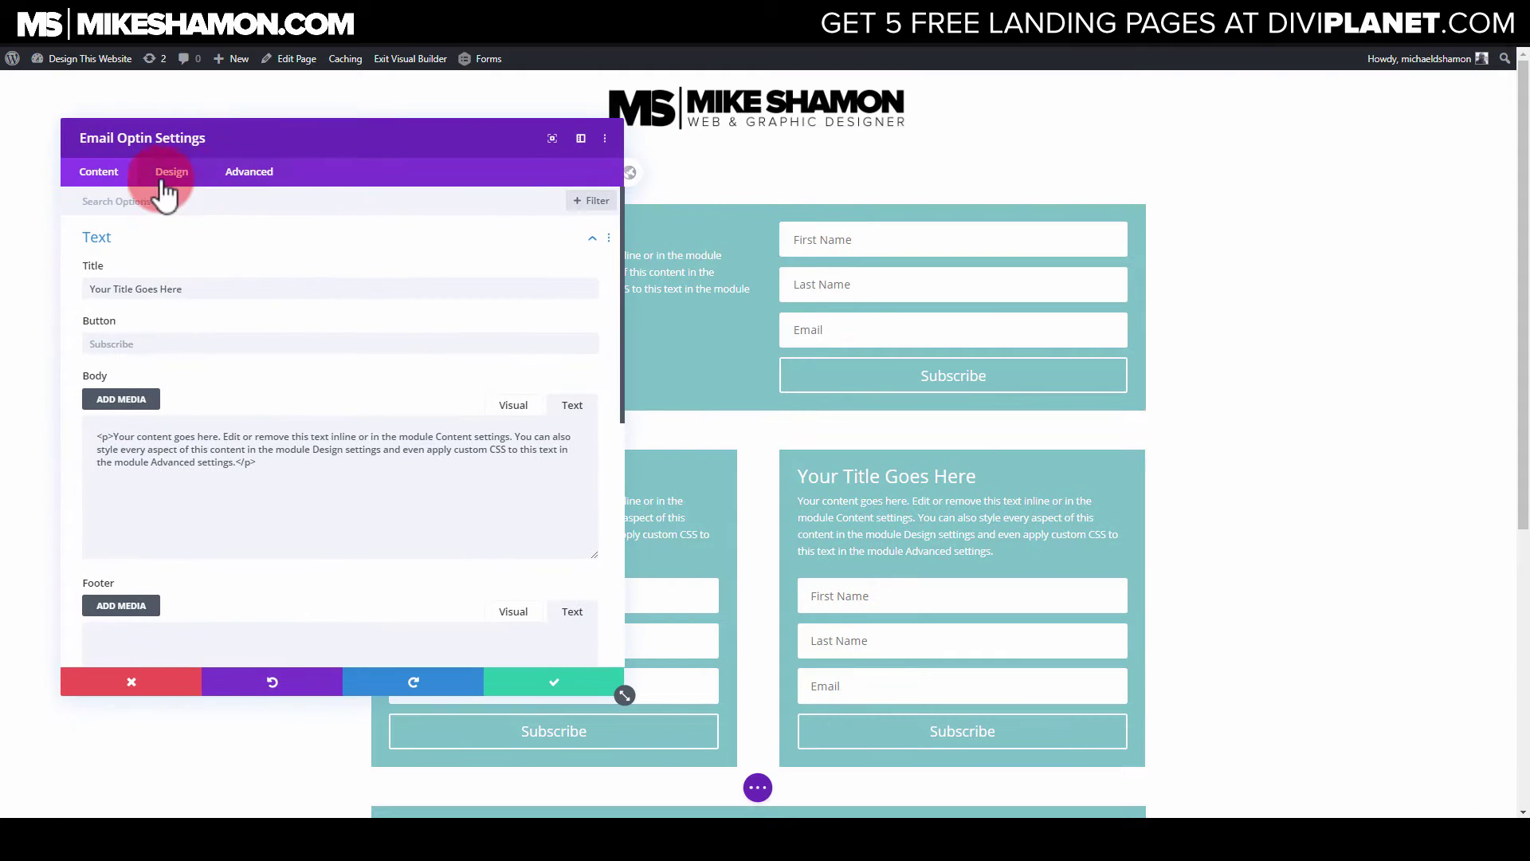
drag(625, 695, 451, 572)
drag(295, 134, 300, 269)
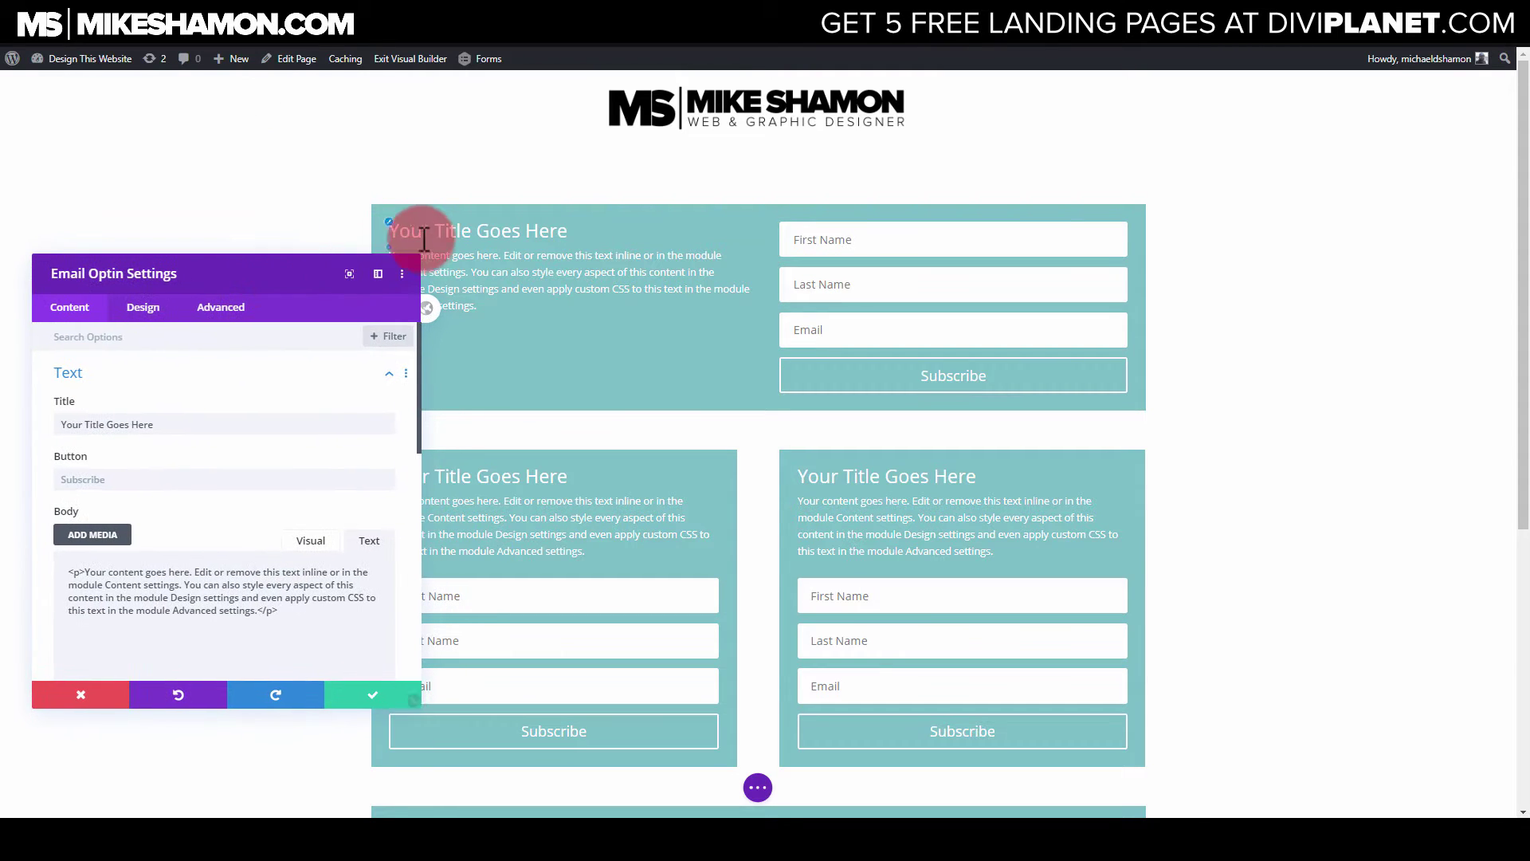
click(100, 374)
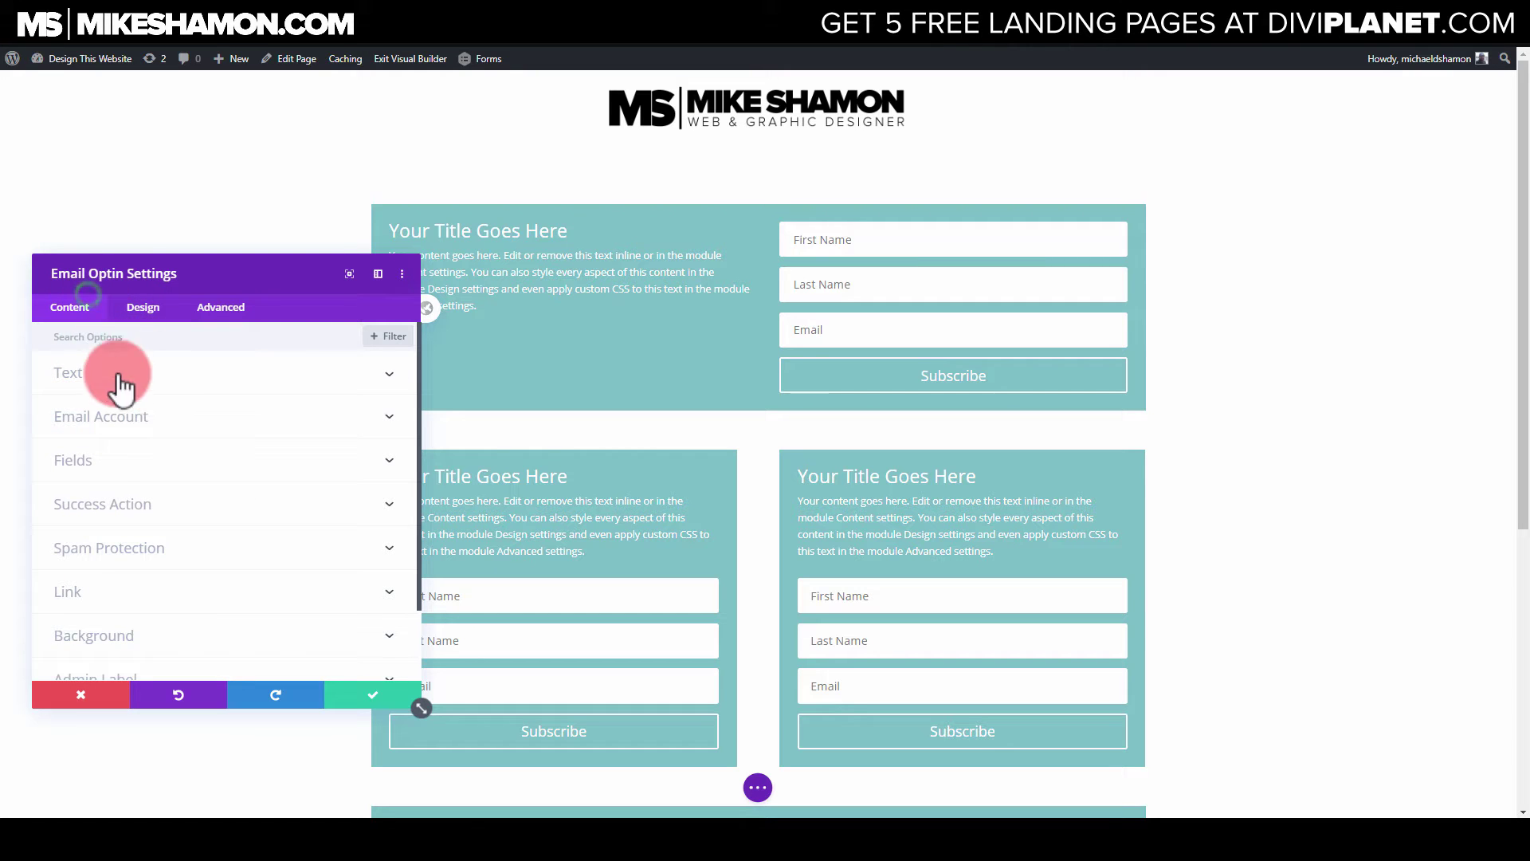
scroll(115, 430, down, 2)
click(181, 556)
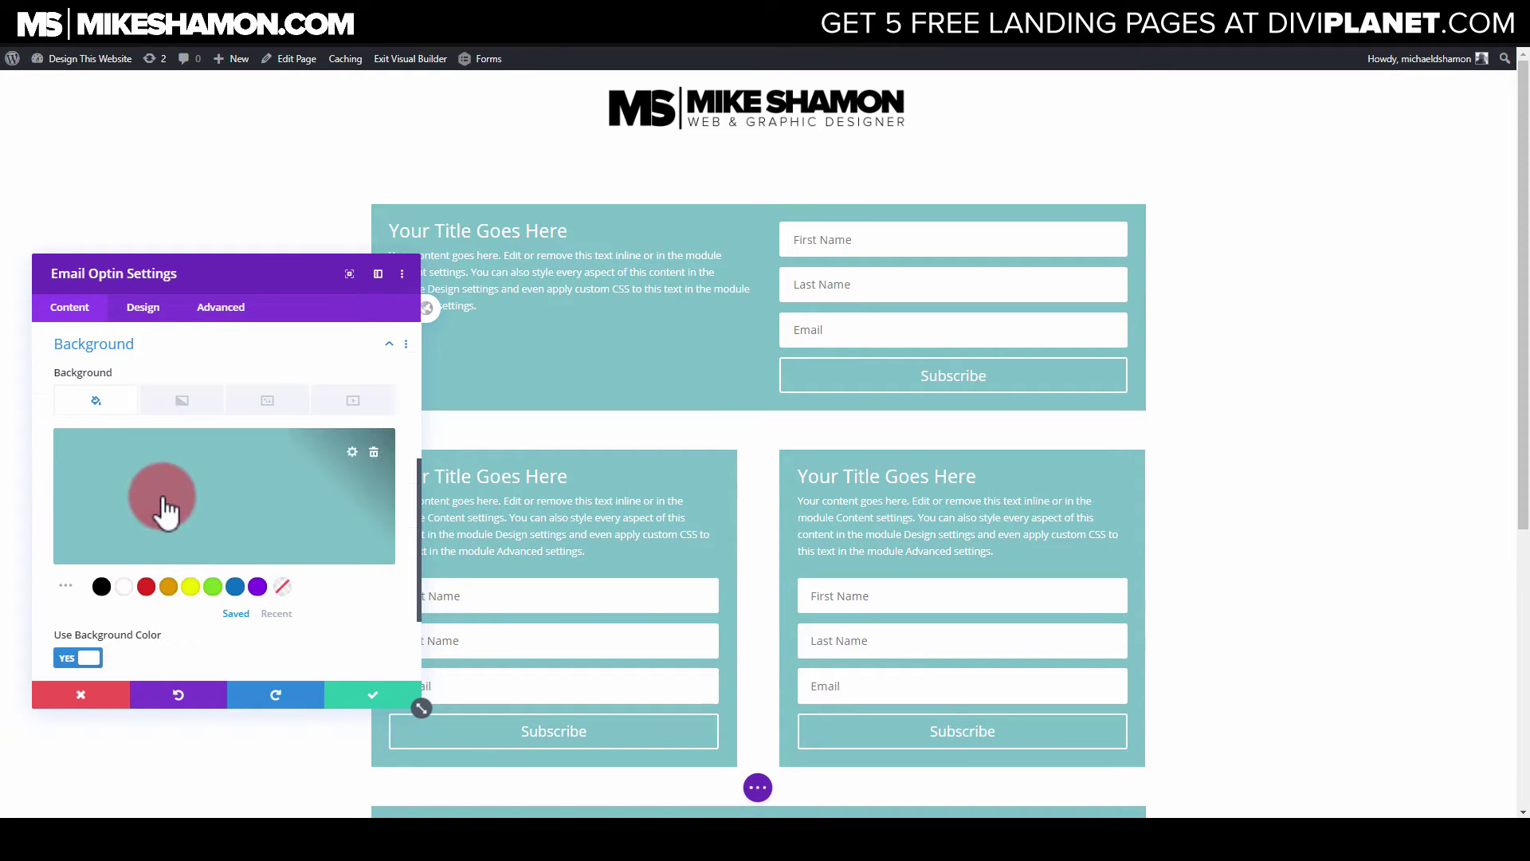
click(376, 452)
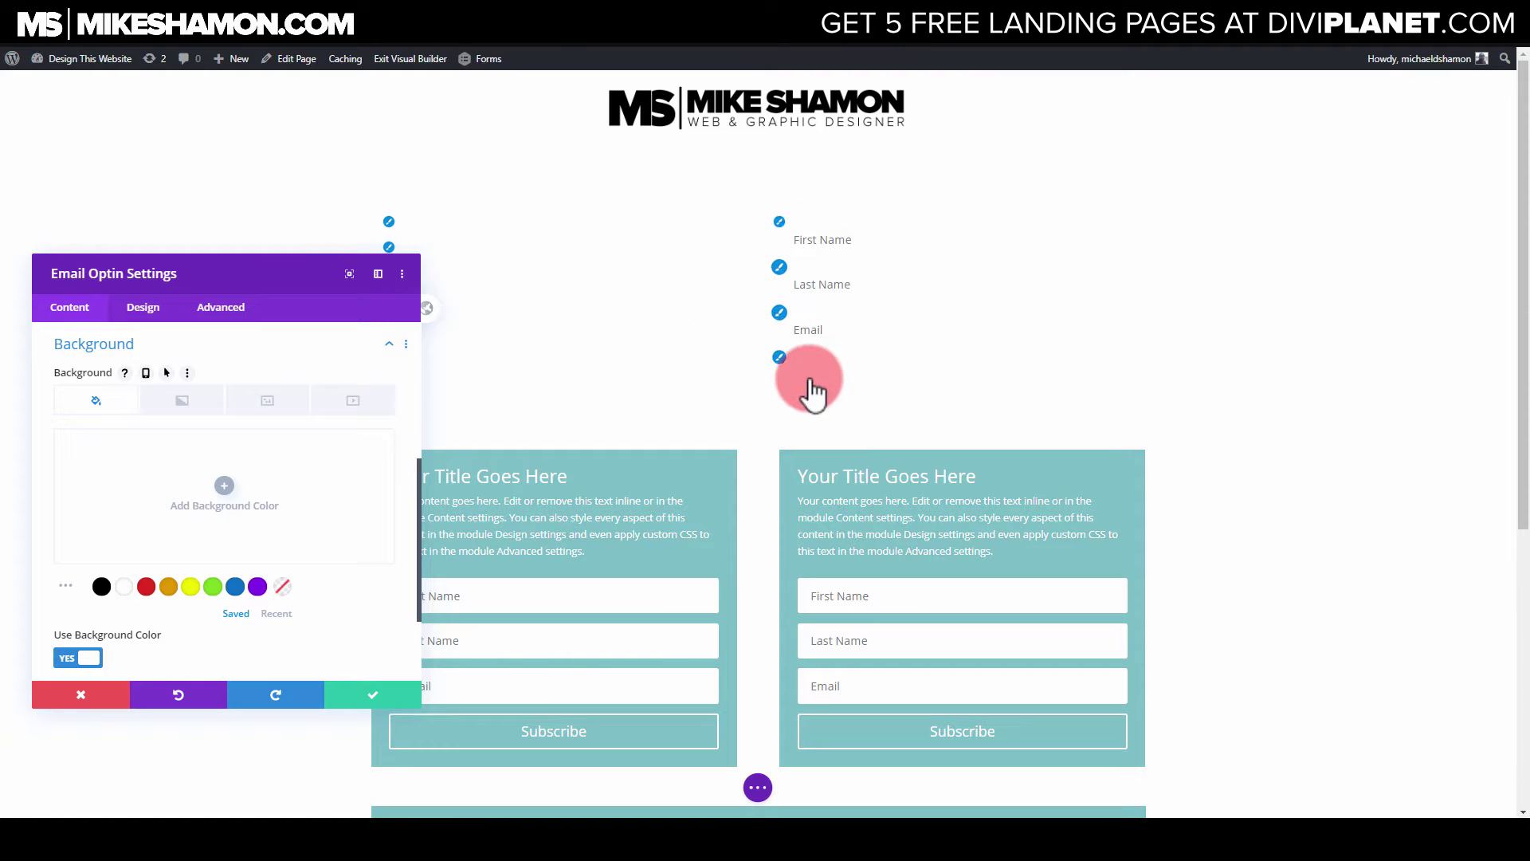
Set the title text color and the body text color of the top optin module to black
click(388, 222)
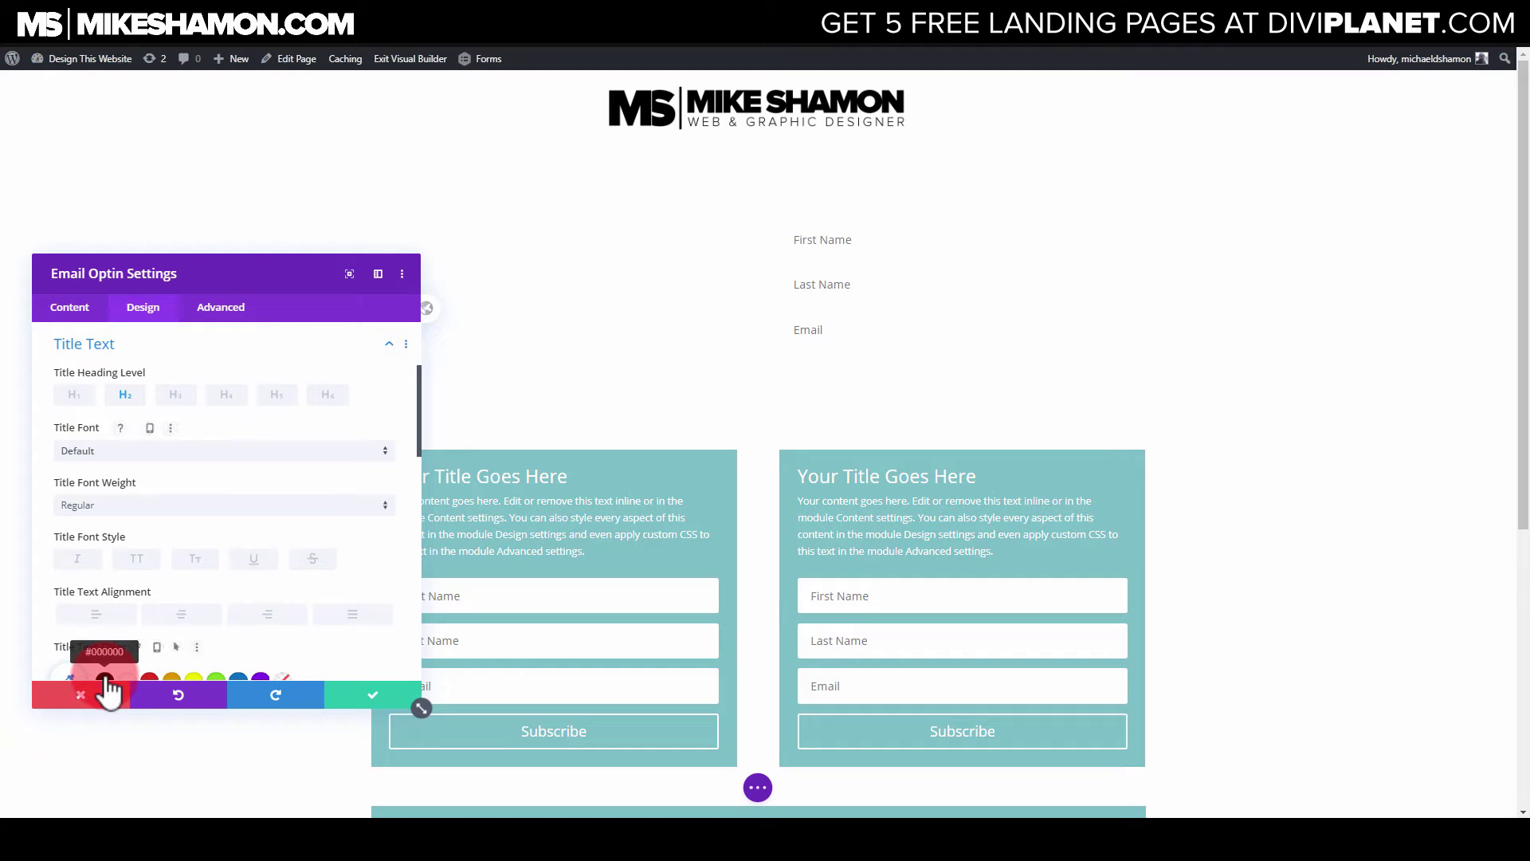
click(104, 679)
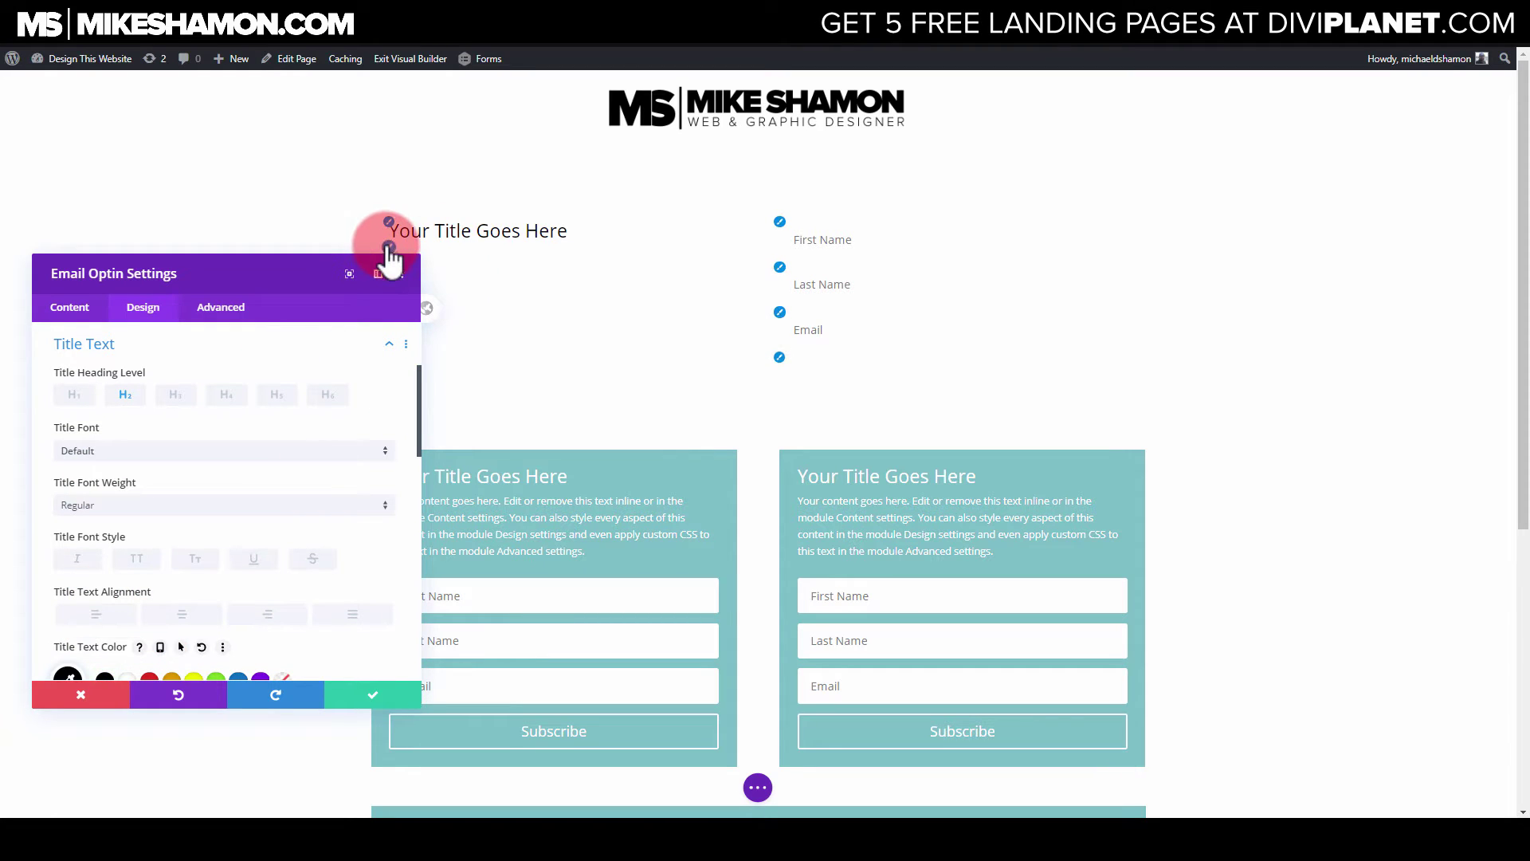
click(389, 247)
scroll(90, 630, down, 2)
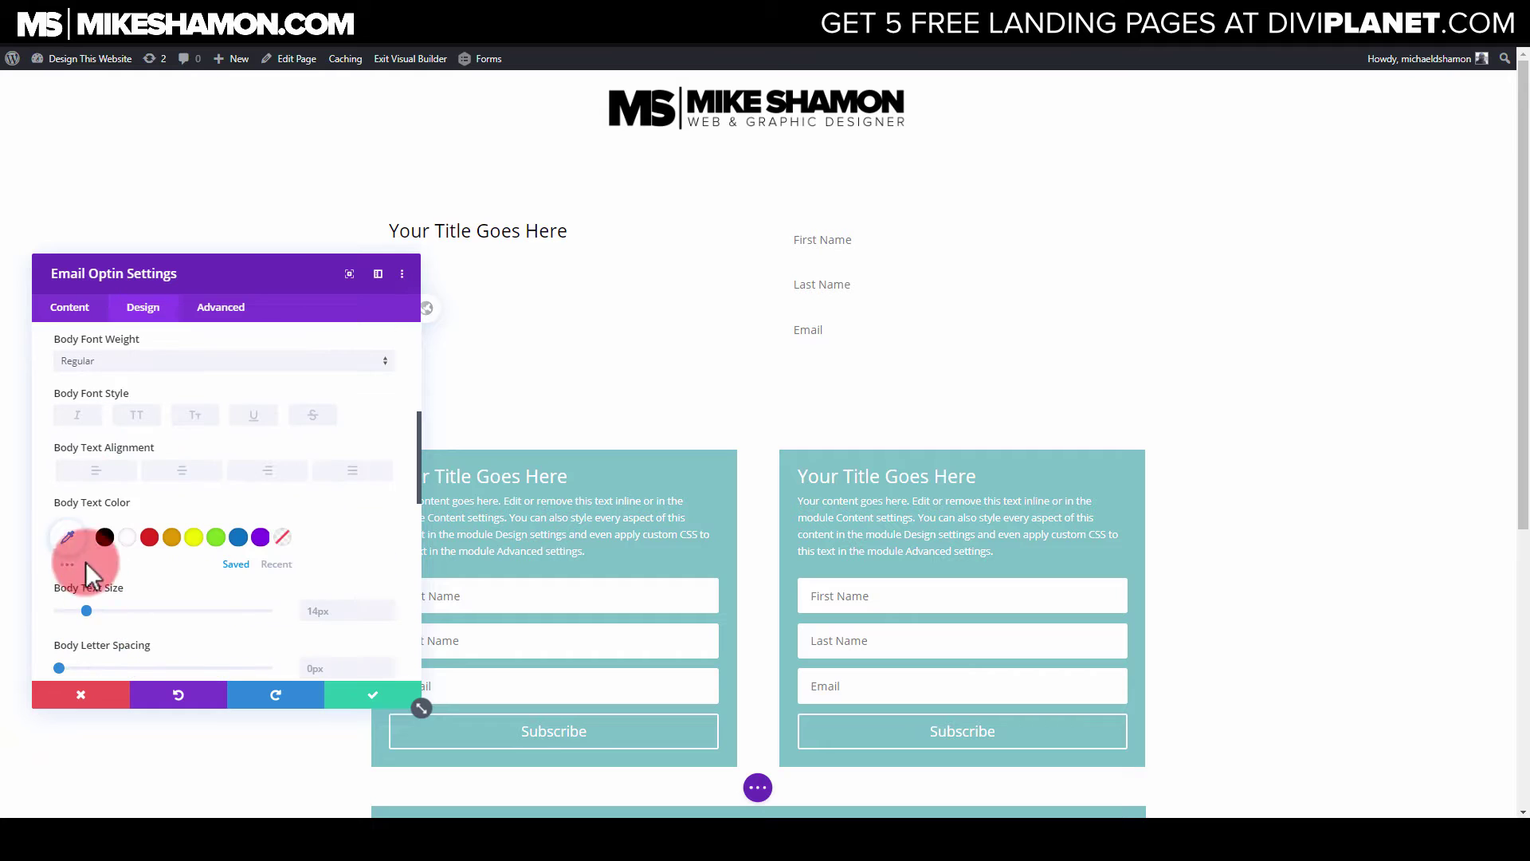
click(104, 538)
drag(287, 273, 278, 300)
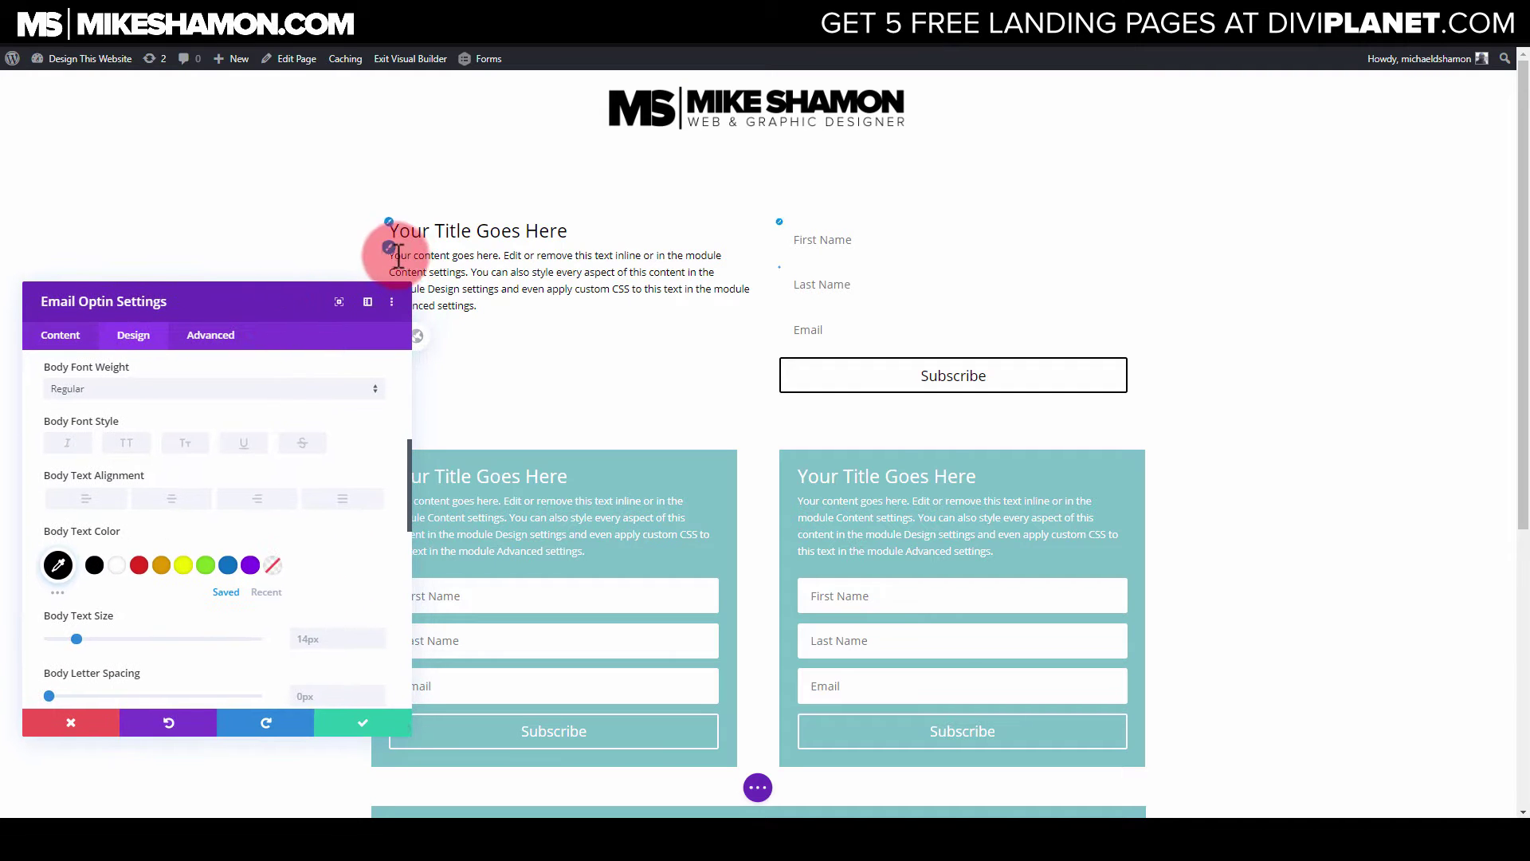
click(553, 255)
Give the optin form fields a solid border 1px wide and save the module settings
click(780, 223)
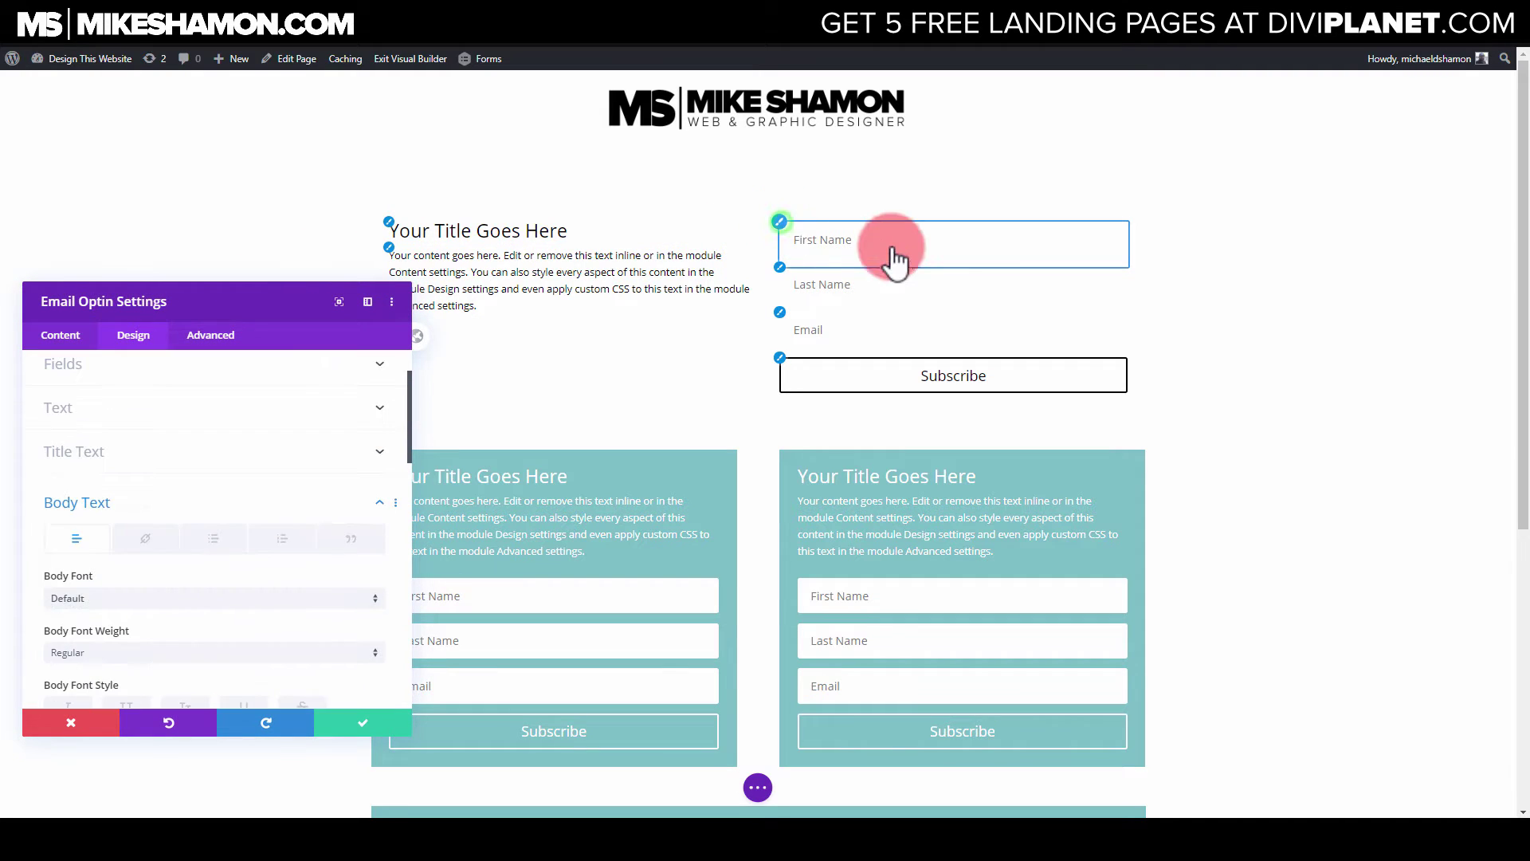
drag(177, 303, 183, 136)
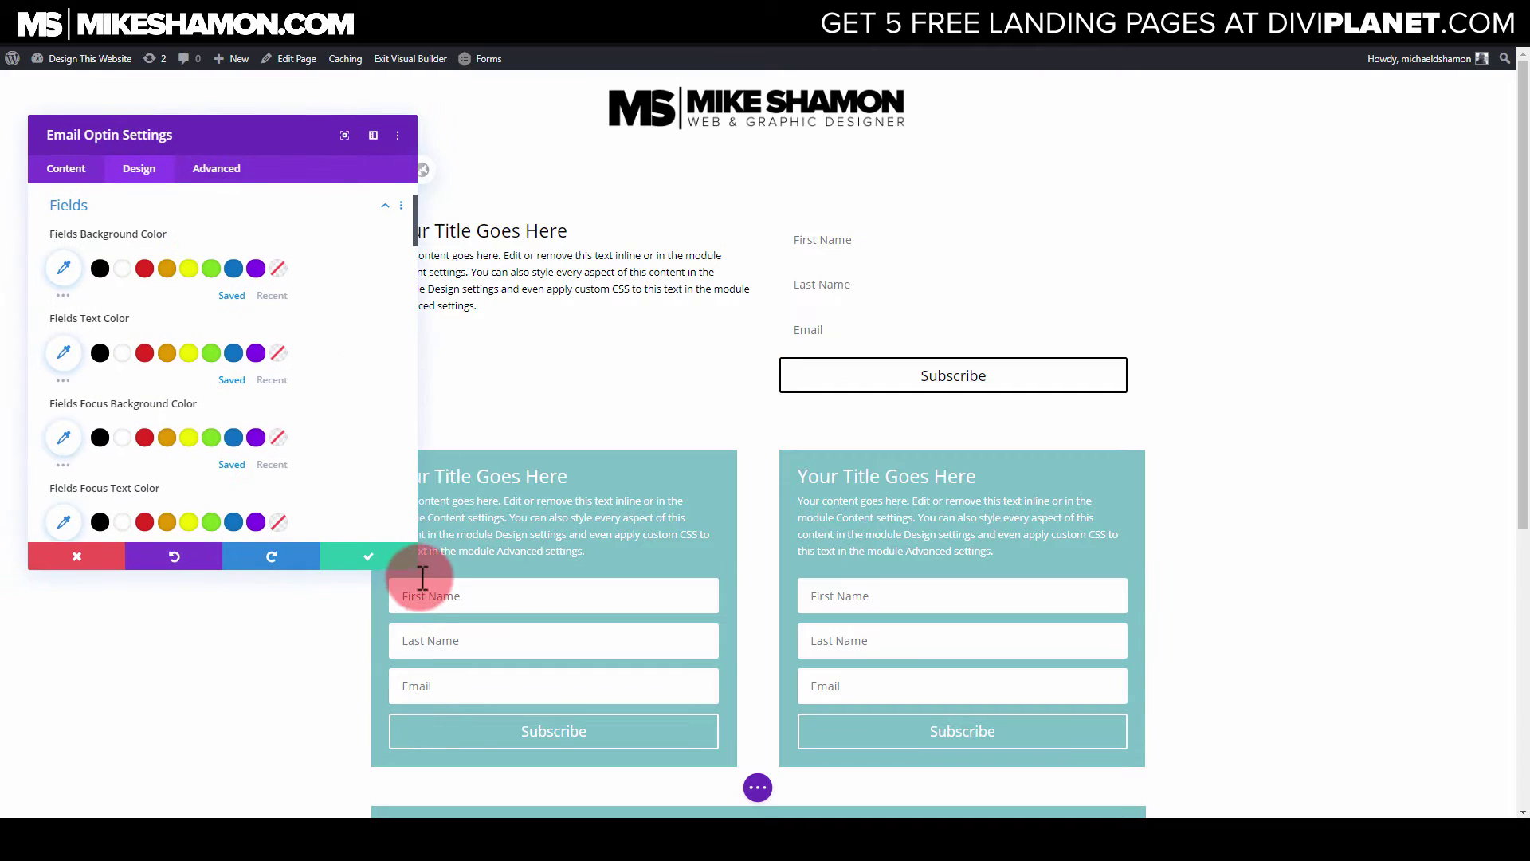
drag(413, 564, 650, 745)
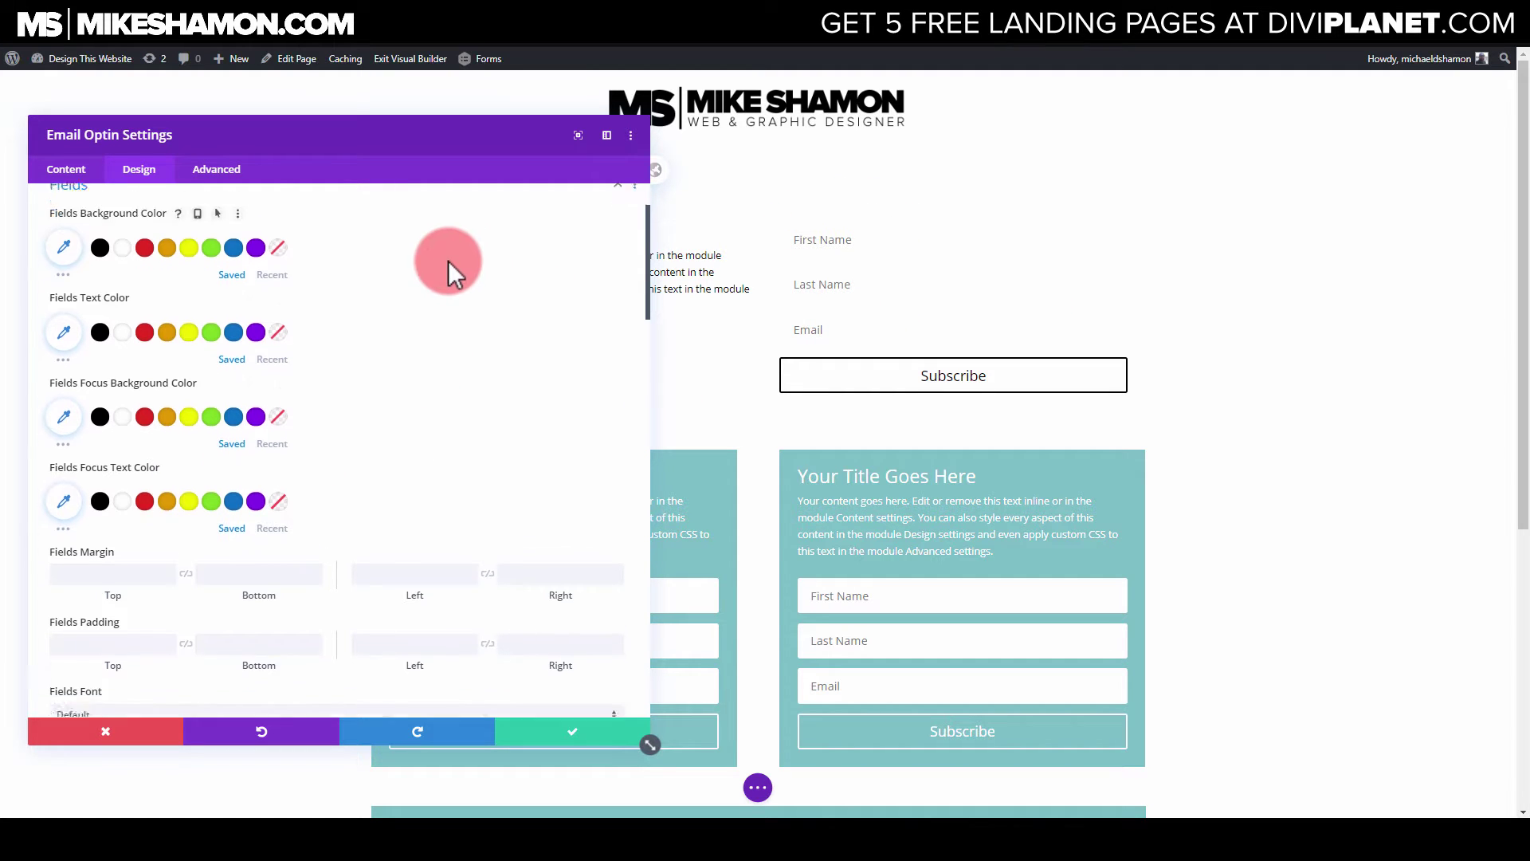
scroll(451, 263, down, 4)
scroll(448, 360, down, 8)
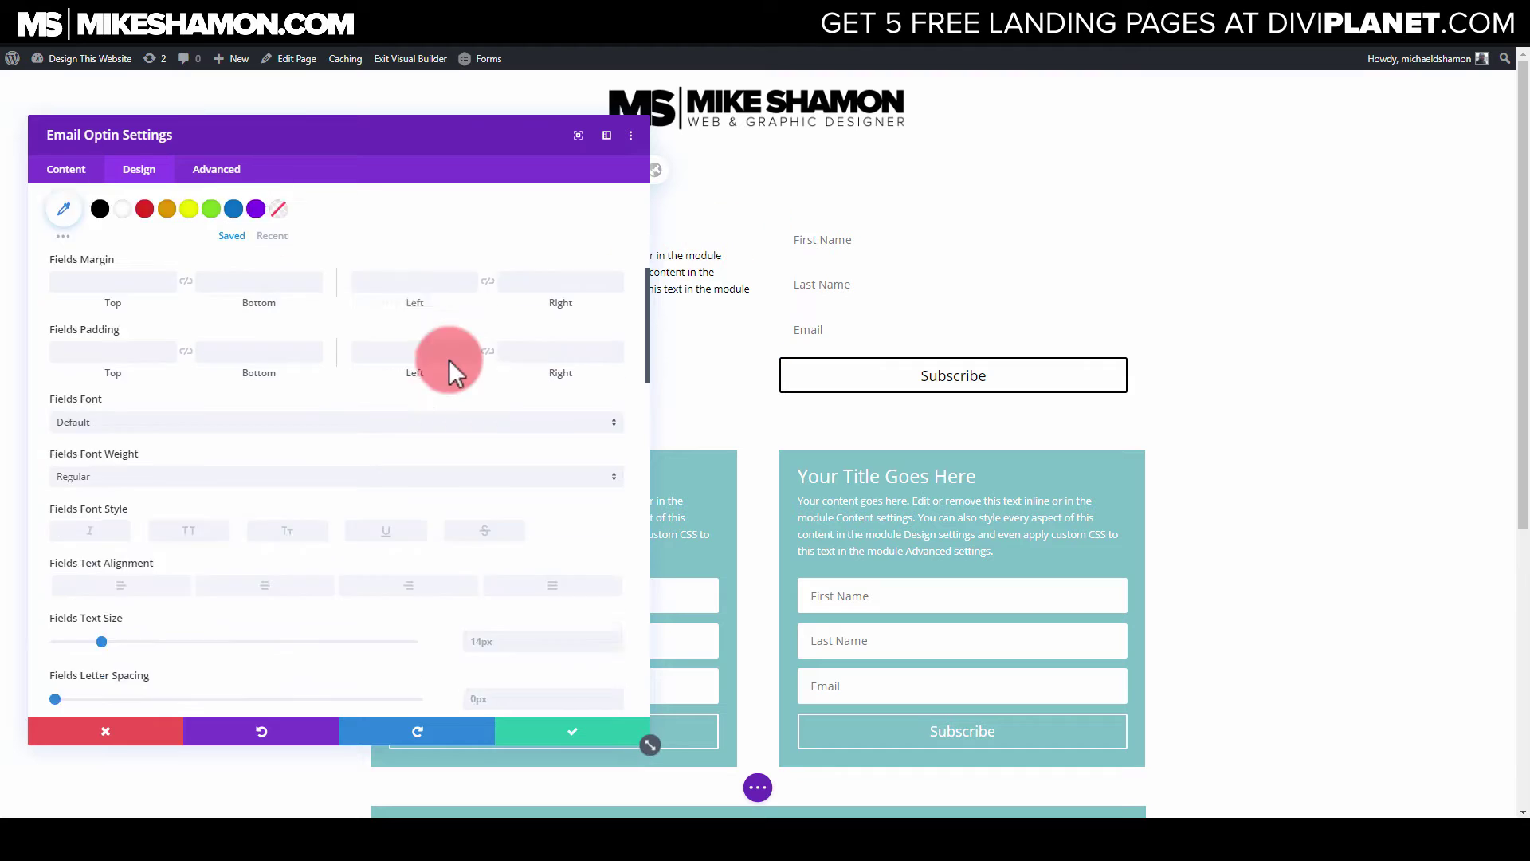
scroll(136, 502, down, 4)
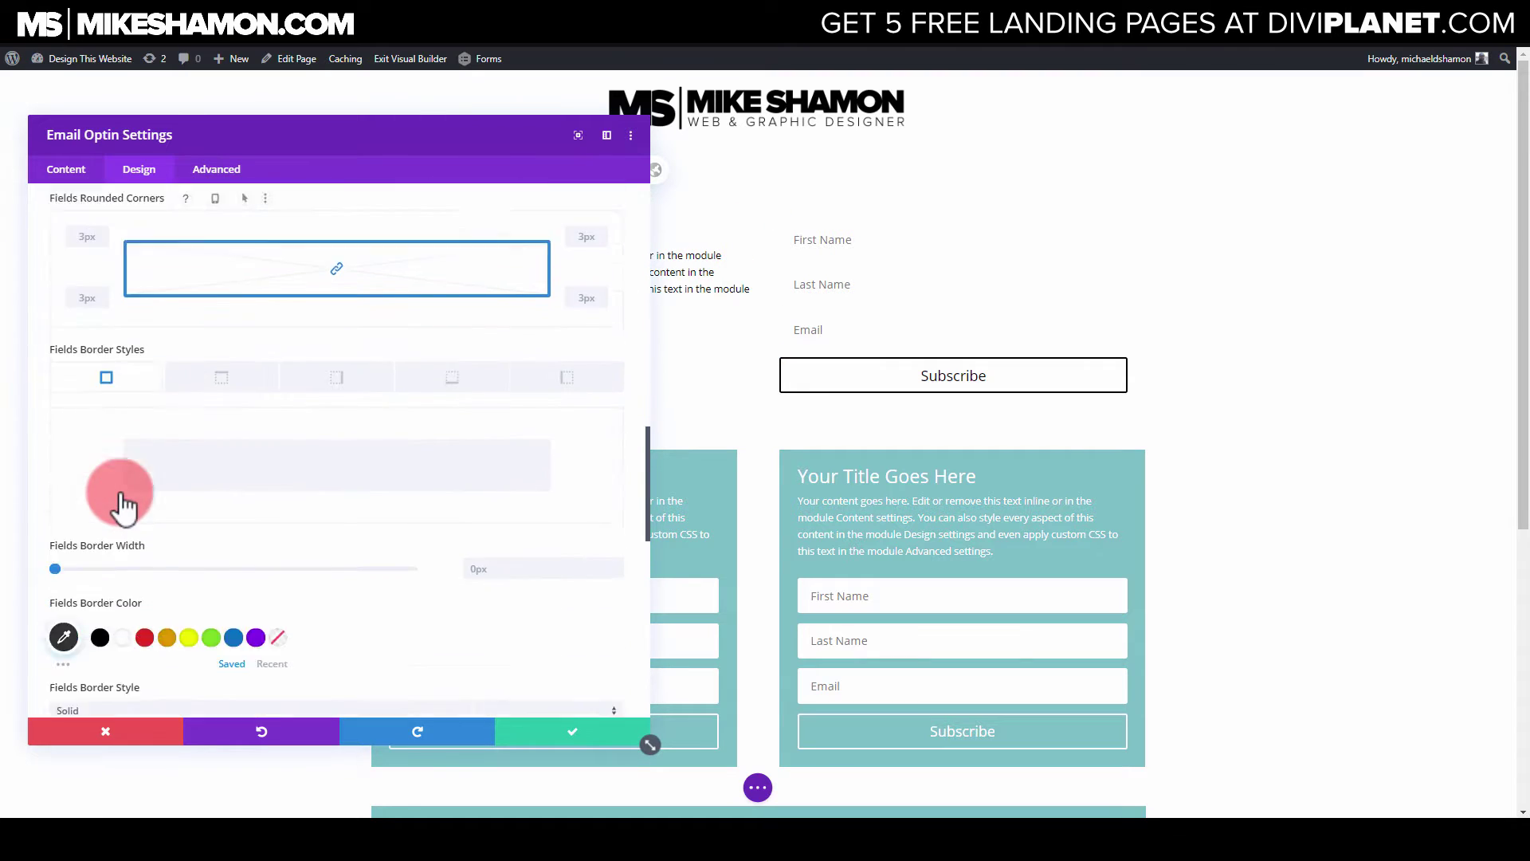
drag(54, 422, 64, 422)
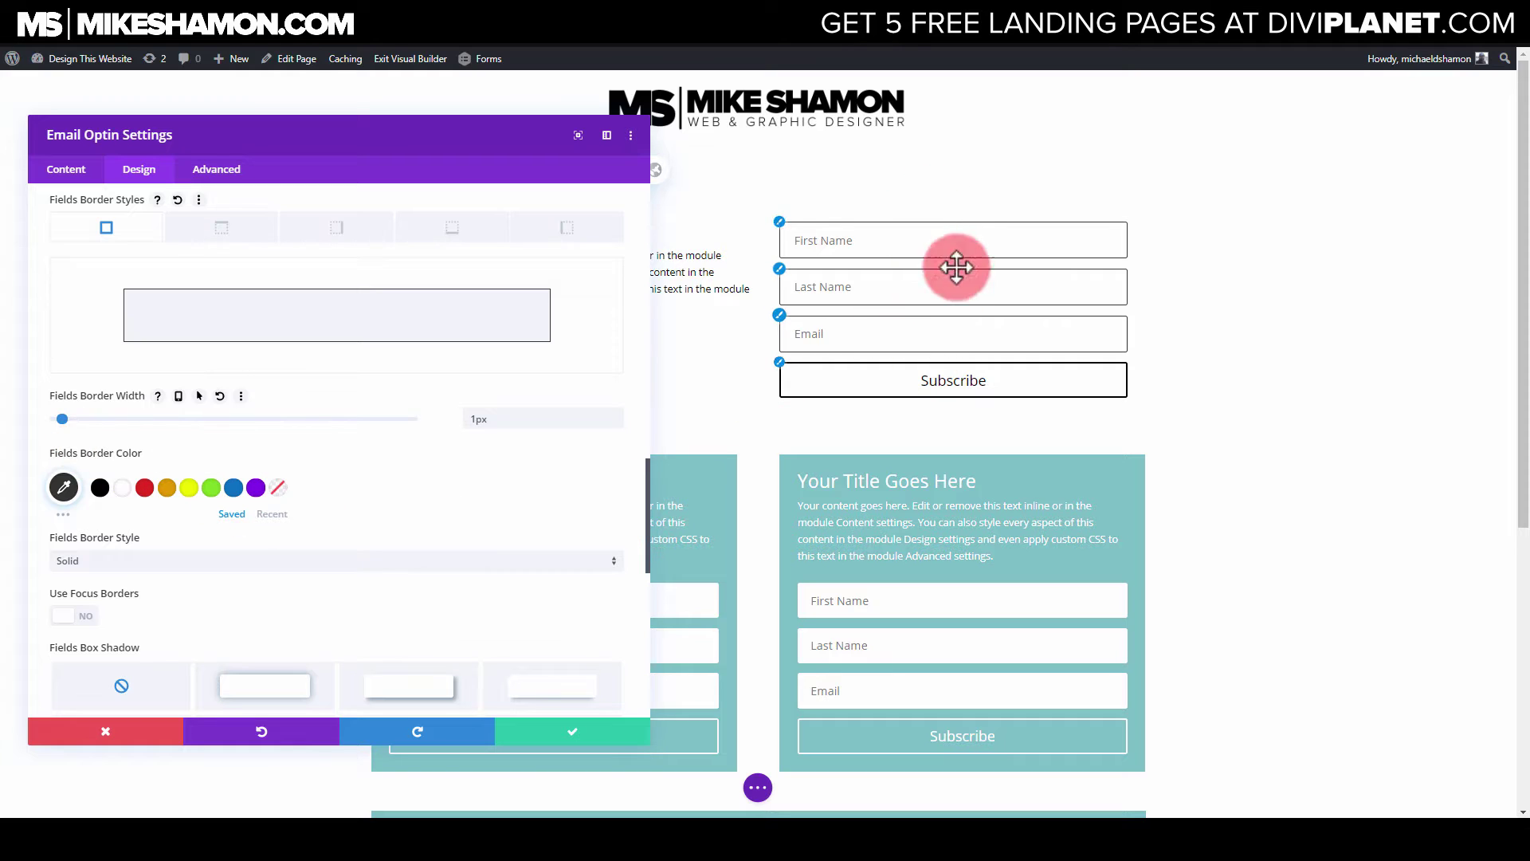
drag(618, 157, 633, 201)
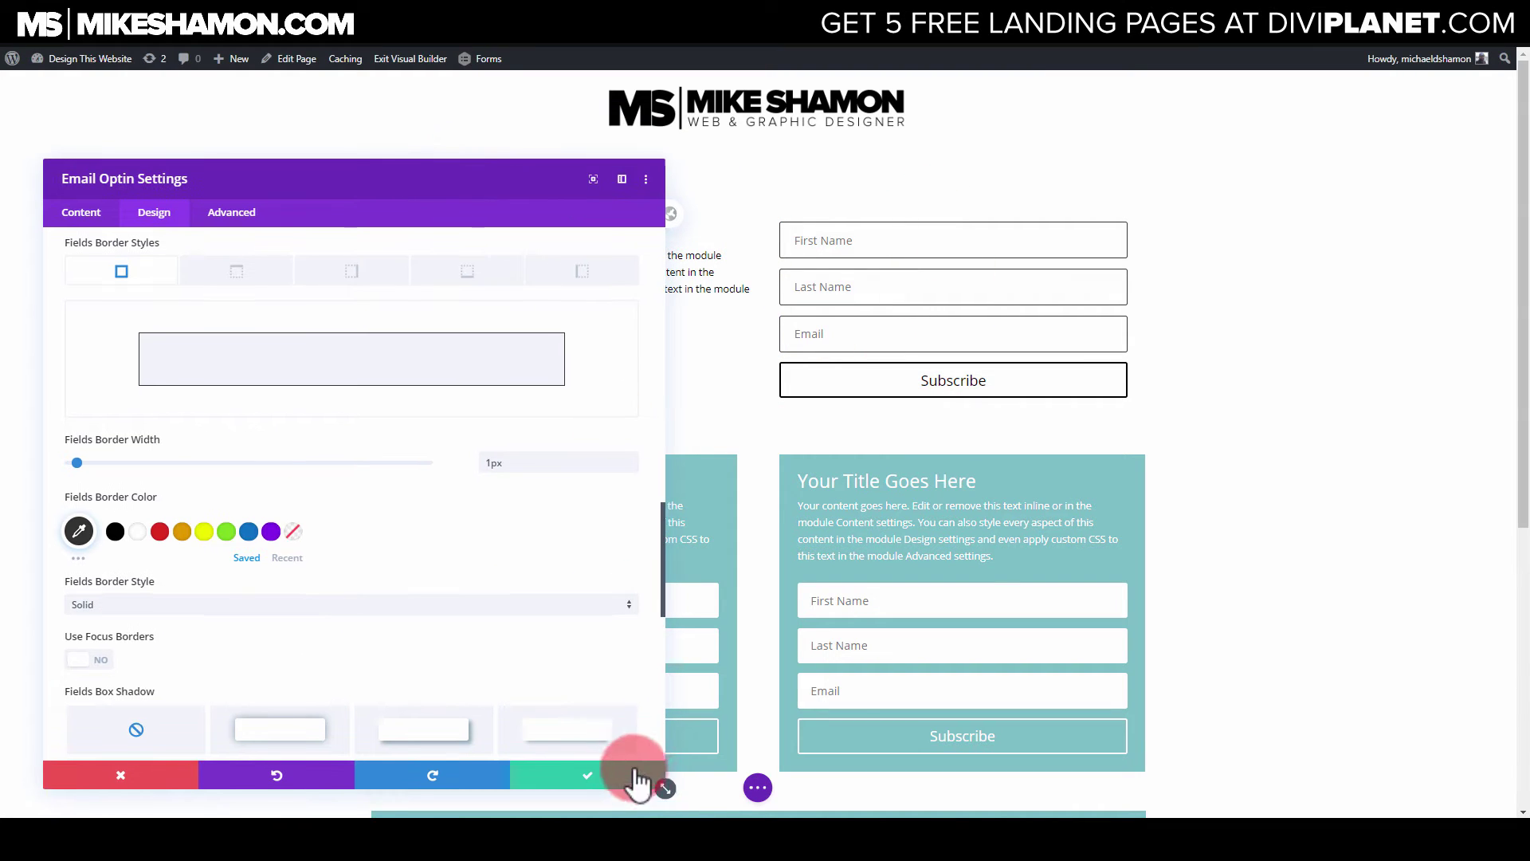
click(617, 777)
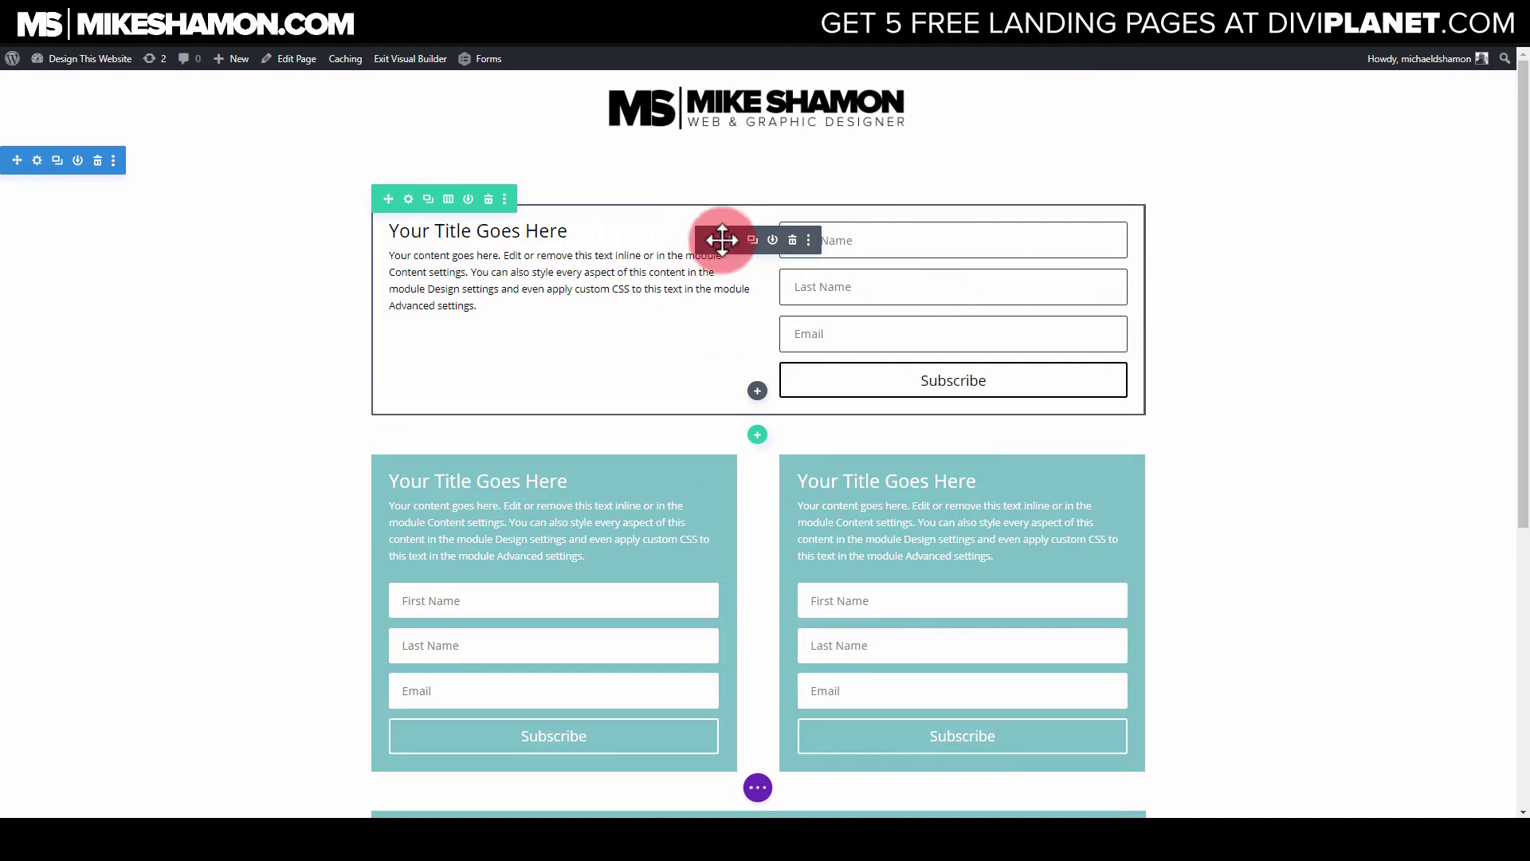
click(734, 240)
drag(331, 183, 1519, 252)
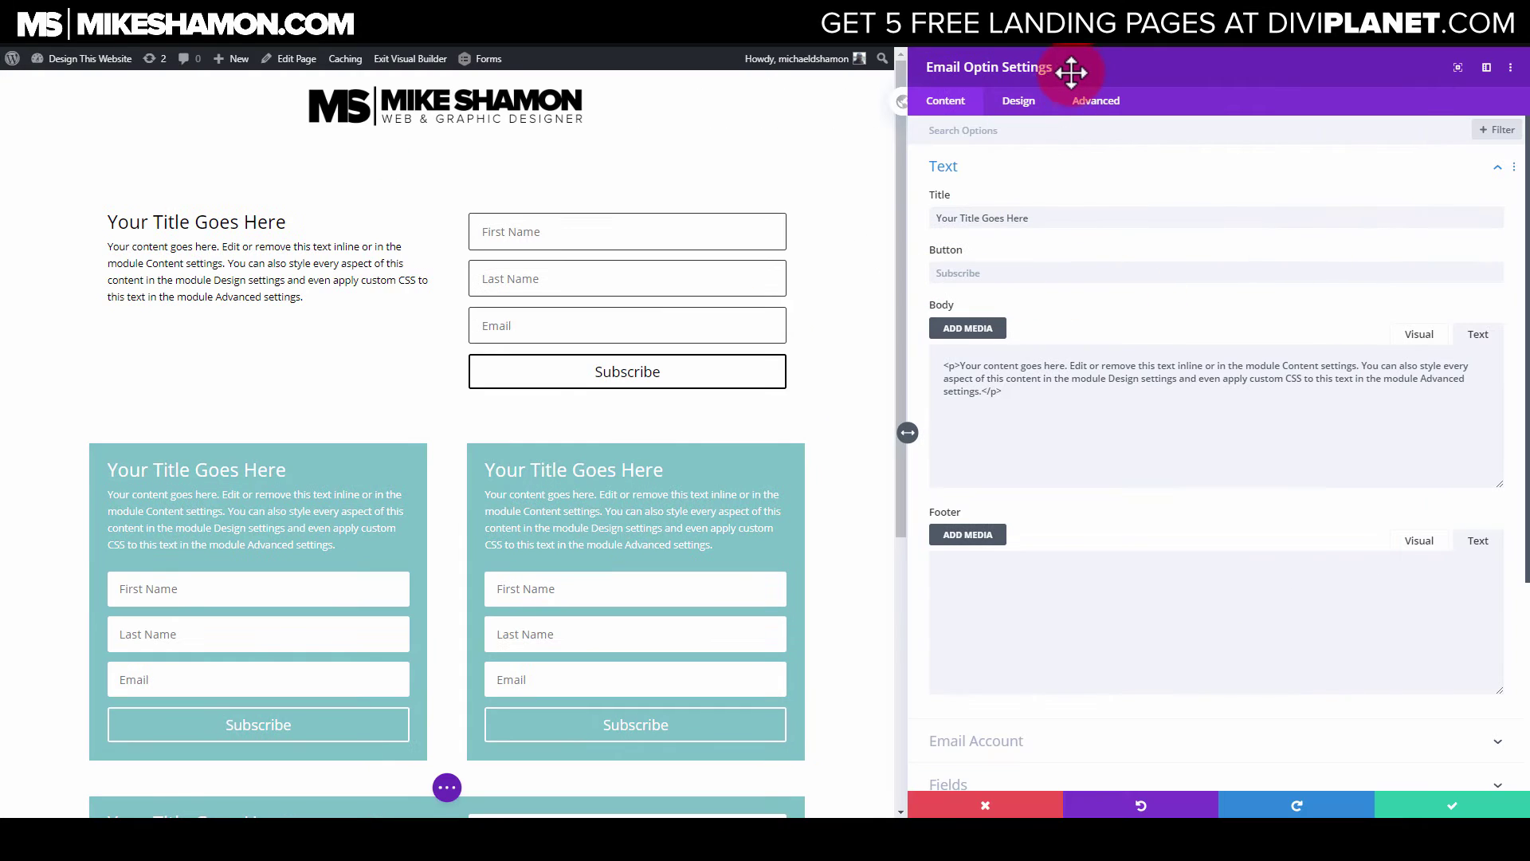
drag(989, 70, 1222, 204)
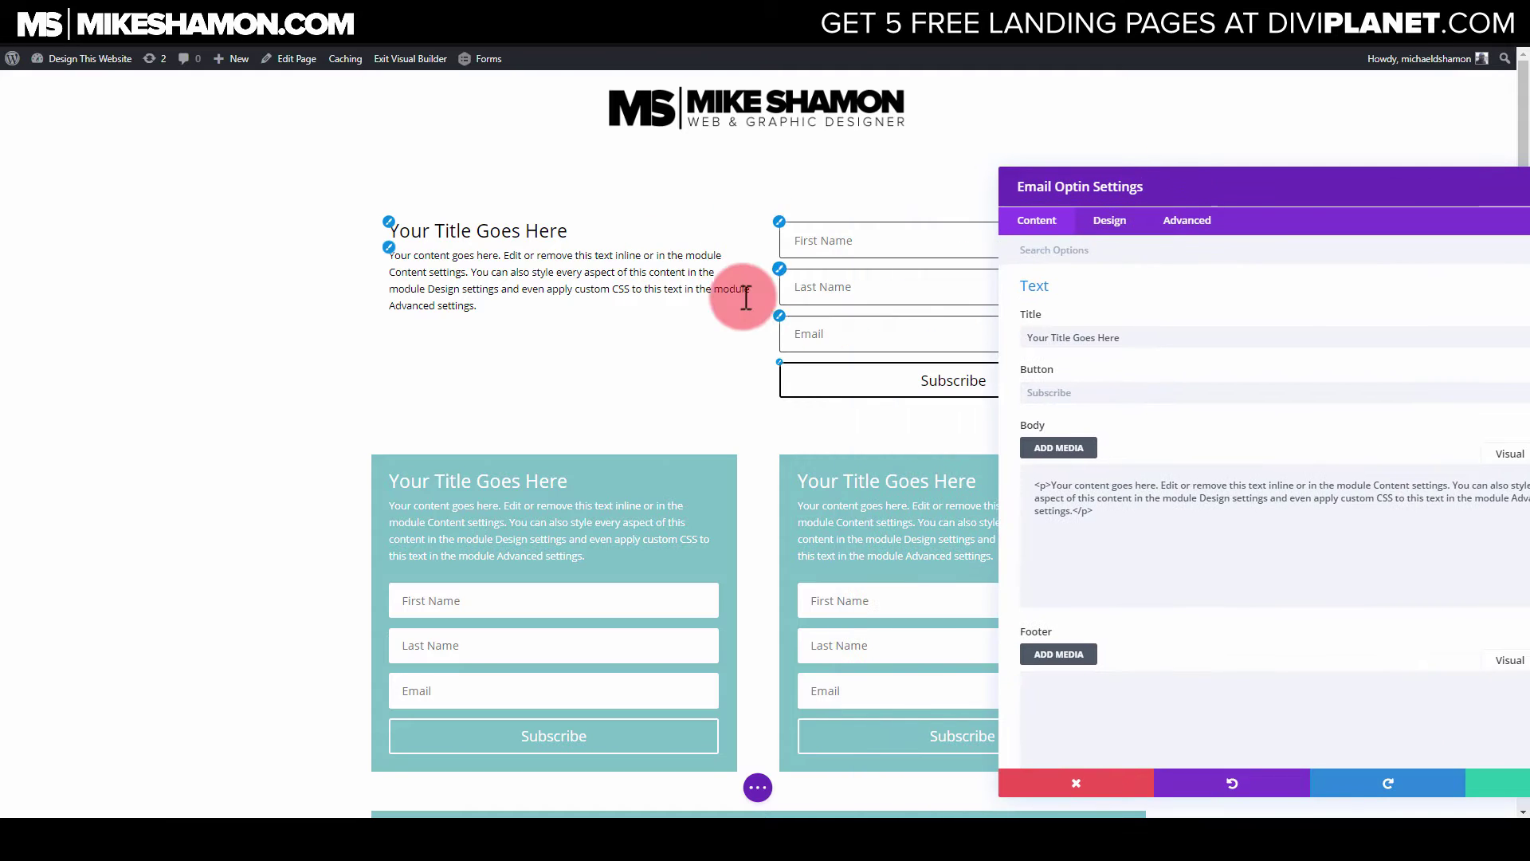
drag(1036, 186, 796, 177)
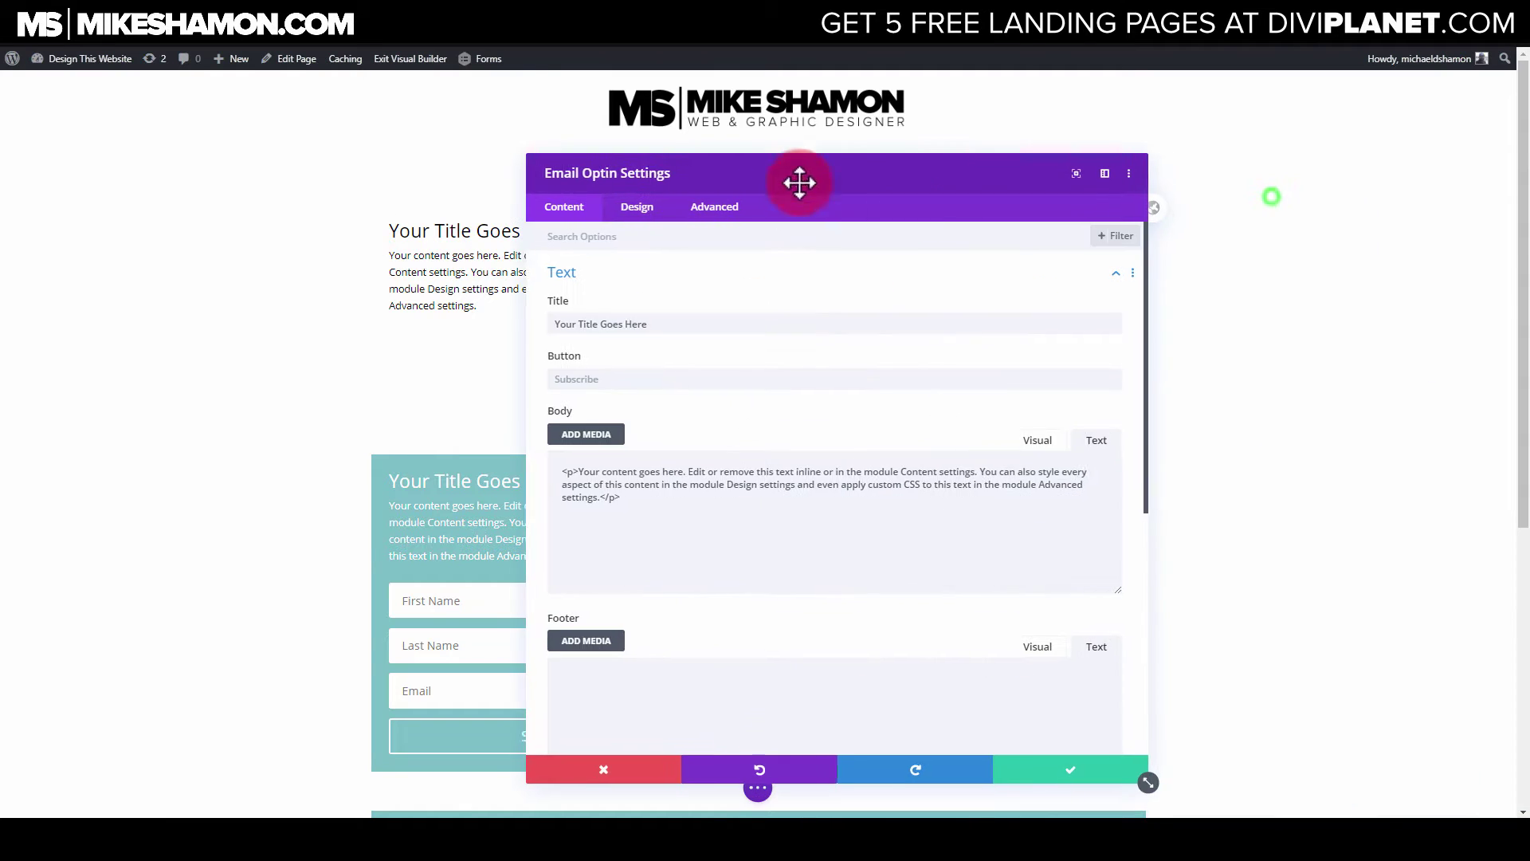
click(1108, 779)
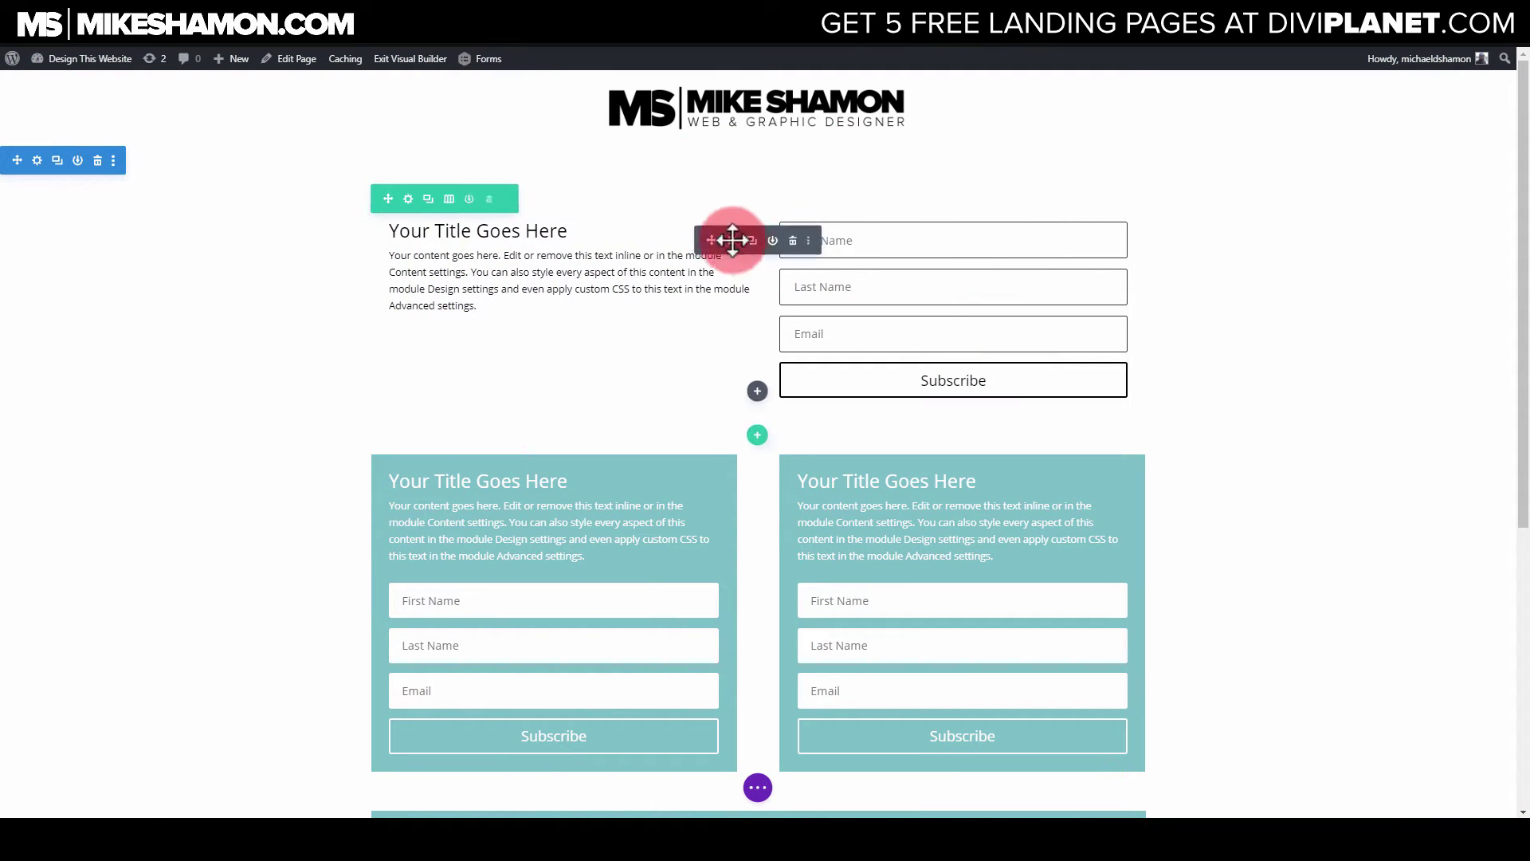
Reopen the top optin module's design settings and set its layout to Body On Right, Form On Left
click(732, 240)
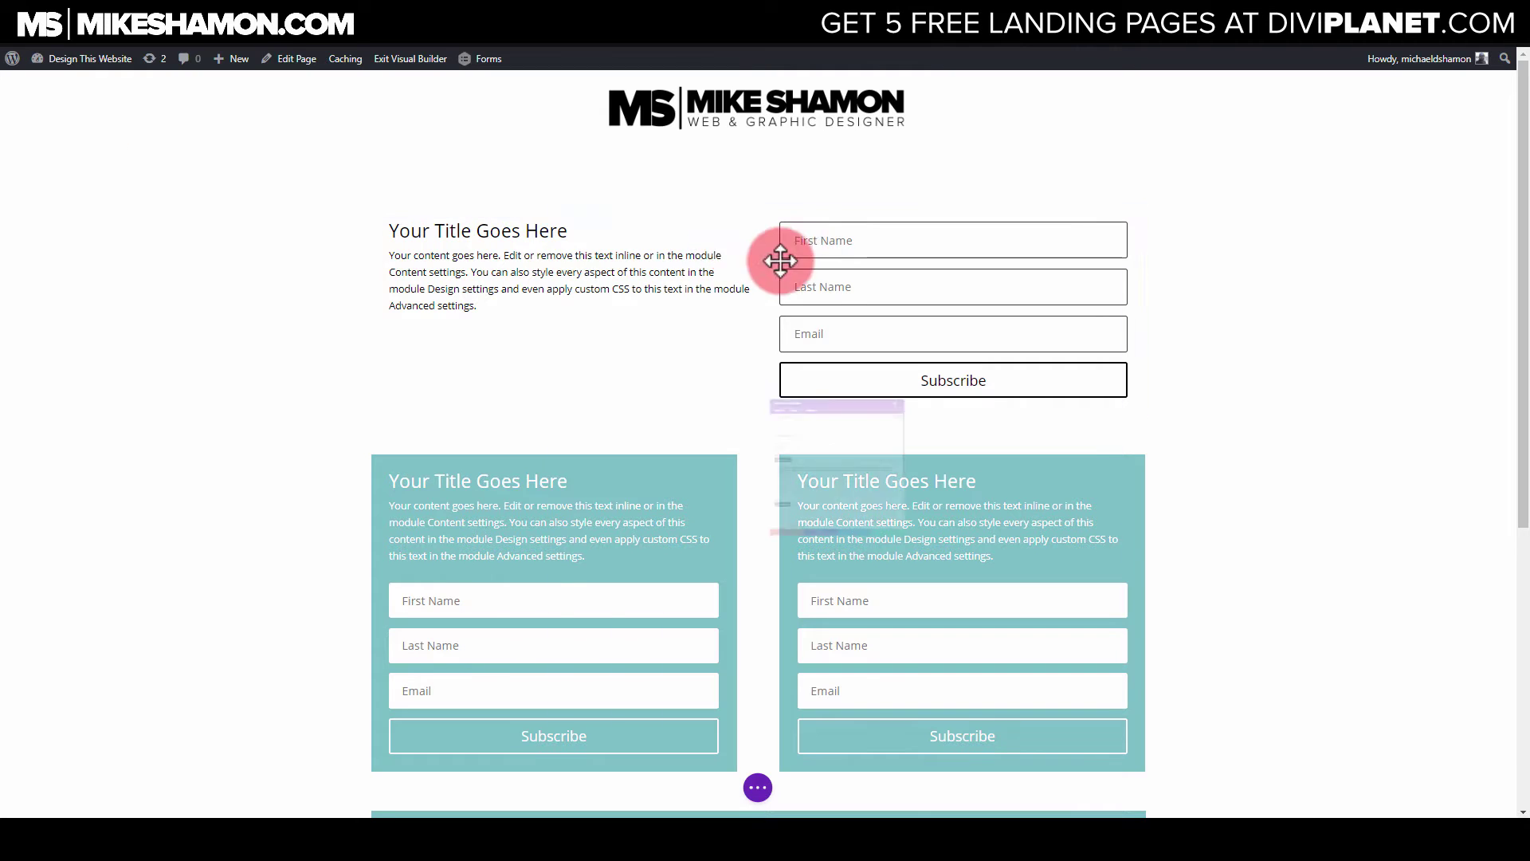
drag(727, 171, 905, 170)
click(821, 214)
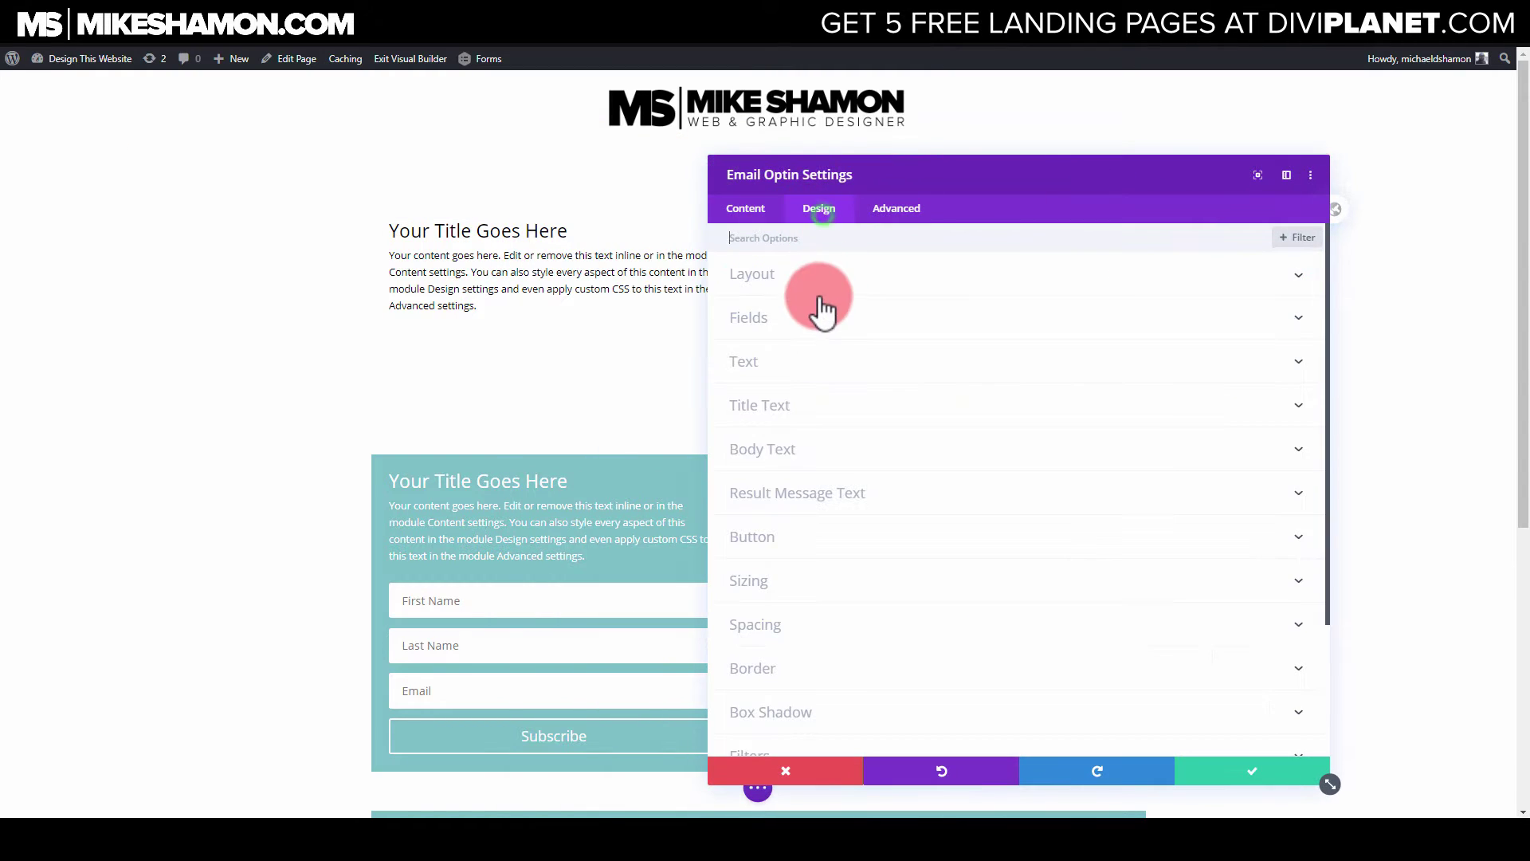
click(821, 279)
click(880, 330)
click(875, 364)
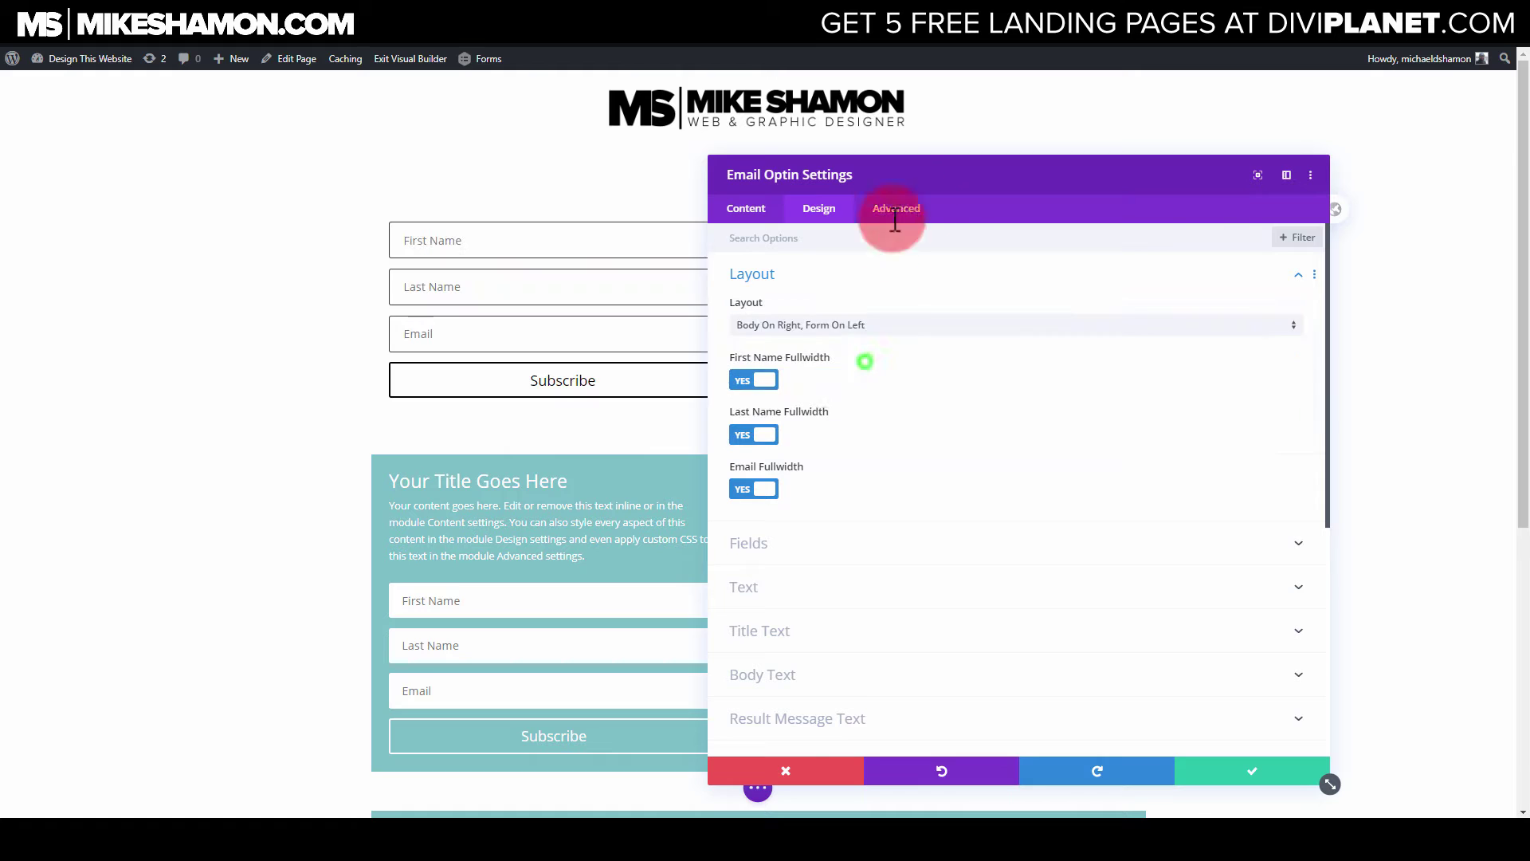
drag(895, 205, 1396, 206)
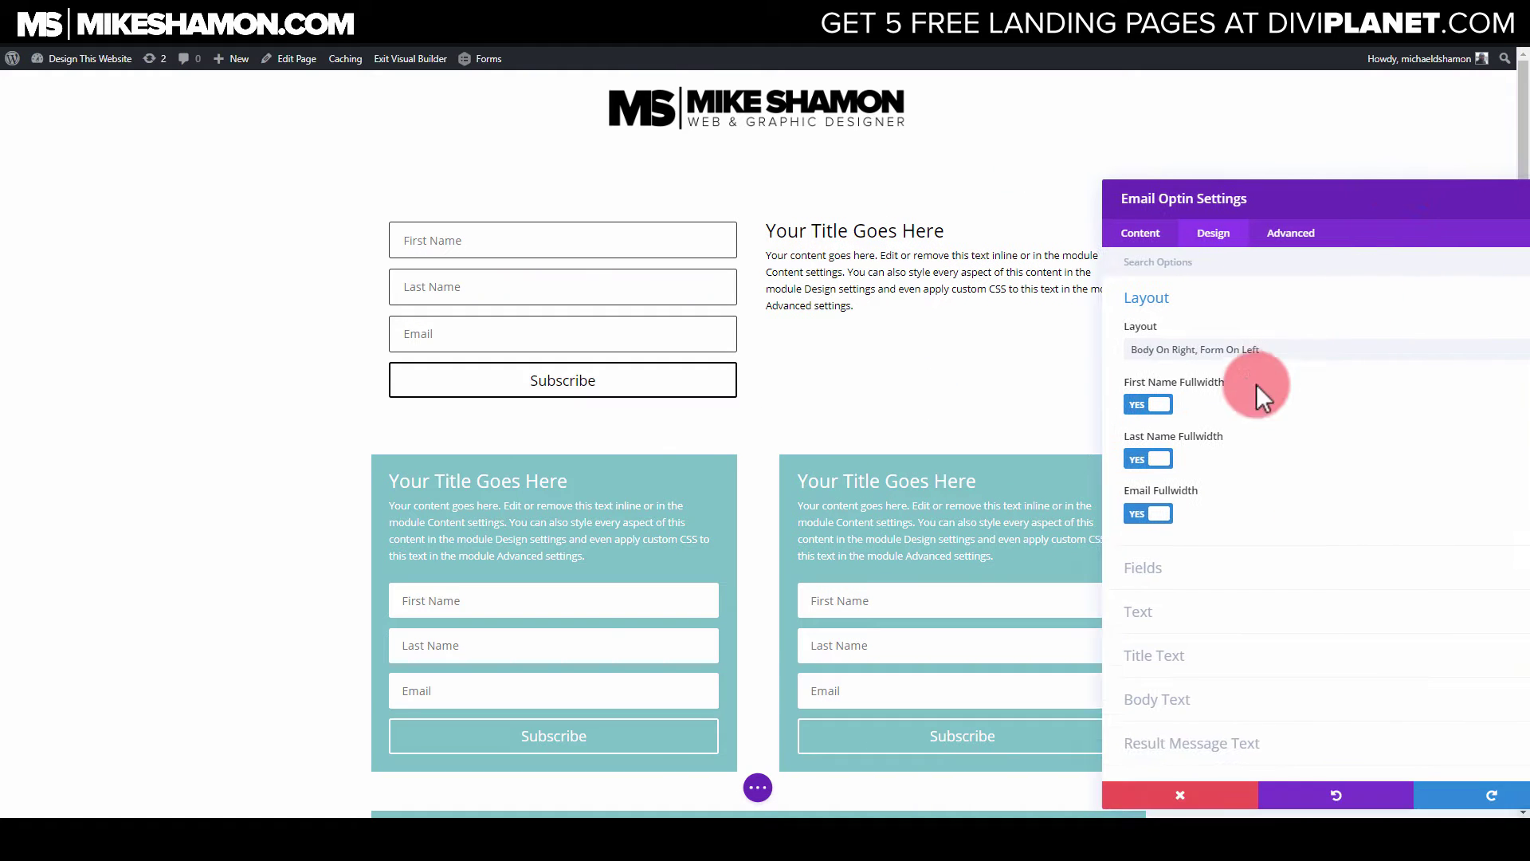
Try the other body and form arrangements for the optin layout and settle on Body On Top, Form On Bottom
click(1252, 349)
click(1227, 409)
click(1250, 348)
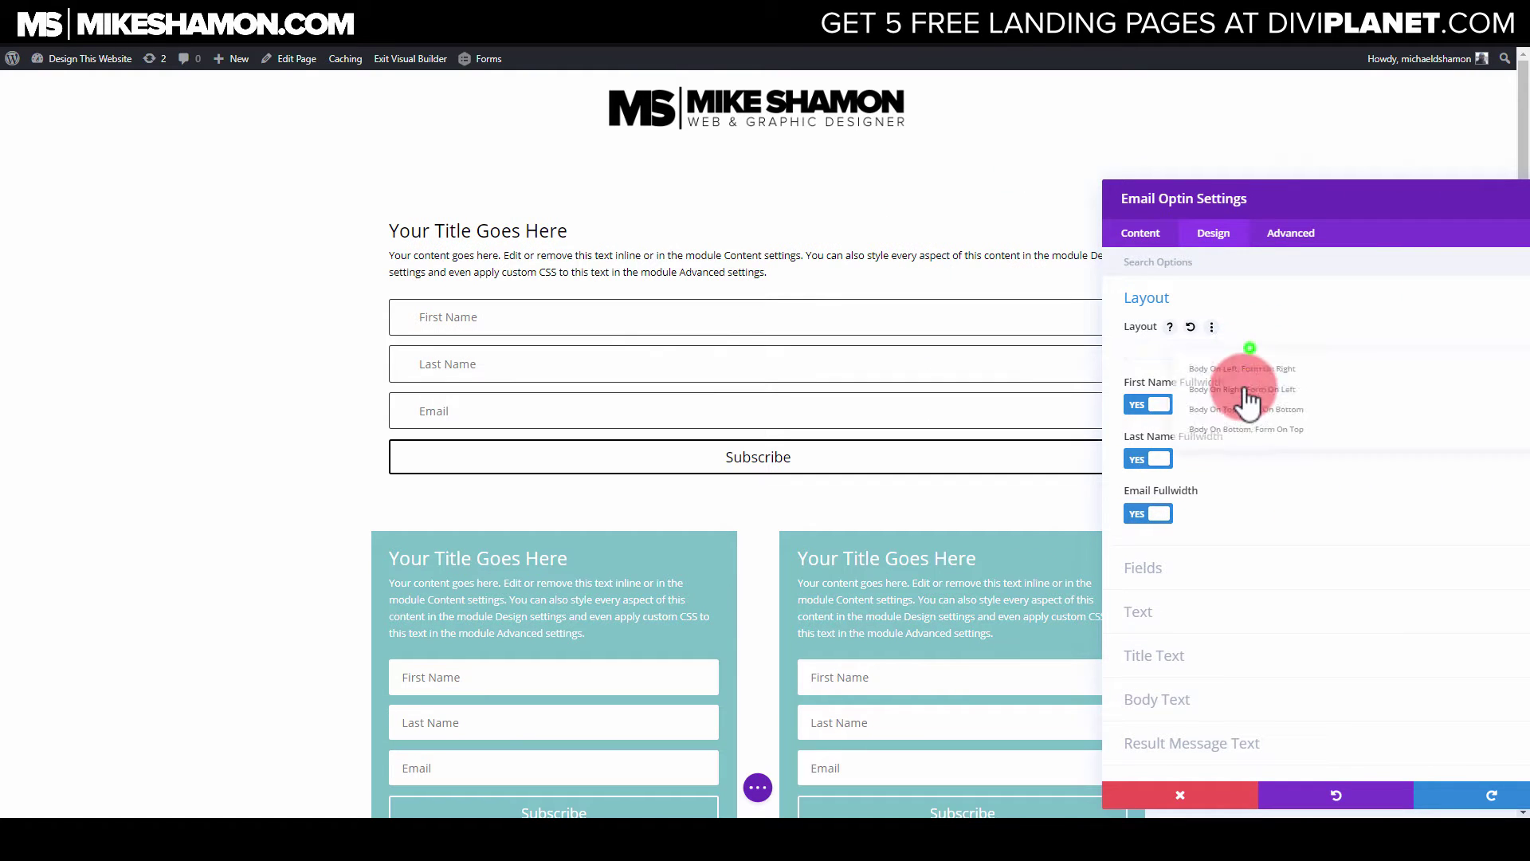
click(1216, 431)
click(1163, 350)
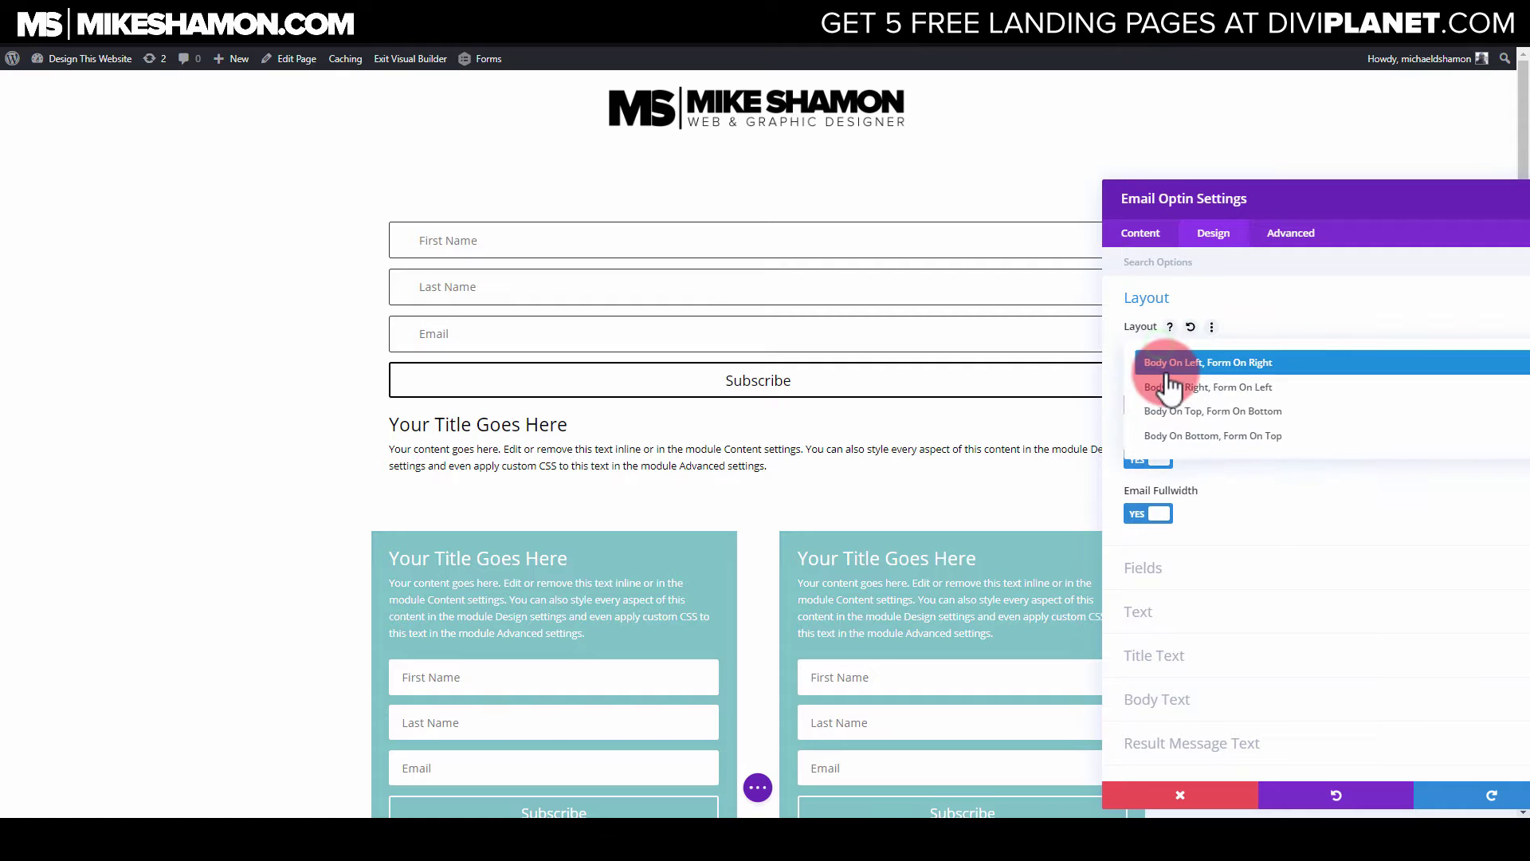
click(1174, 367)
click(1192, 352)
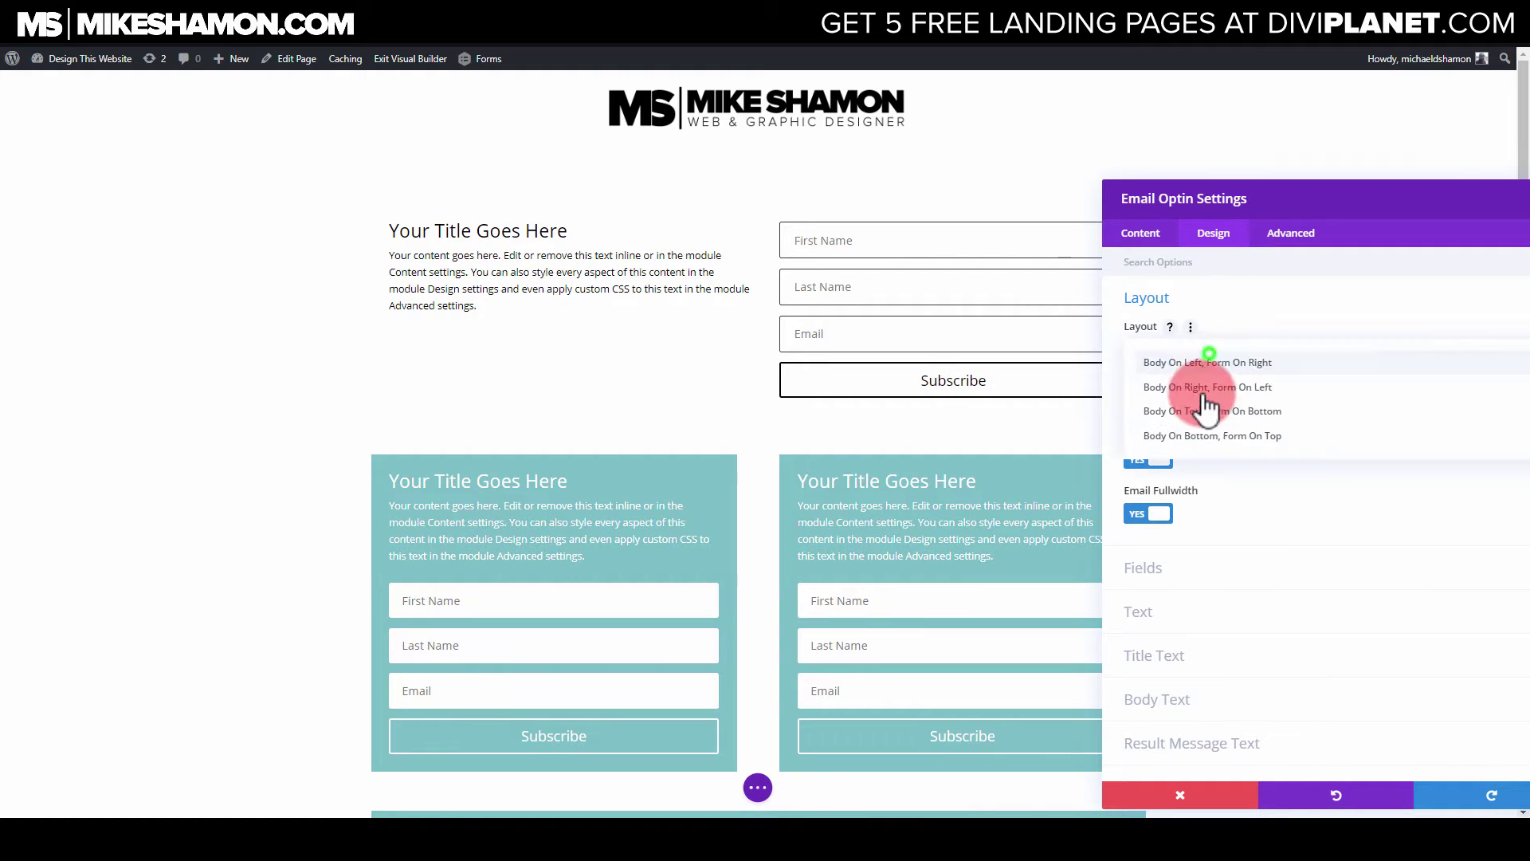
click(1208, 385)
click(1214, 349)
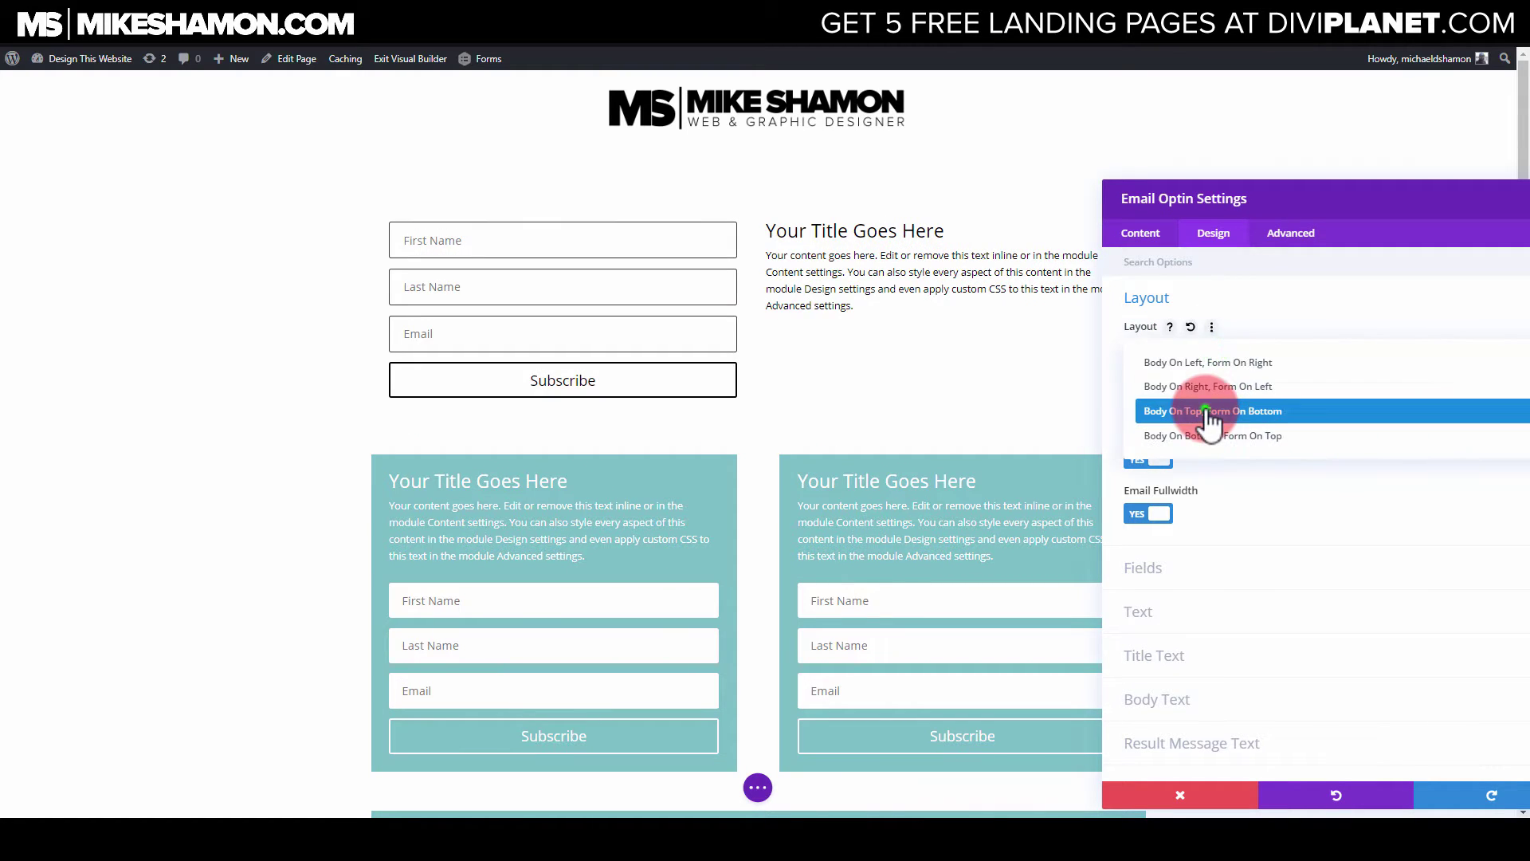
click(1211, 411)
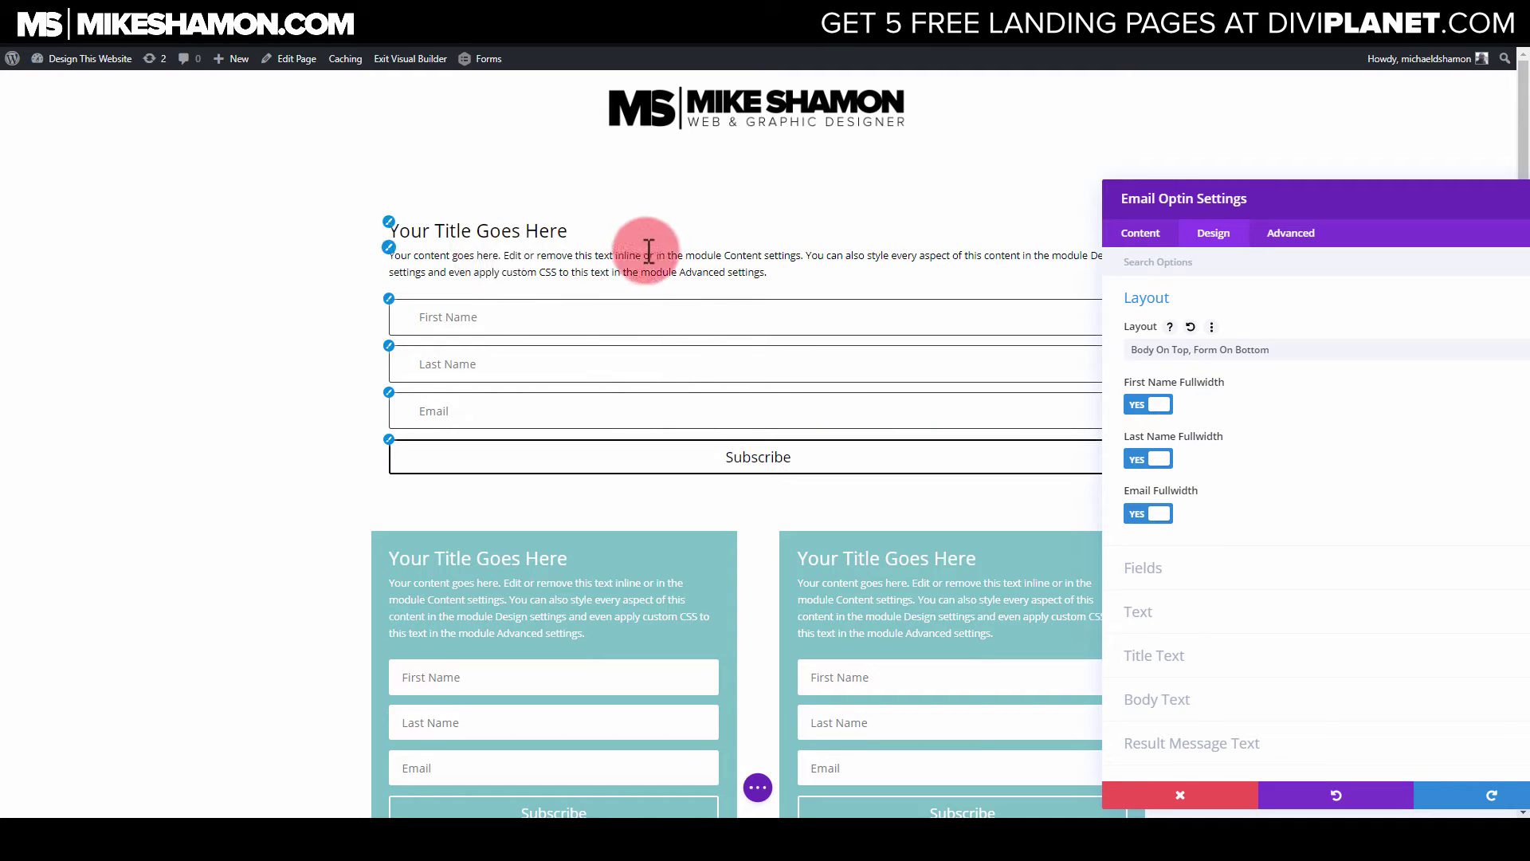
Open the title text design options of the optin module and choose heading level H2
click(391, 236)
drag(1236, 212, 1018, 160)
click(1012, 270)
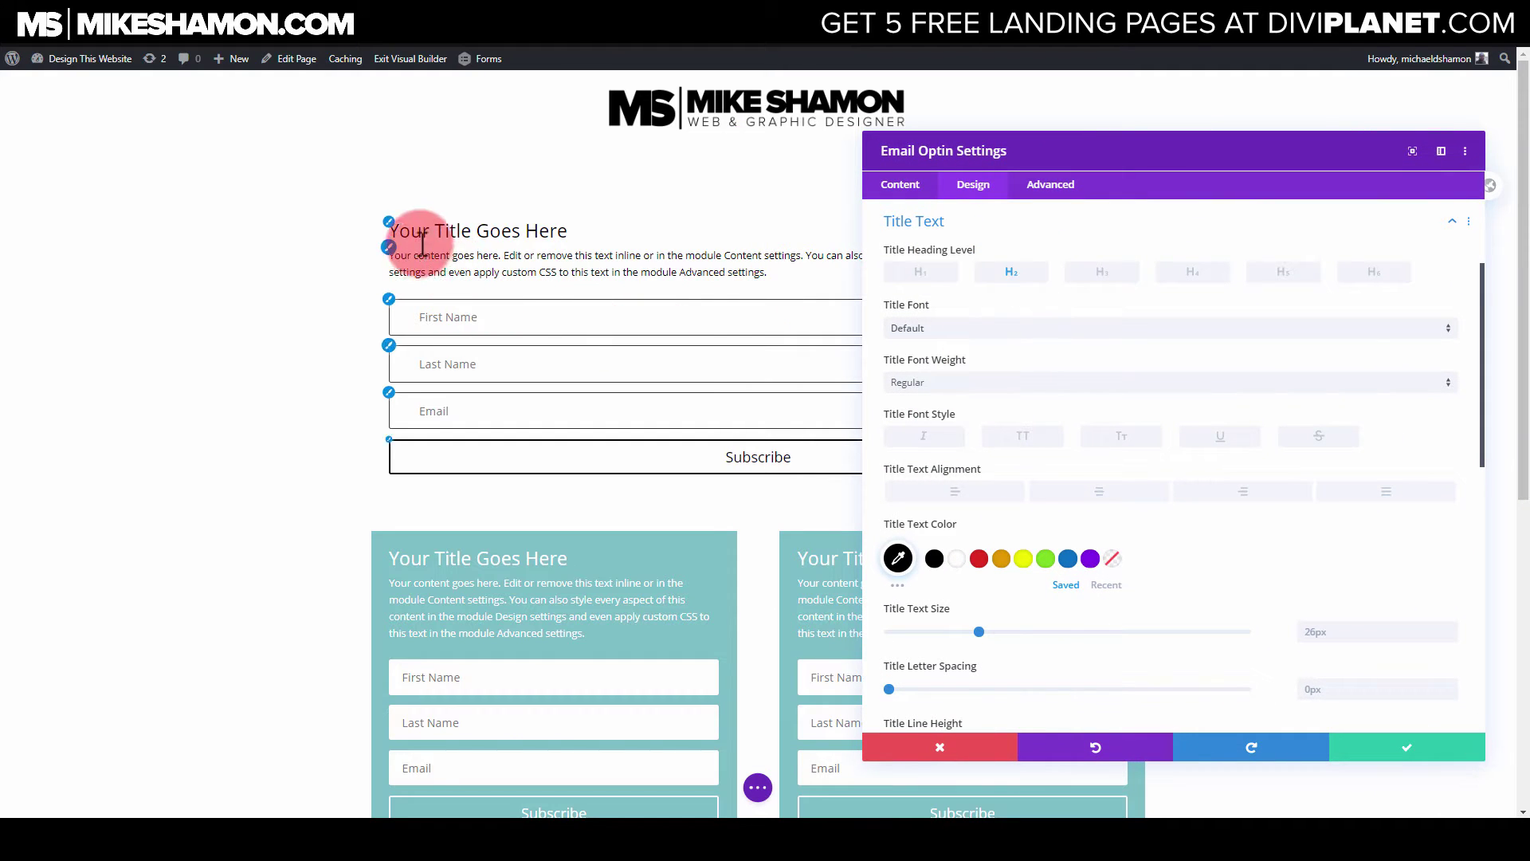
Set the optin title's font weight to Ultra Bold
click(1036, 386)
click(957, 492)
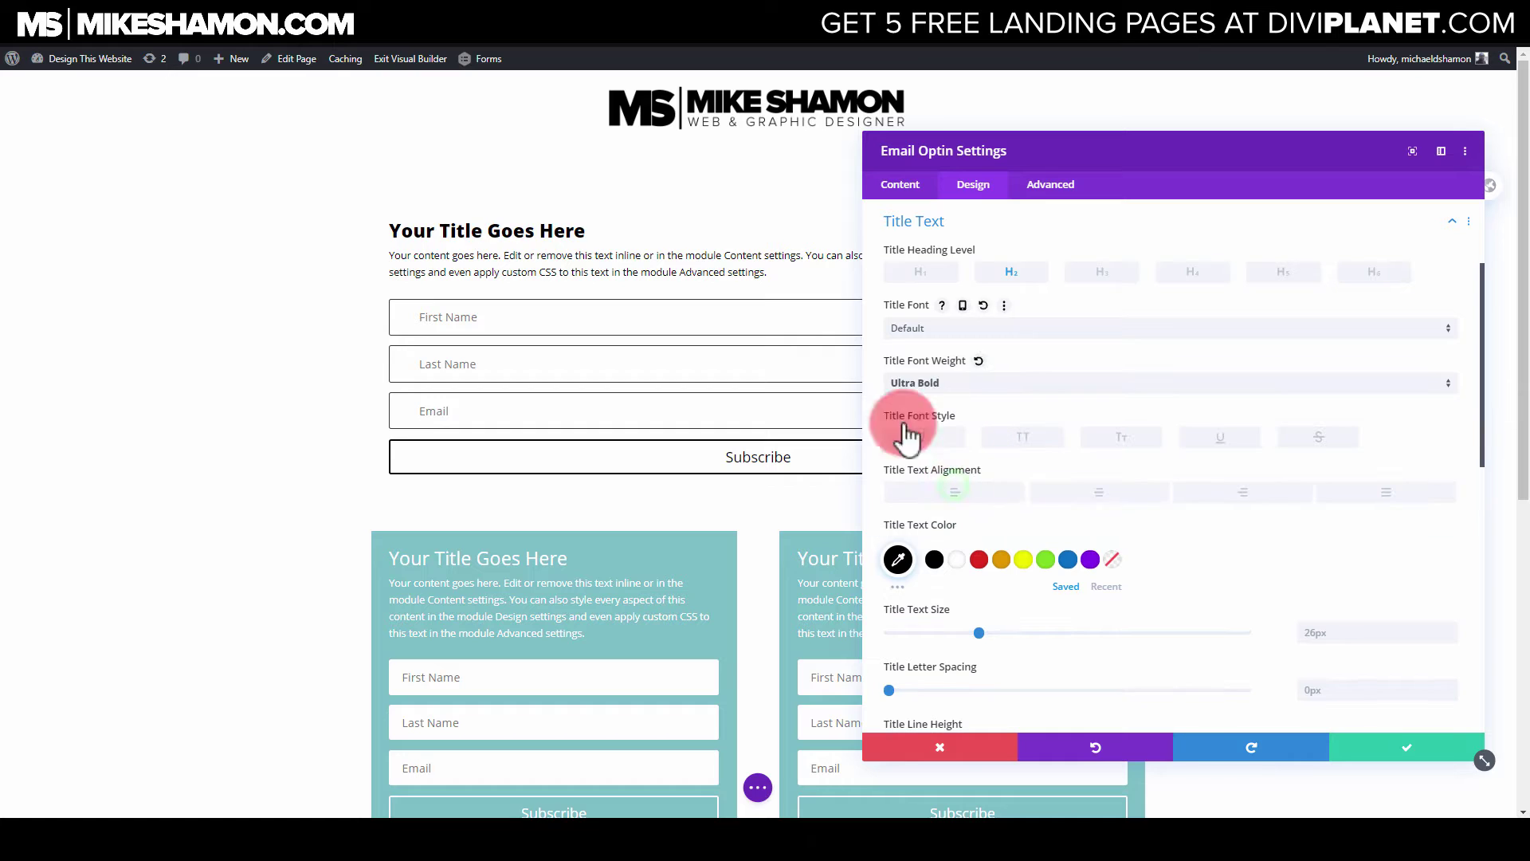
Enlarge the top optin module's body text to 22px and its title text to 42px
click(389, 251)
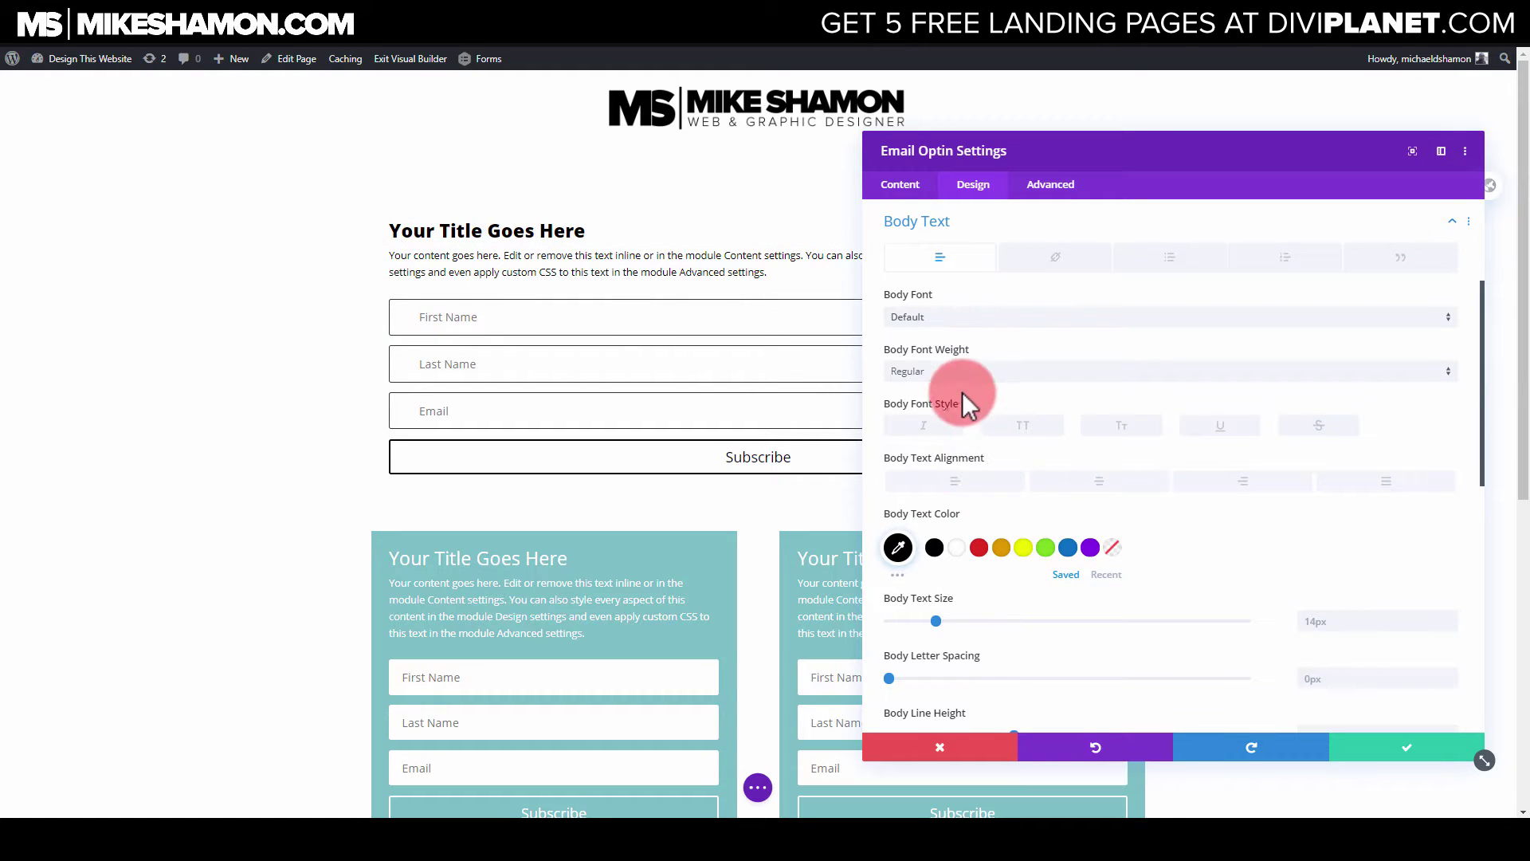
drag(943, 619, 964, 624)
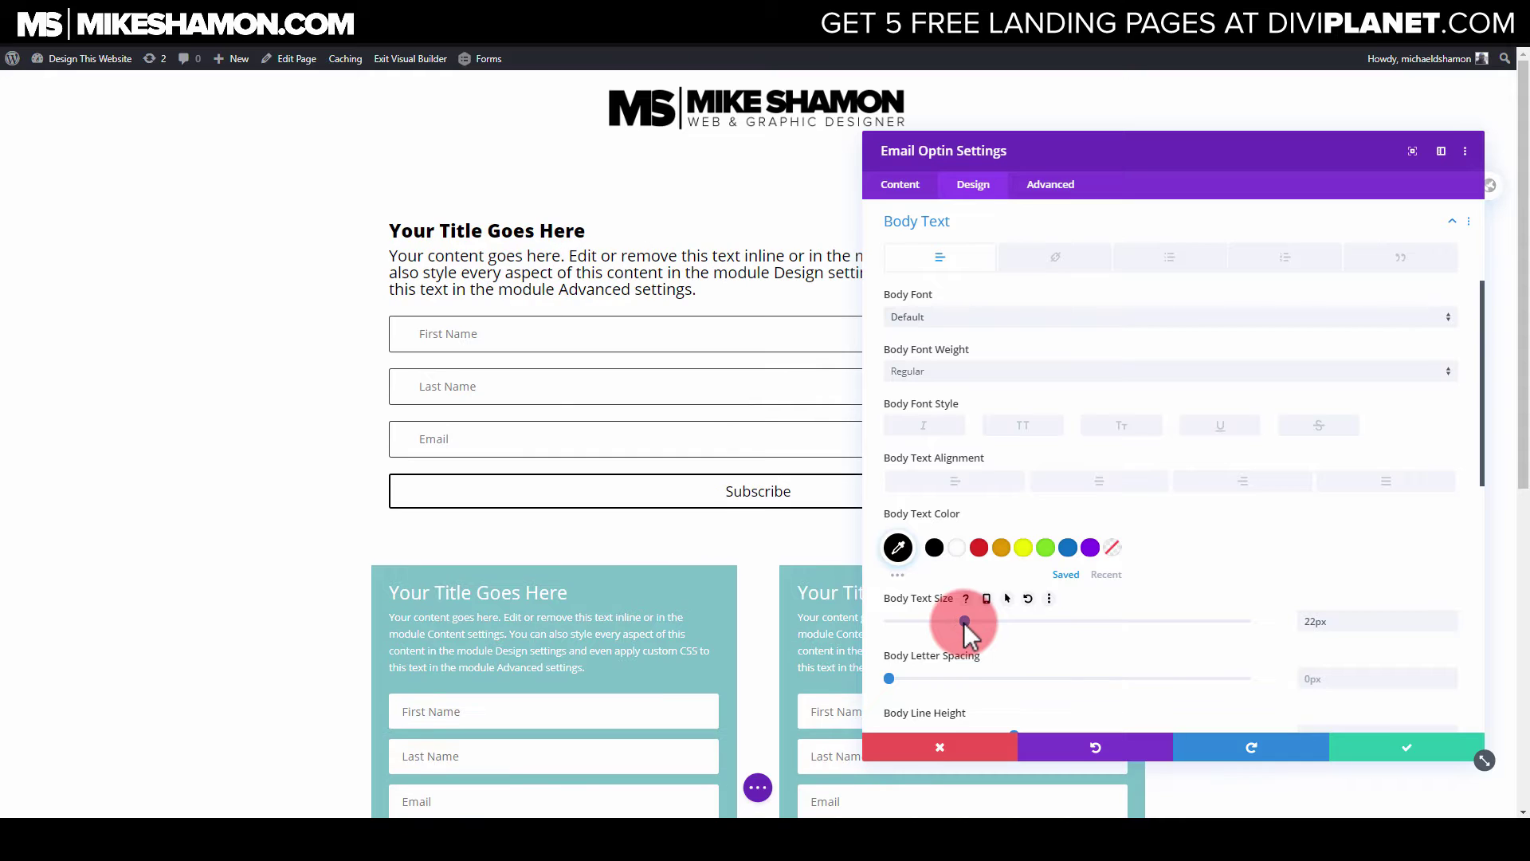
click(394, 227)
drag(978, 635, 1037, 639)
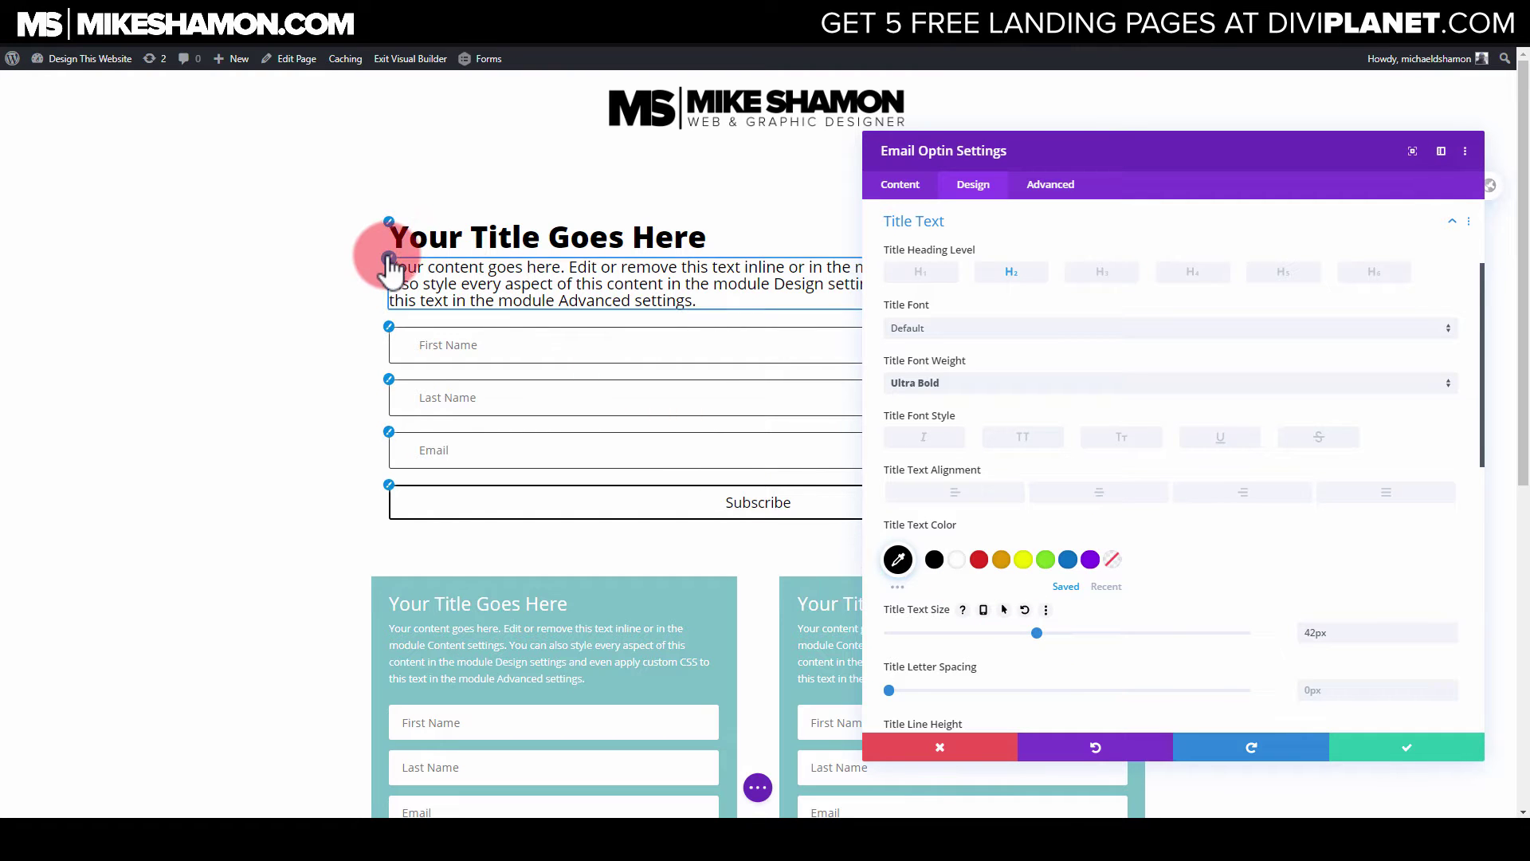
Give the body text a line height of 1.3em and center alignment, and save the module settings
click(390, 258)
scroll(1053, 647, down, 3)
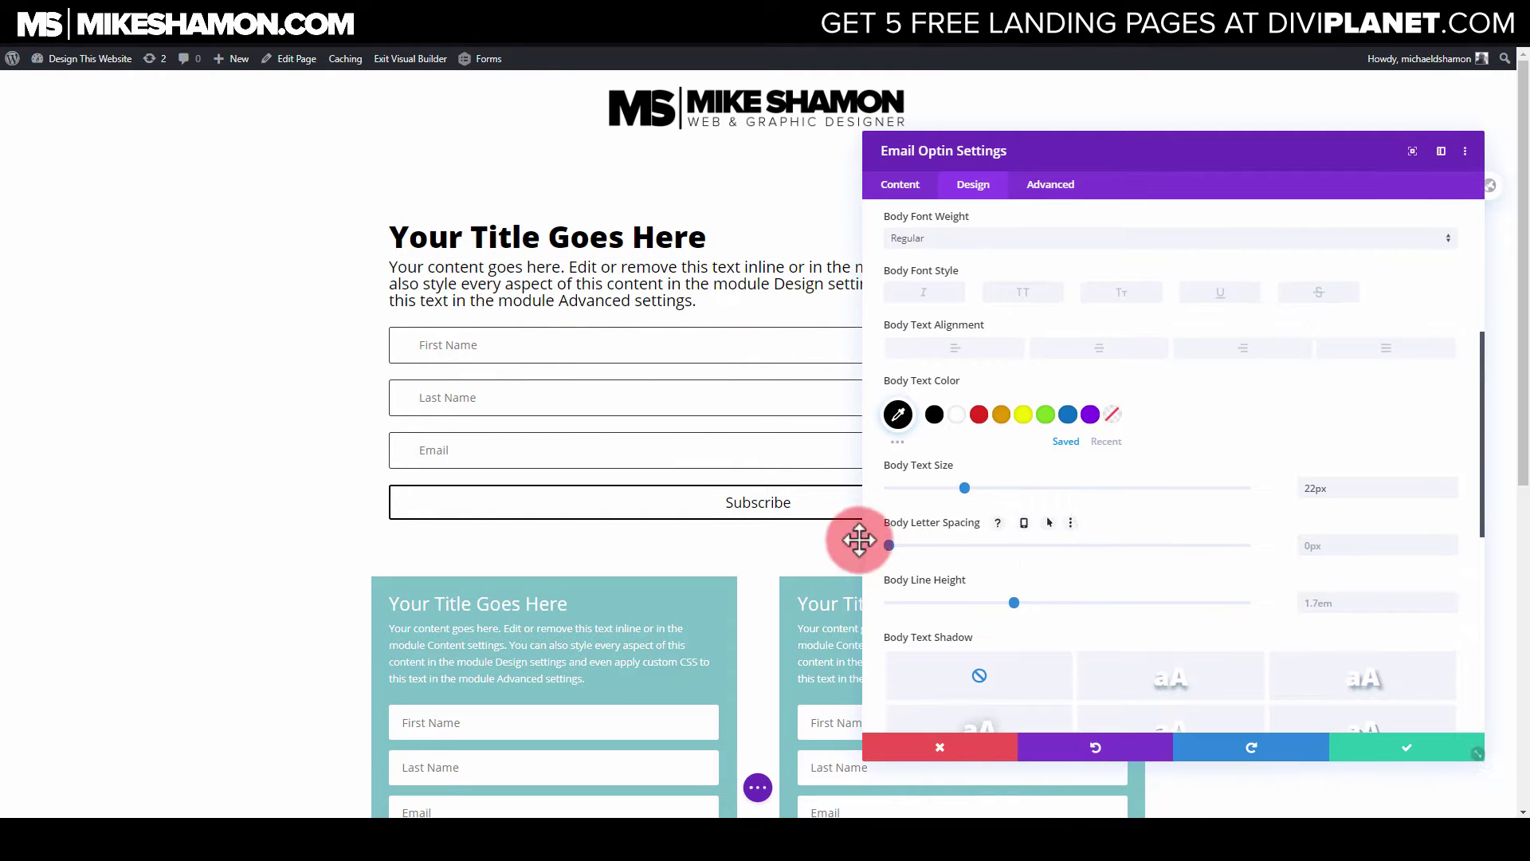
drag(1012, 603, 942, 602)
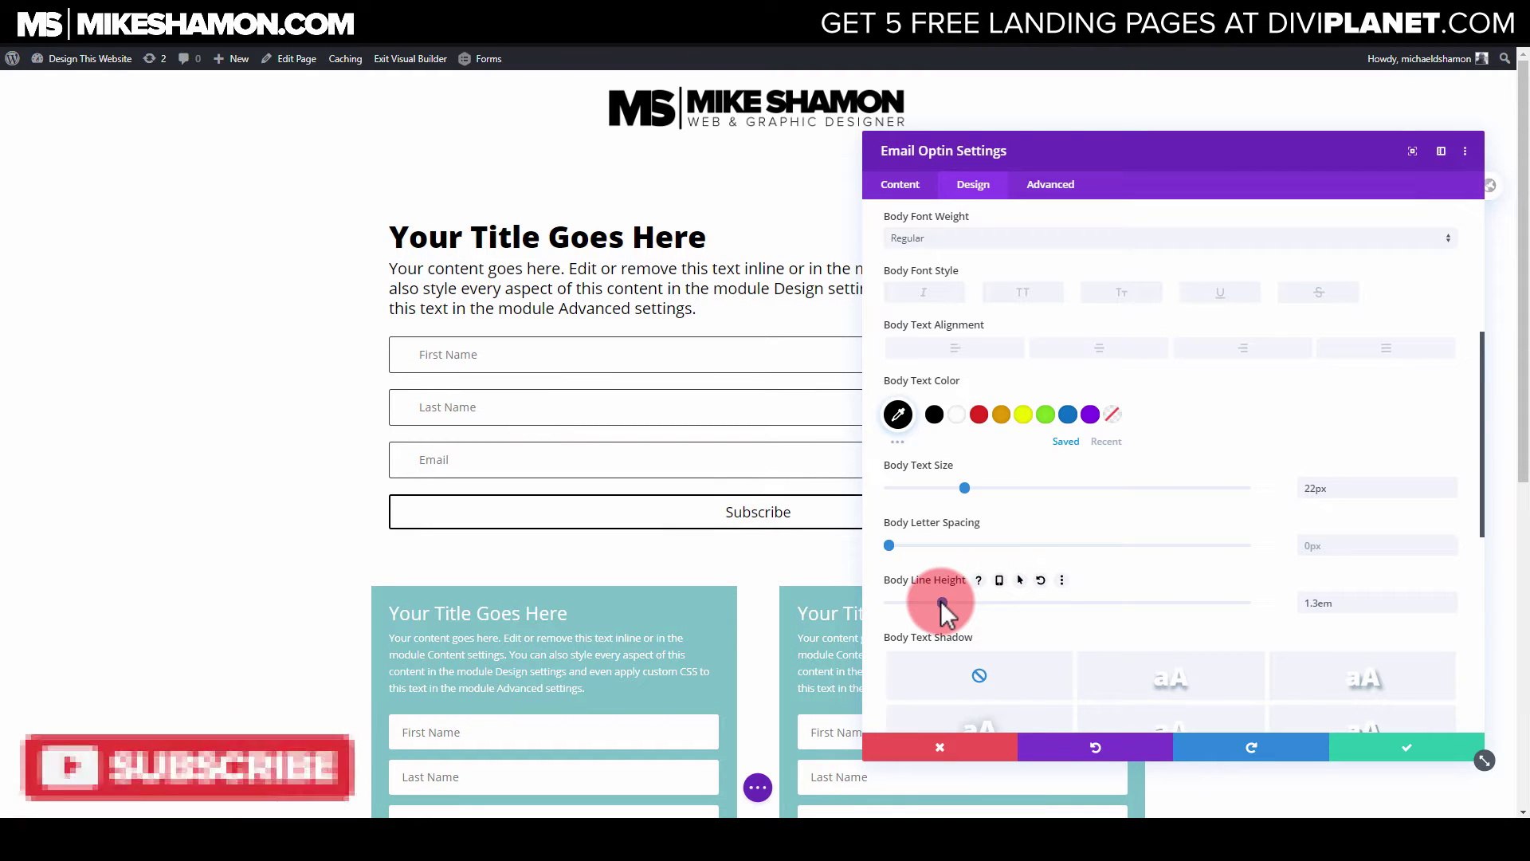
click(1116, 354)
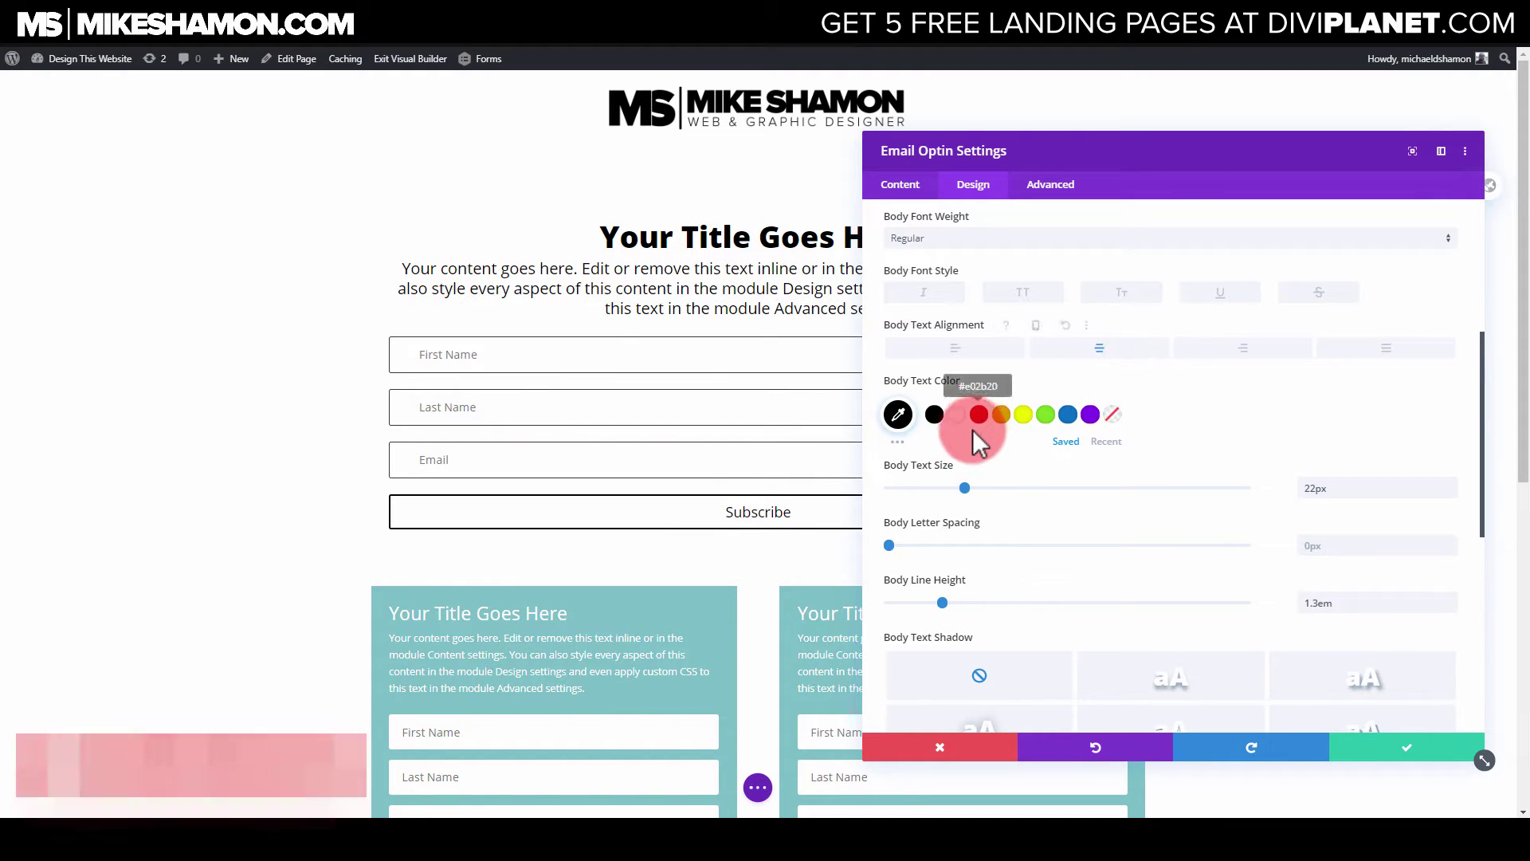
click(1402, 749)
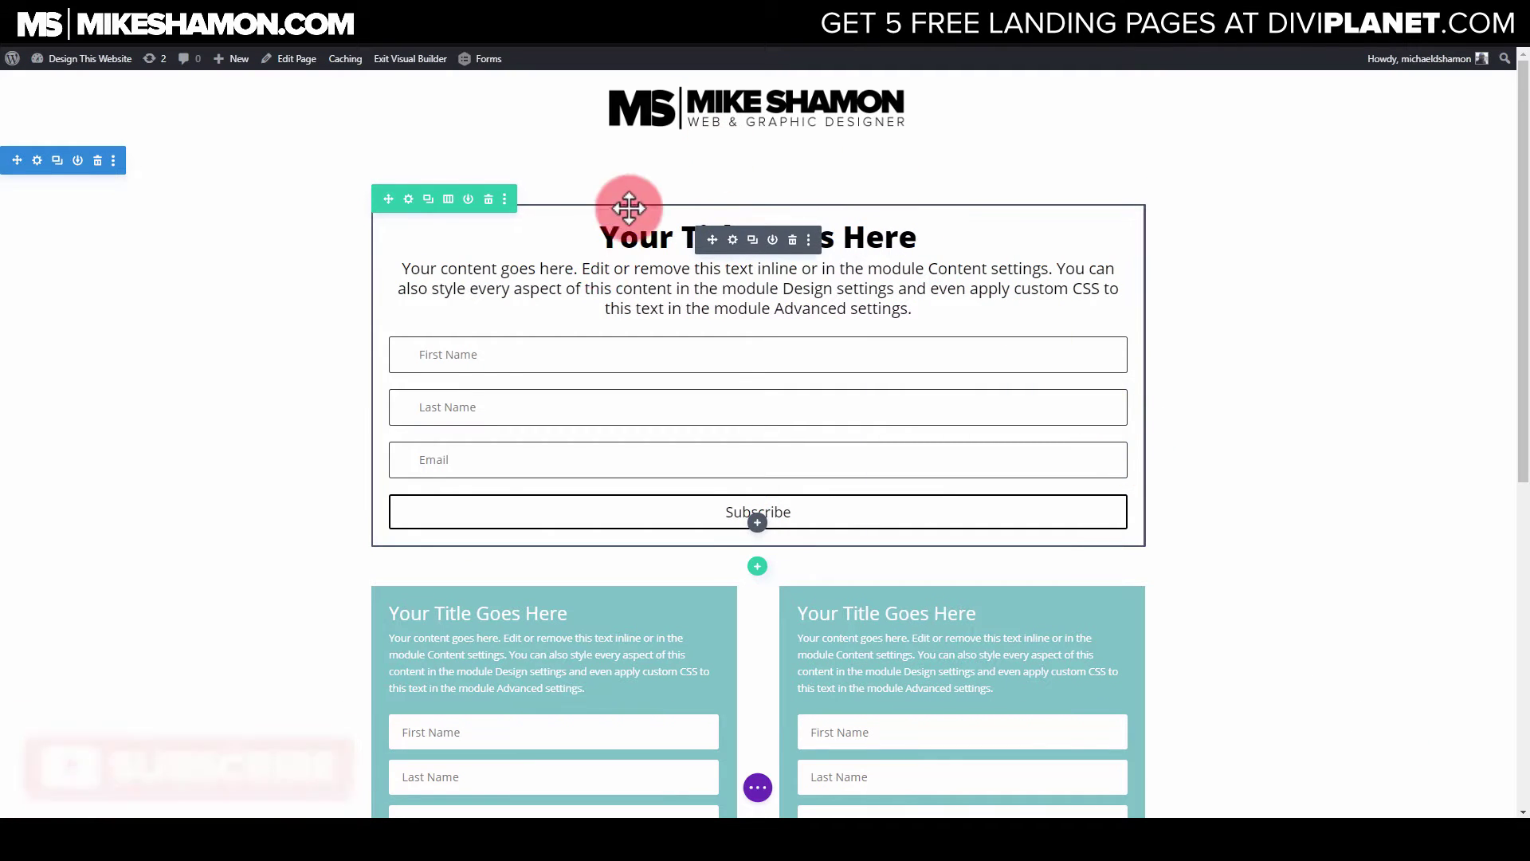
Reopen the top optin module's settings and examine the fullwidth field options in its layout design settings
click(732, 240)
drag(1044, 143, 1126, 157)
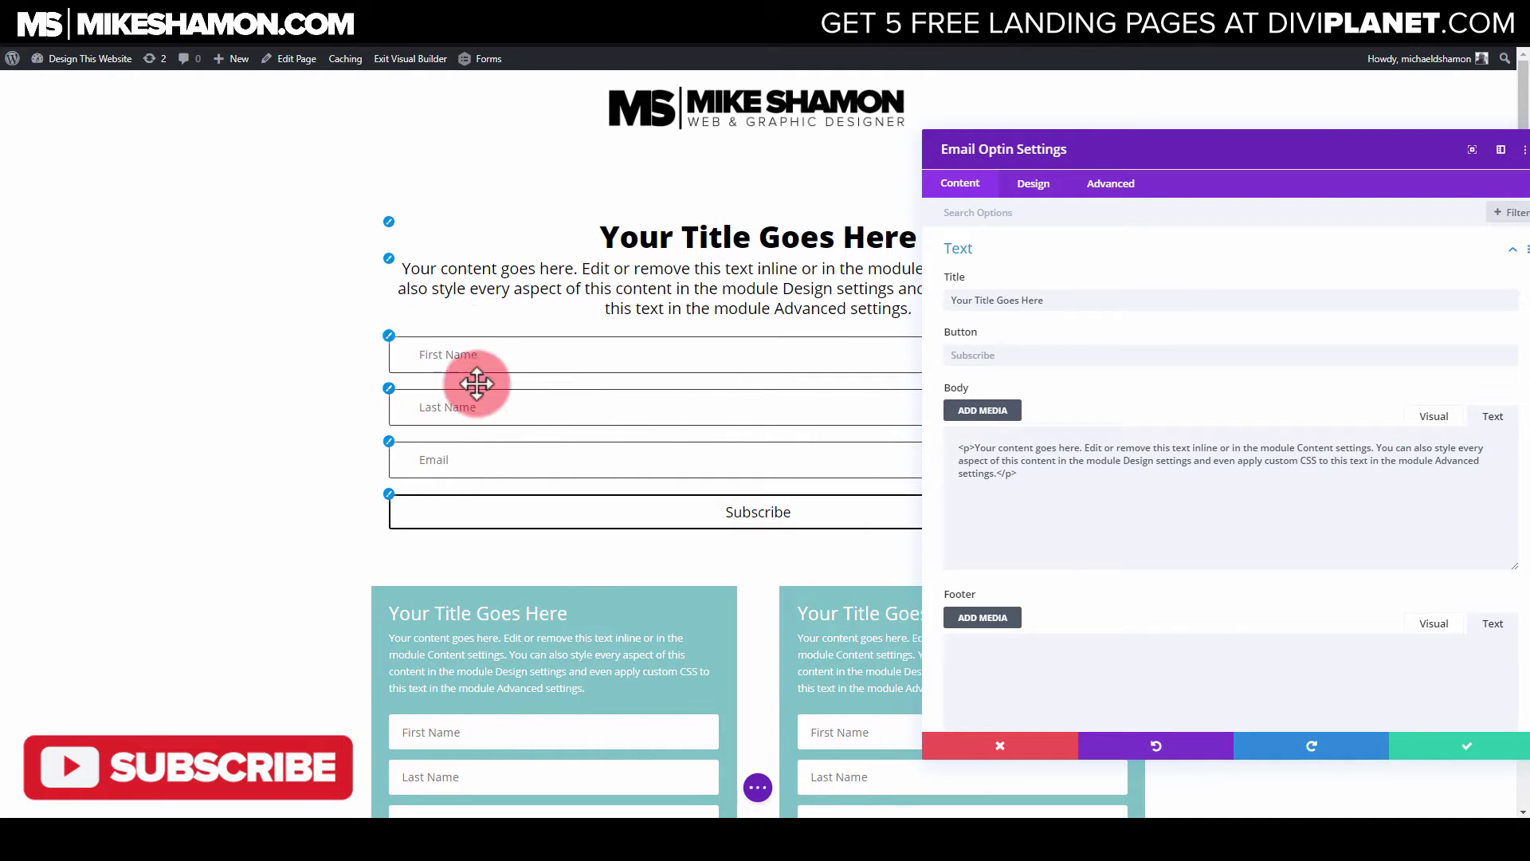
click(1028, 185)
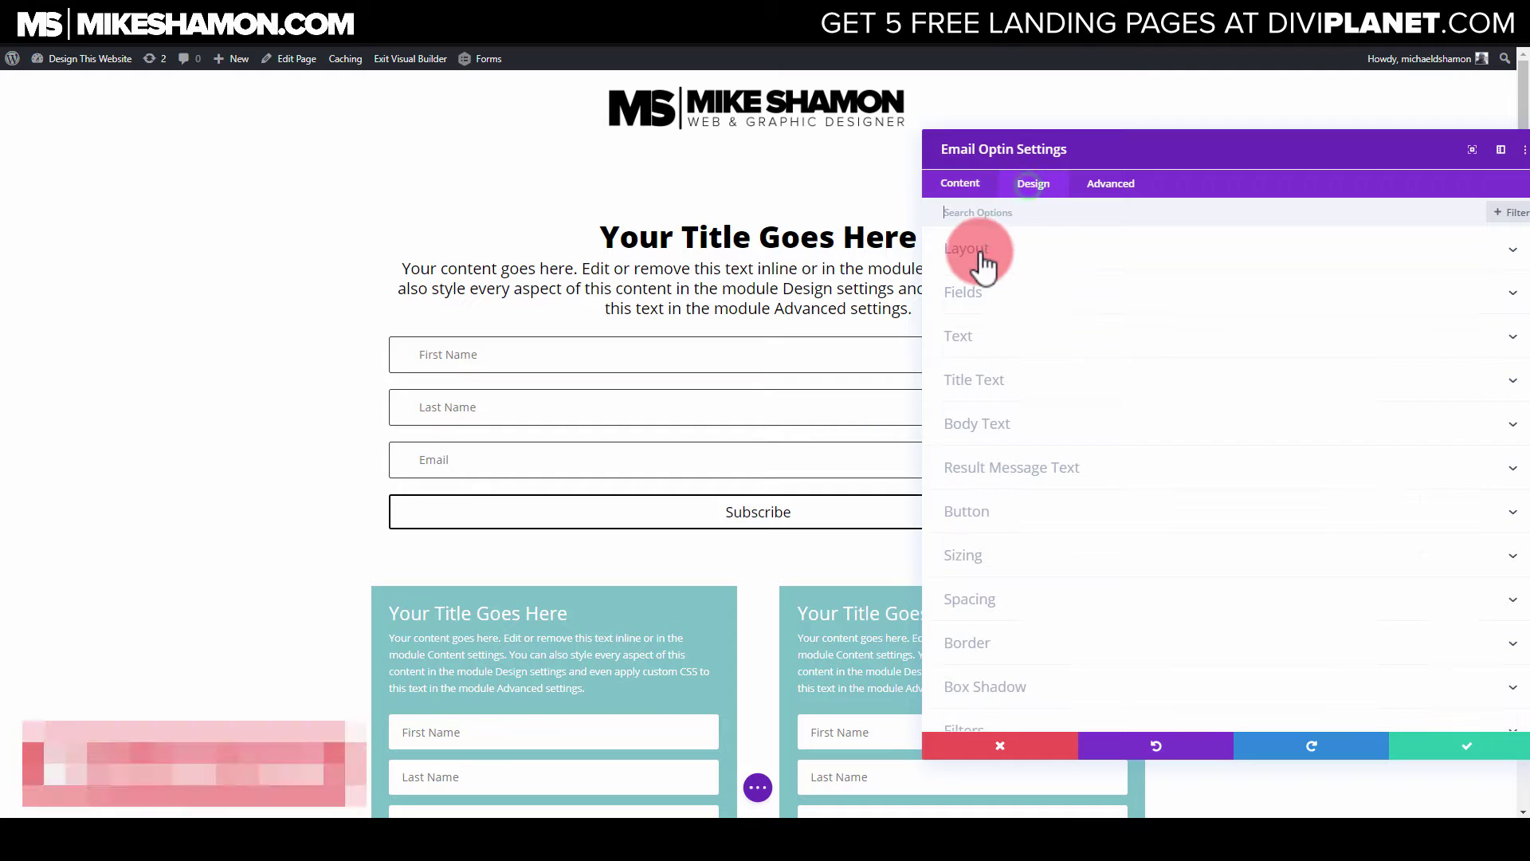
click(1003, 247)
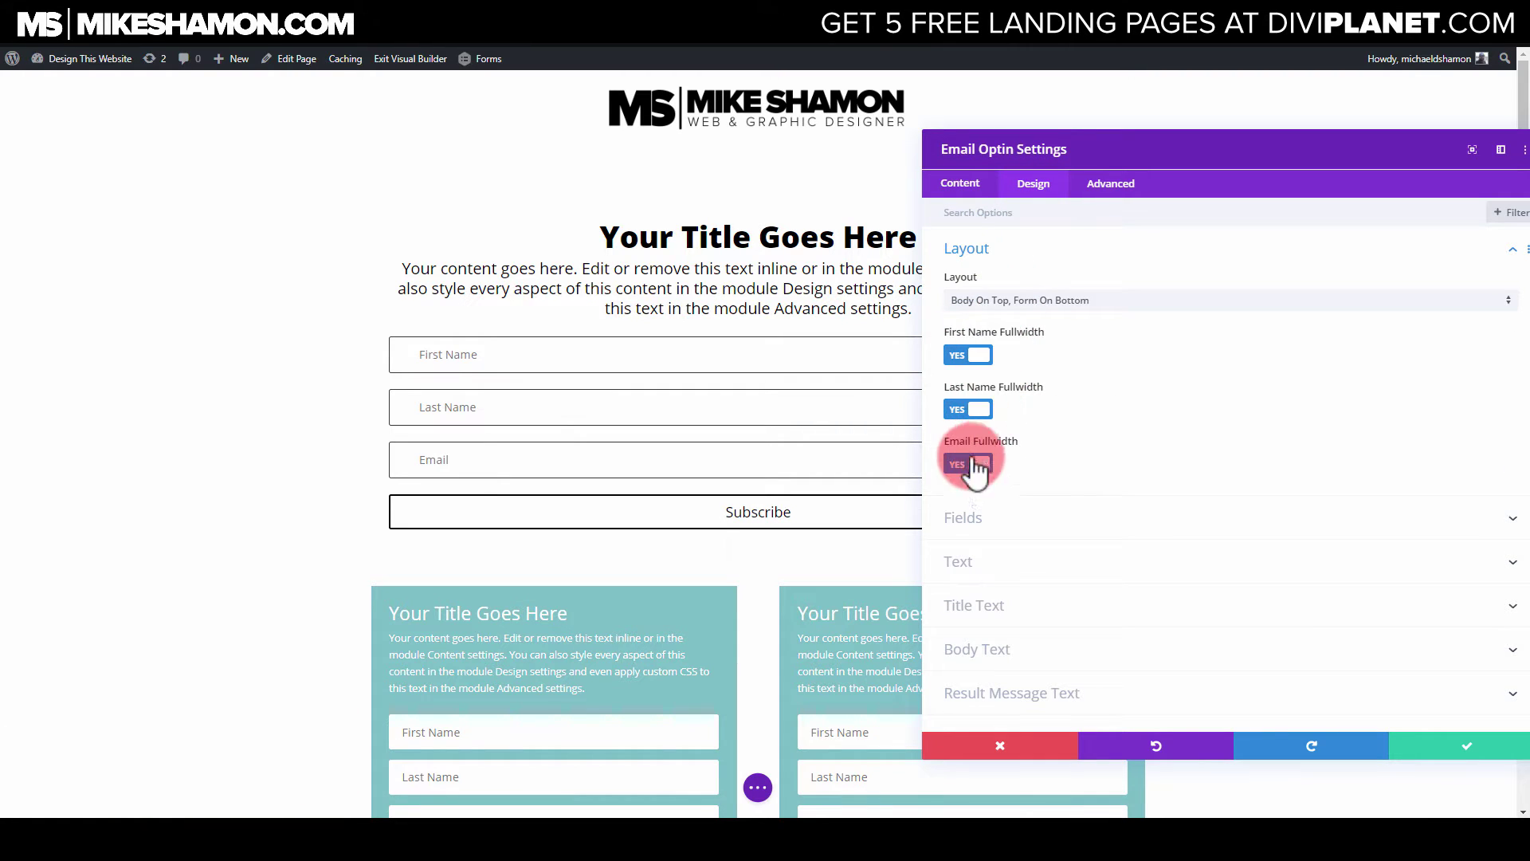
Set the email account's service provider to GetResponse and check the available GetResponse lists
click(976, 190)
drag(1001, 153, 984, 157)
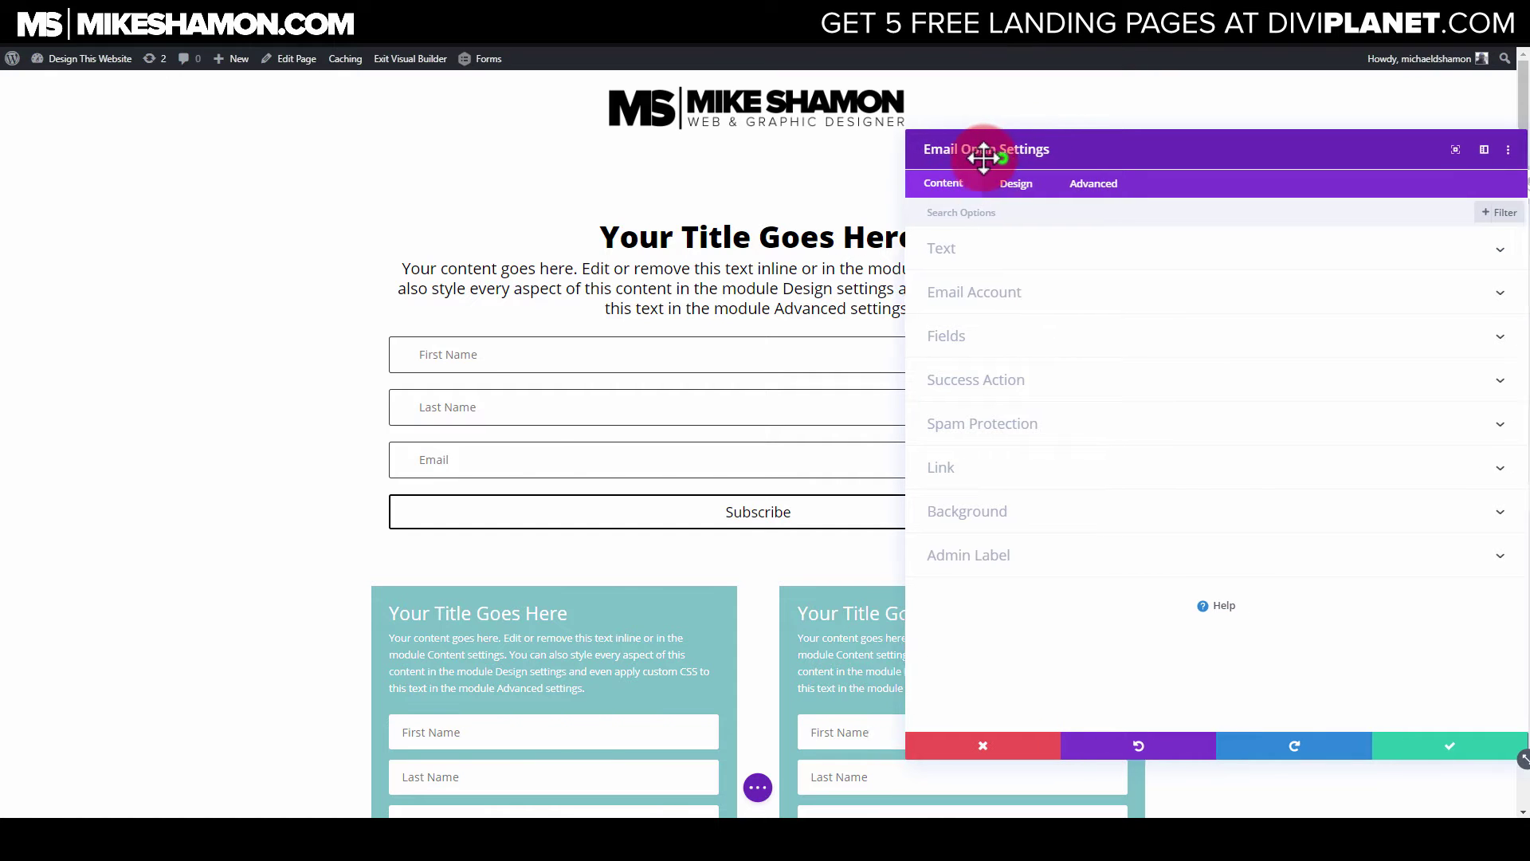
click(1006, 302)
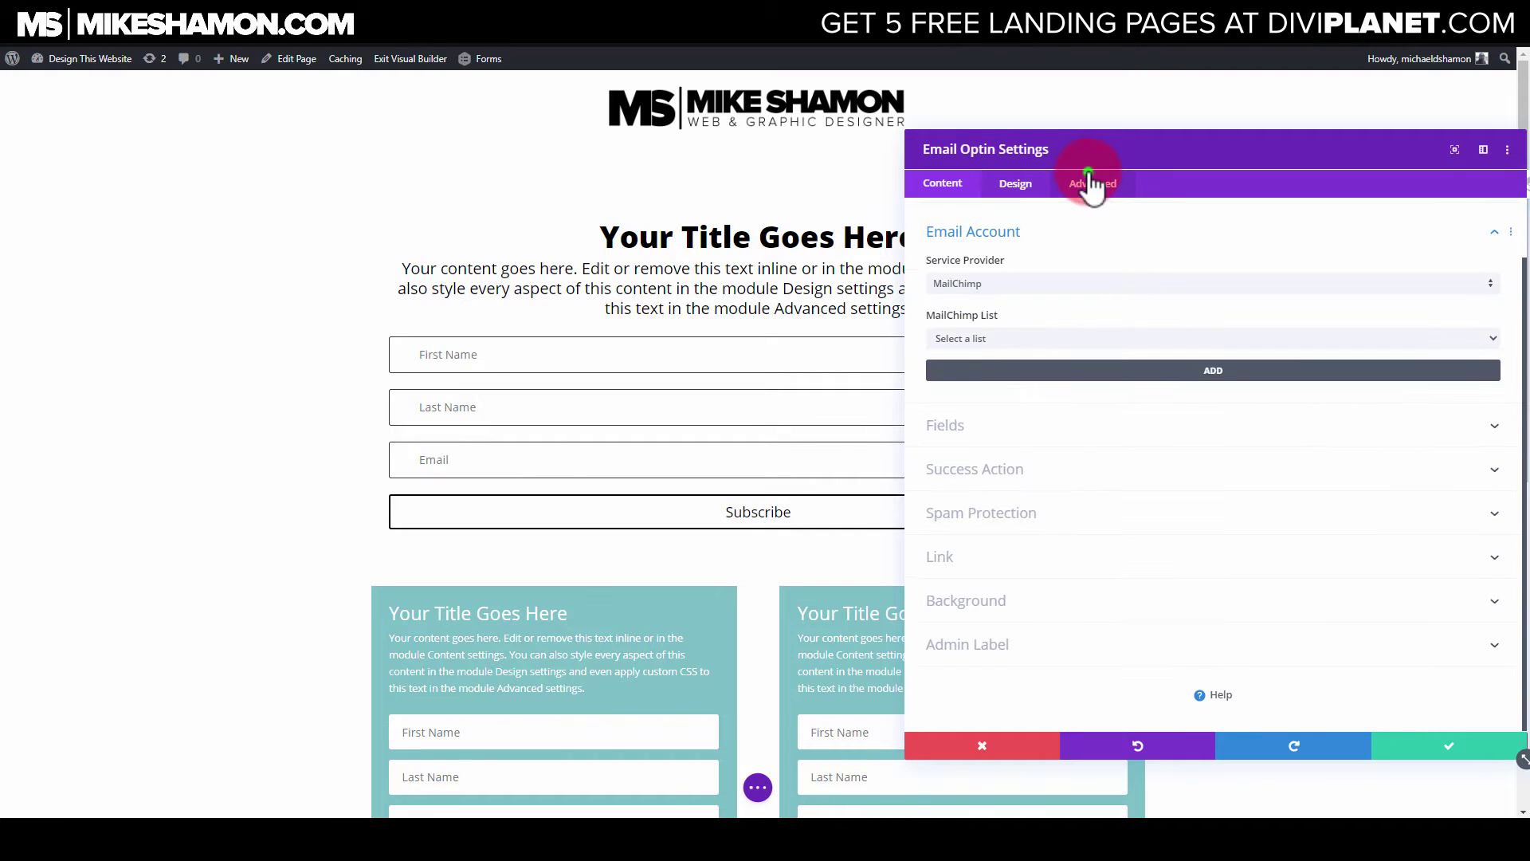
drag(1083, 162, 1044, 155)
click(1011, 286)
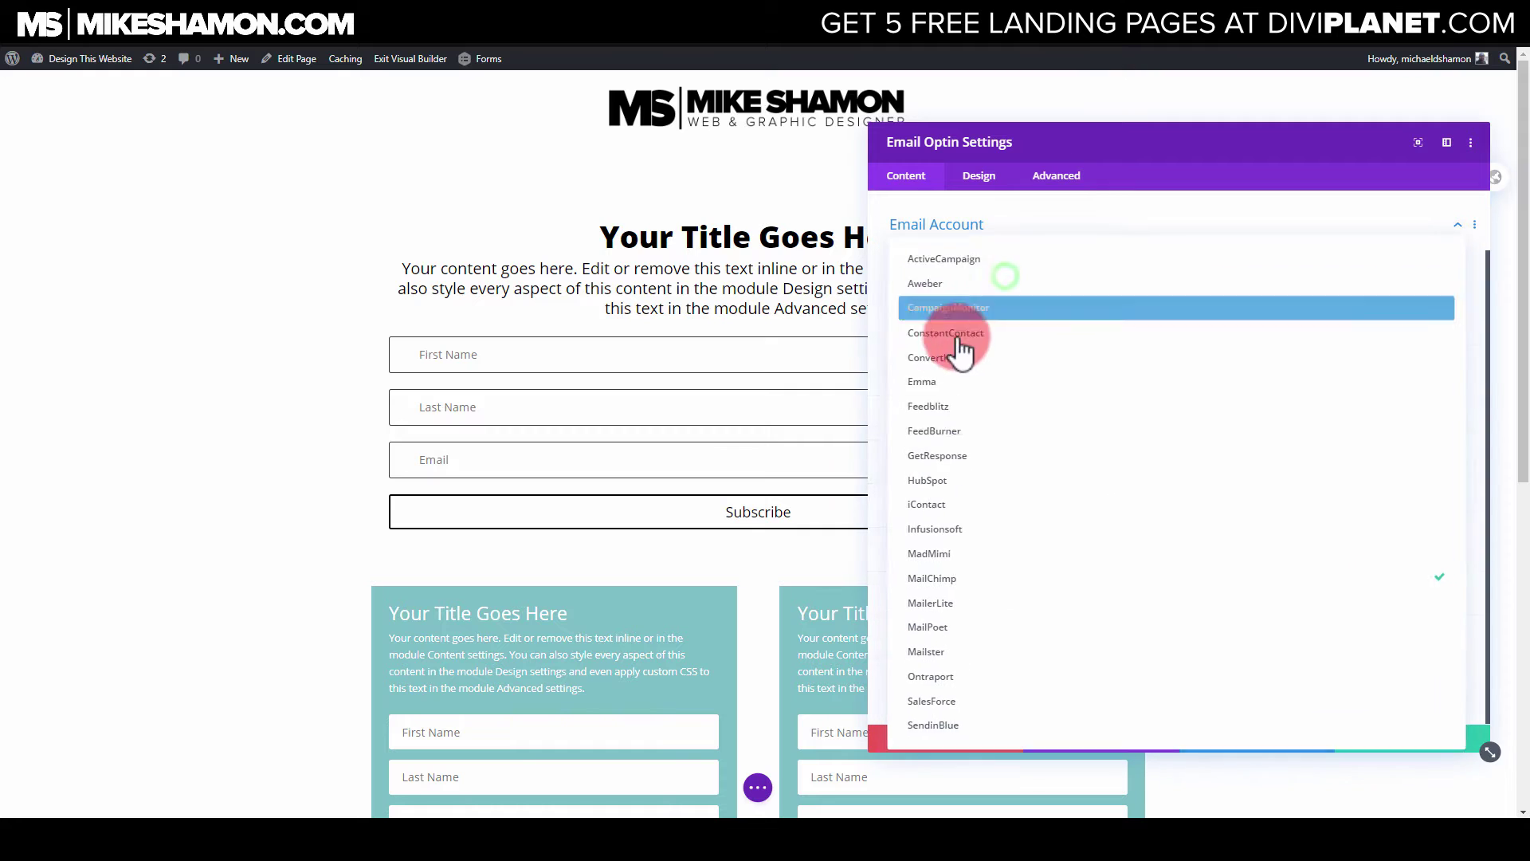
click(944, 455)
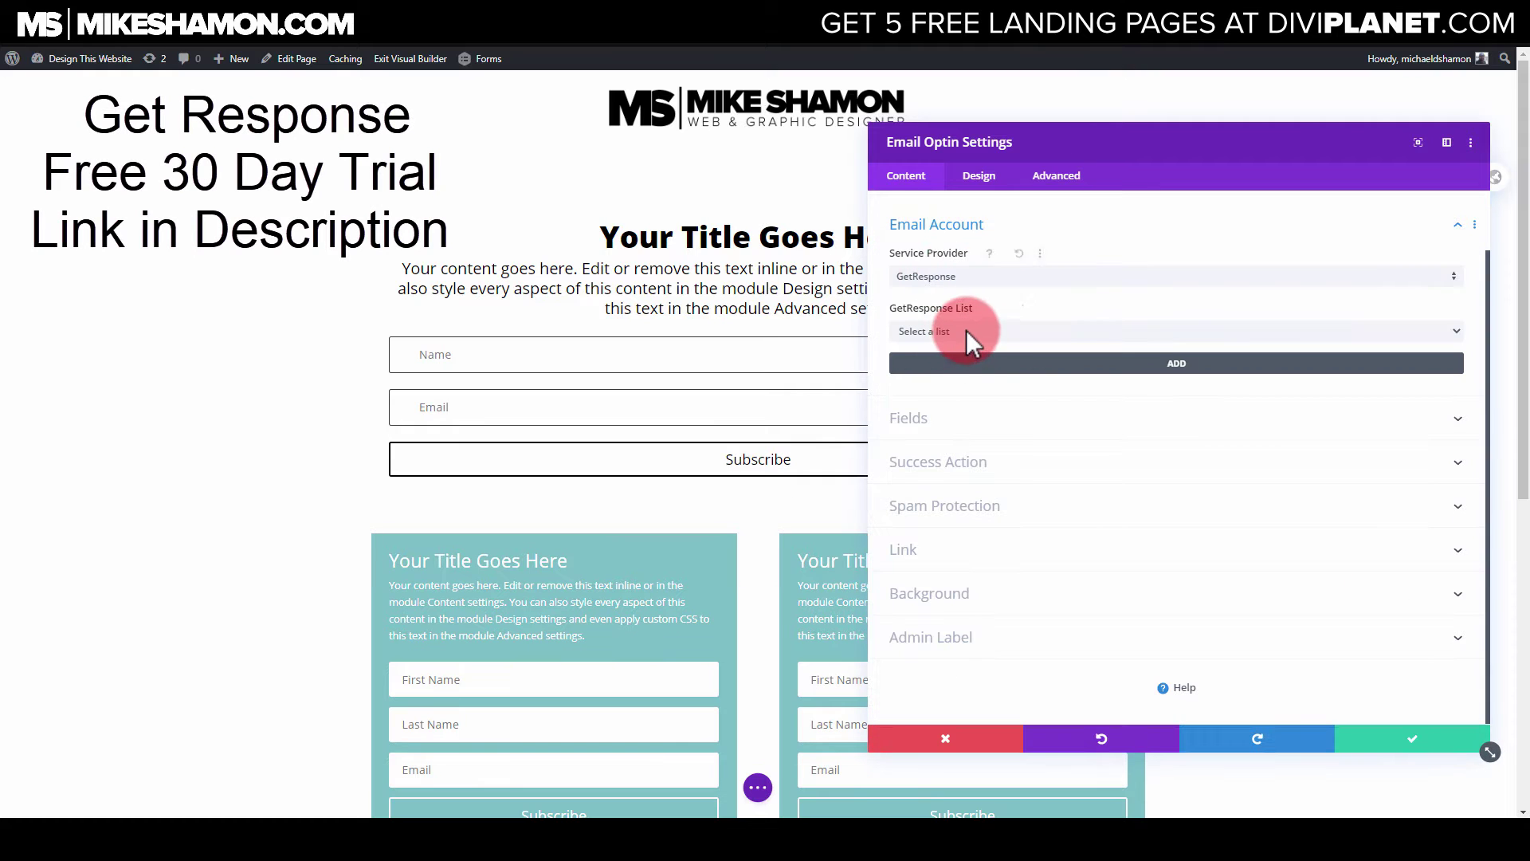
click(961, 328)
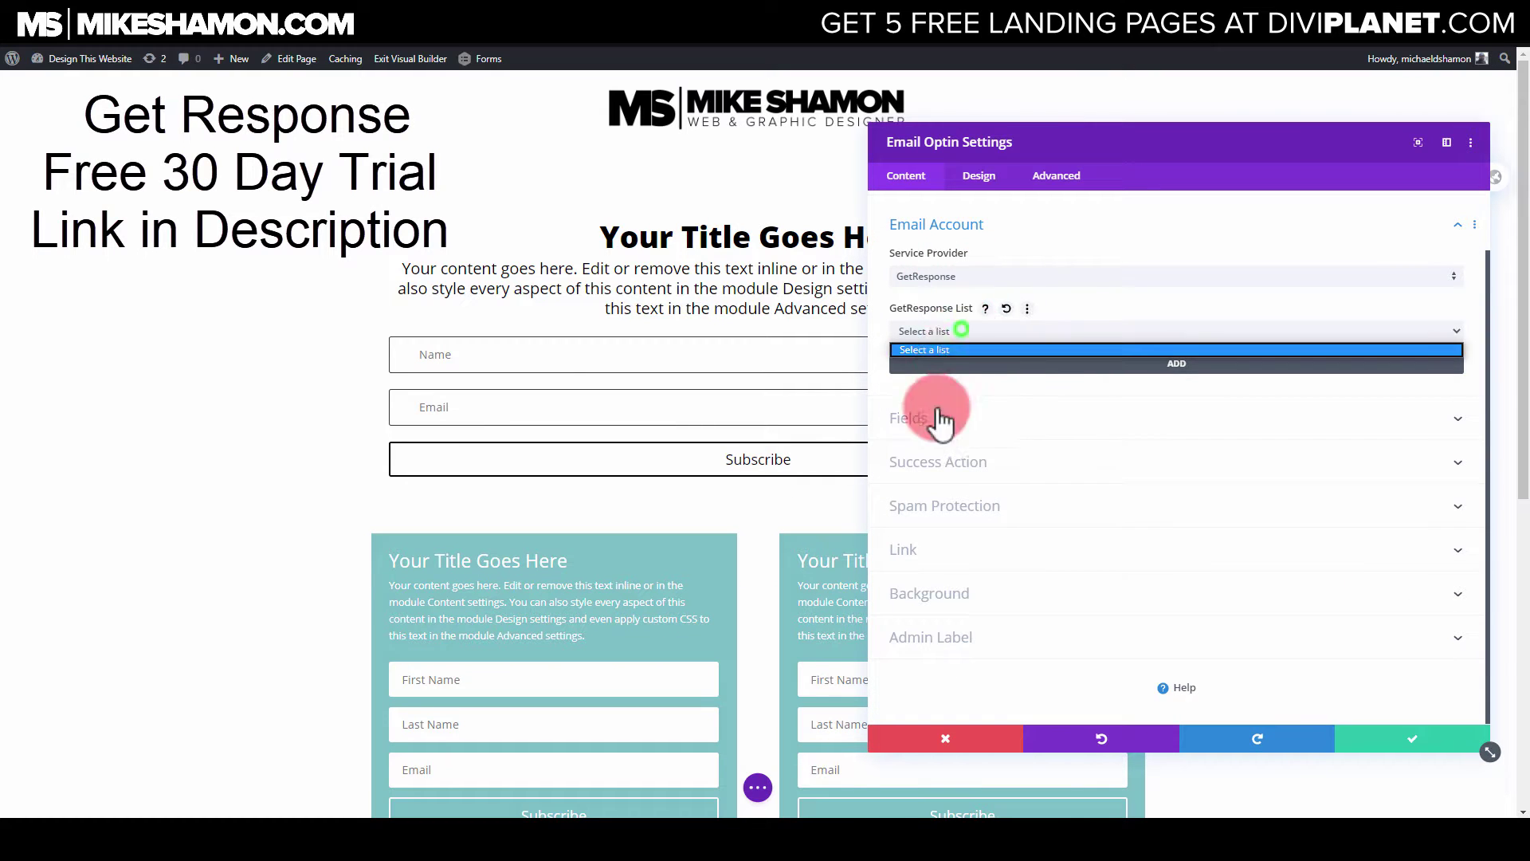
click(1187, 304)
click(977, 397)
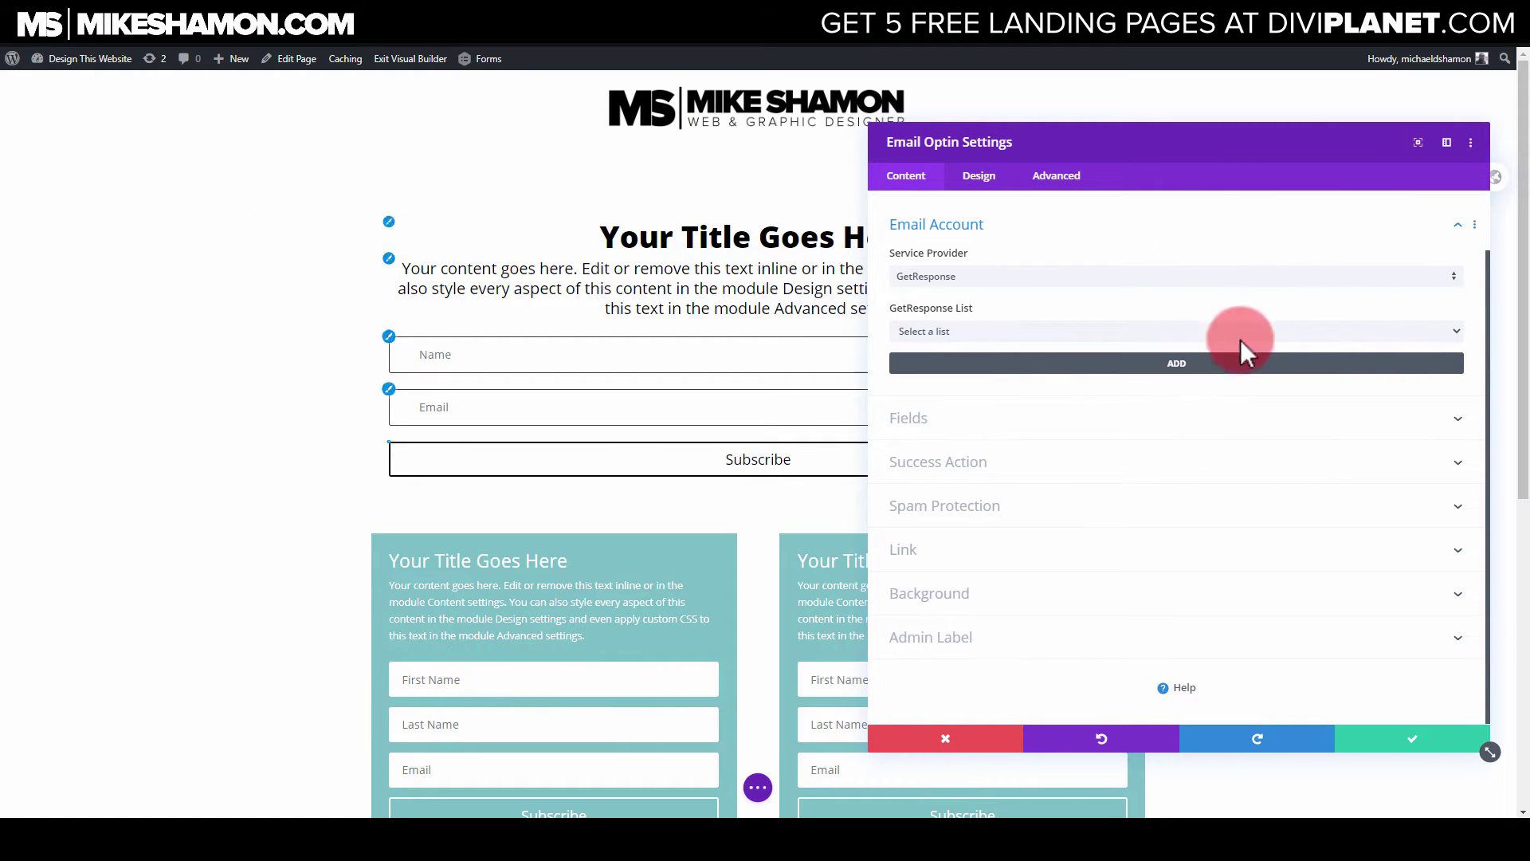
Try Redirect to a custom URL as the optin's success action and switch it back to Display a message
click(964, 463)
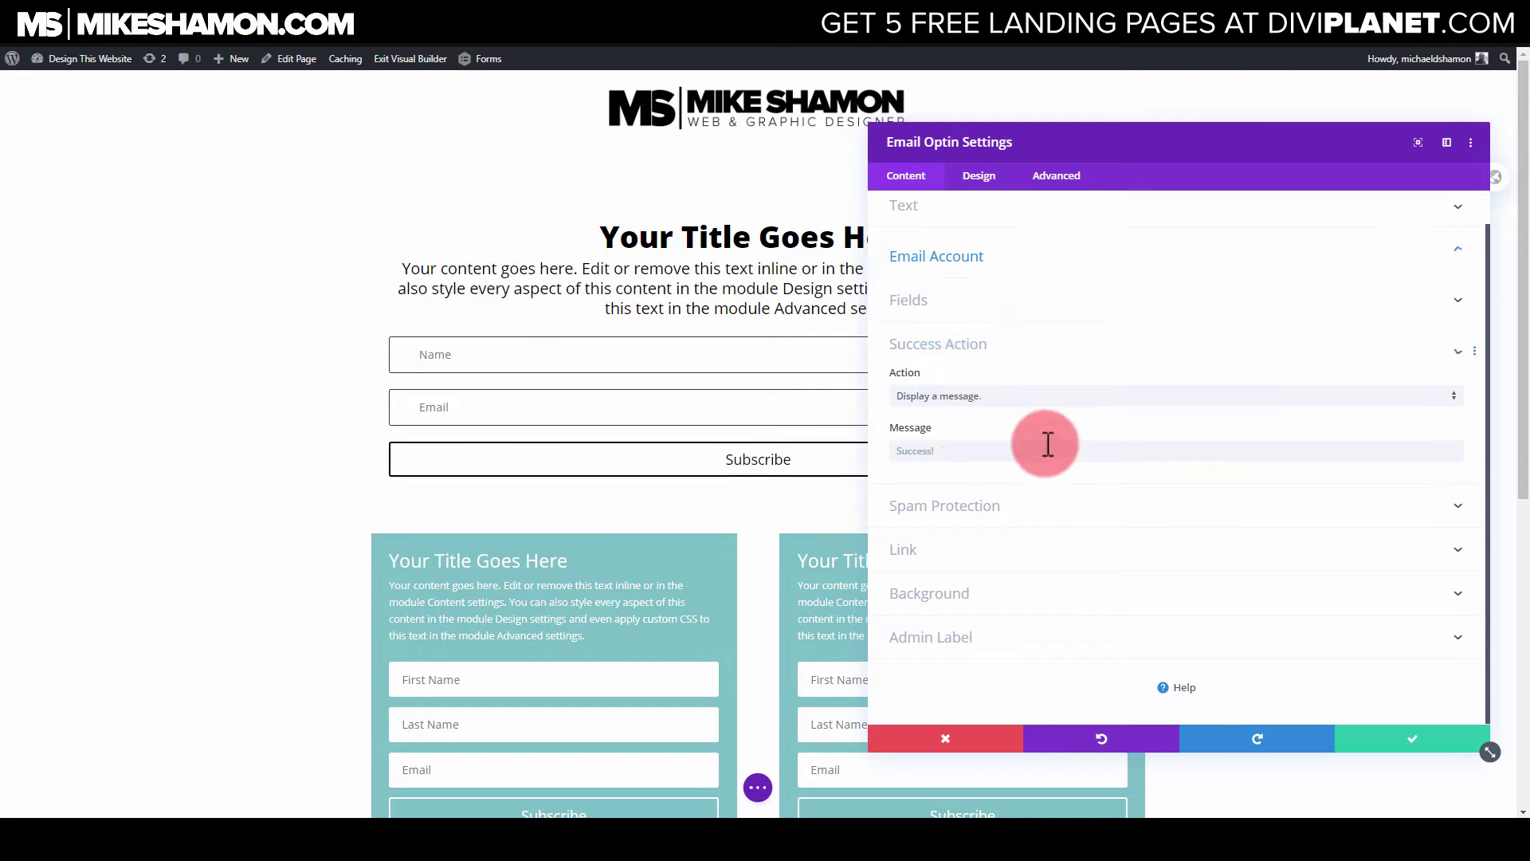
click(965, 403)
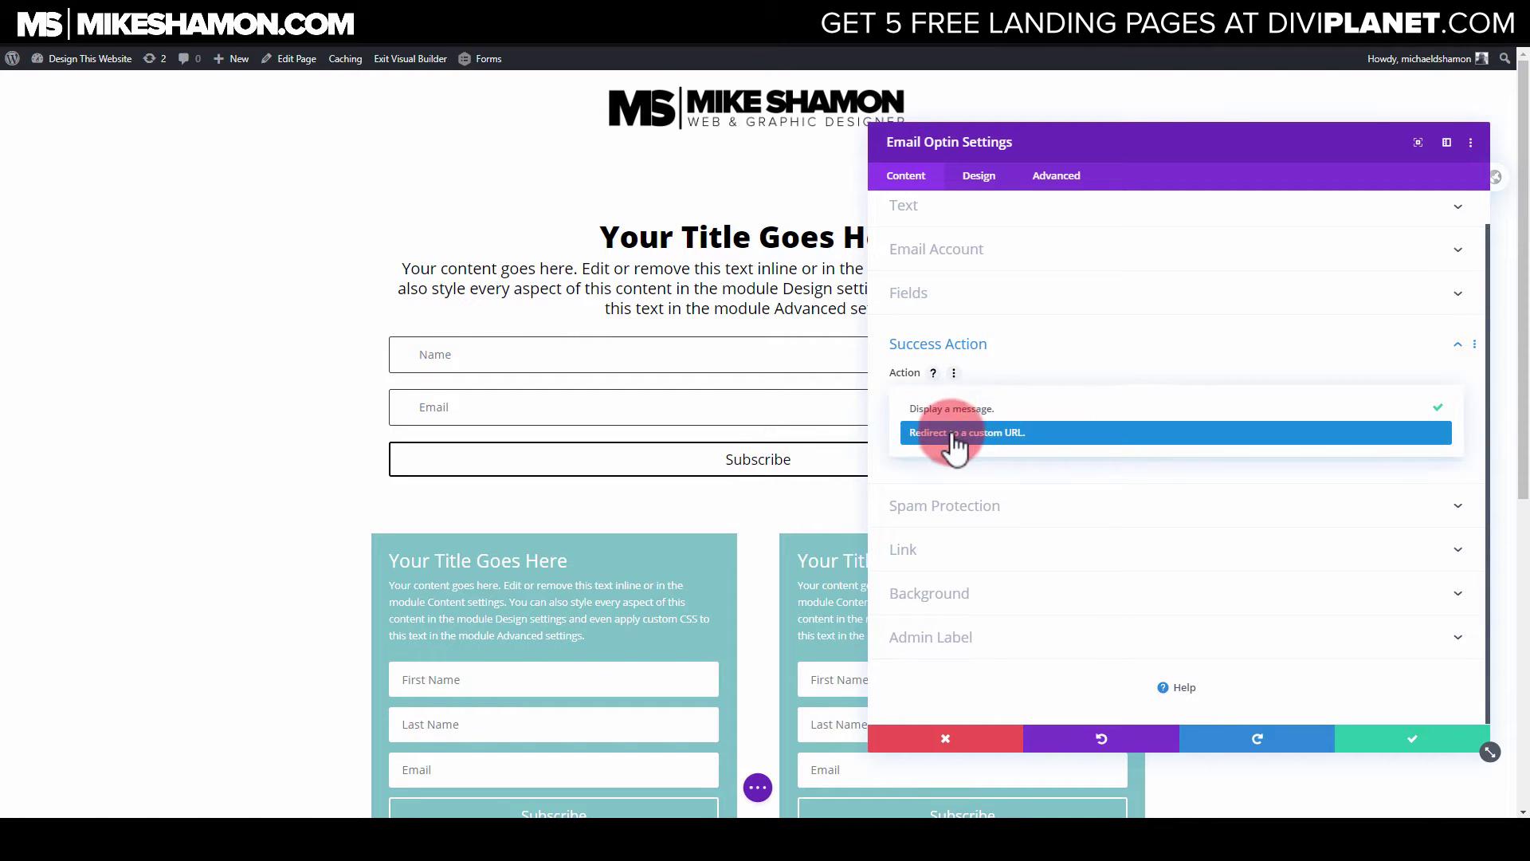
click(969, 429)
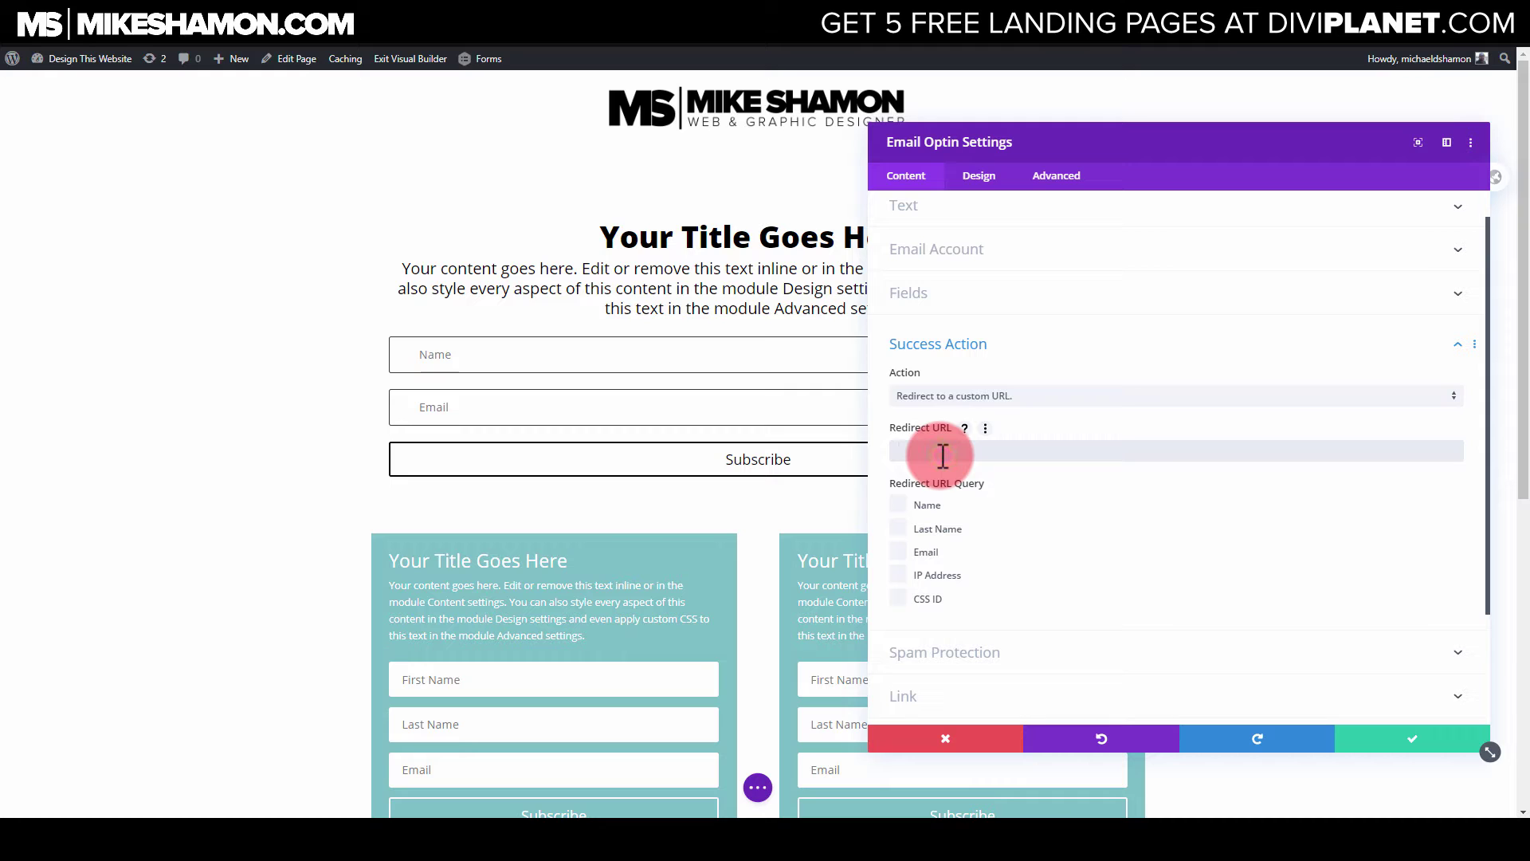
click(976, 398)
click(974, 407)
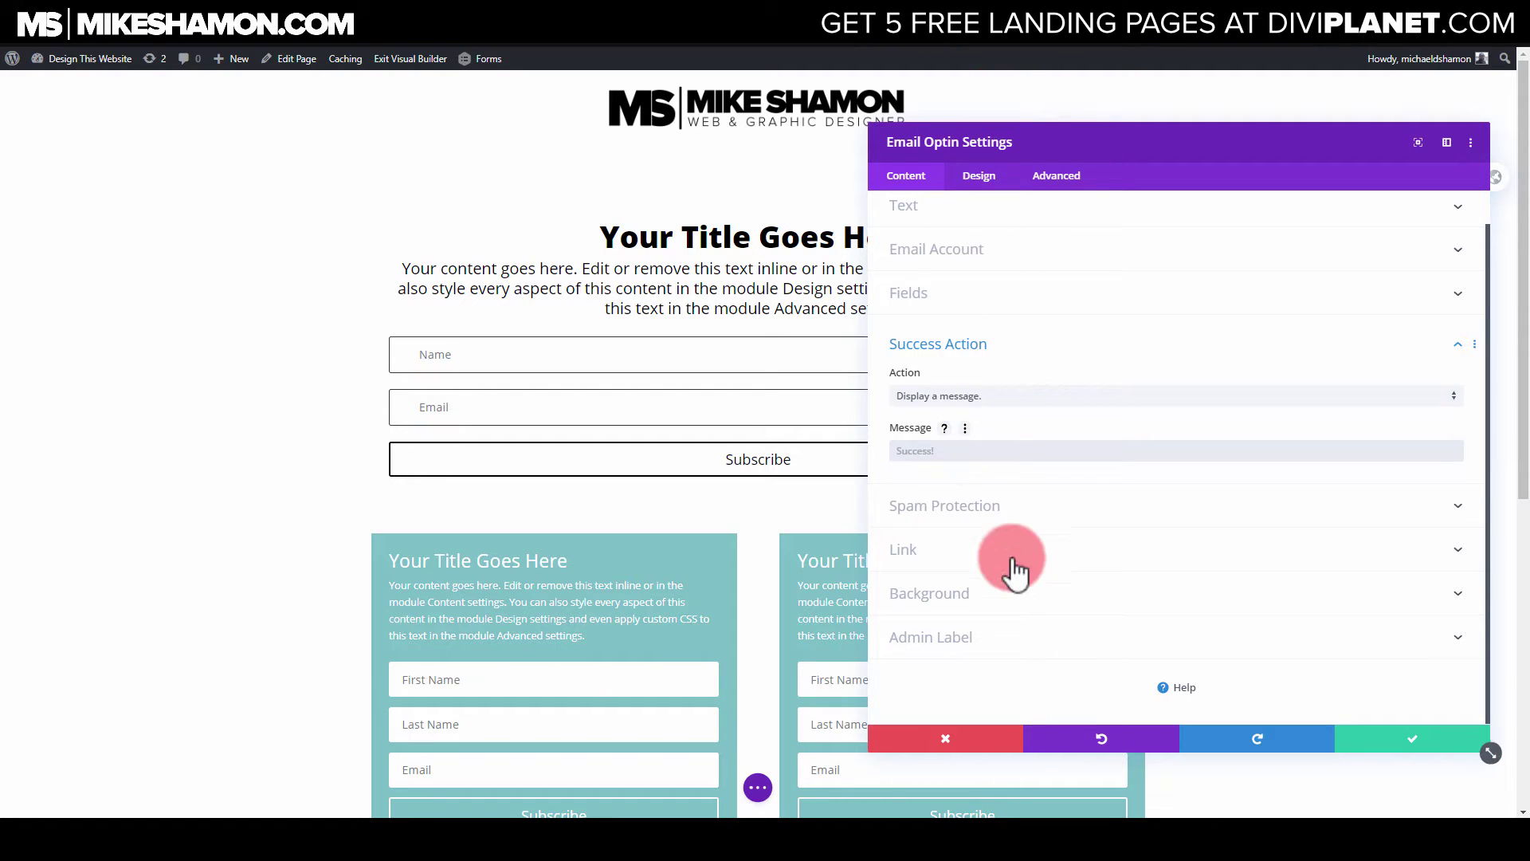
drag(1047, 155, 1057, 144)
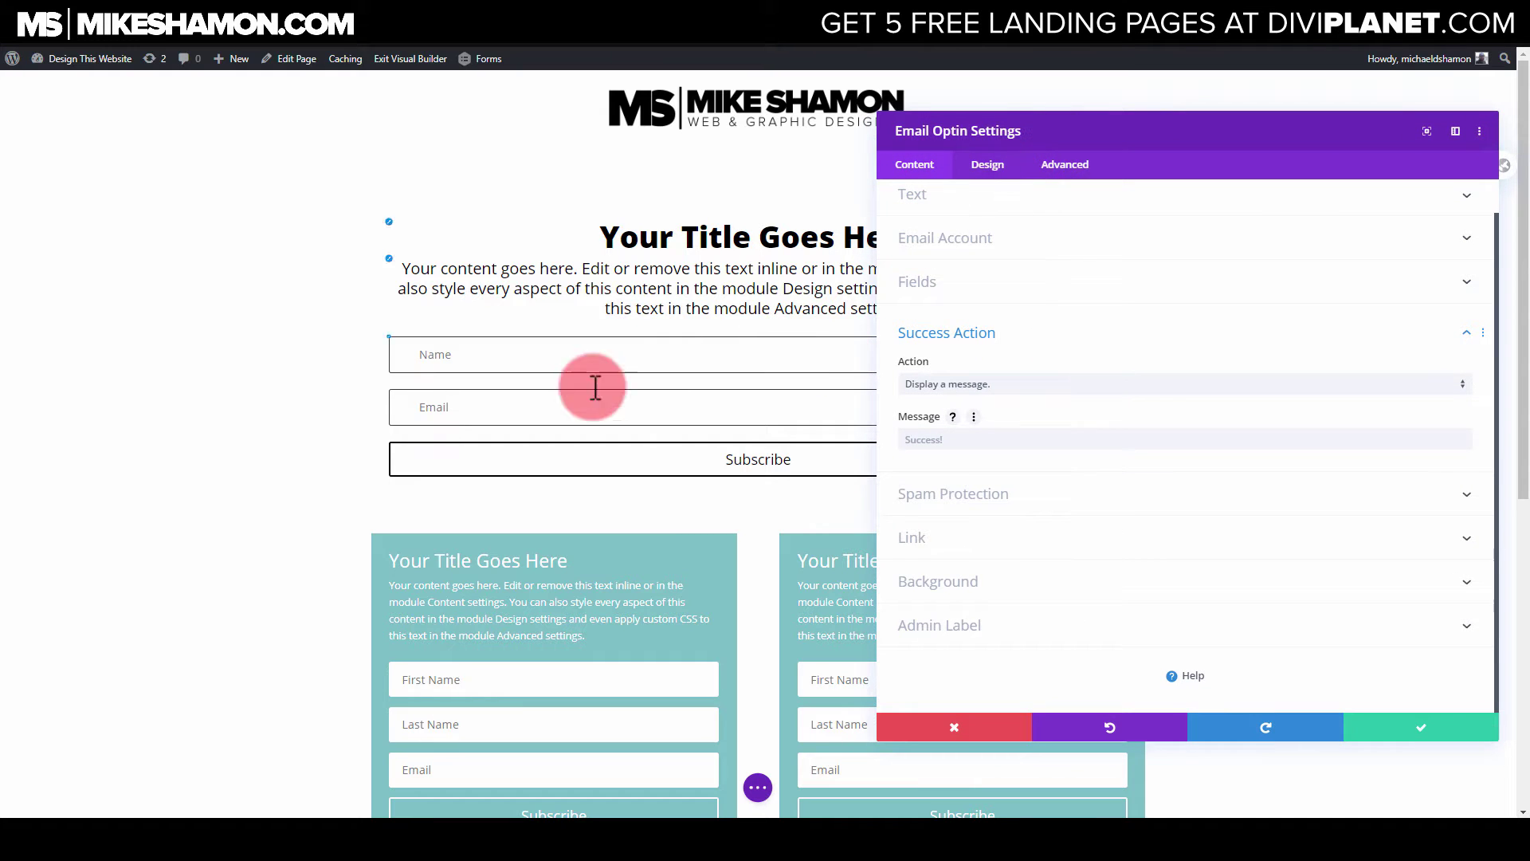
Enable custom styles for the optin's subscribe button and set its text size to 38px
click(390, 442)
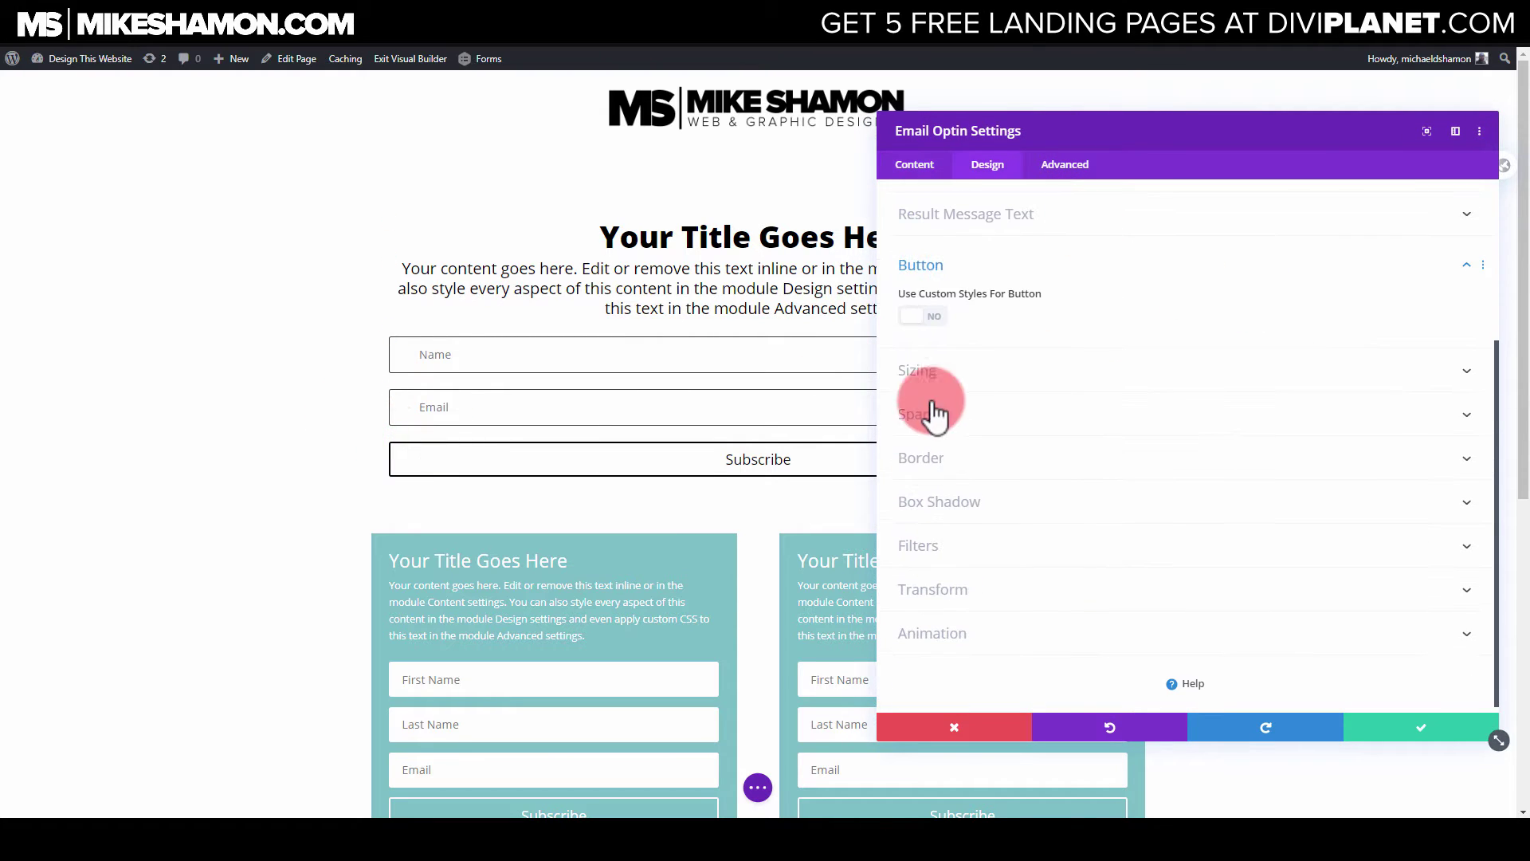
click(931, 311)
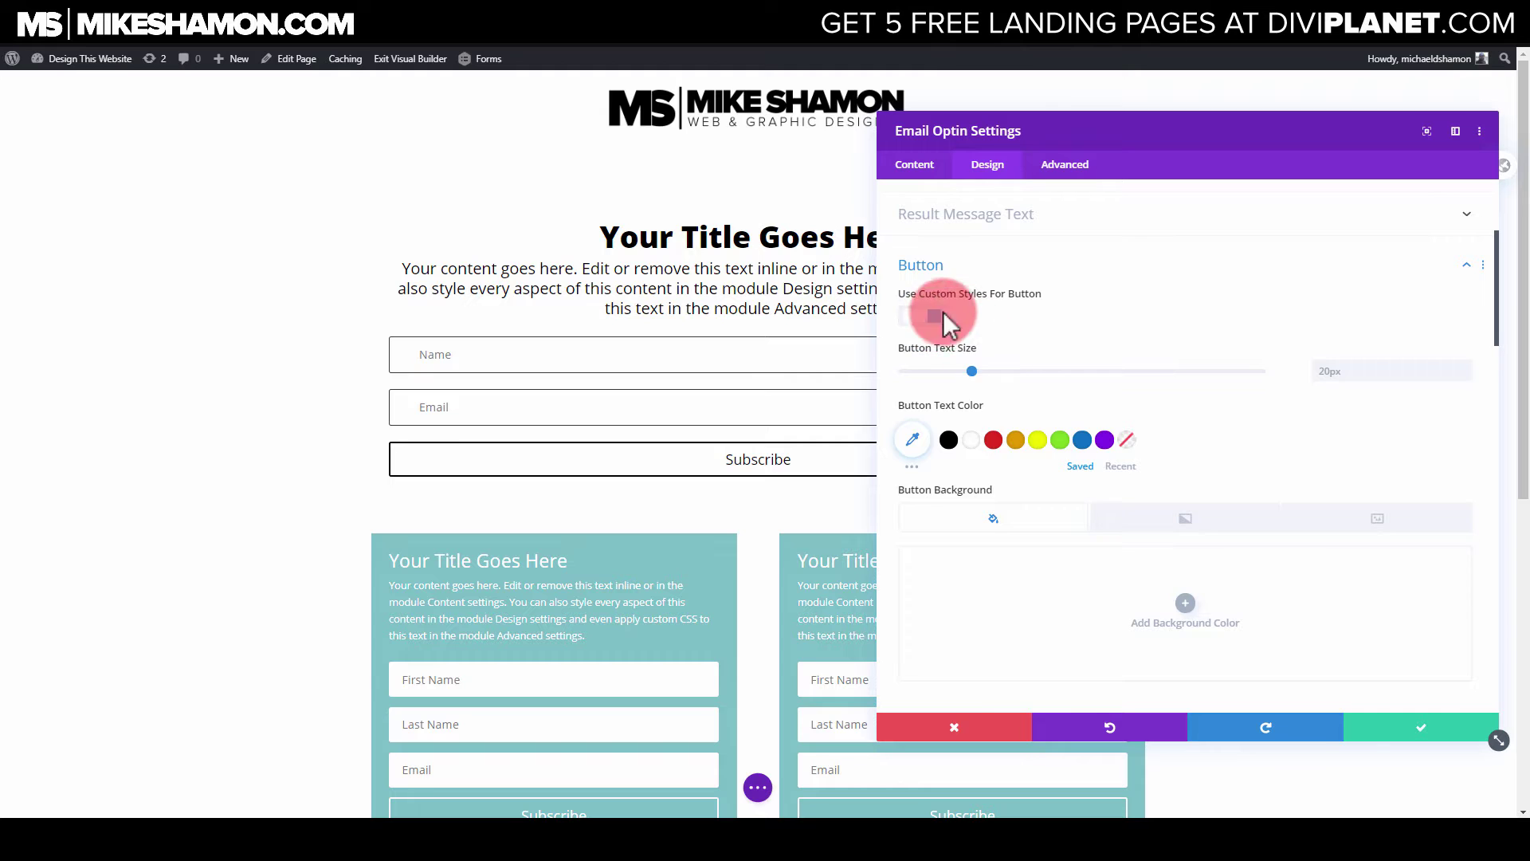
click(932, 315)
click(932, 313)
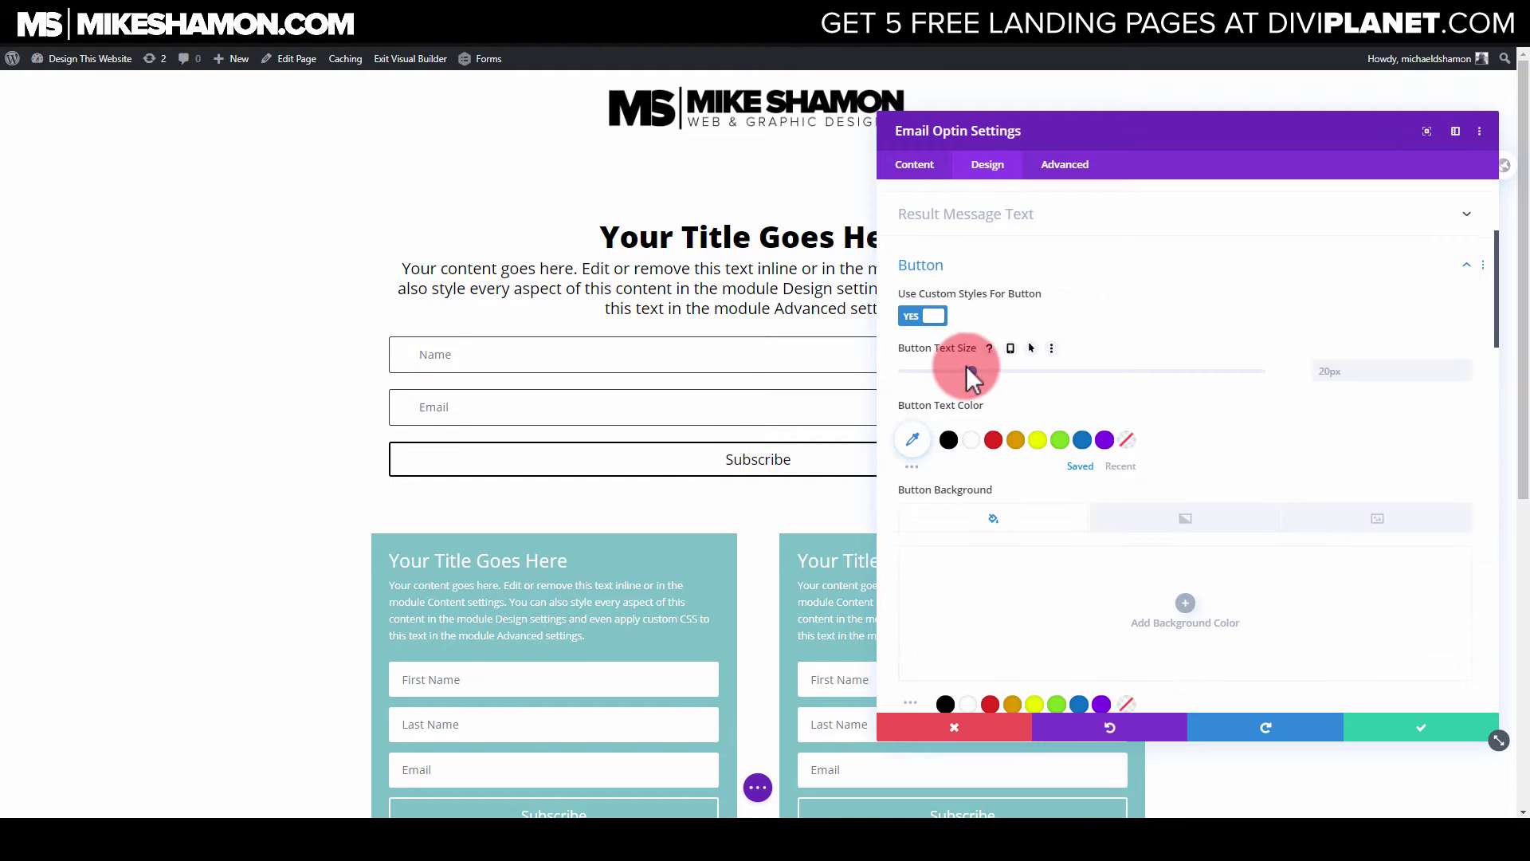
drag(973, 371, 1026, 365)
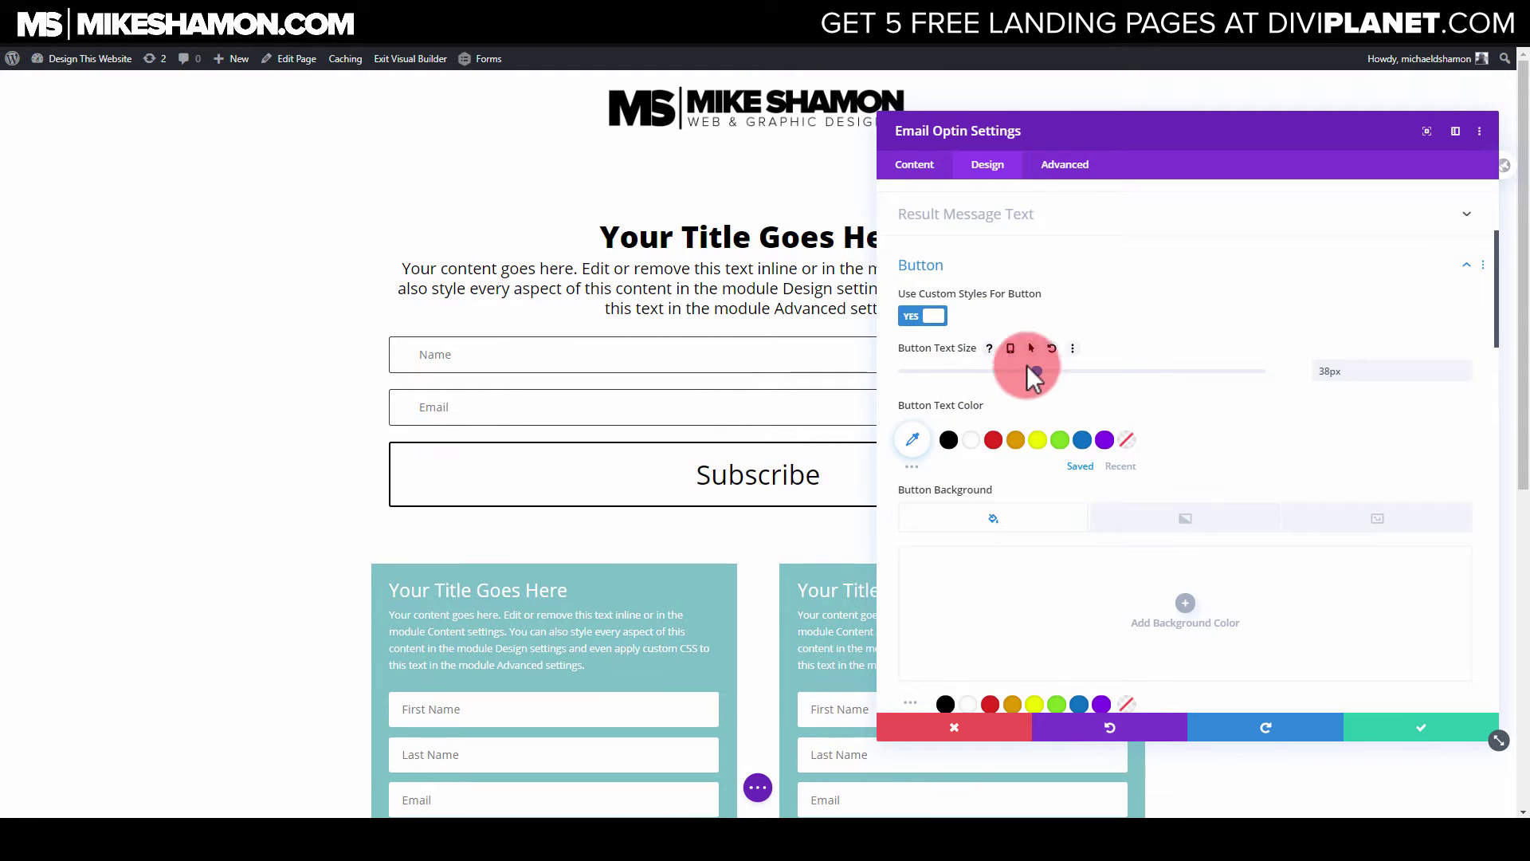
Change the button text to "Get The Report" and place the narrowed settings window beside the form, showing the design options
click(914, 166)
click(950, 230)
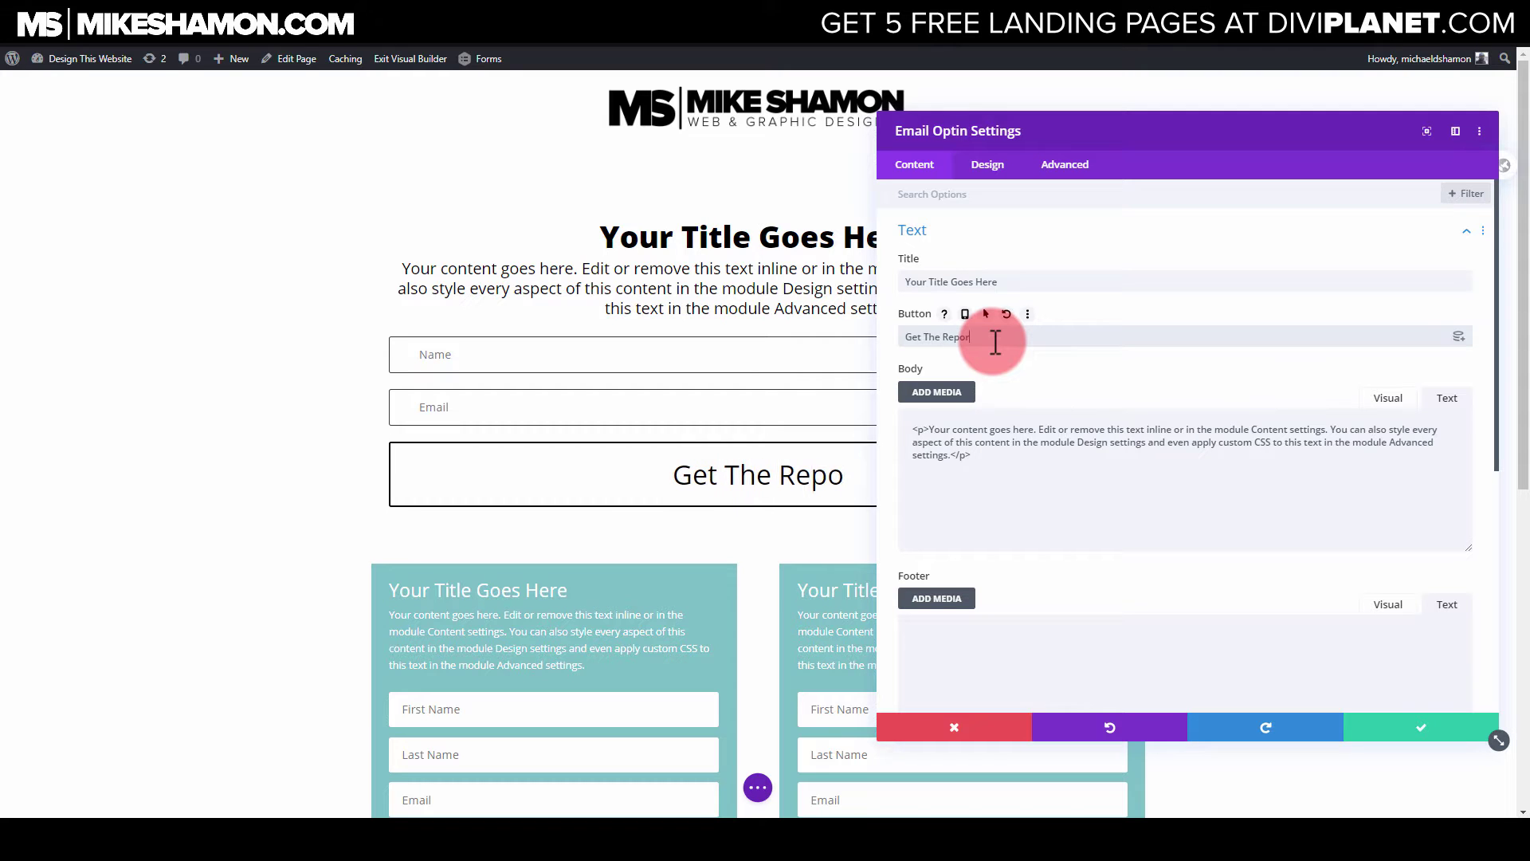
drag(1055, 136, 256, 91)
click(1131, 164)
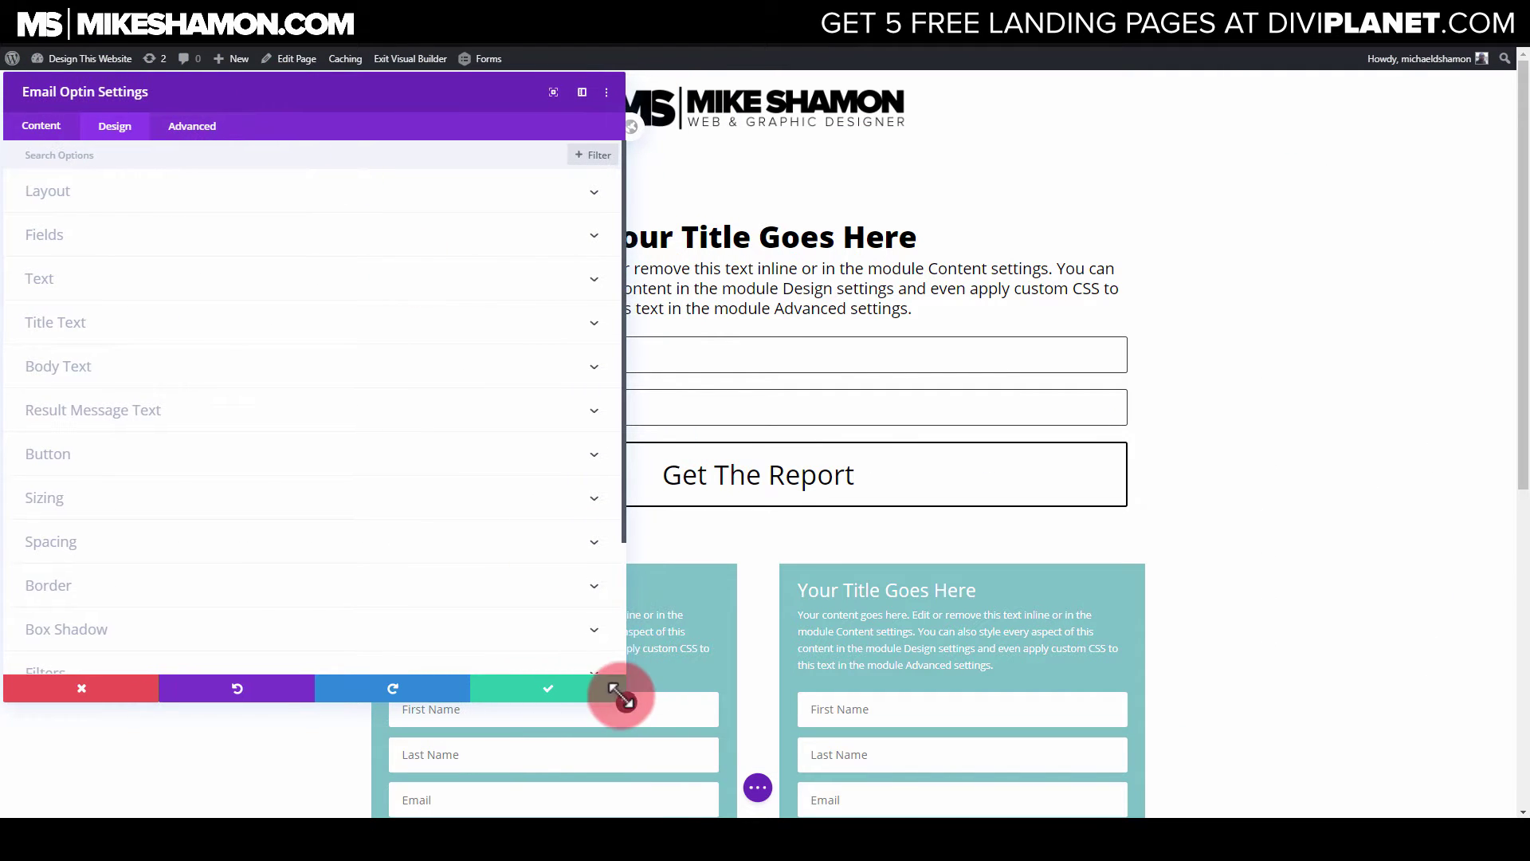
drag(622, 698, 361, 779)
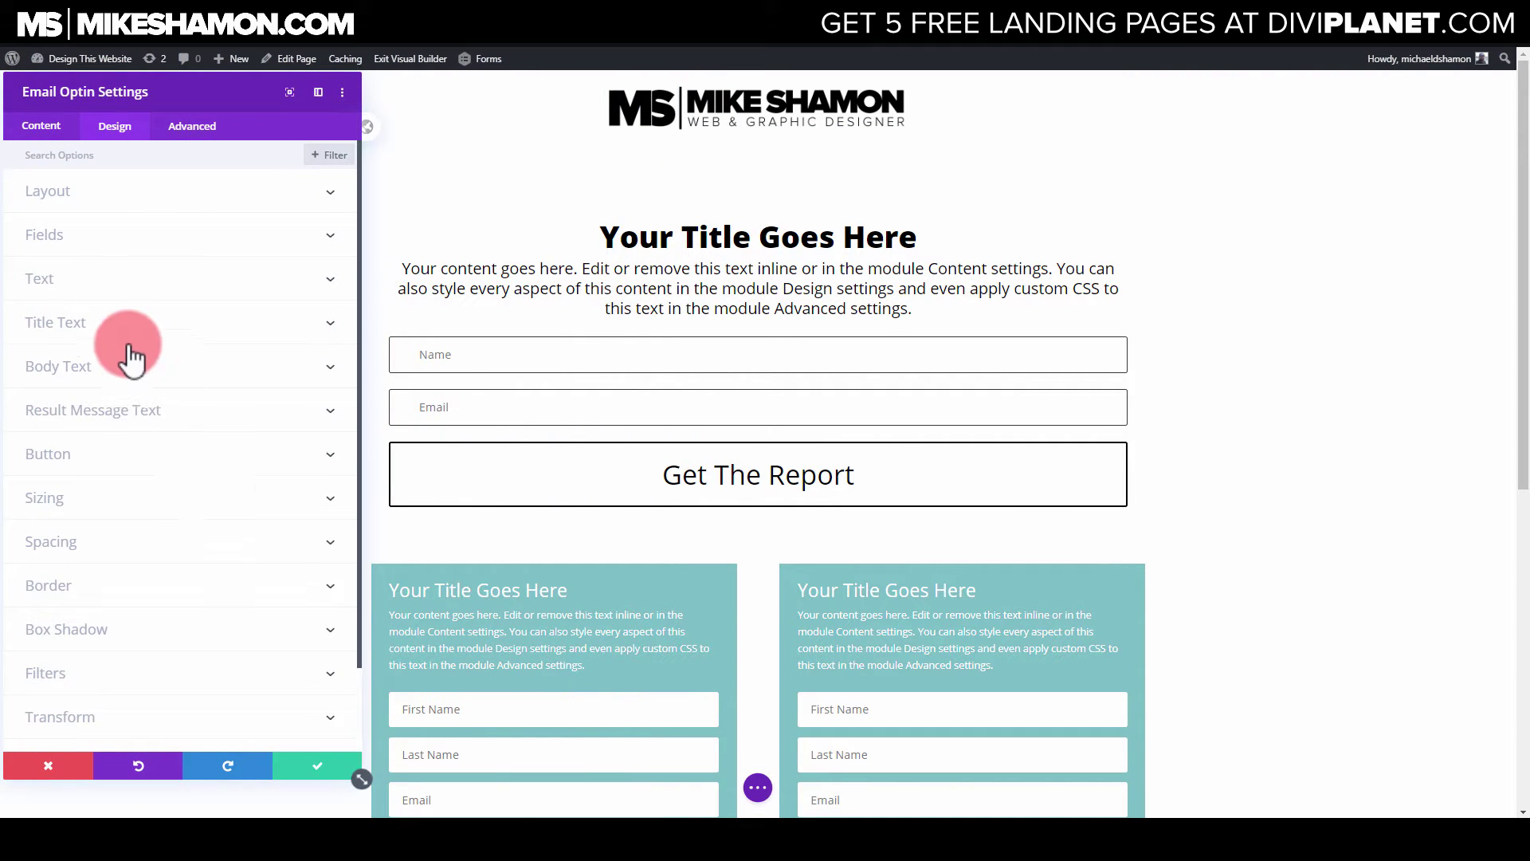
Set the optin button's font weight to Ultra Bold
click(108, 451)
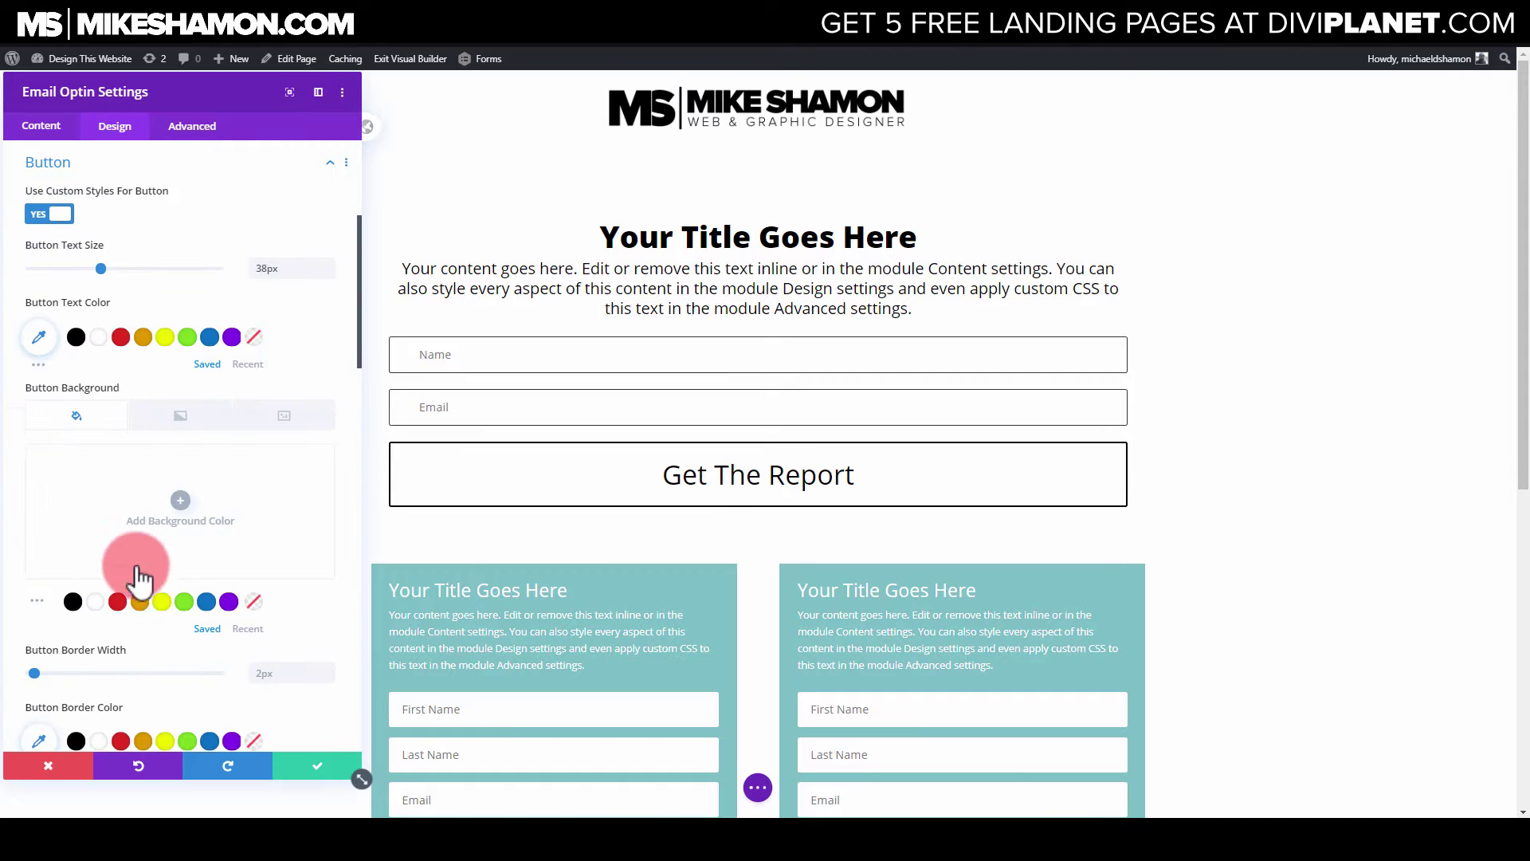
scroll(166, 494, down, 3)
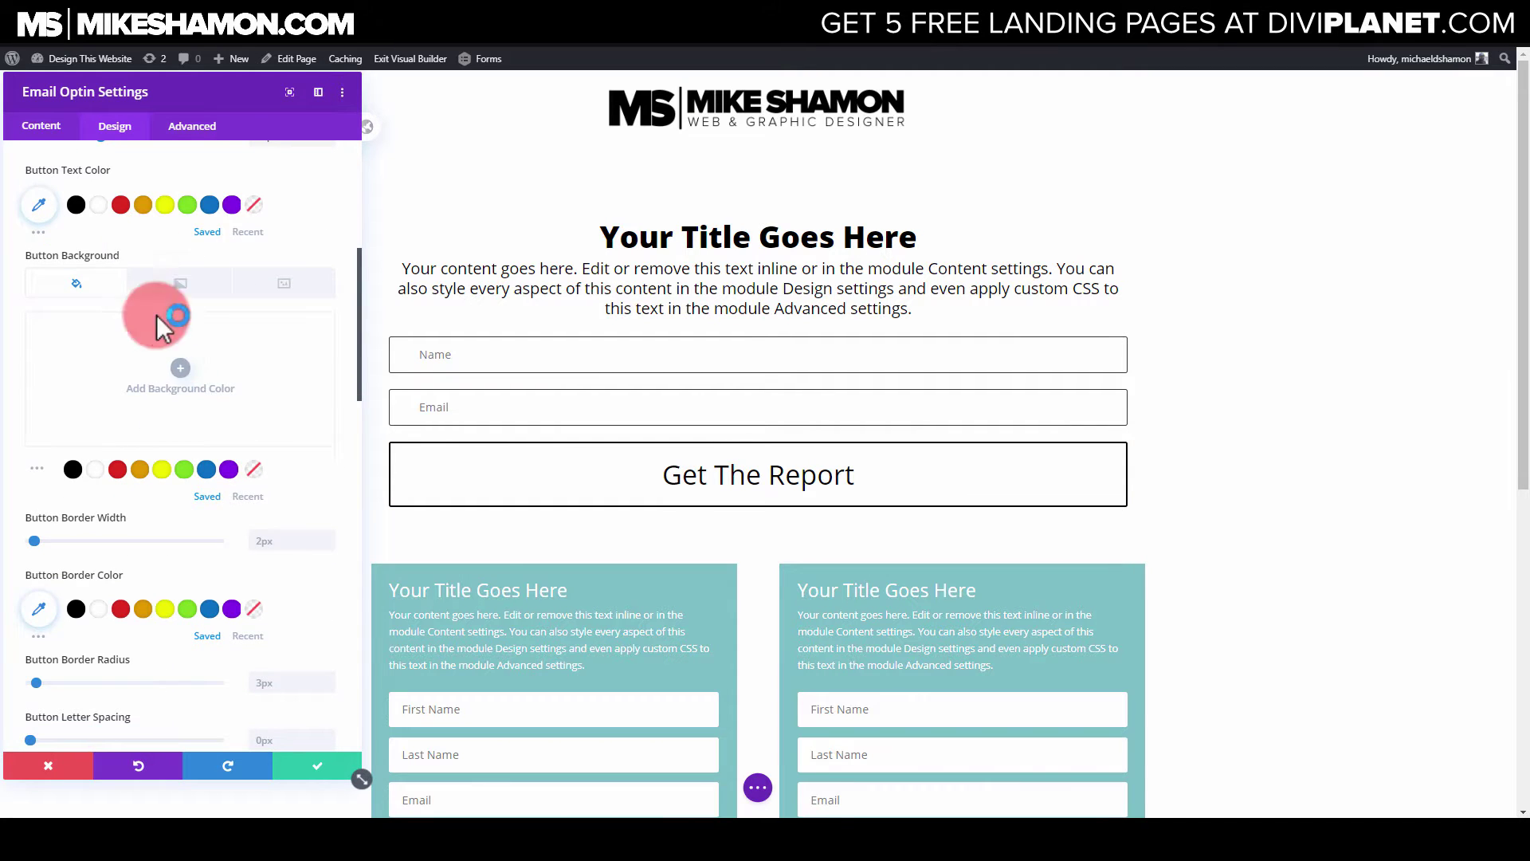
scroll(159, 326, up, 6)
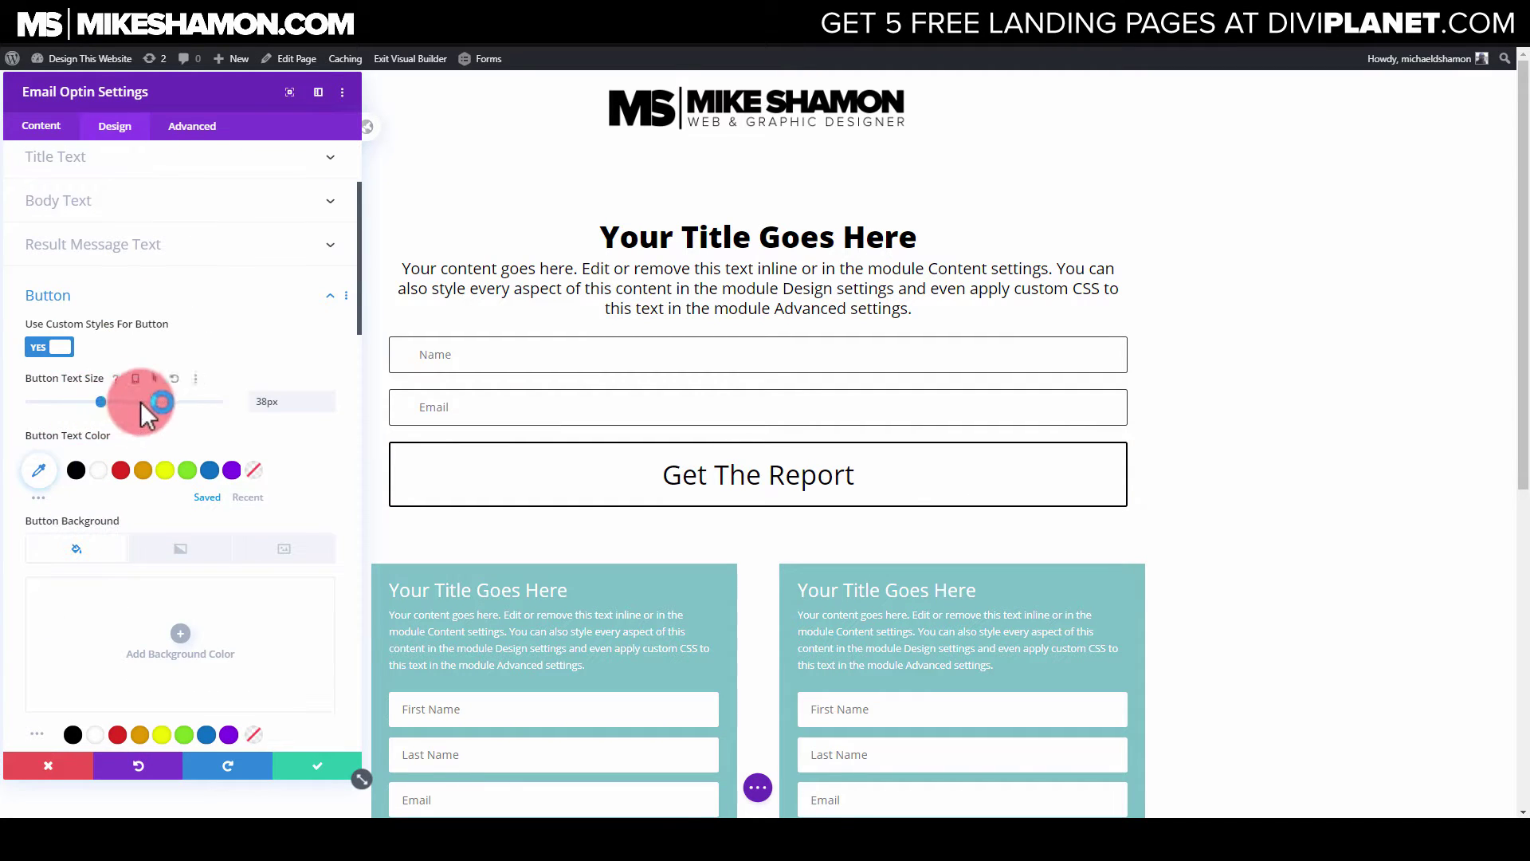
scroll(122, 448, down, 14)
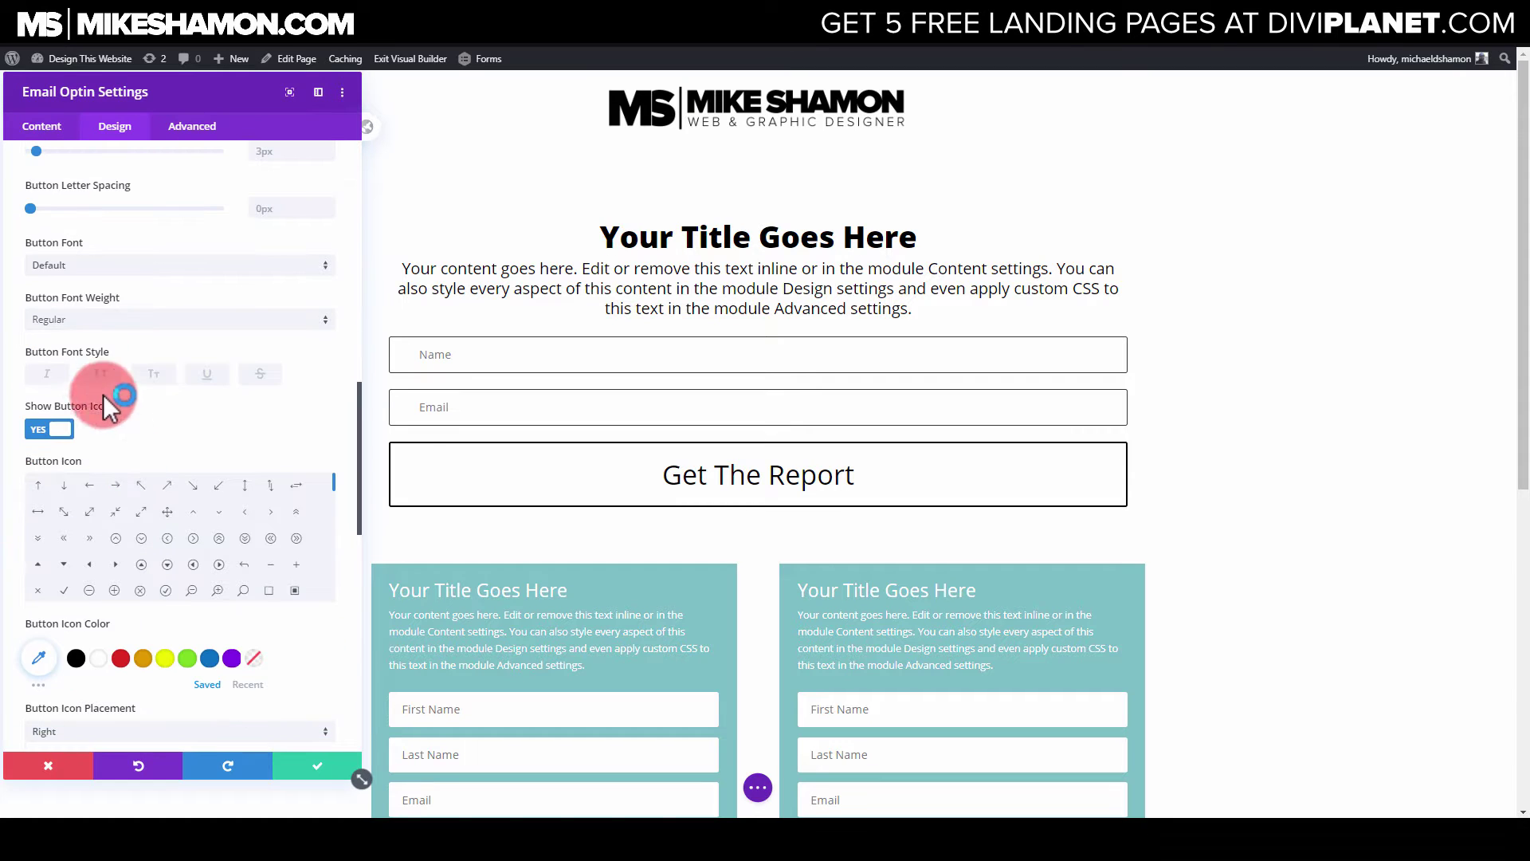
click(92, 319)
click(79, 431)
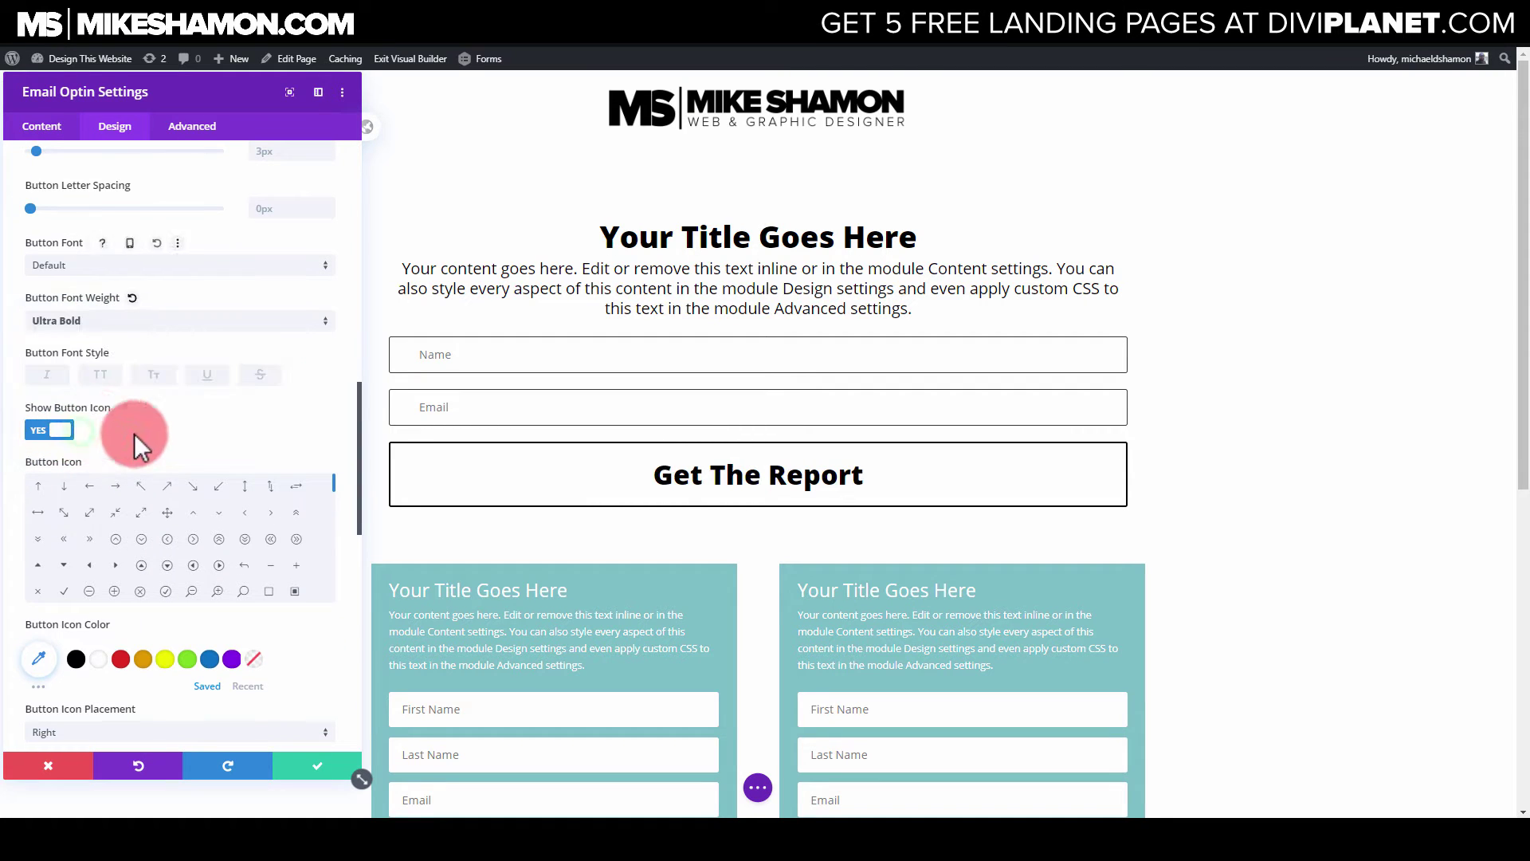
scroll(126, 456, up, 8)
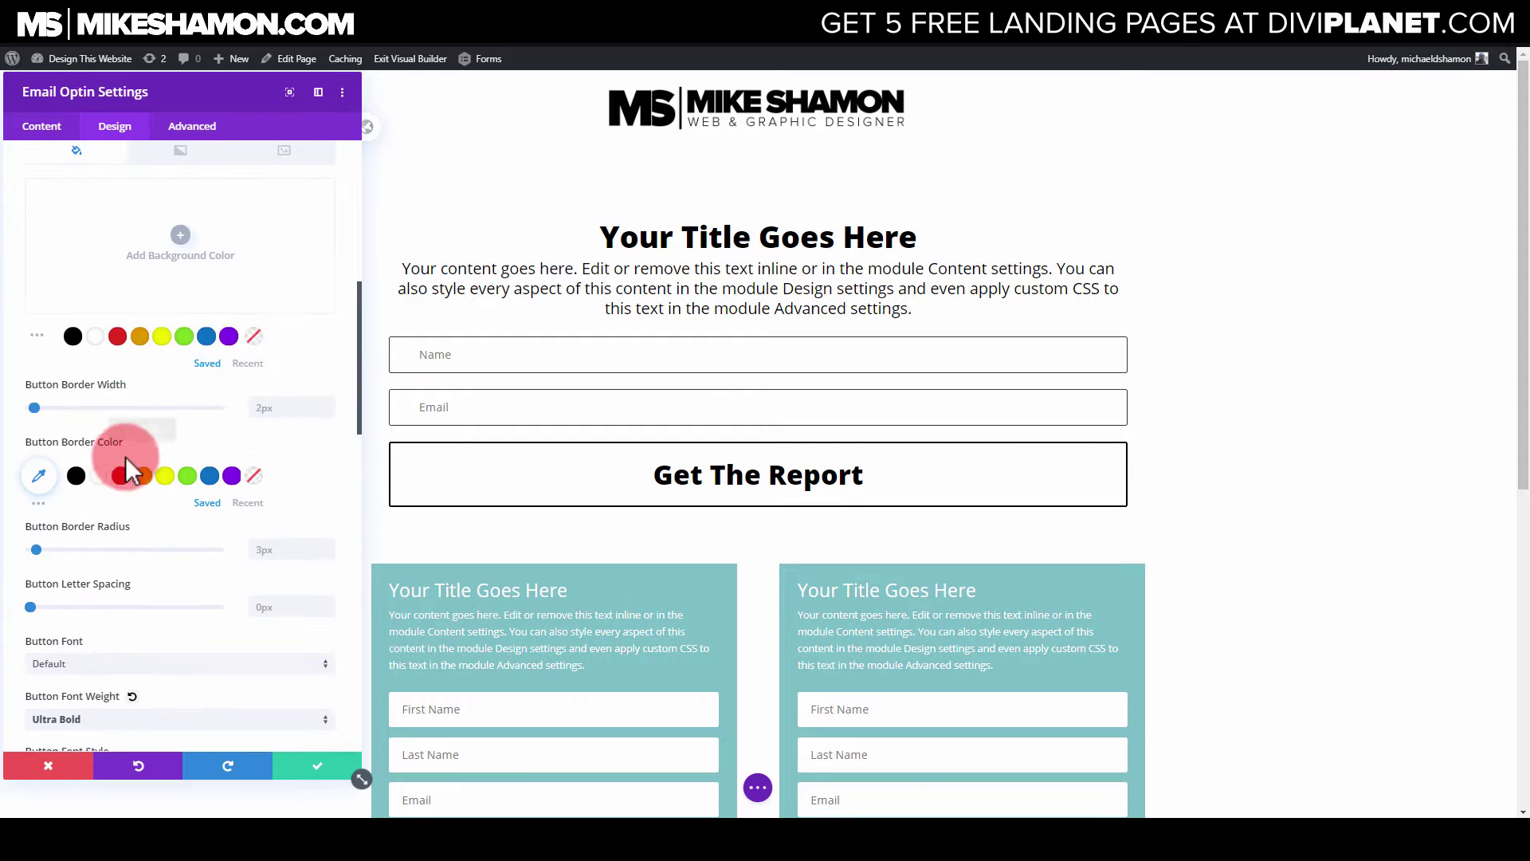
Give the optin button a bright green background and white text using the saved colors
scroll(112, 410, up, 3)
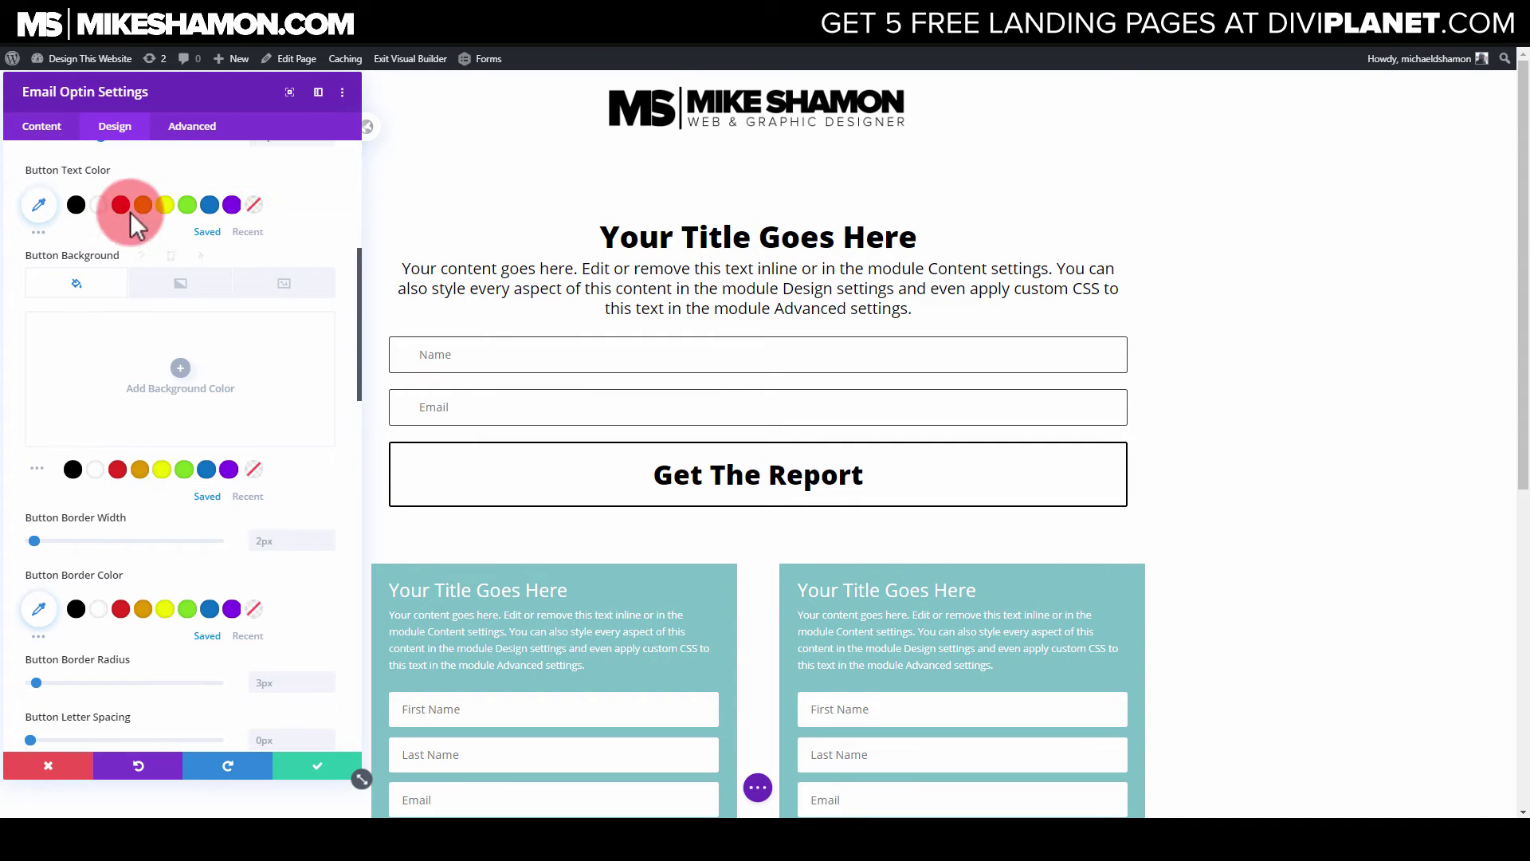
click(185, 467)
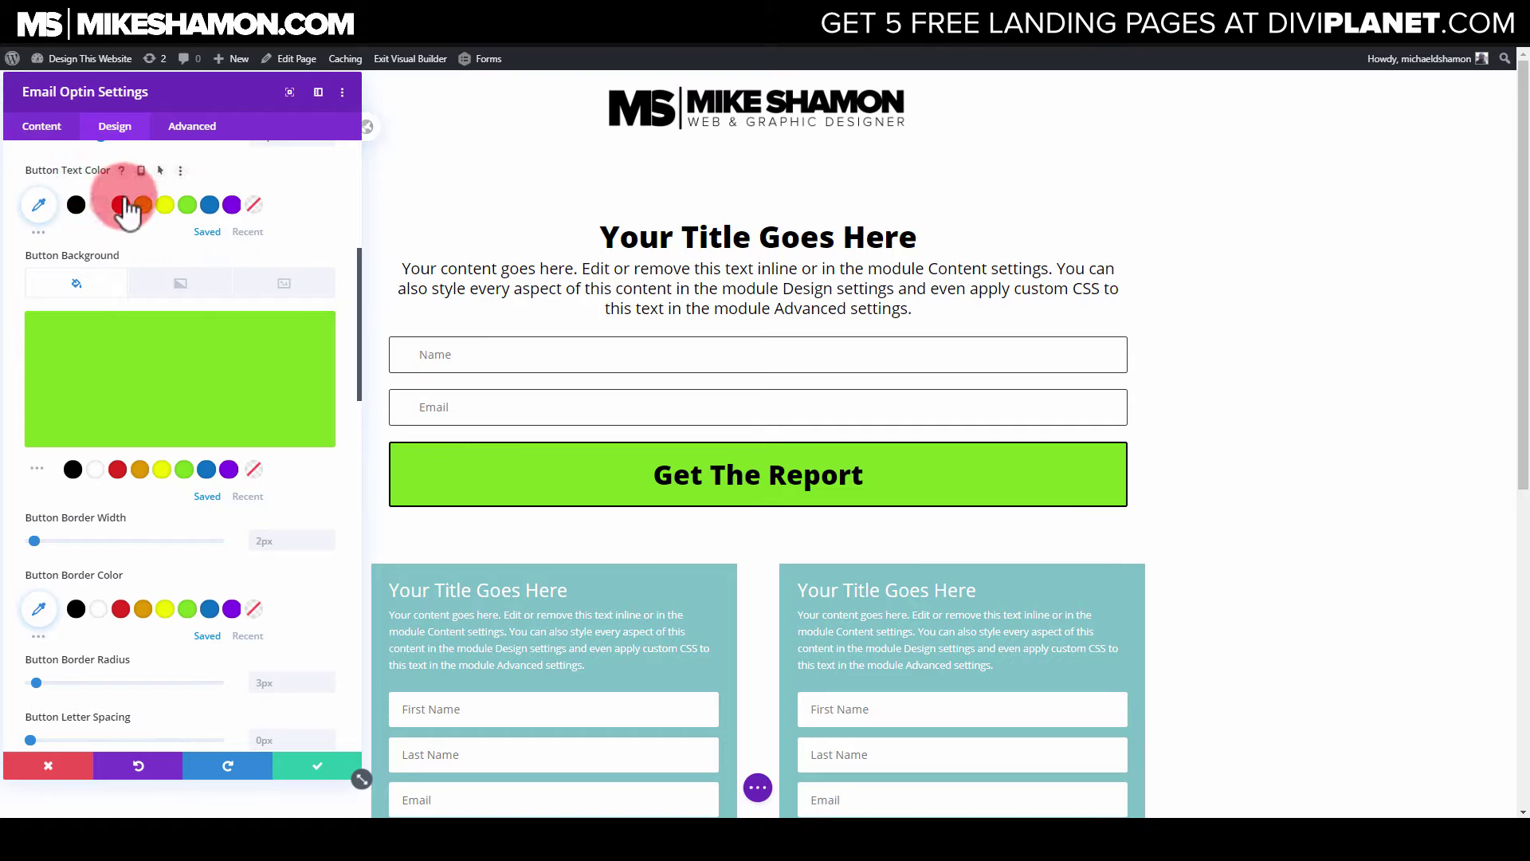
click(98, 206)
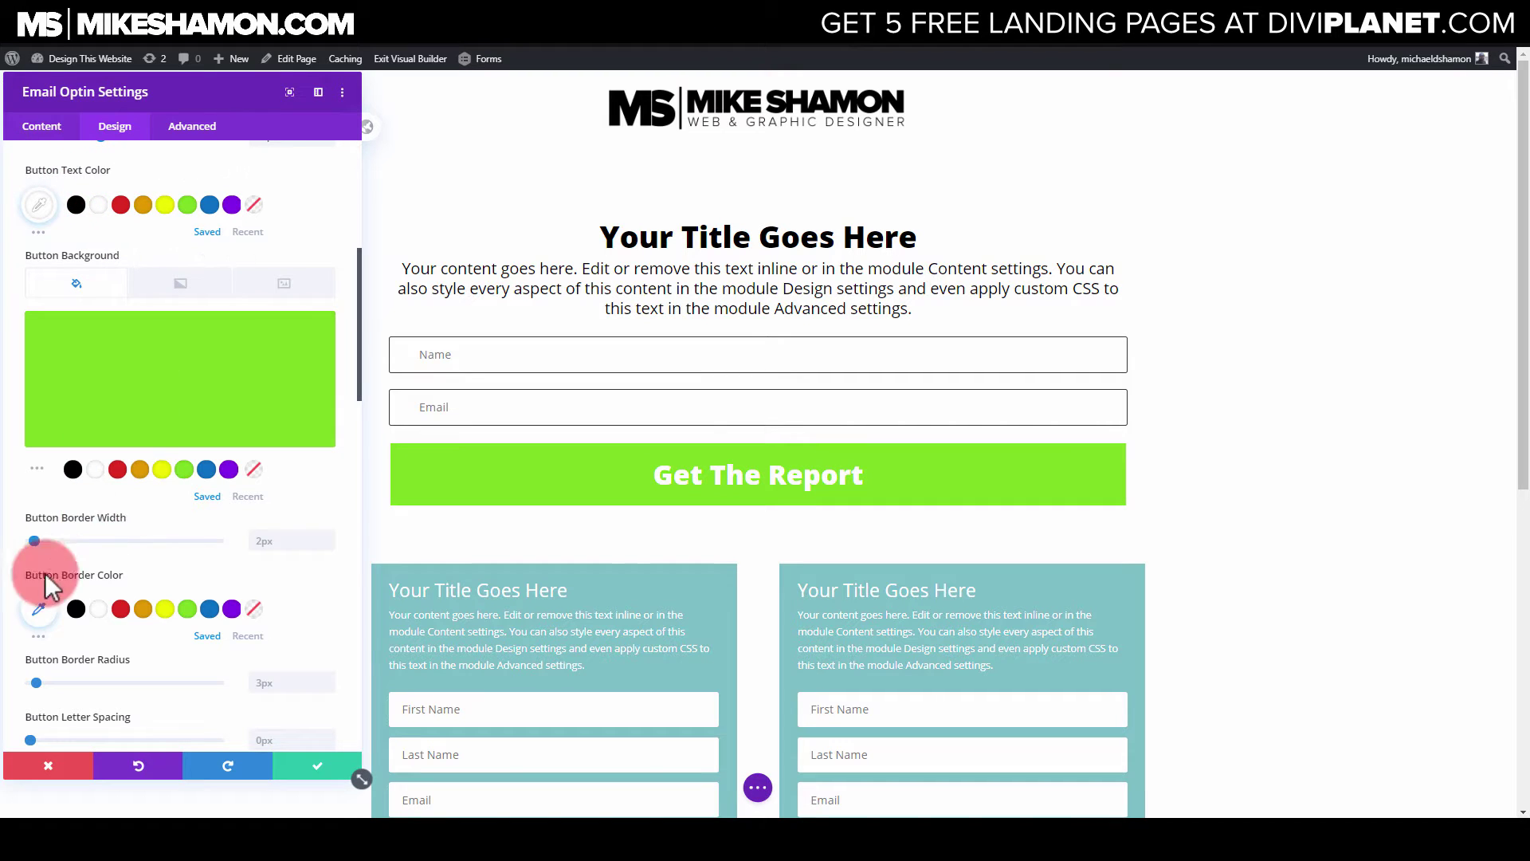
Set the optin button's border width and border radius to 0px
drag(34, 540, 18, 540)
click(102, 608)
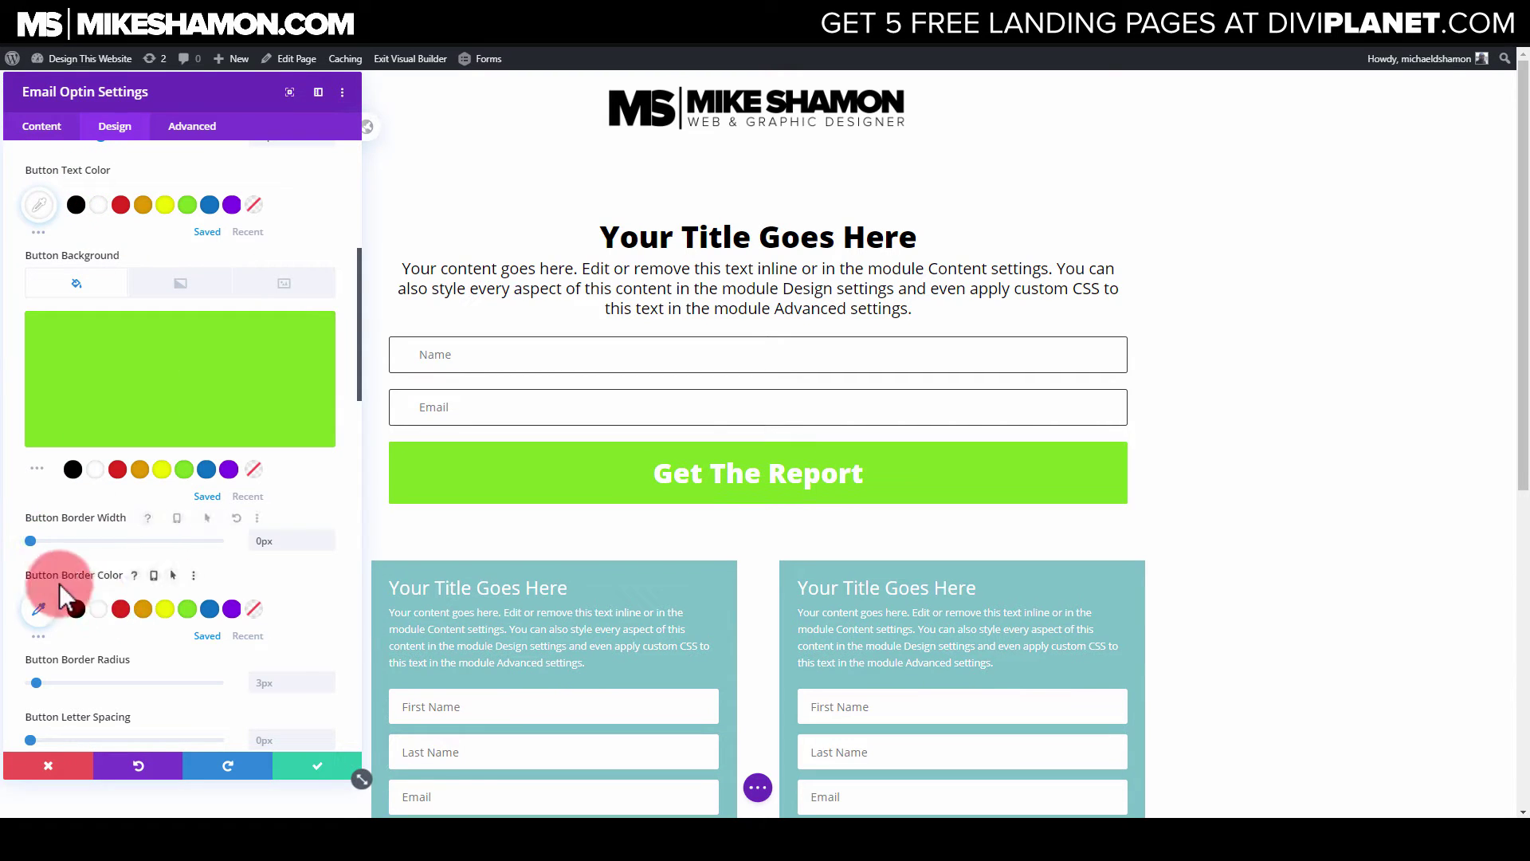
scroll(65, 582, down, 2)
click(37, 550)
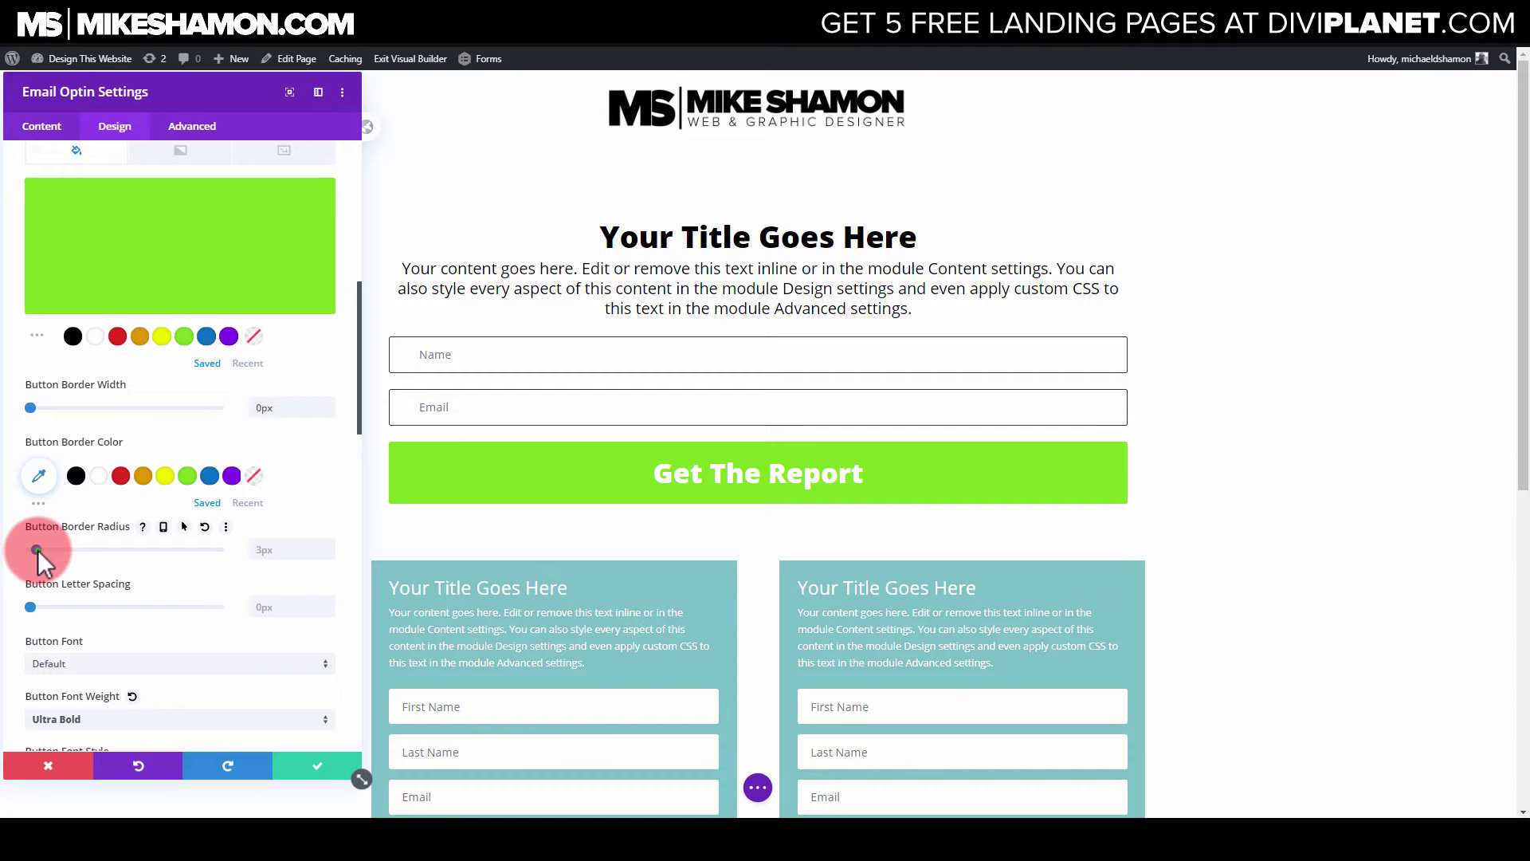
drag(36, 550, 27, 550)
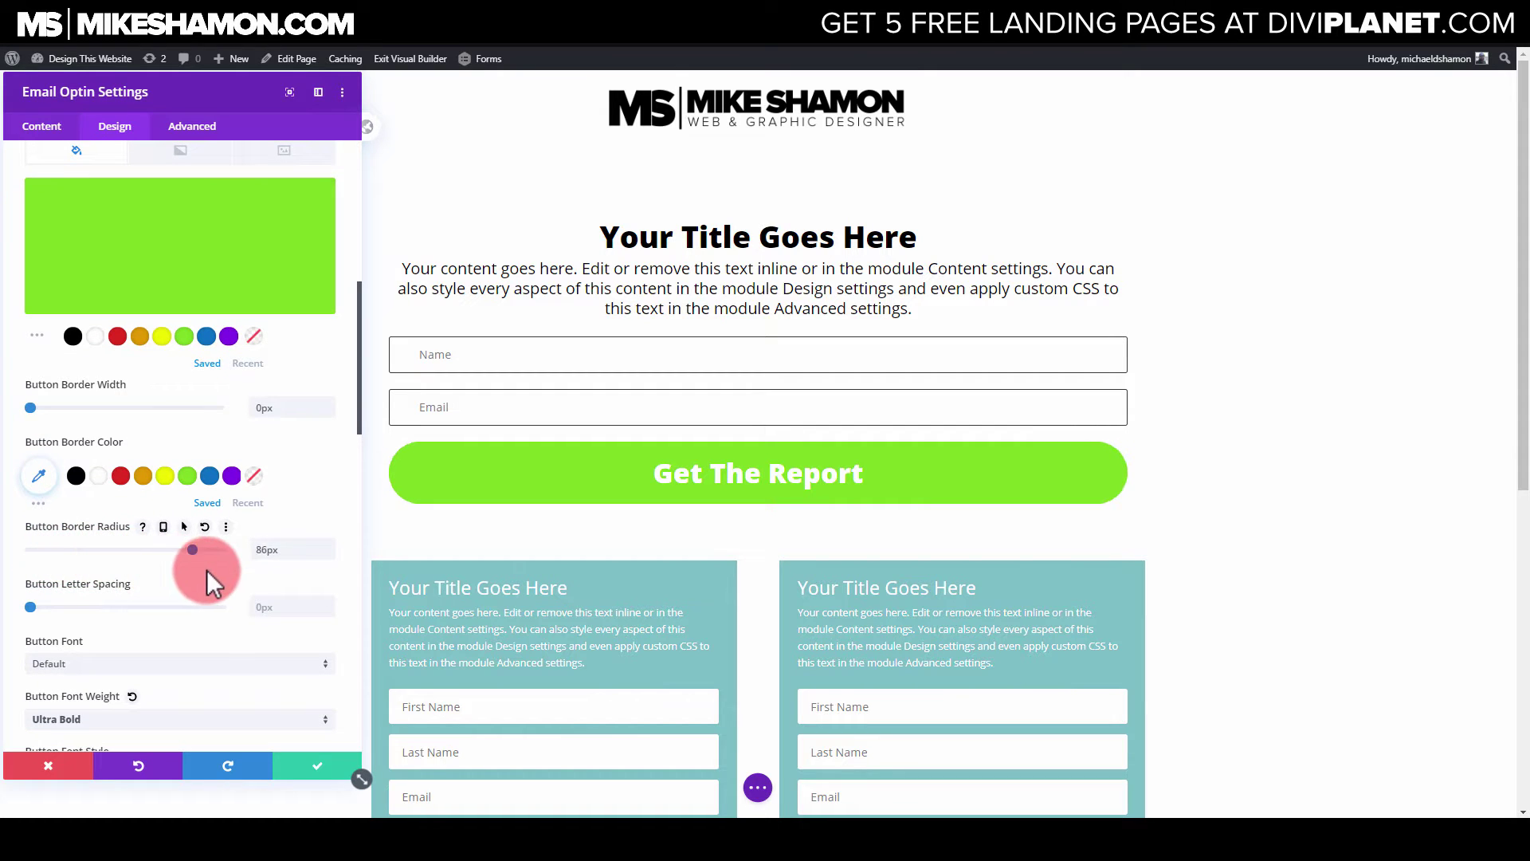
drag(207, 571, 56, 553)
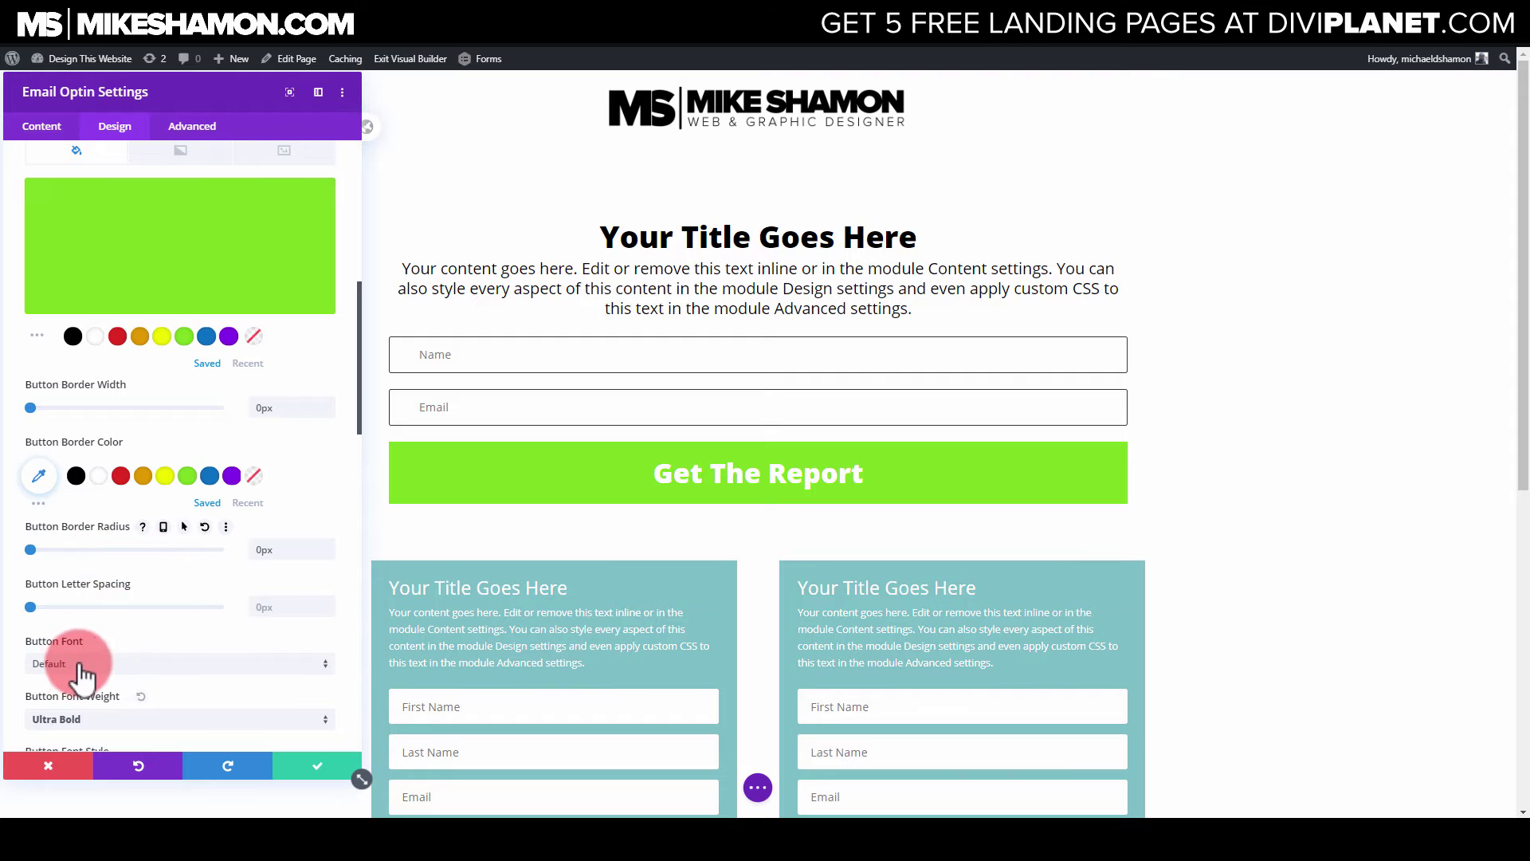
Turn off the icon on the optin button
scroll(83, 670, down, 4)
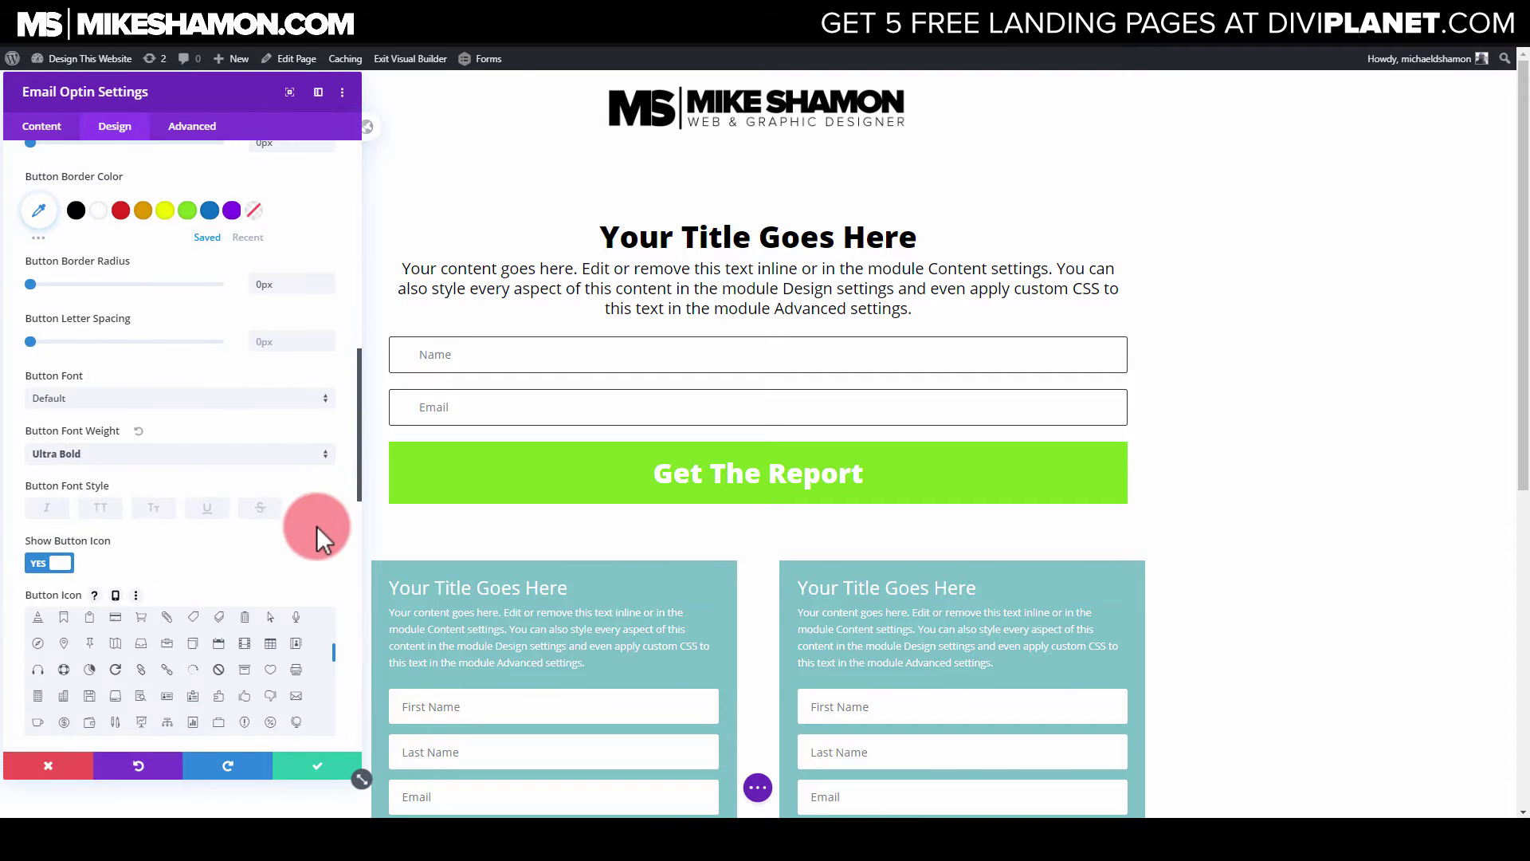
scroll(316, 523, down, 4)
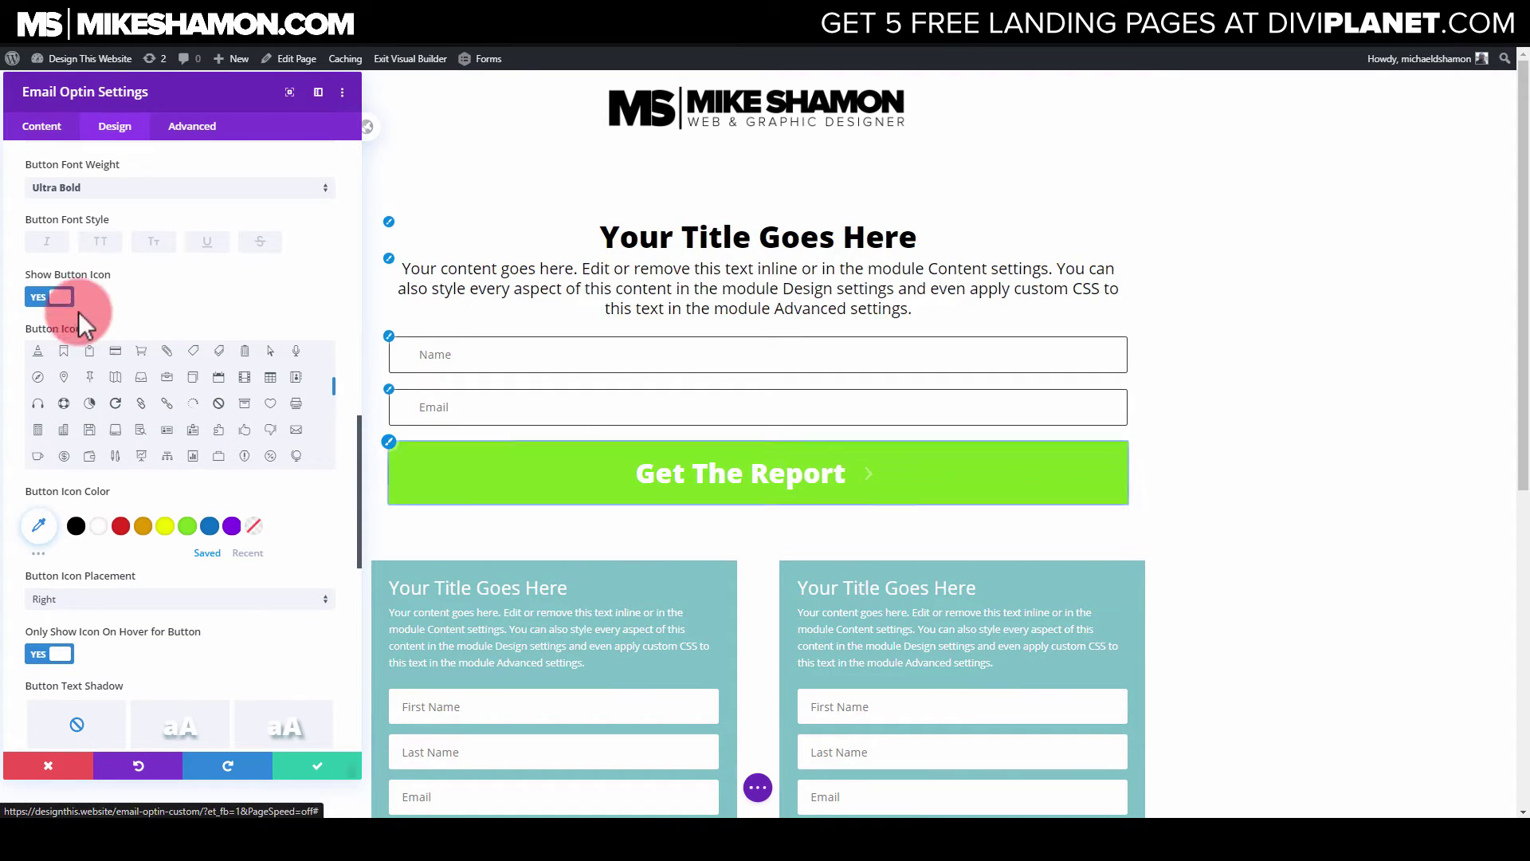
click(54, 295)
click(56, 297)
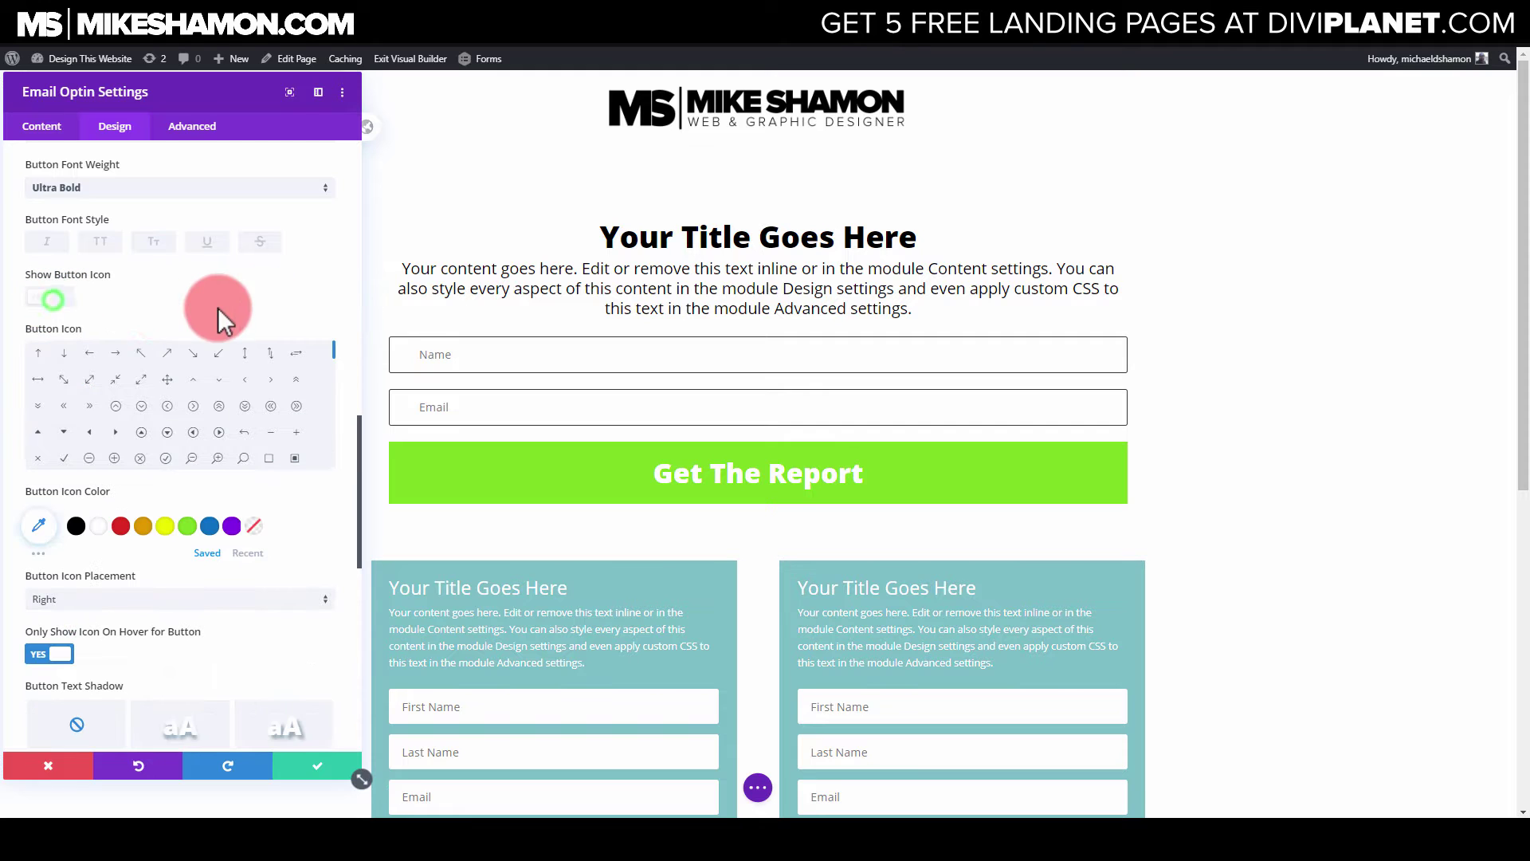
click(146, 299)
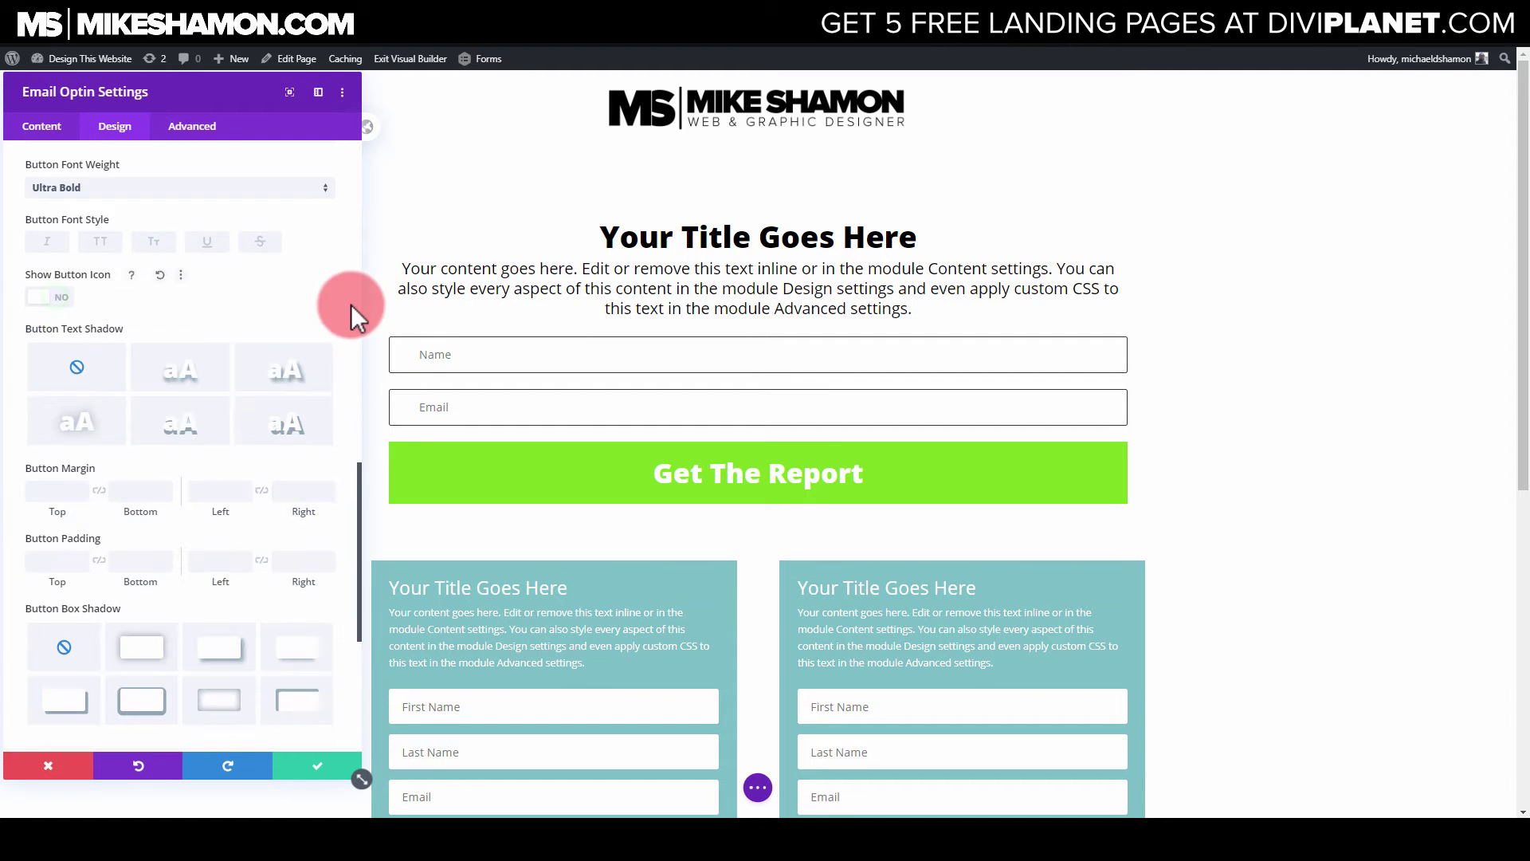
Apply the hard-edged diagonal text shadow preset to the button and set its horizontal and vertical lengths to 0.04em
scroll(331, 342, down, 2)
click(291, 301)
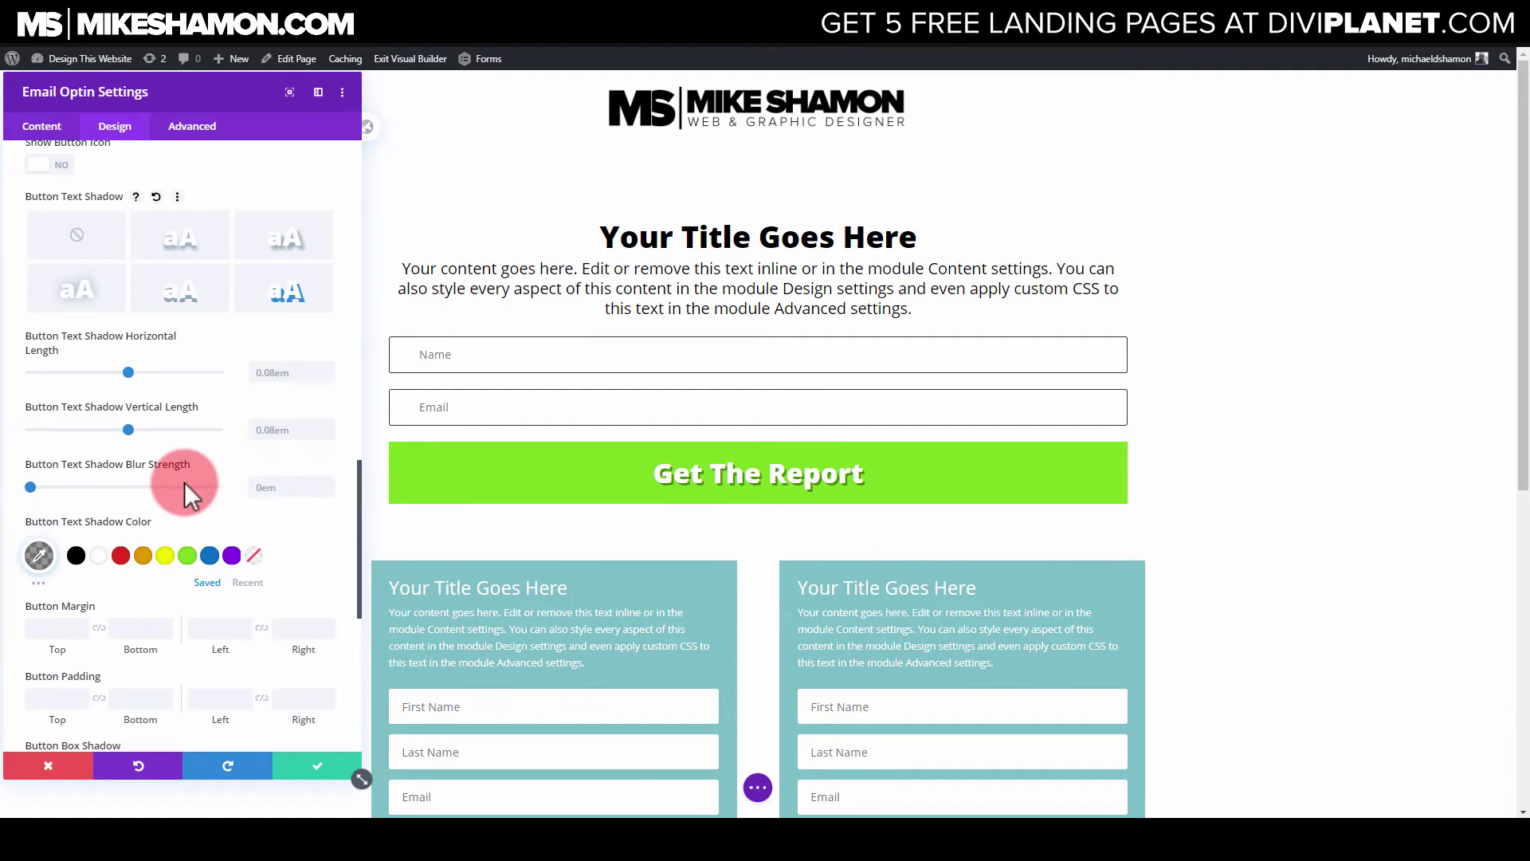
click(329, 436)
click(329, 436)
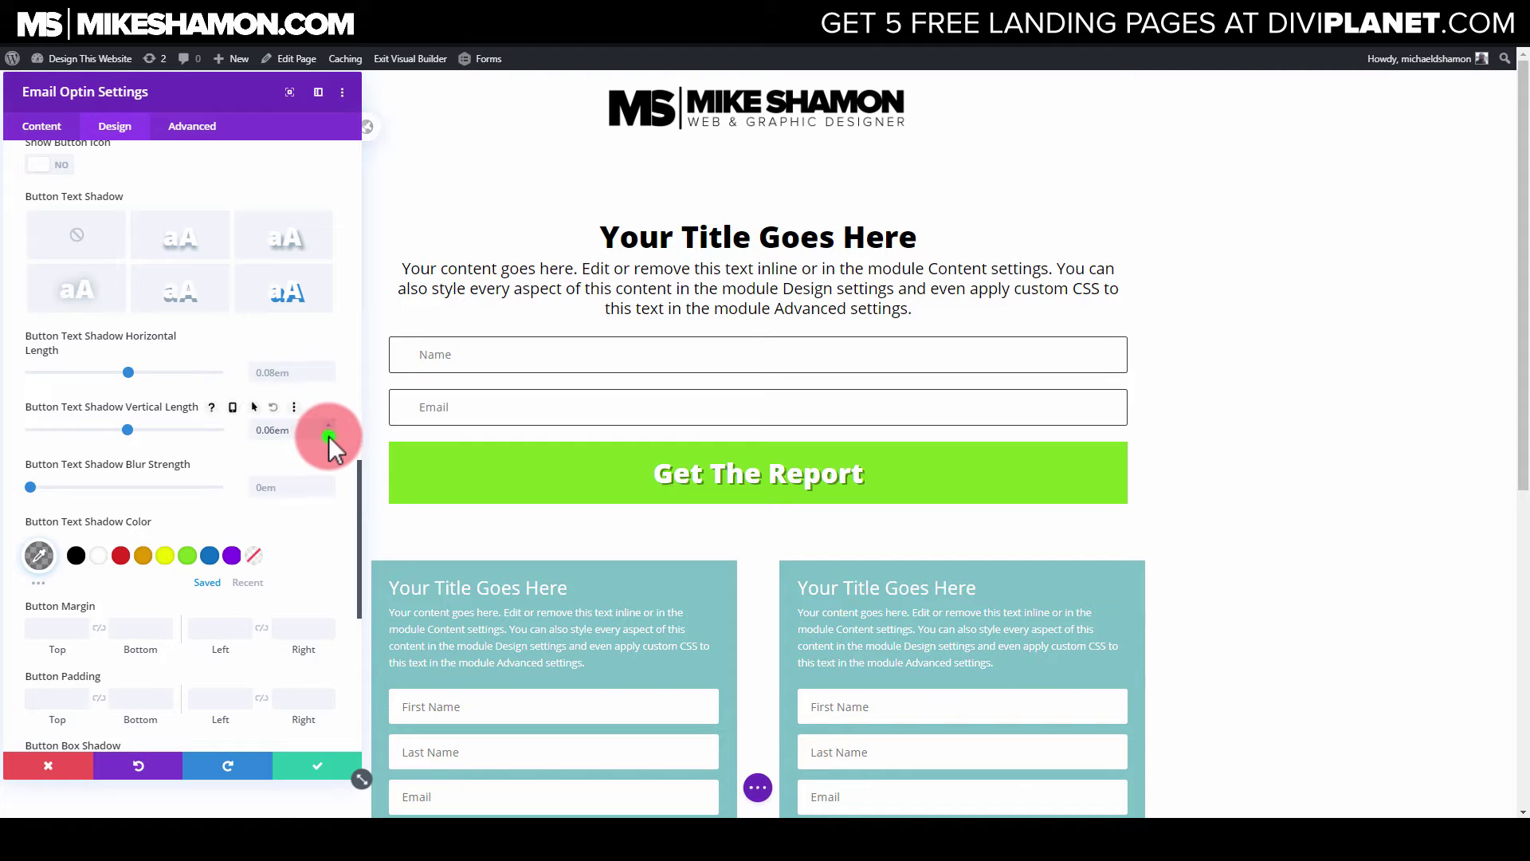
click(329, 436)
click(328, 436)
click(330, 376)
click(330, 376)
click(330, 376)
click(330, 376)
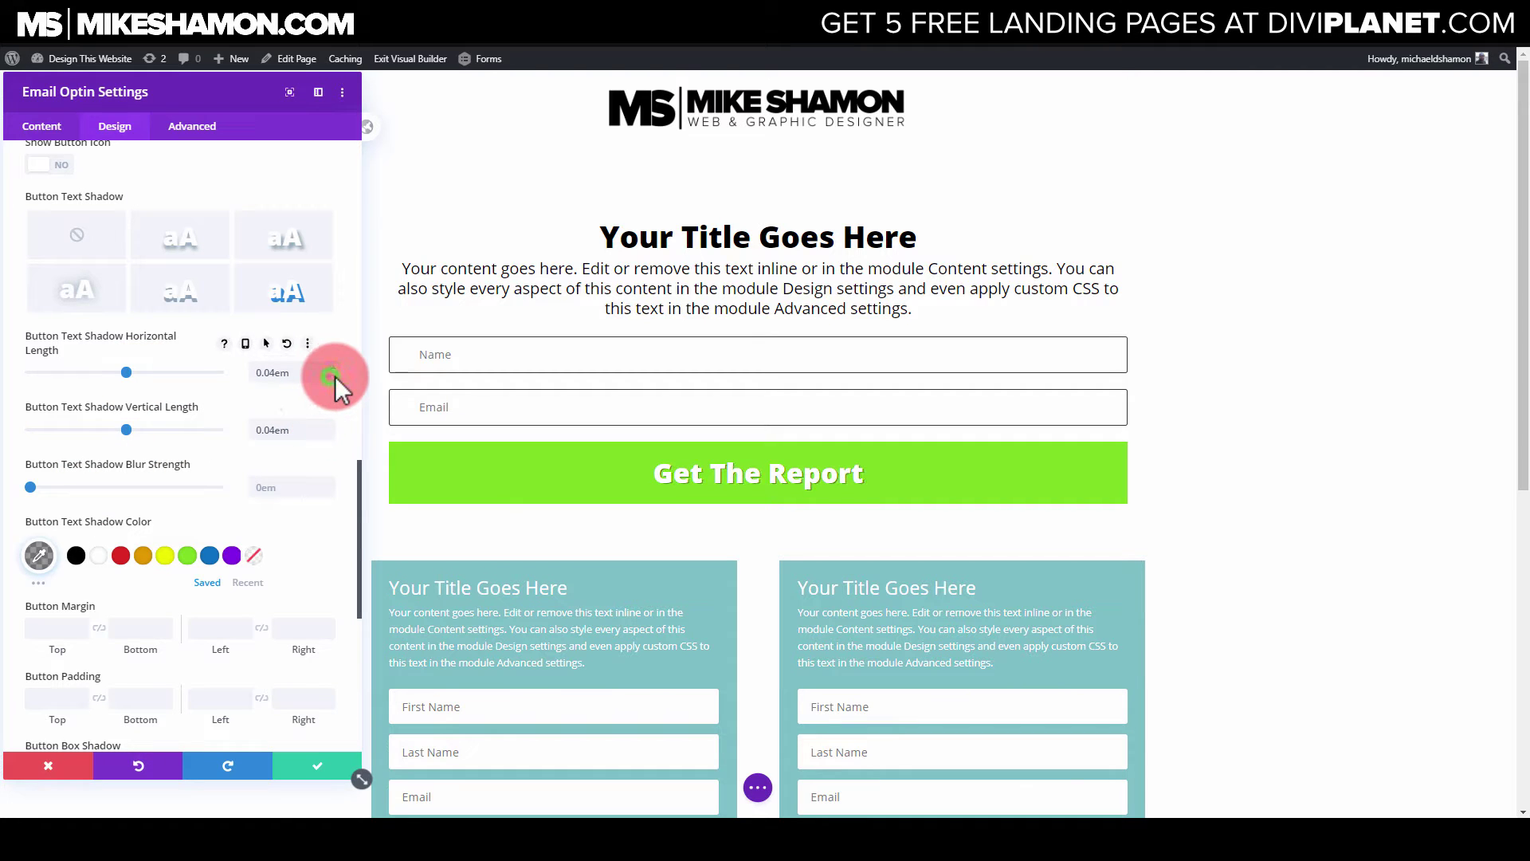
Fine-tune the button text shadow, setting both its horizontal and vertical lengths to 0.05em
scroll(250, 446, up, 2)
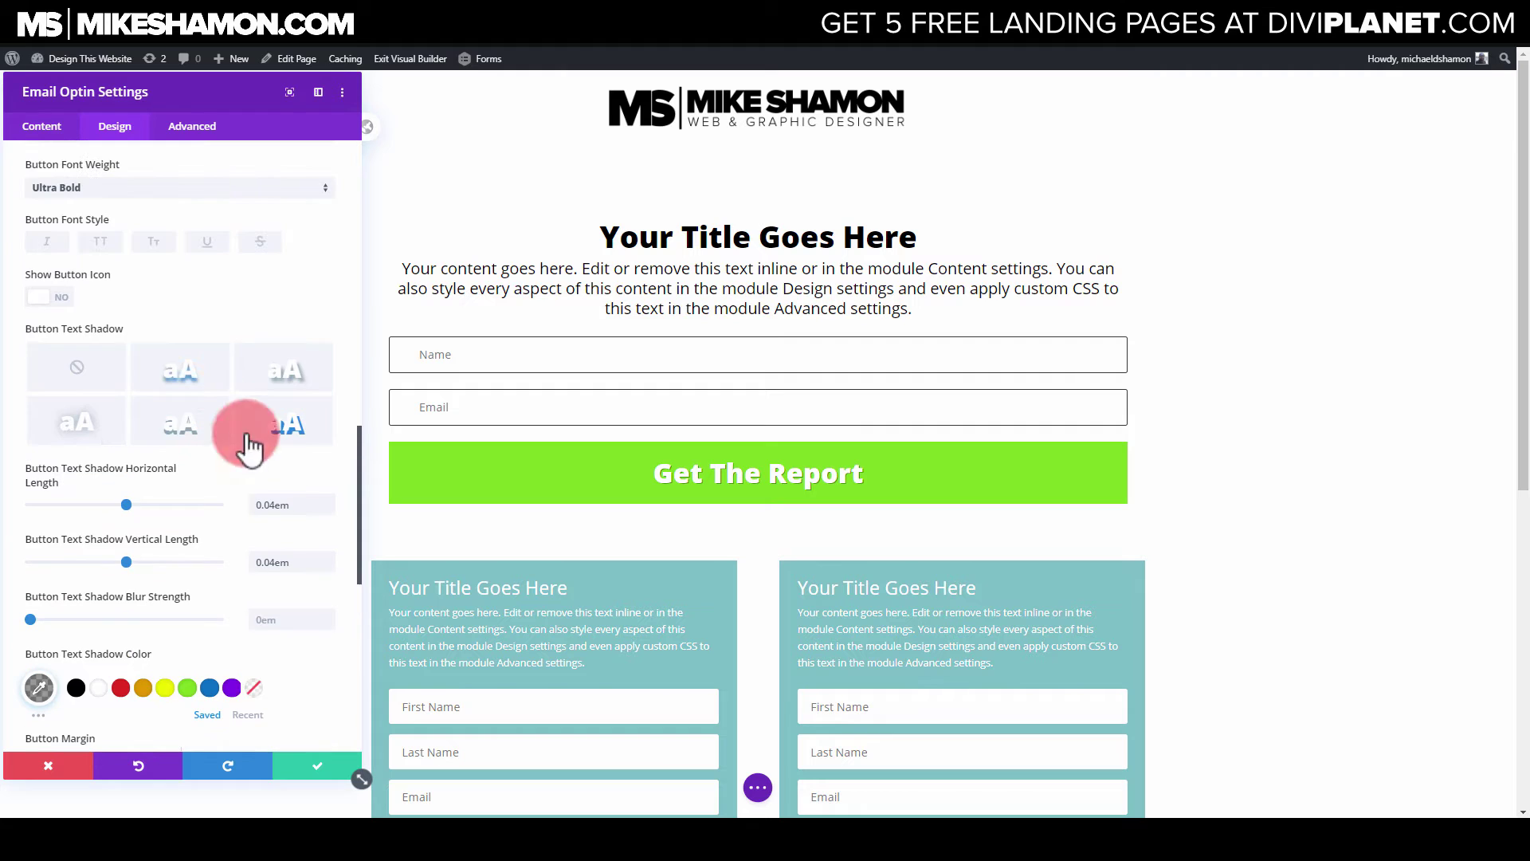
click(329, 510)
click(329, 566)
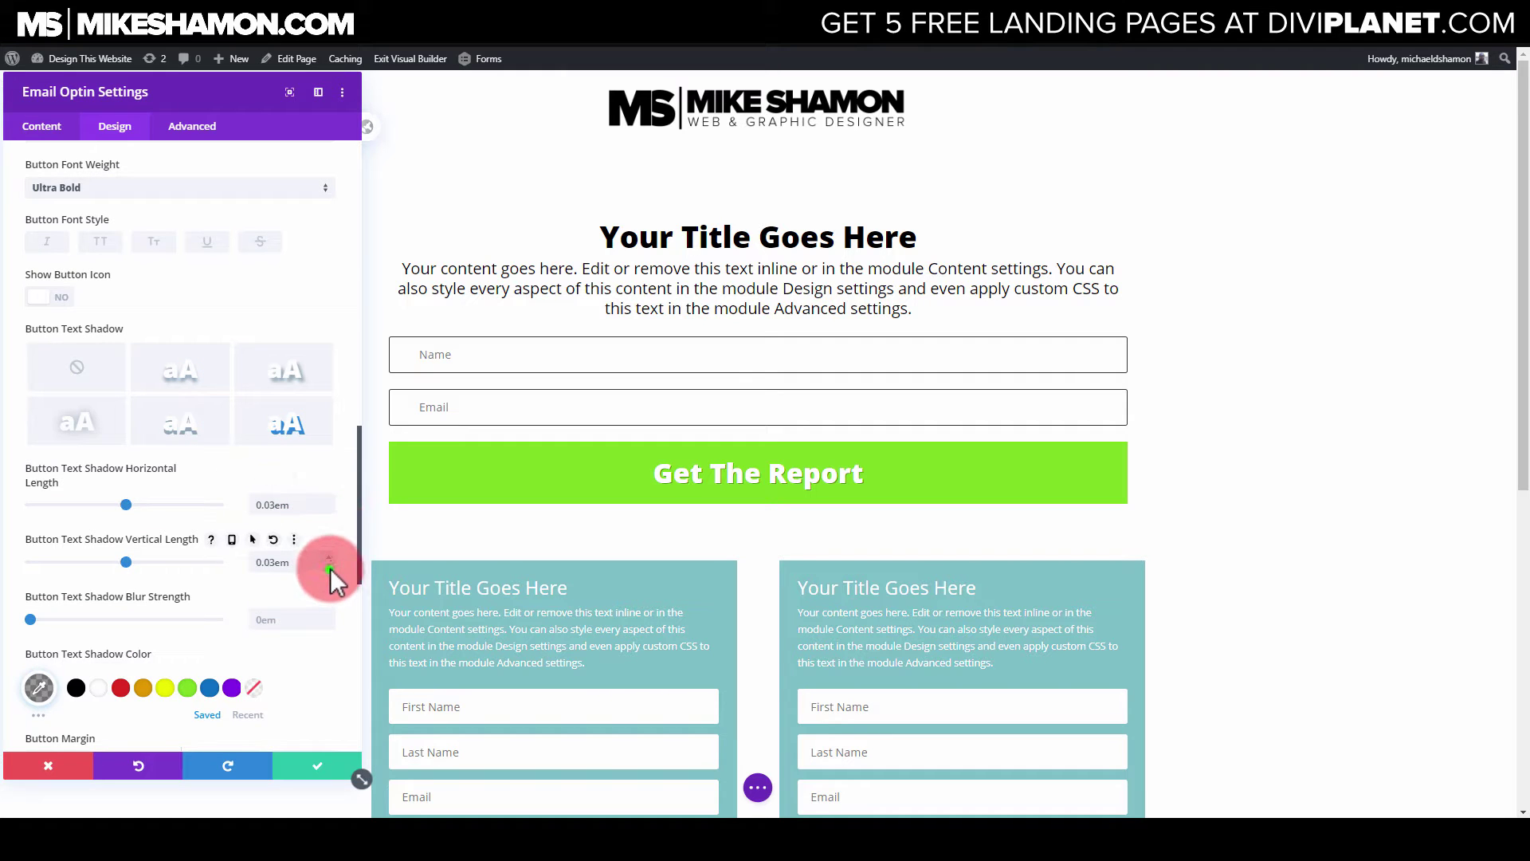
click(328, 500)
click(329, 499)
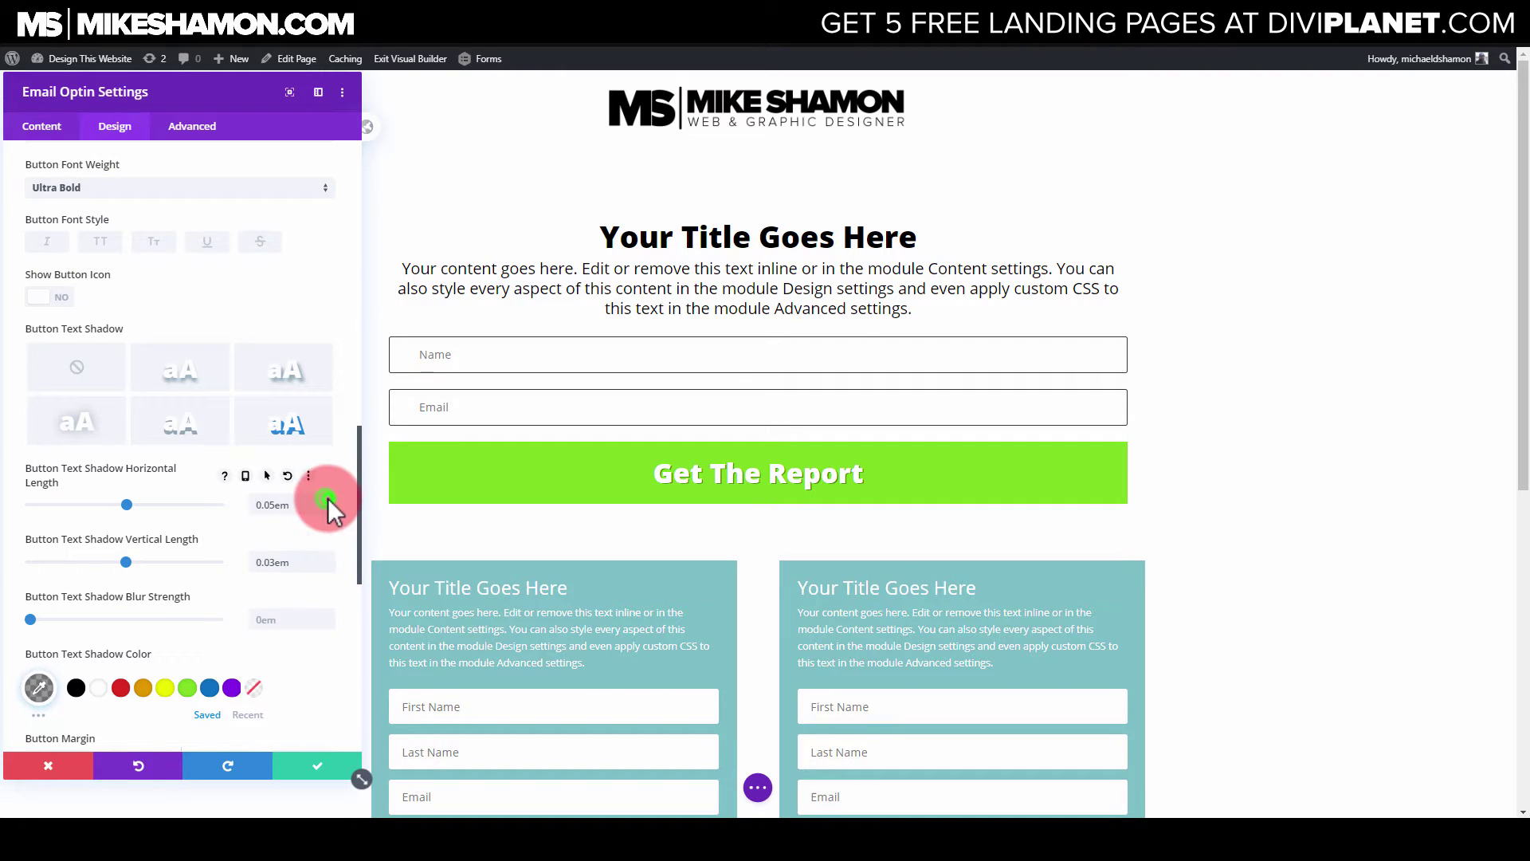
click(330, 557)
click(330, 557)
Enable the optin button's icon and choose the plain right-pointing arrow
scroll(65, 309, up, 6)
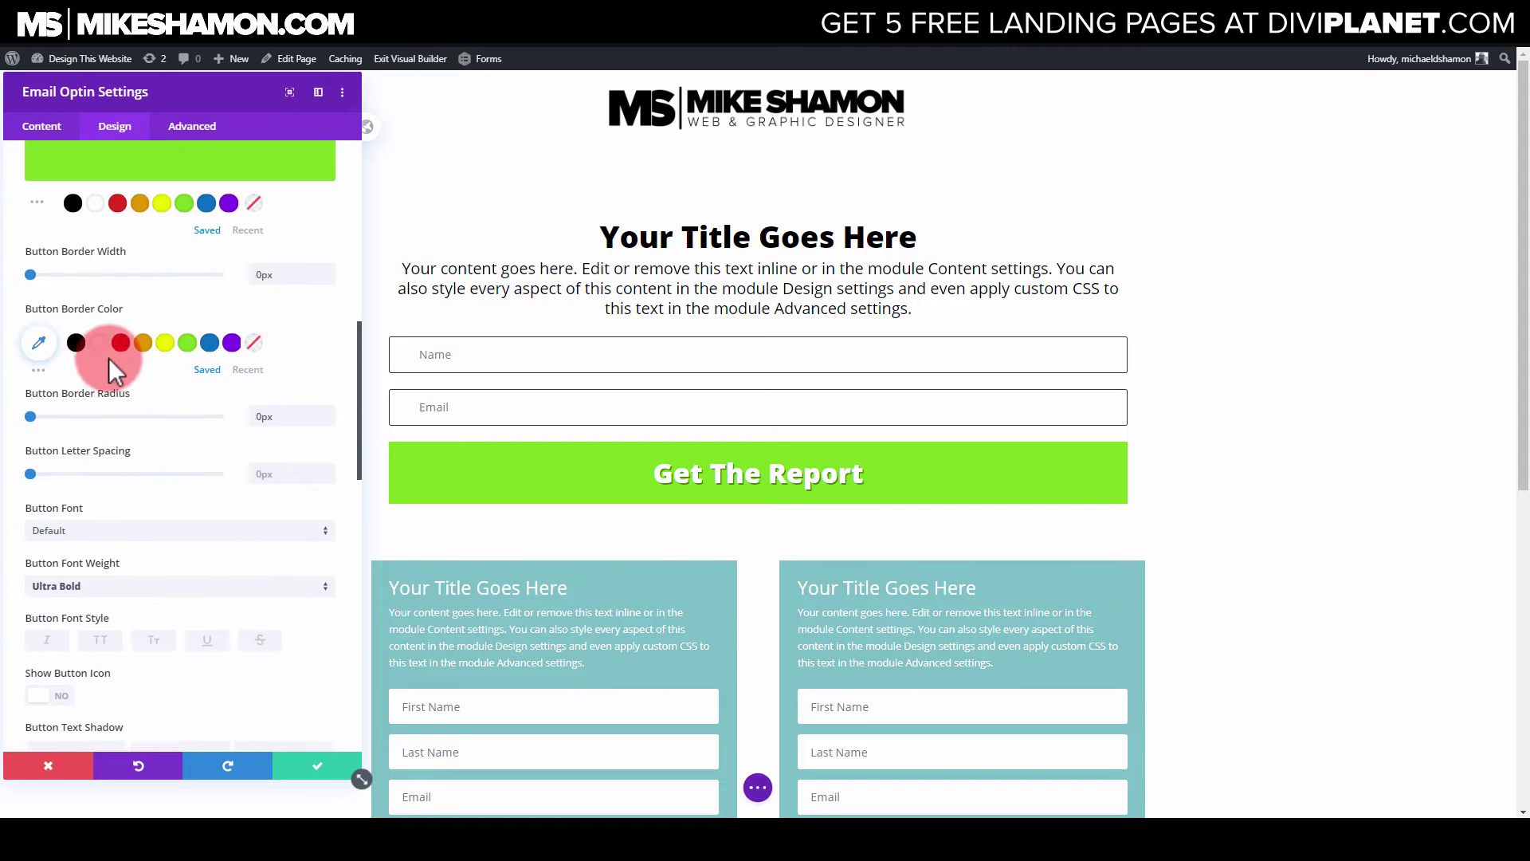
scroll(72, 359, up, 3)
scroll(56, 430, down, 7)
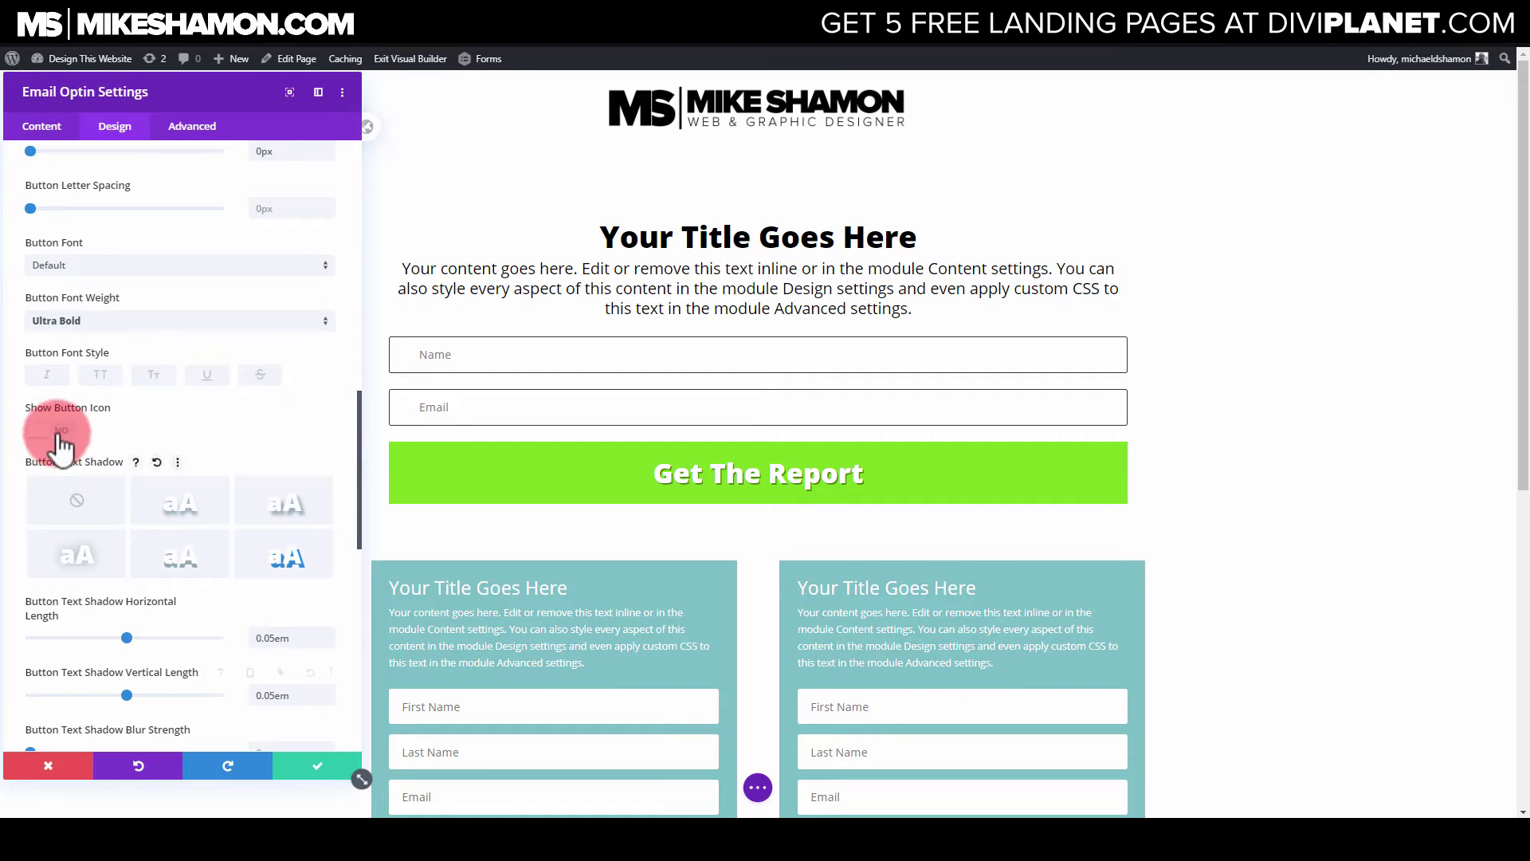
click(49, 429)
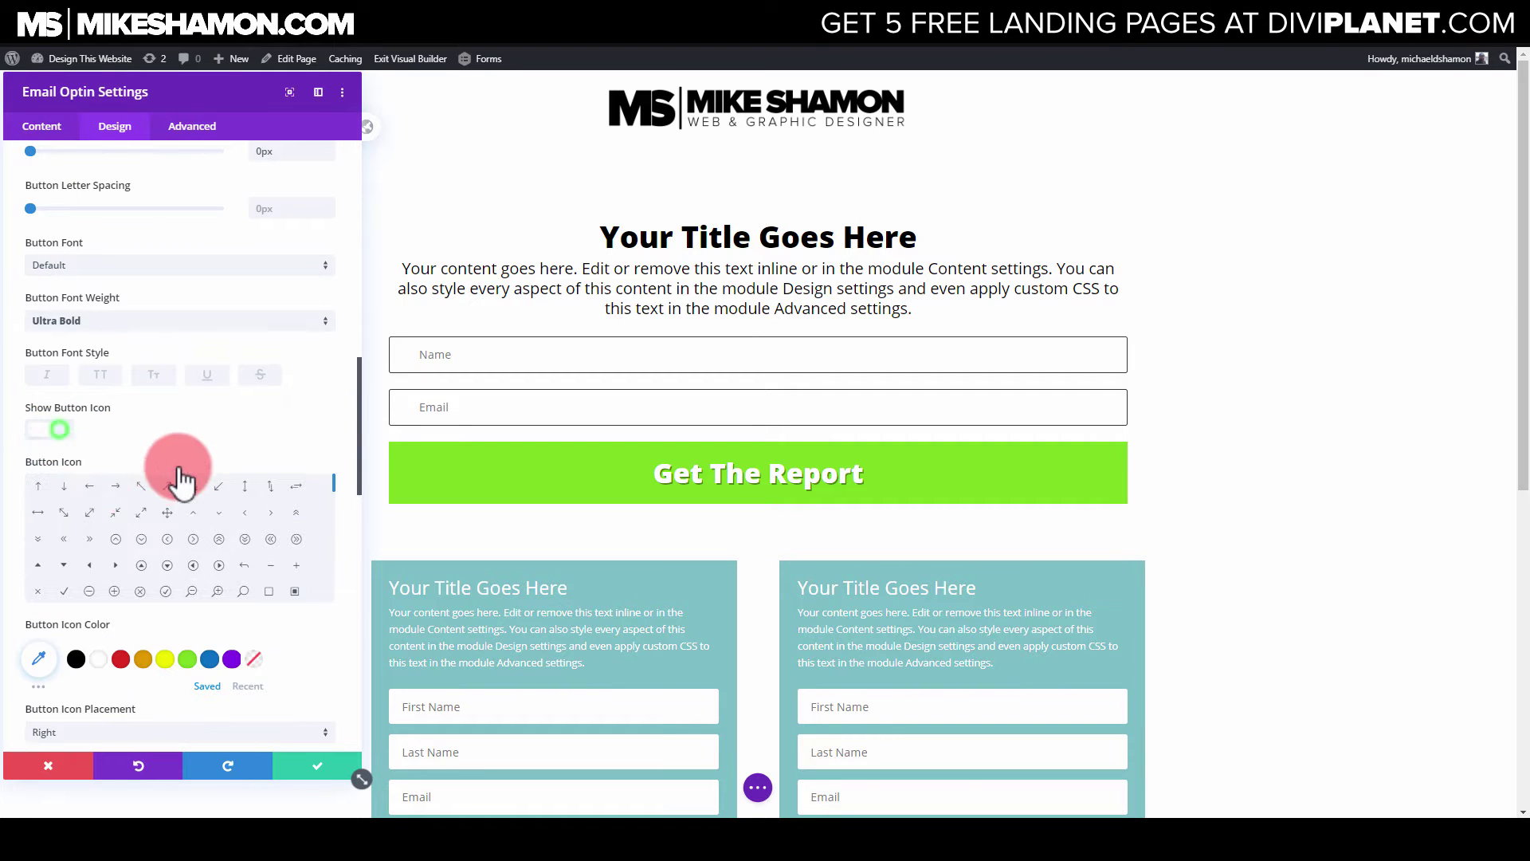
click(115, 486)
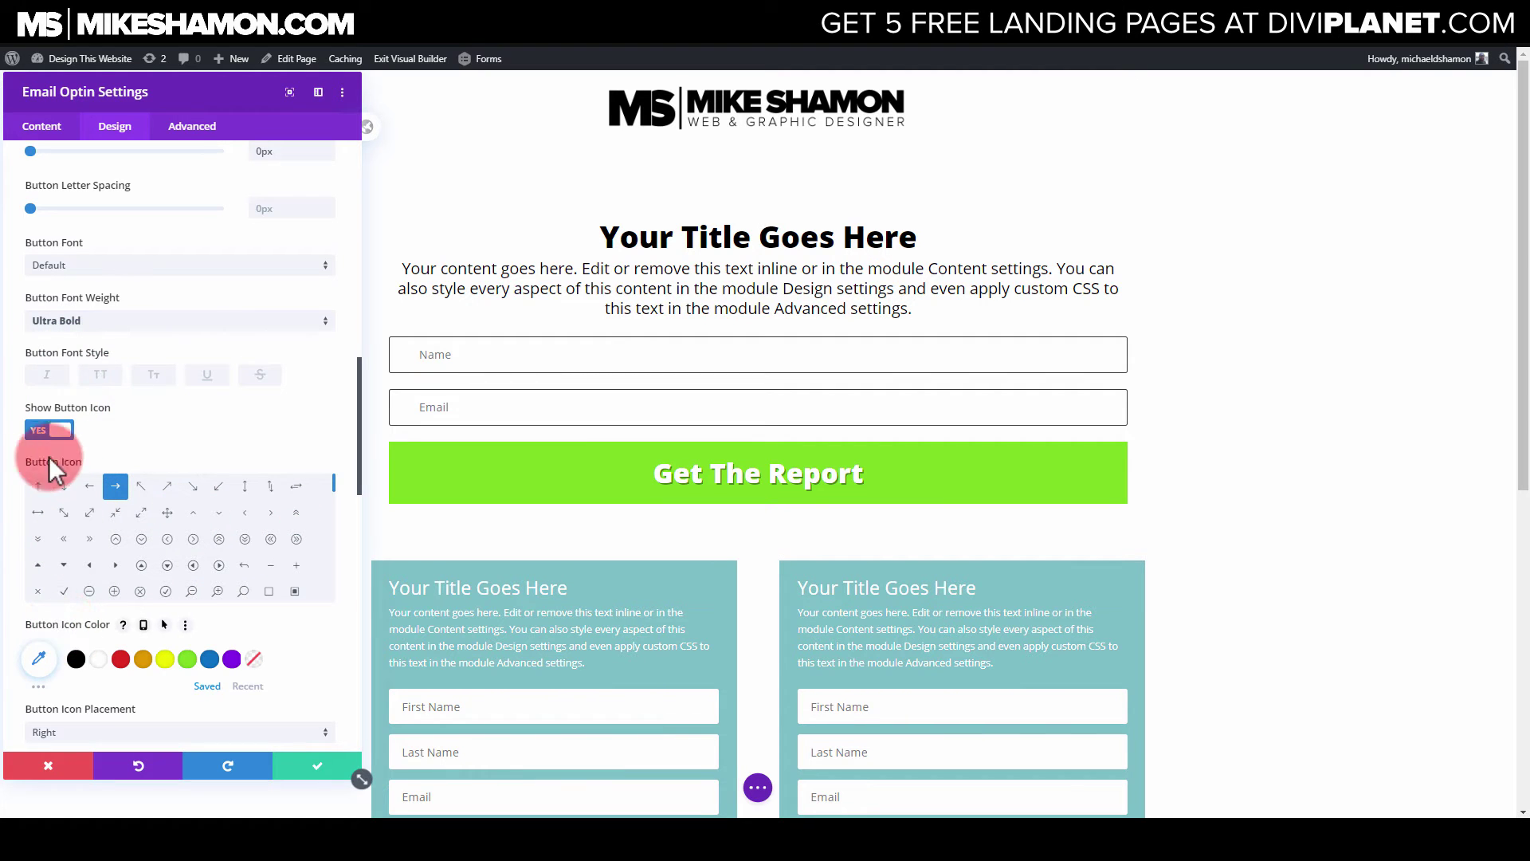
Disable the hover-only display of the button icon so the arrow always shows
scroll(1, 478, down, 3)
scroll(75, 466, down, 3)
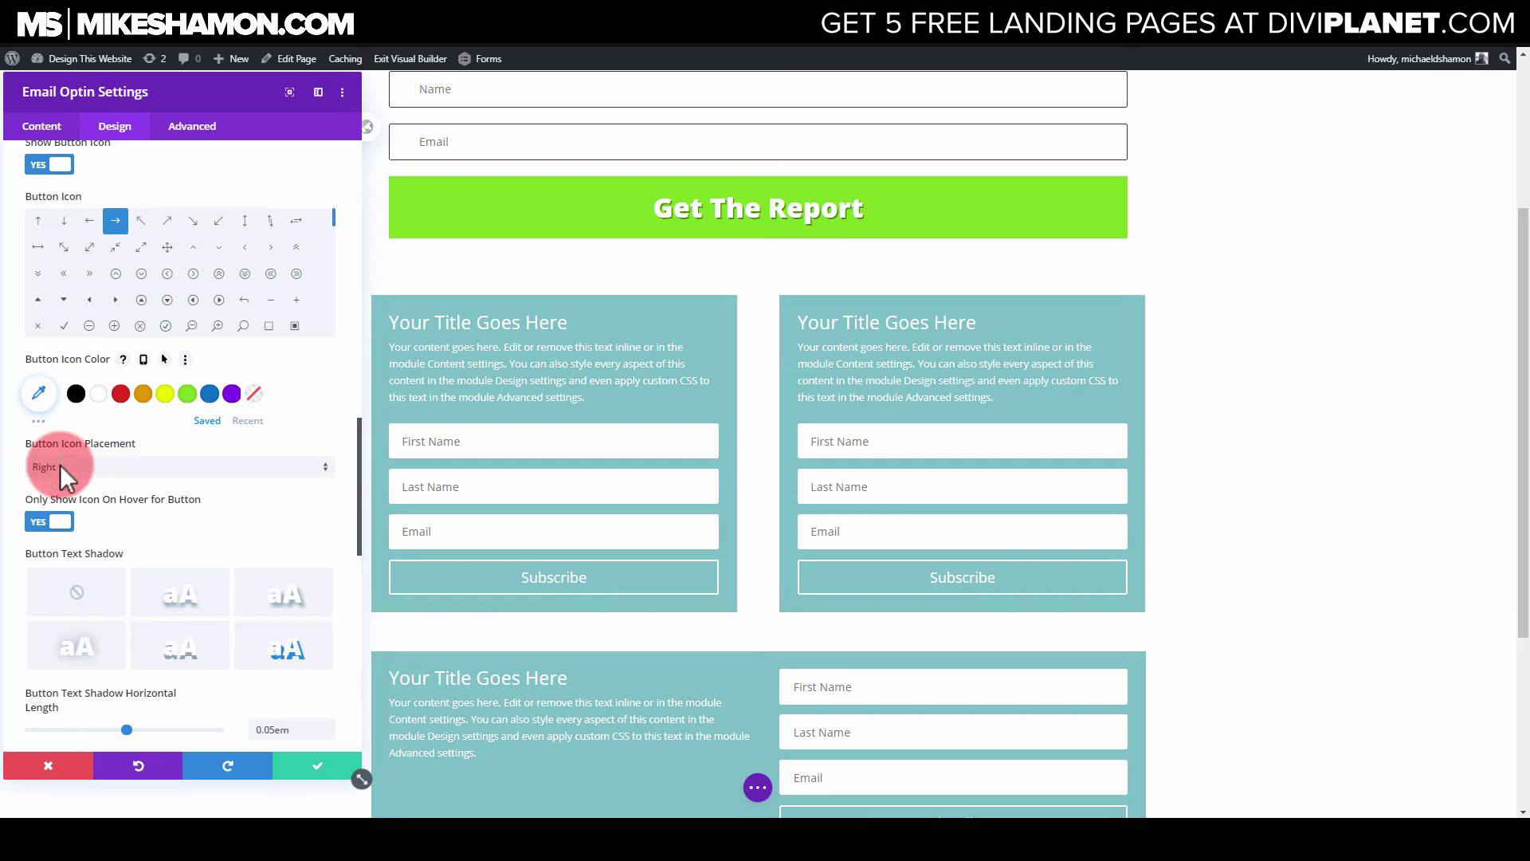
click(60, 465)
click(46, 522)
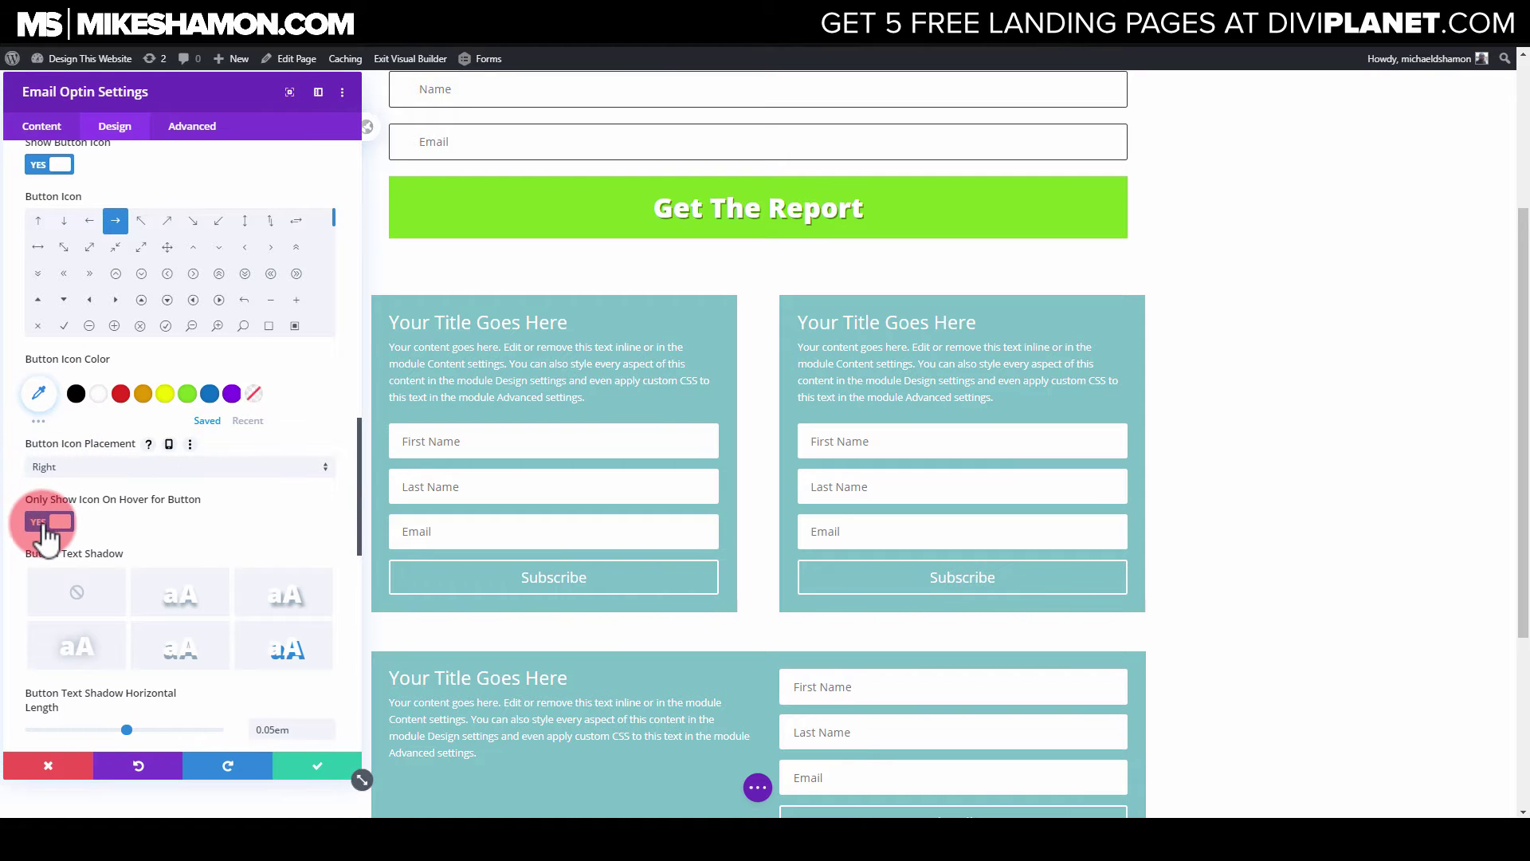
Set the button icon placement to Left
scroll(95, 342, up, 1)
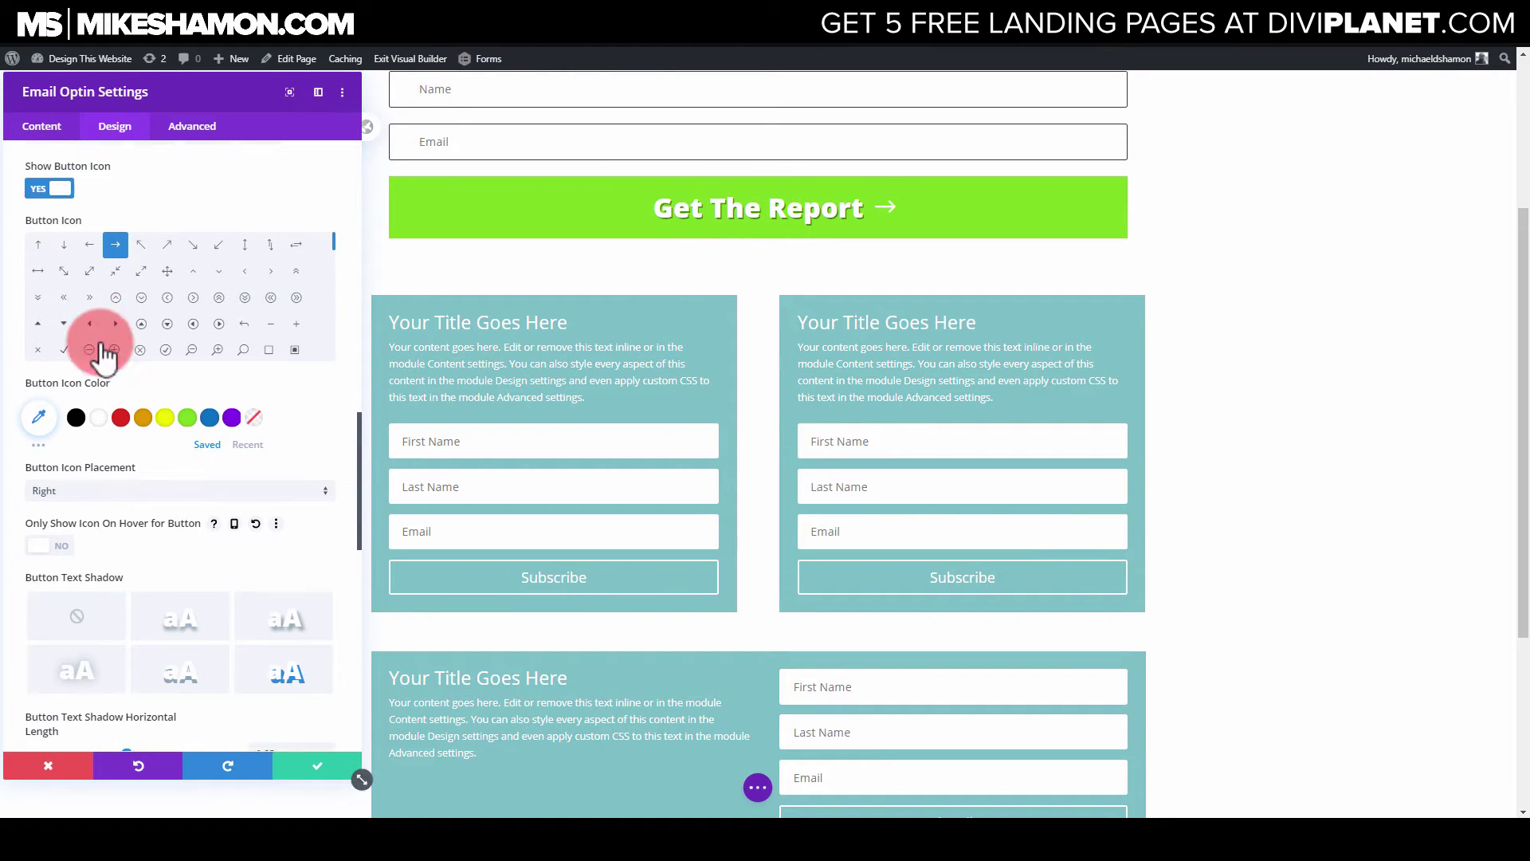
scroll(75, 514, down, 1)
click(48, 476)
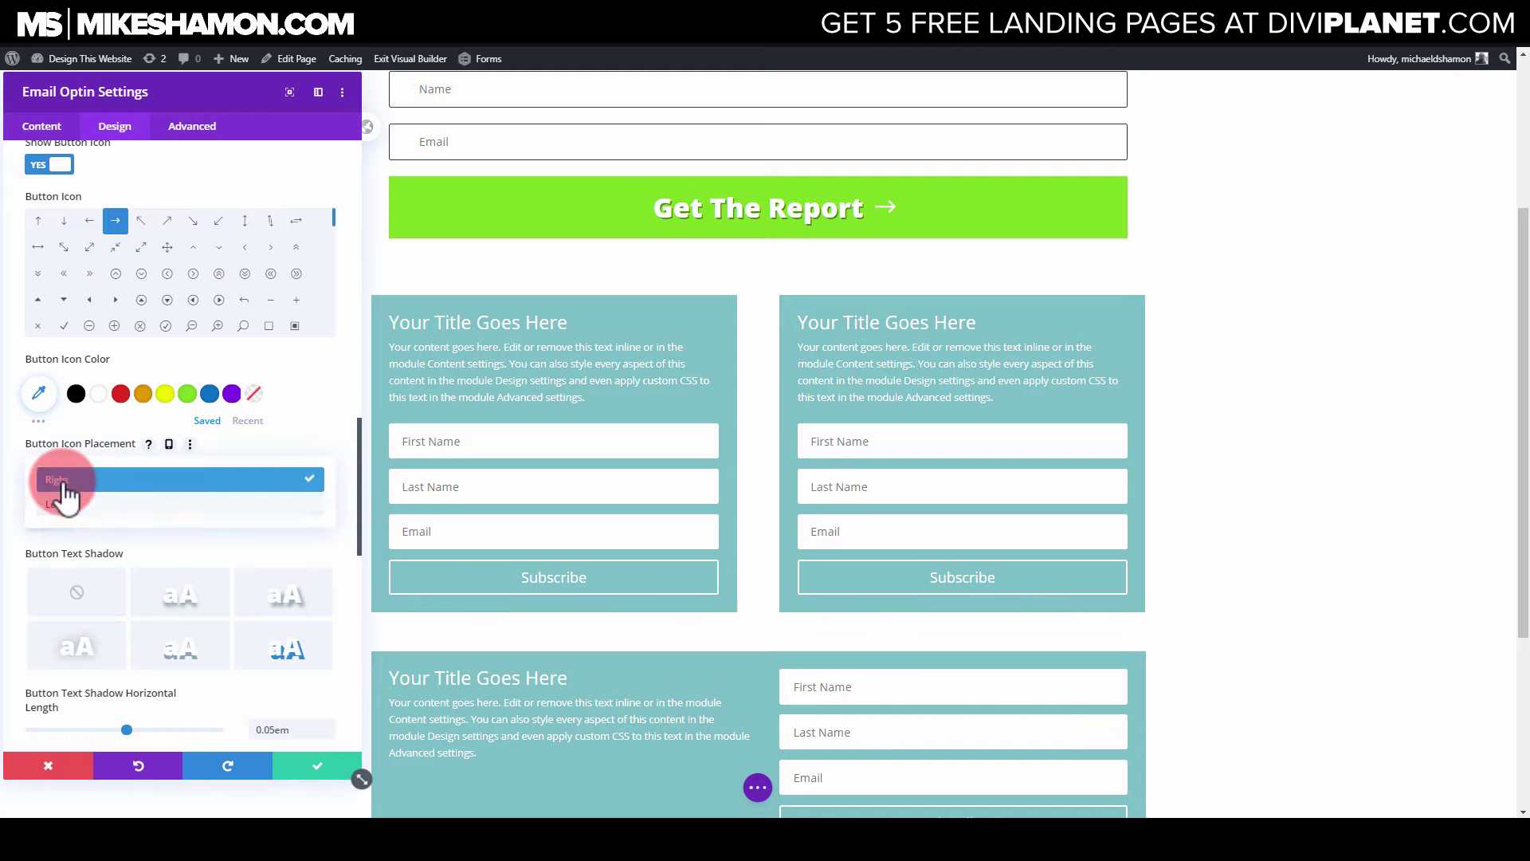
click(57, 502)
scroll(523, 300, up, 2)
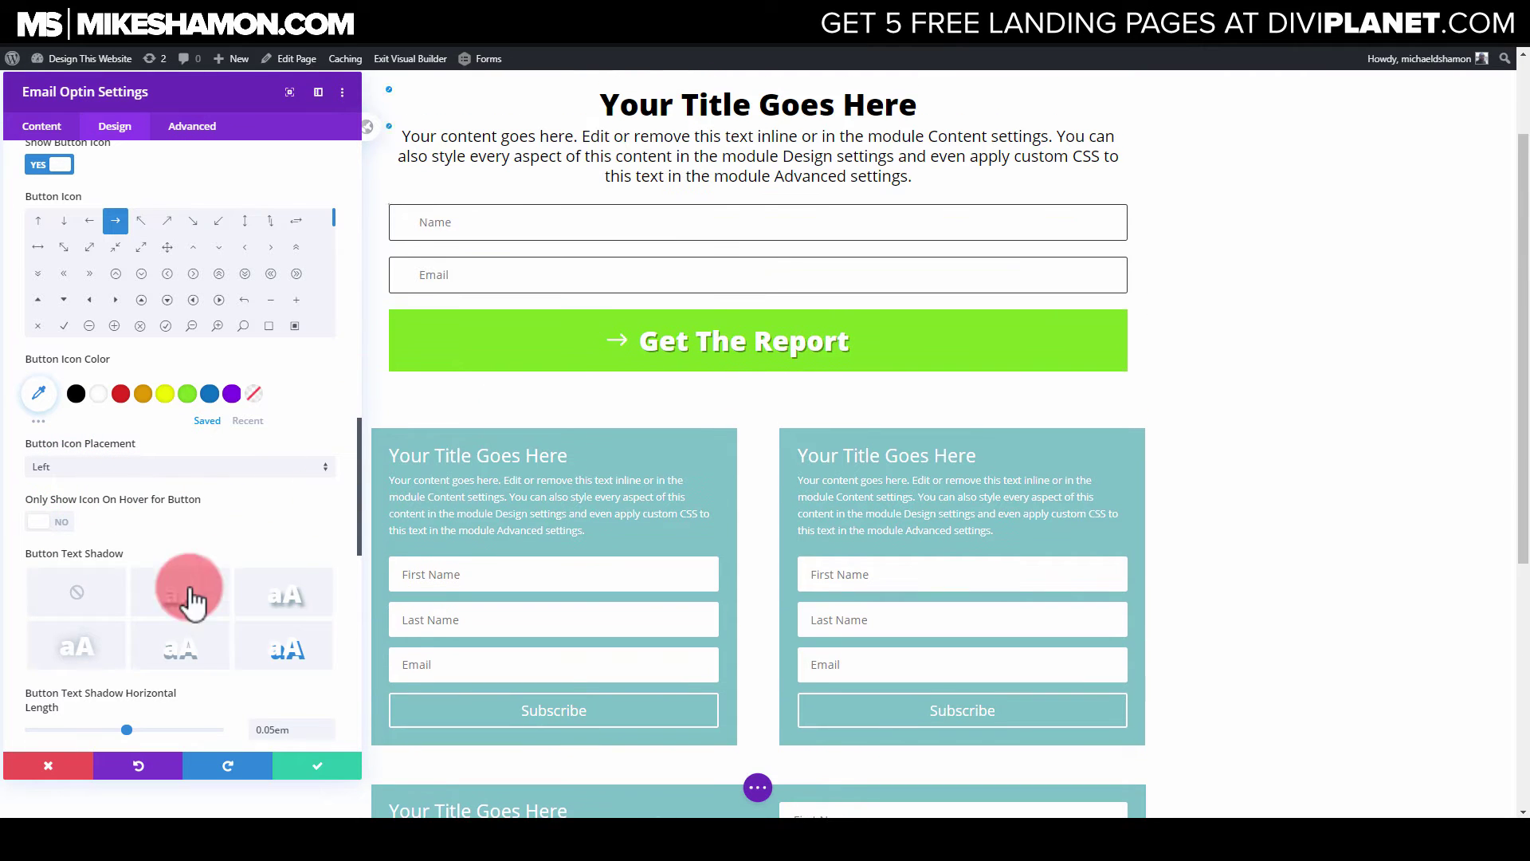
Apply the soft, all-around box shadow preset to the optin button
scroll(124, 617, down, 10)
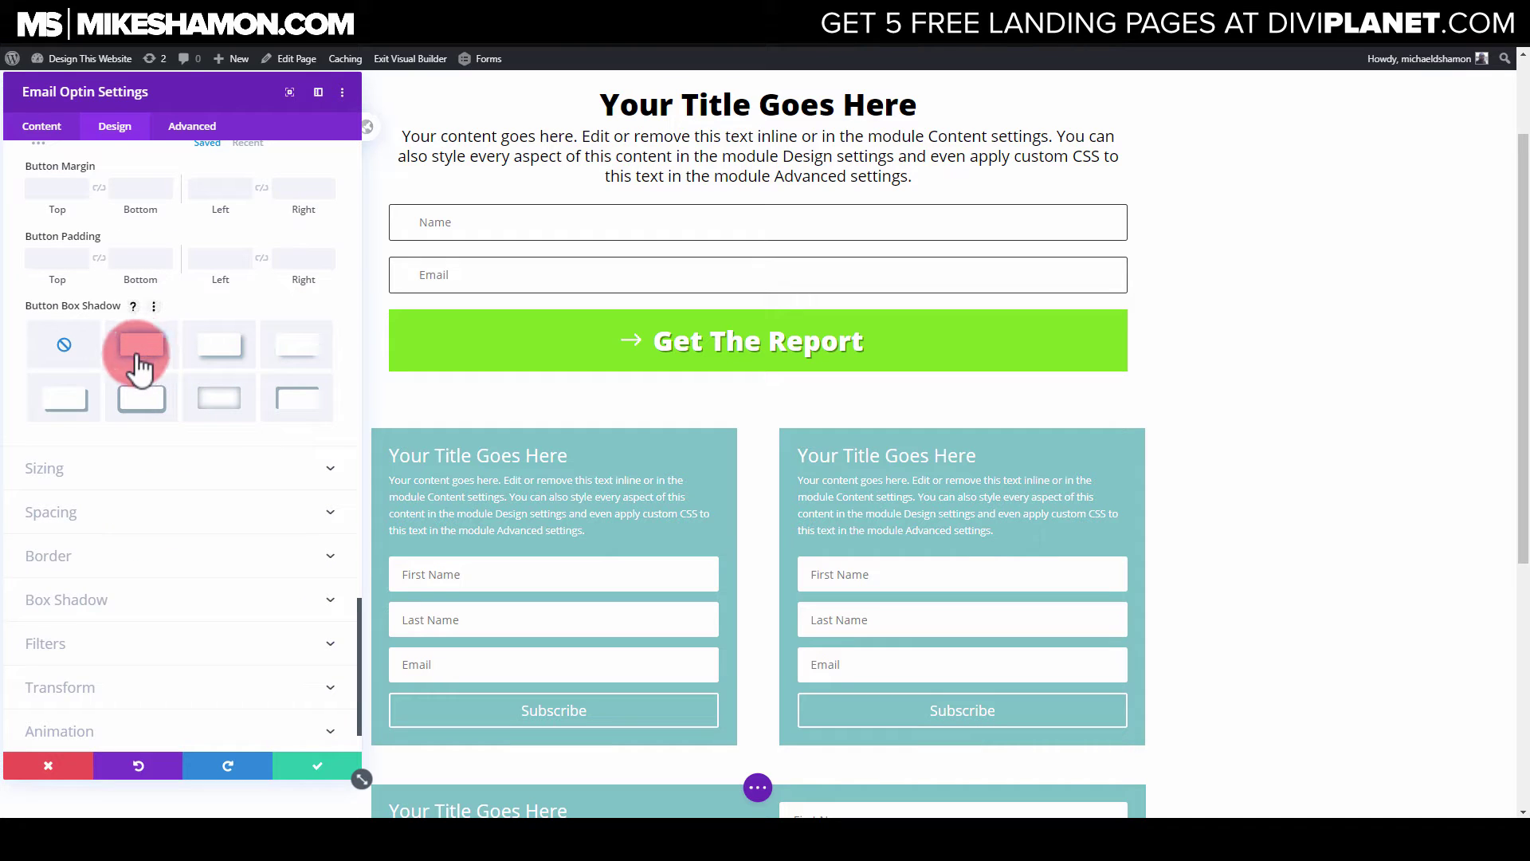
click(139, 349)
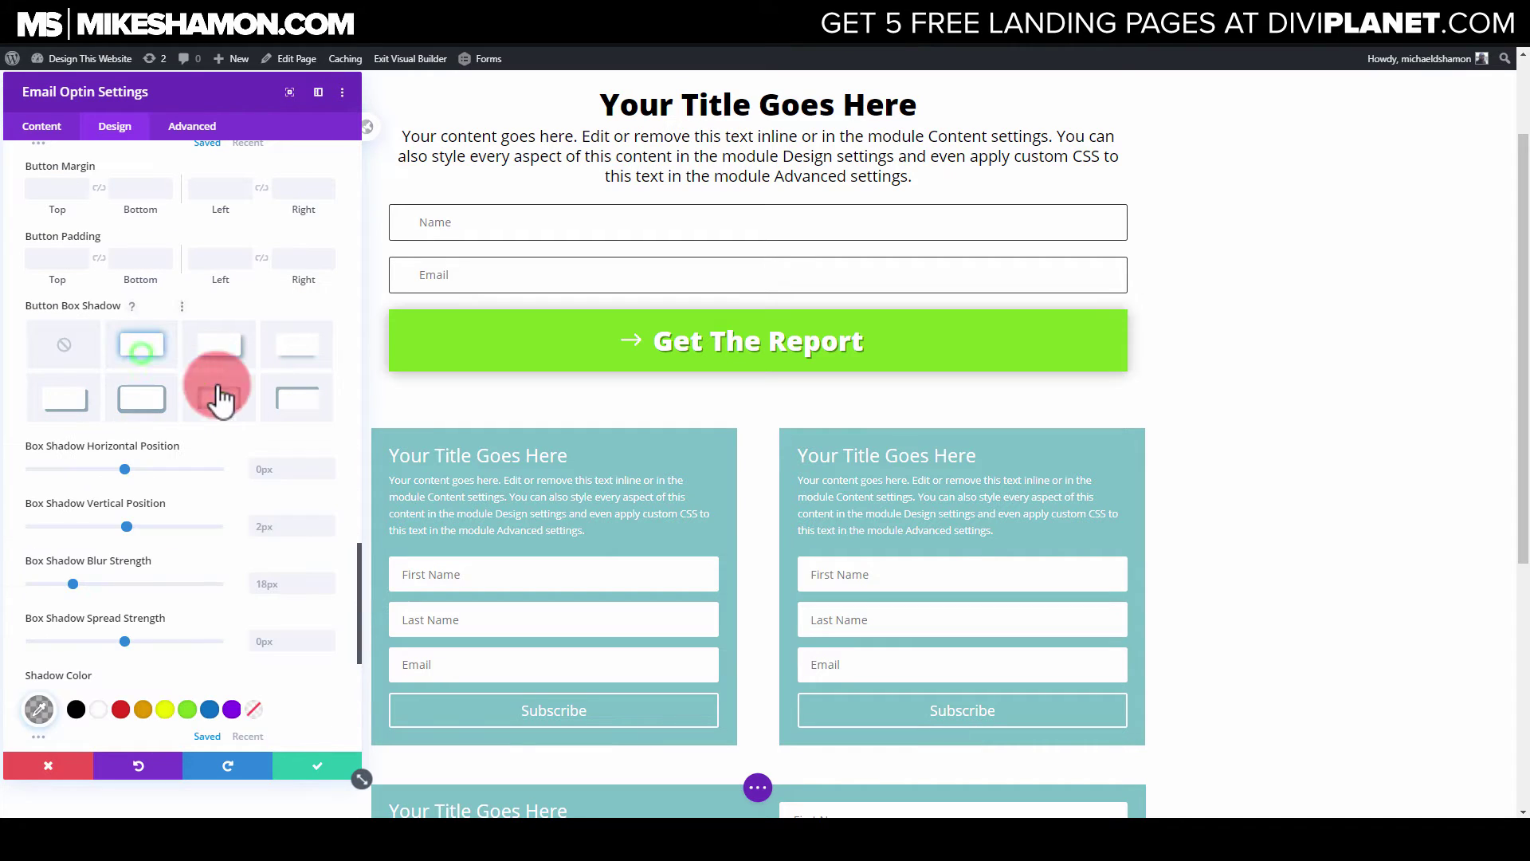
scroll(40, 477, up, 2)
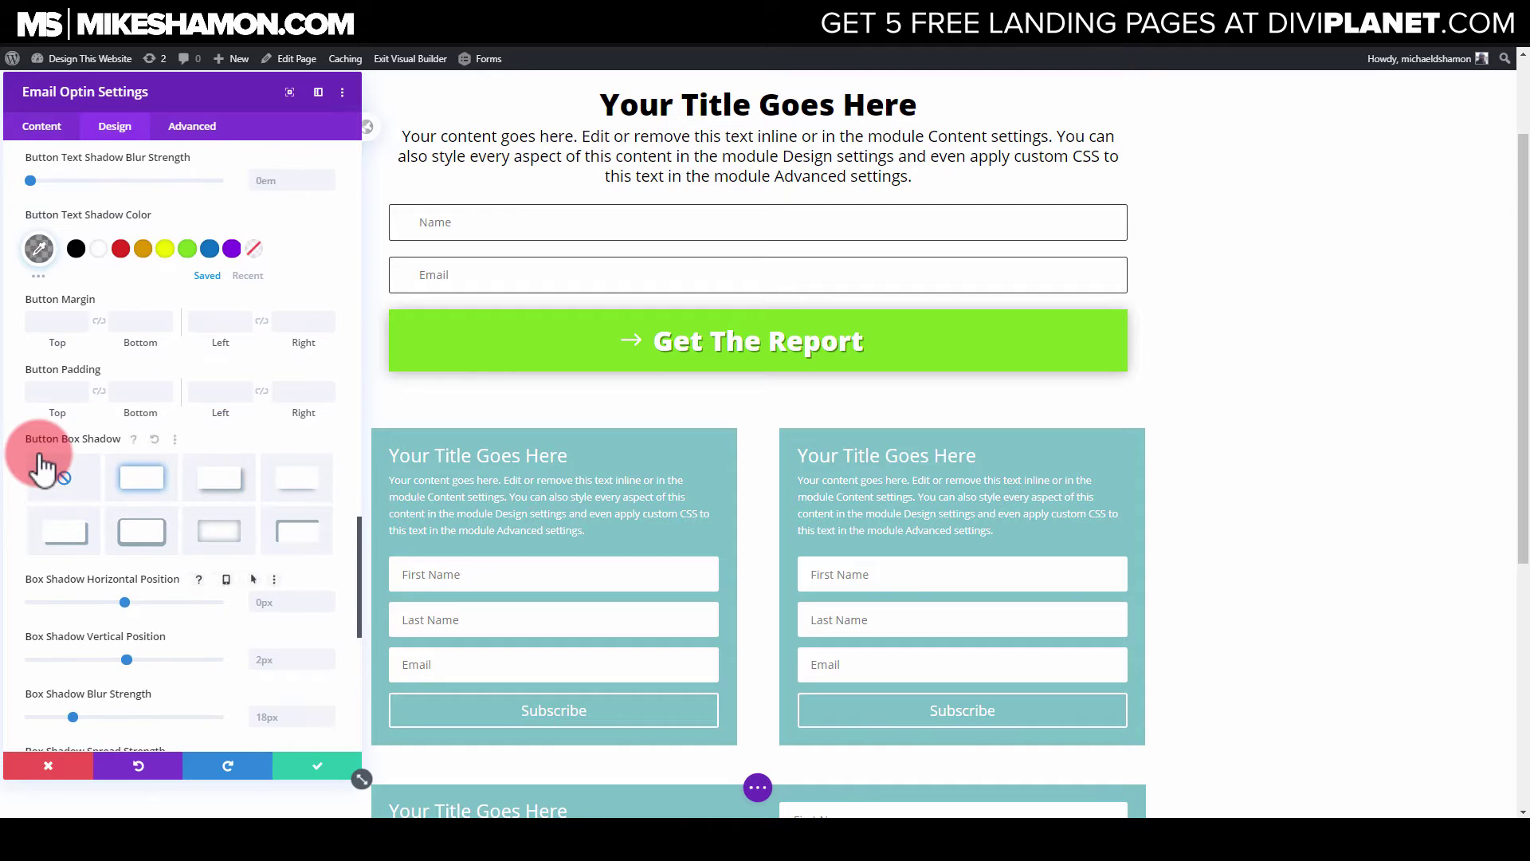
Set the optin button's border width to 1px
scroll(32, 335, up, 10)
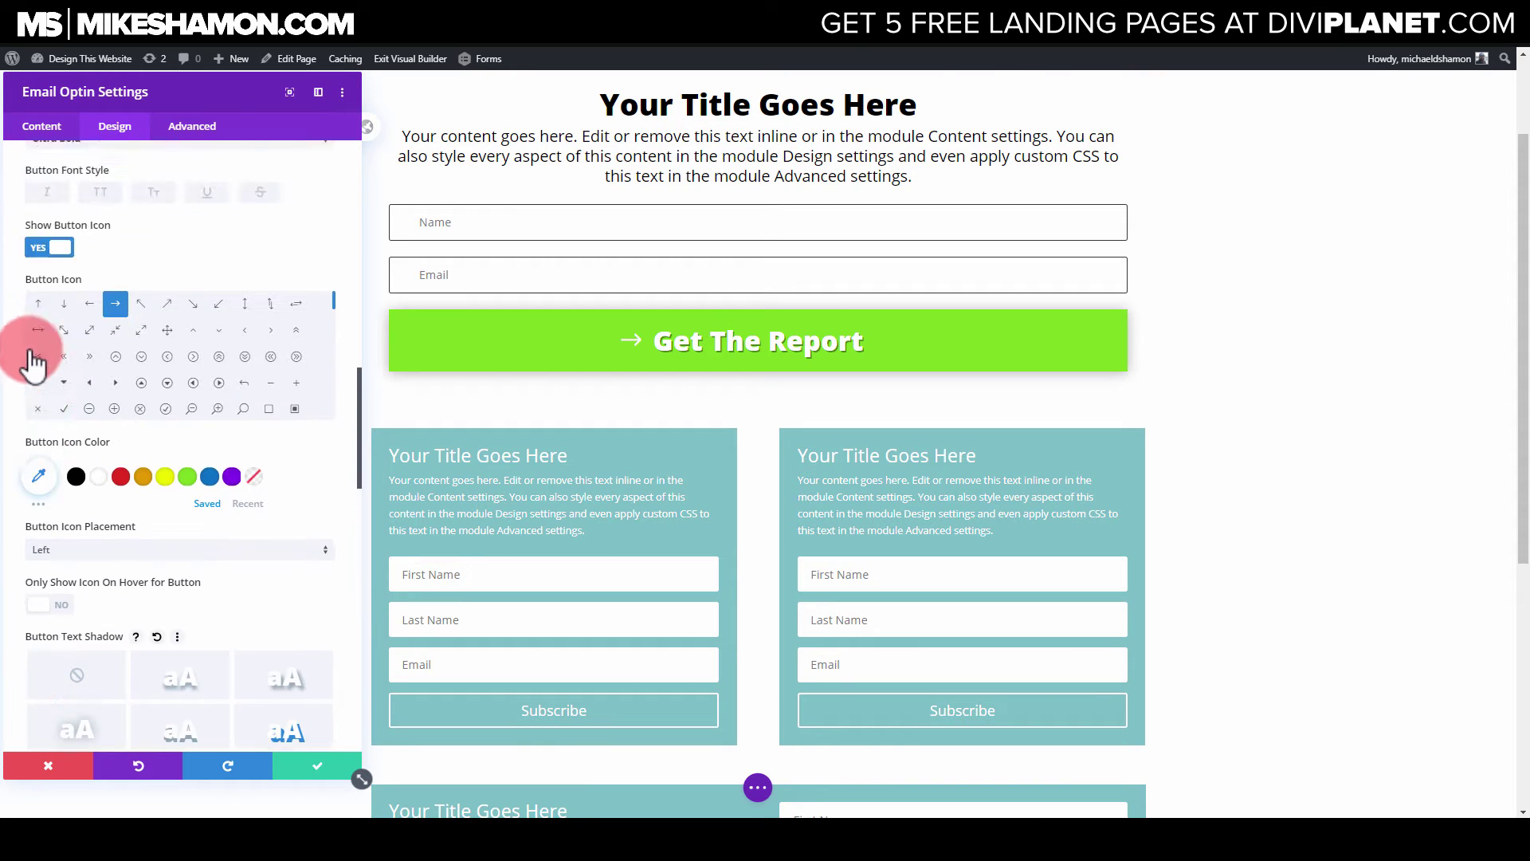
scroll(32, 375, up, 7)
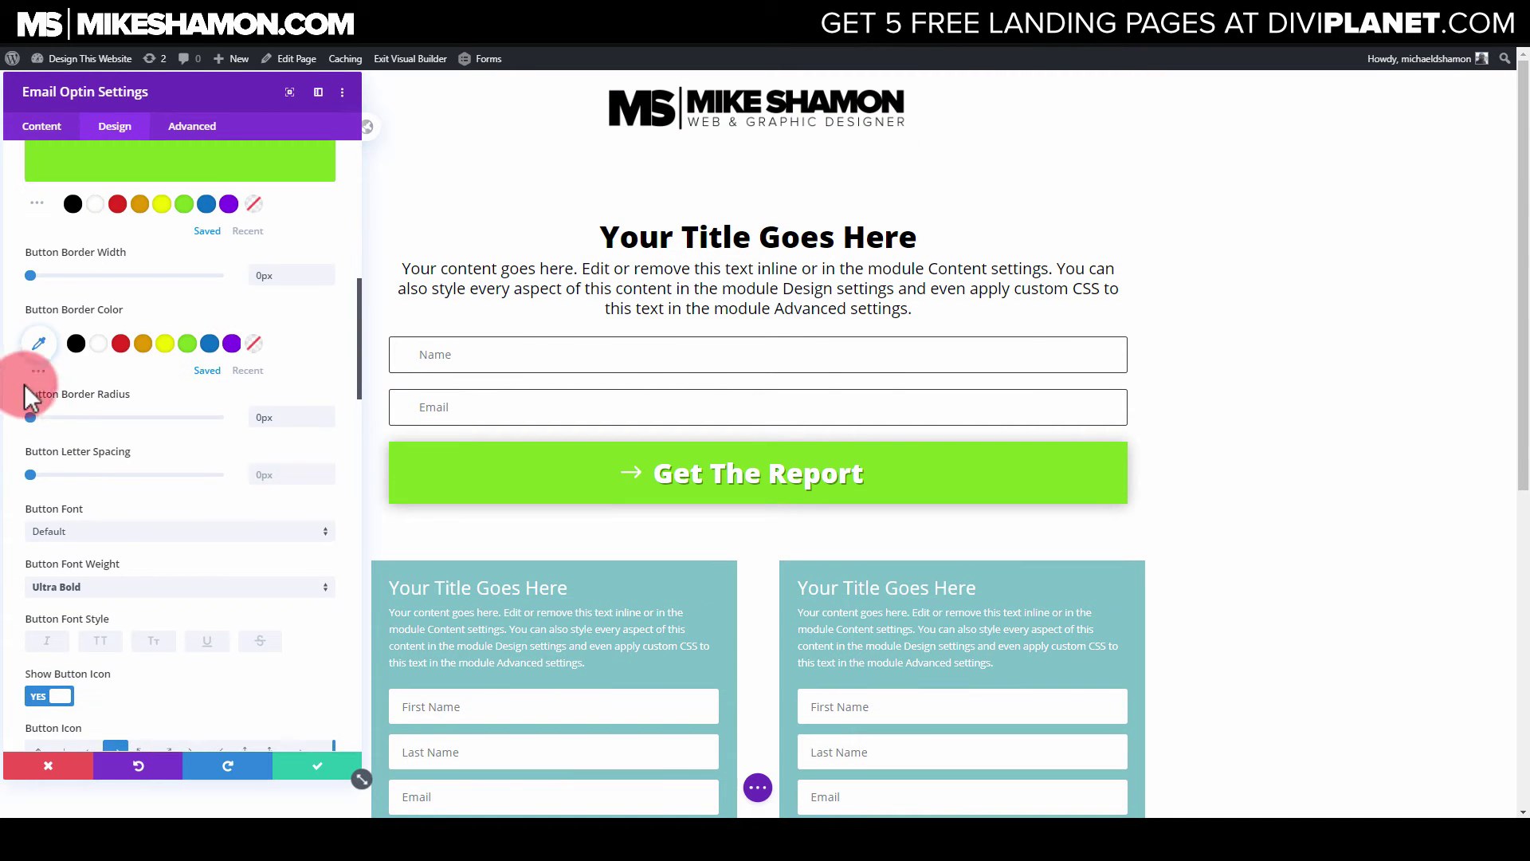
drag(35, 280, 33, 279)
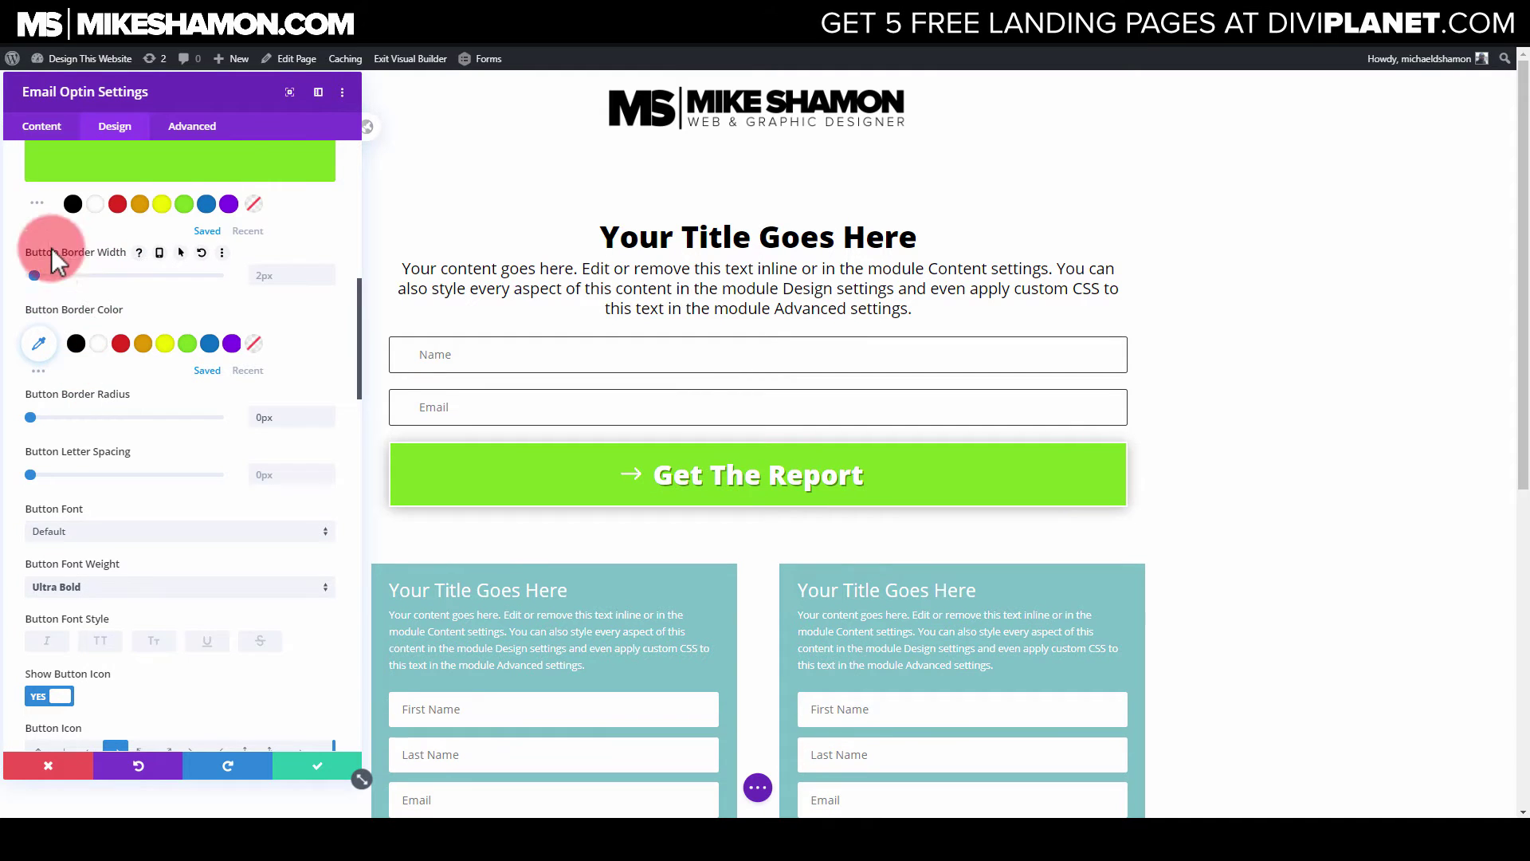
click(275, 276)
click(337, 245)
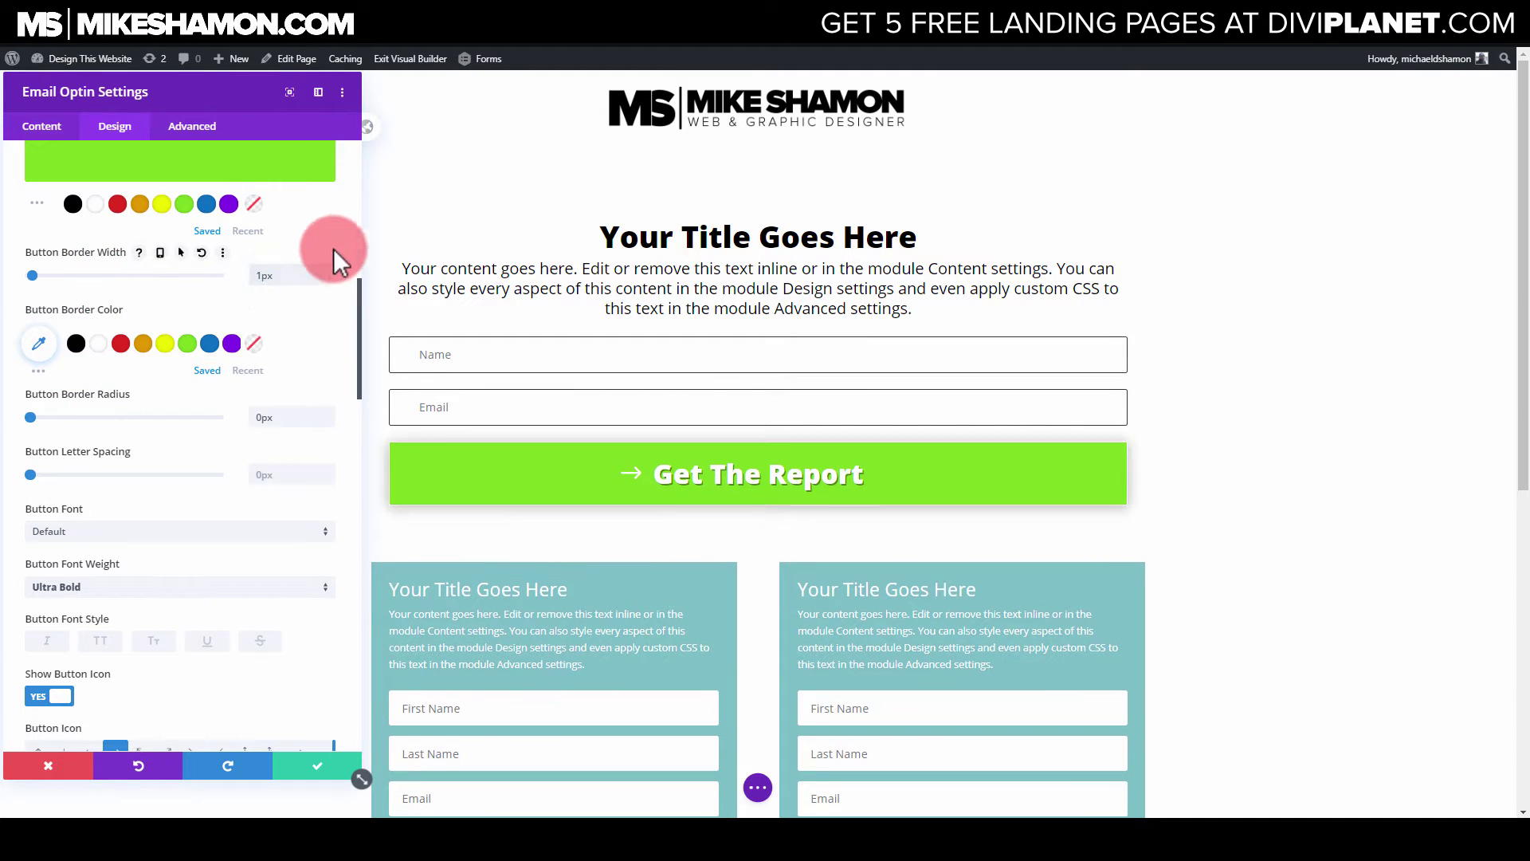
Set the optin button's border color to a light gray, starting from the black swatch and lightening it
click(76, 344)
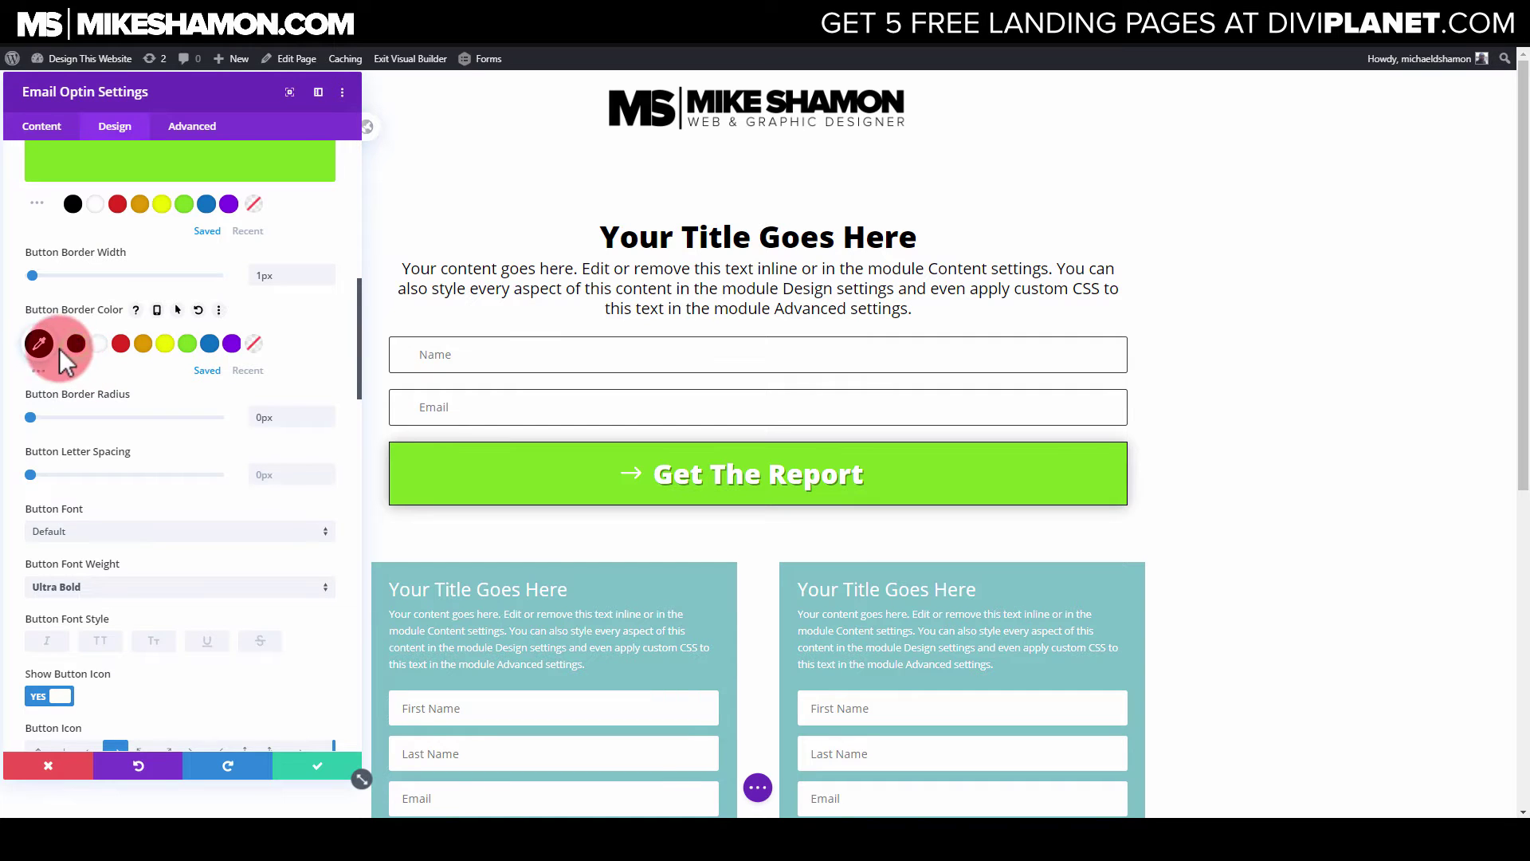
click(60, 347)
mouse_move(39, 443)
mouse_down()
mouse_move(29, 456)
mouse_move(29, 374)
mouse_move(6, 356)
mouse_move(21, 367)
mouse_up()
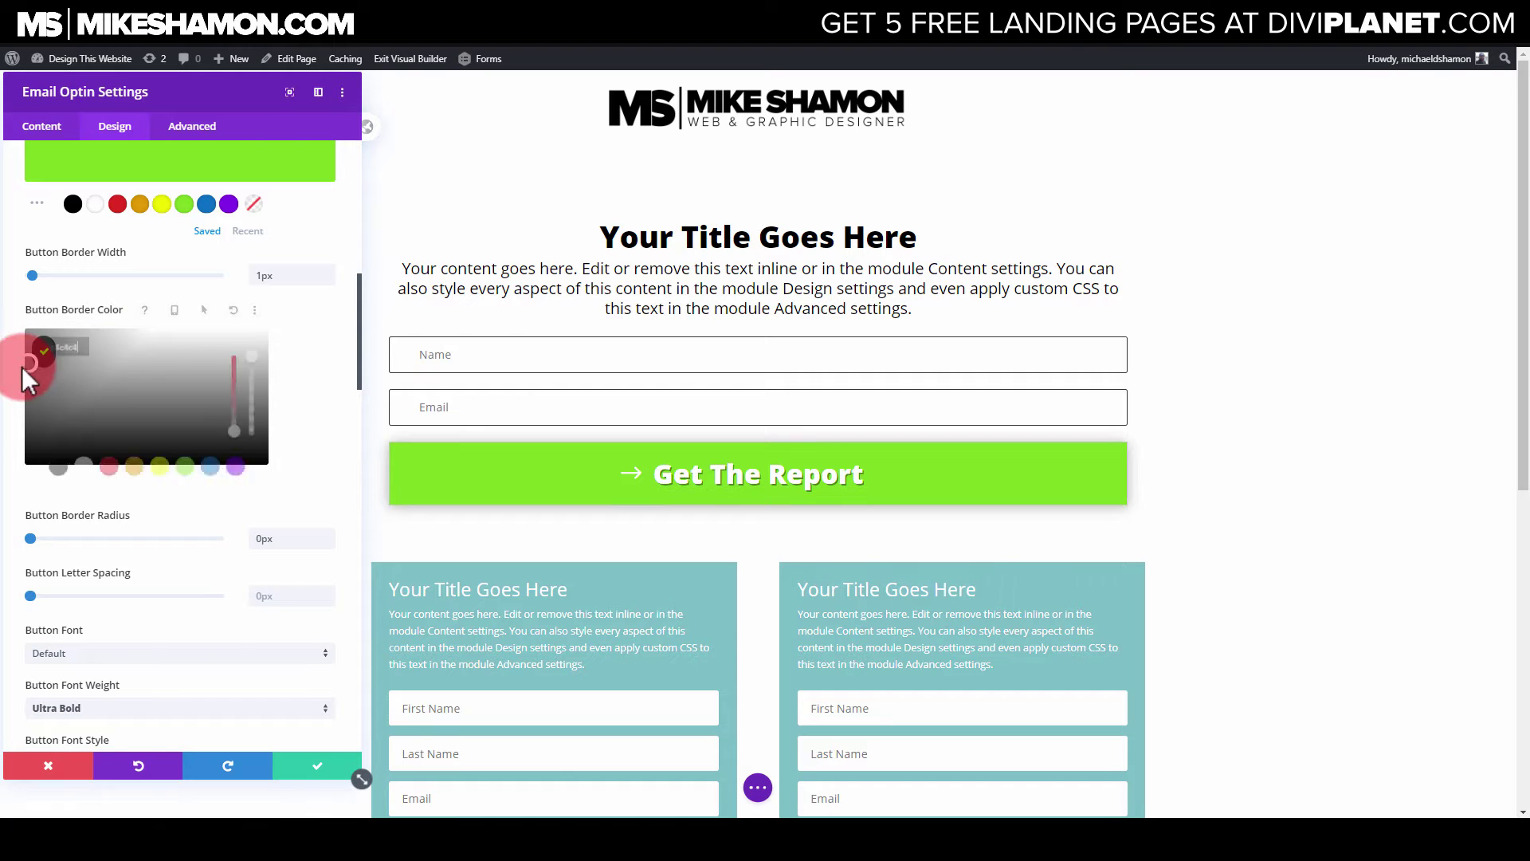
click(414, 341)
Reduce the optin button's box shadow blur strength to 7px
scroll(189, 564, down, 10)
scroll(205, 576, down, 5)
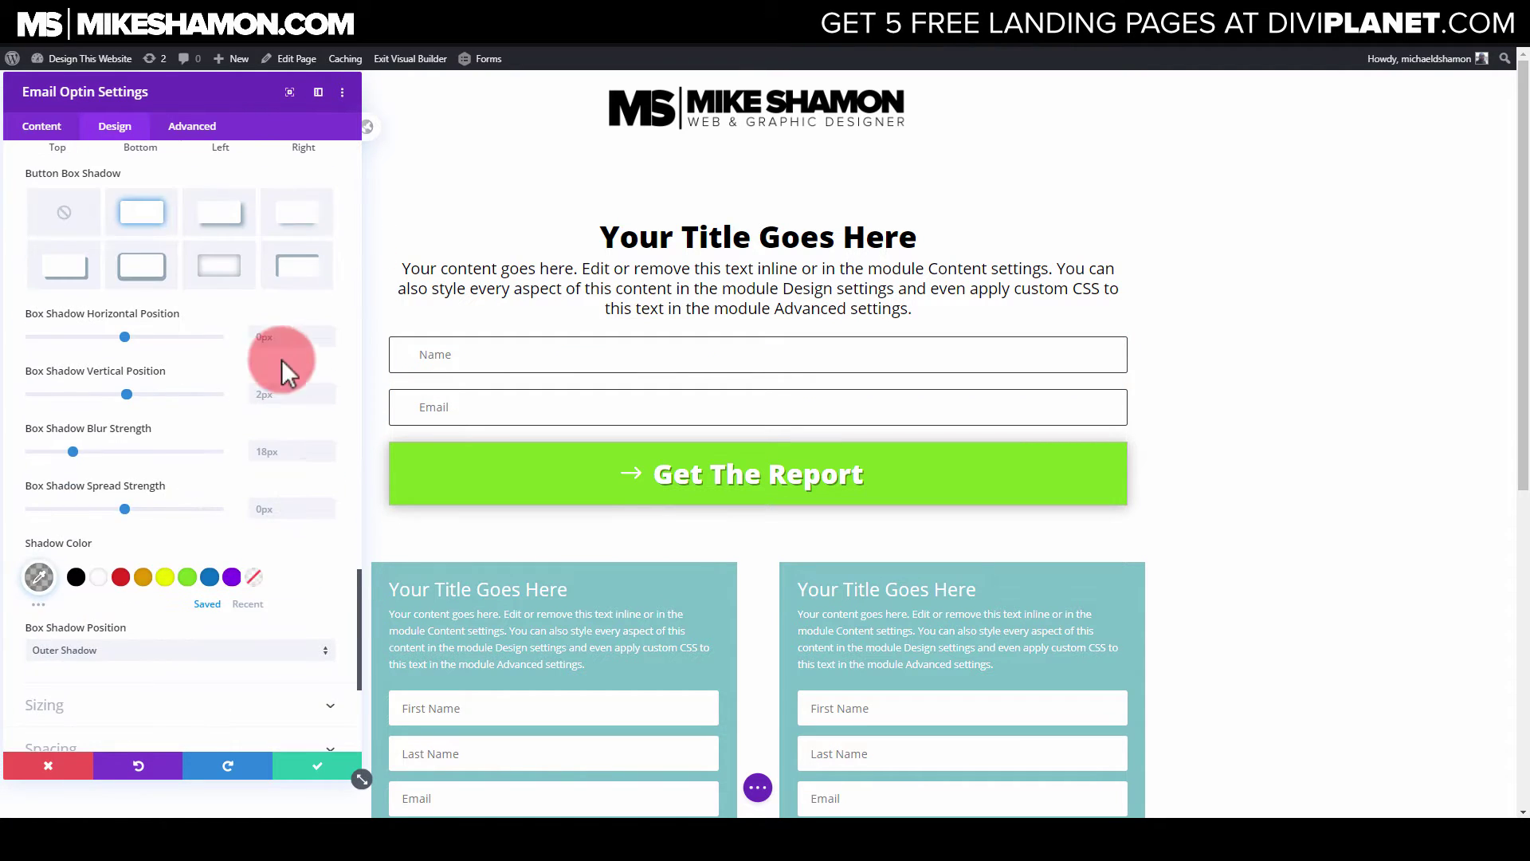
click(328, 455)
click(328, 456)
click(328, 456)
click(329, 456)
click(328, 456)
click(328, 456)
click(329, 456)
click(329, 456)
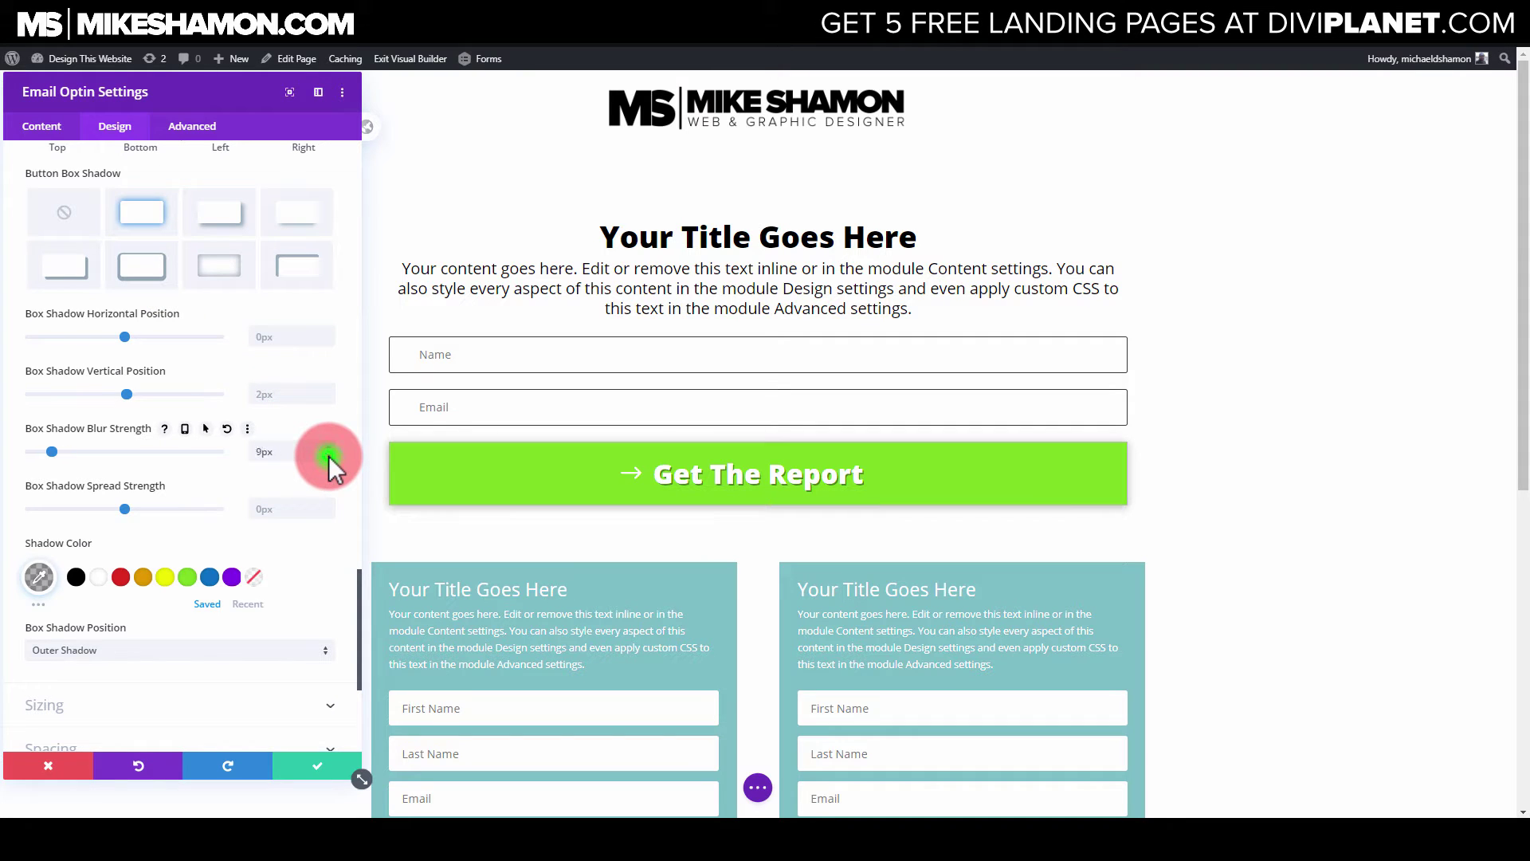
click(328, 456)
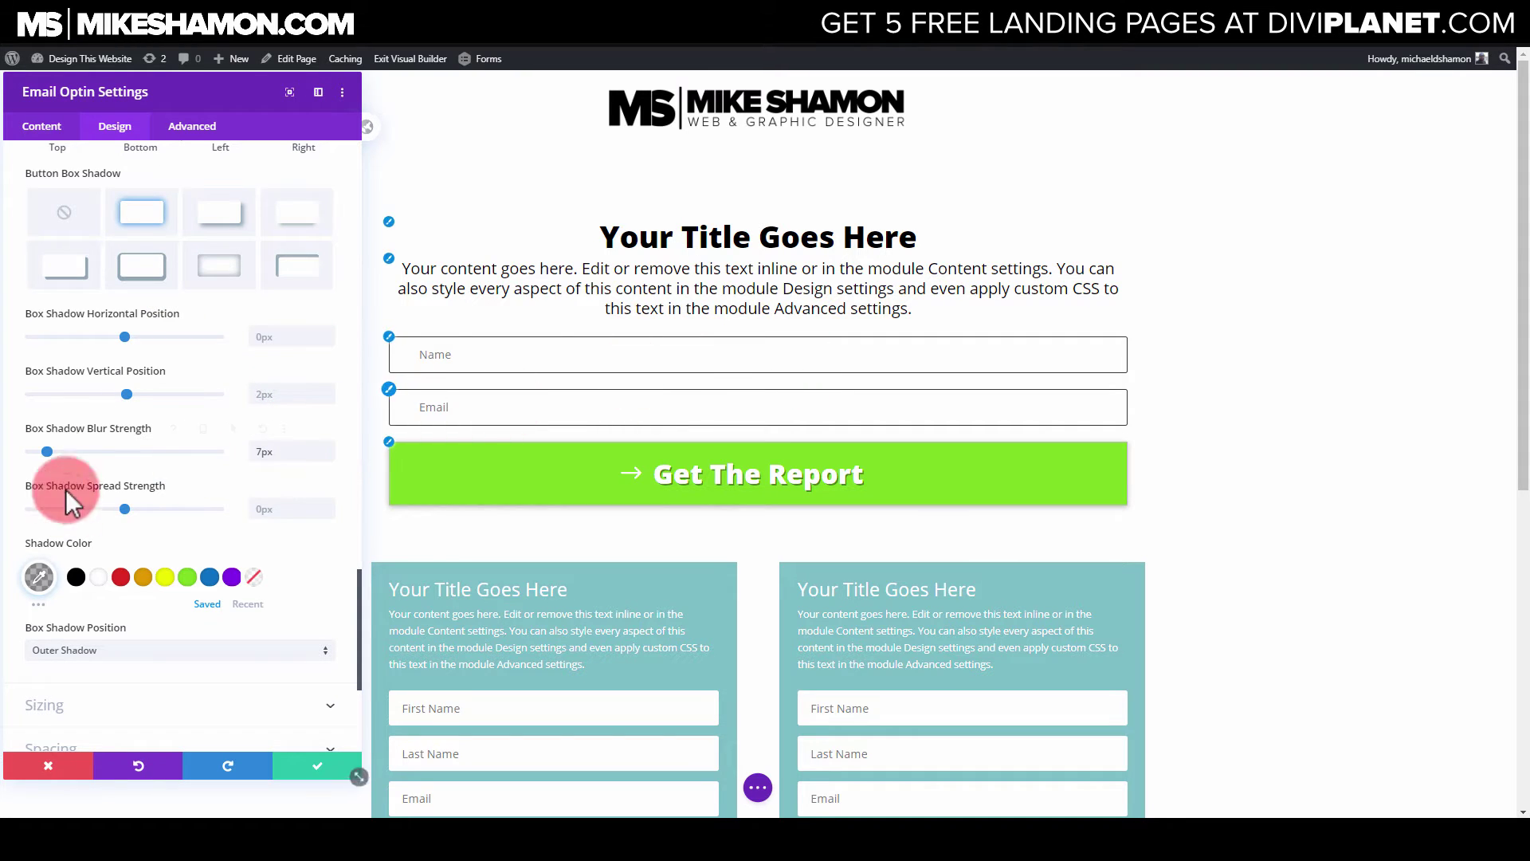
Set the text size of the optin's Name and Email fields to 22px, keeping the default font
click(389, 335)
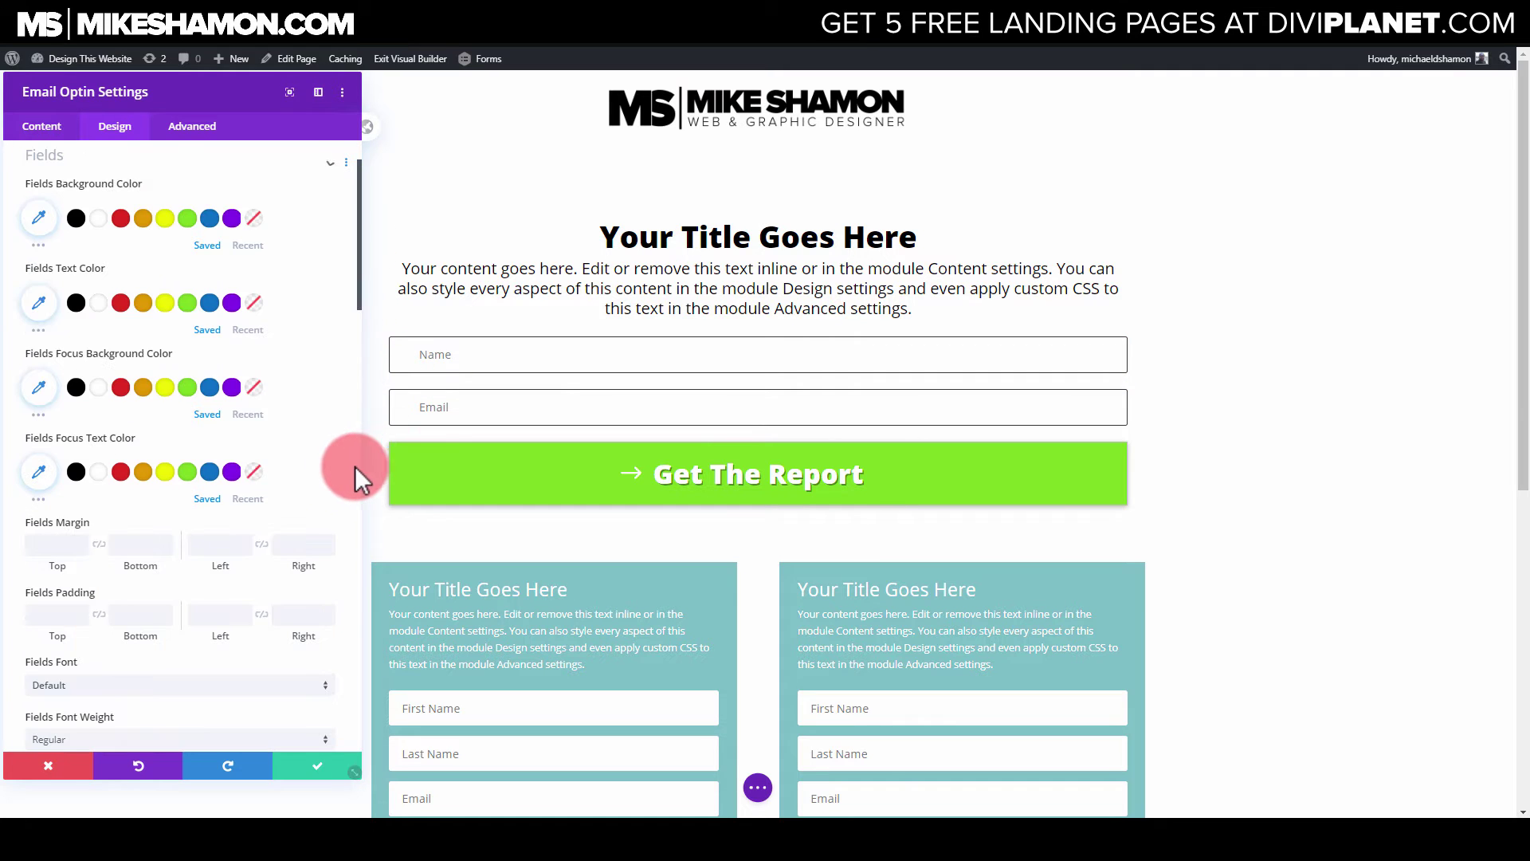
scroll(272, 505, down, 3)
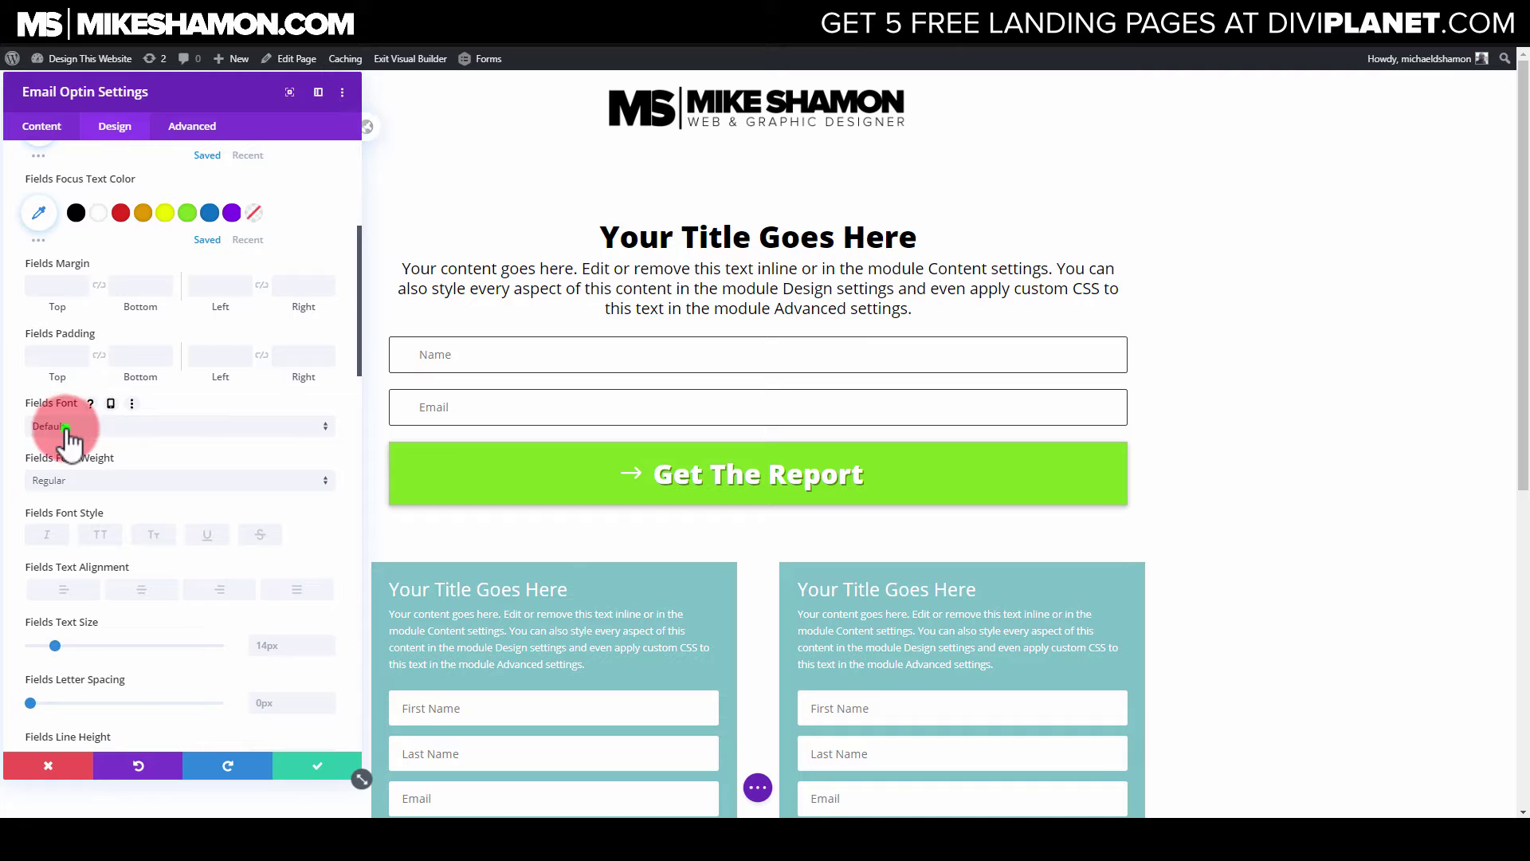
click(67, 429)
click(12, 429)
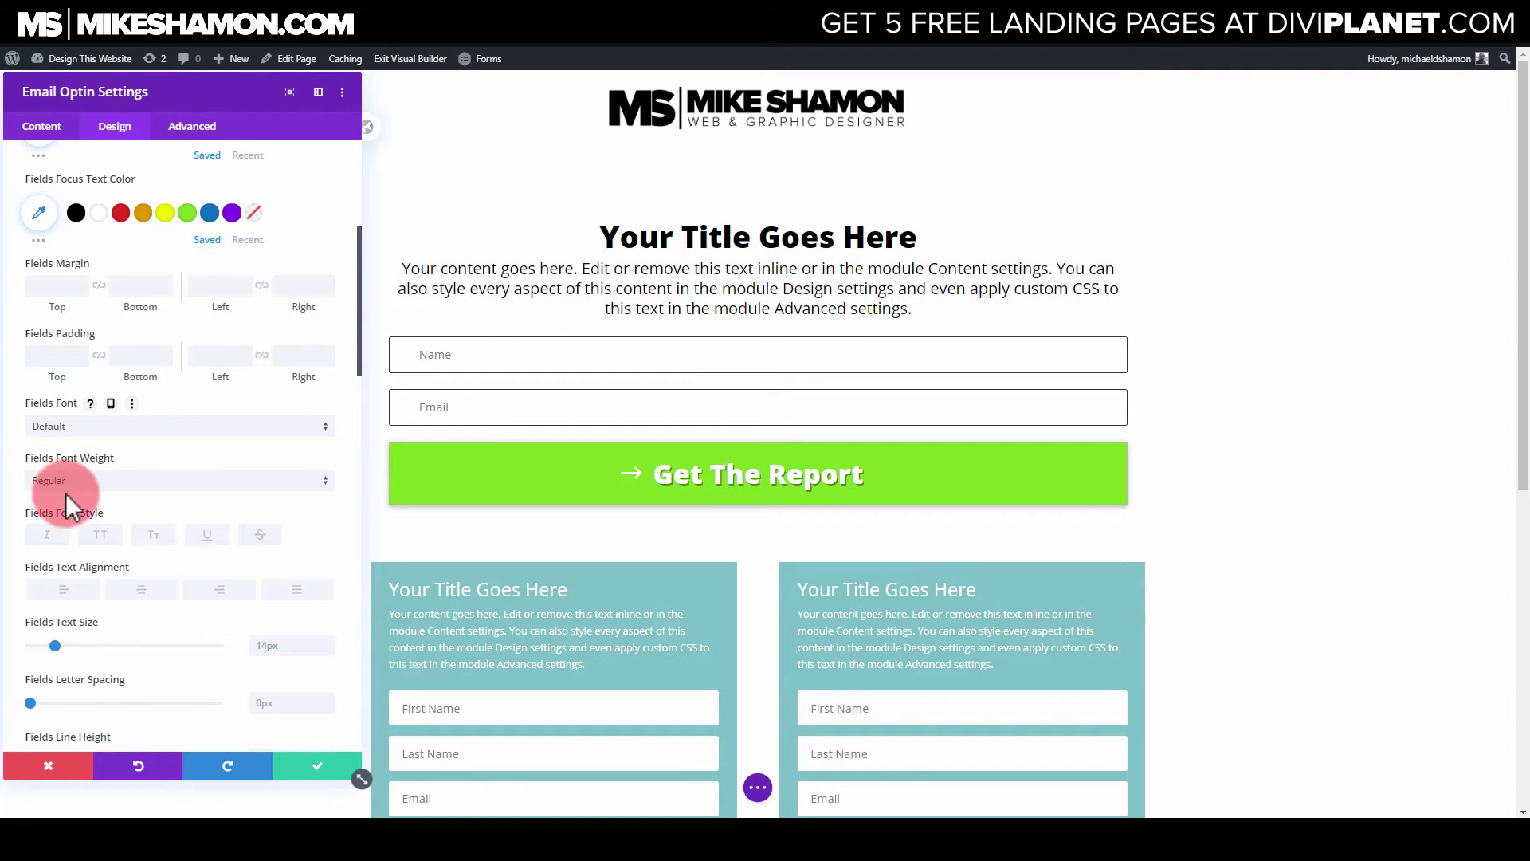
drag(59, 646, 74, 647)
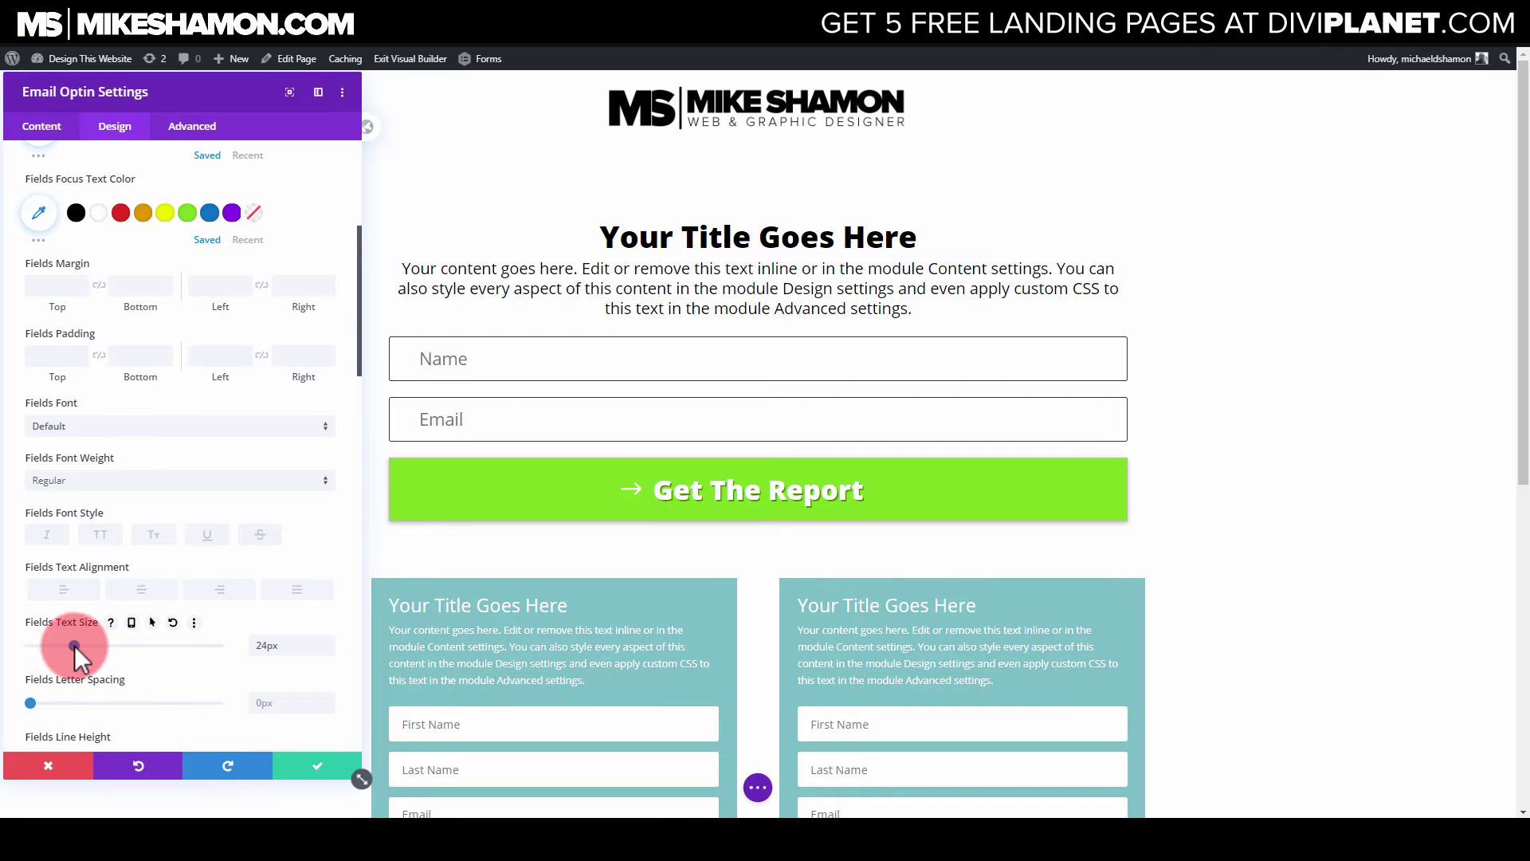
scroll(700, 365, down, 3)
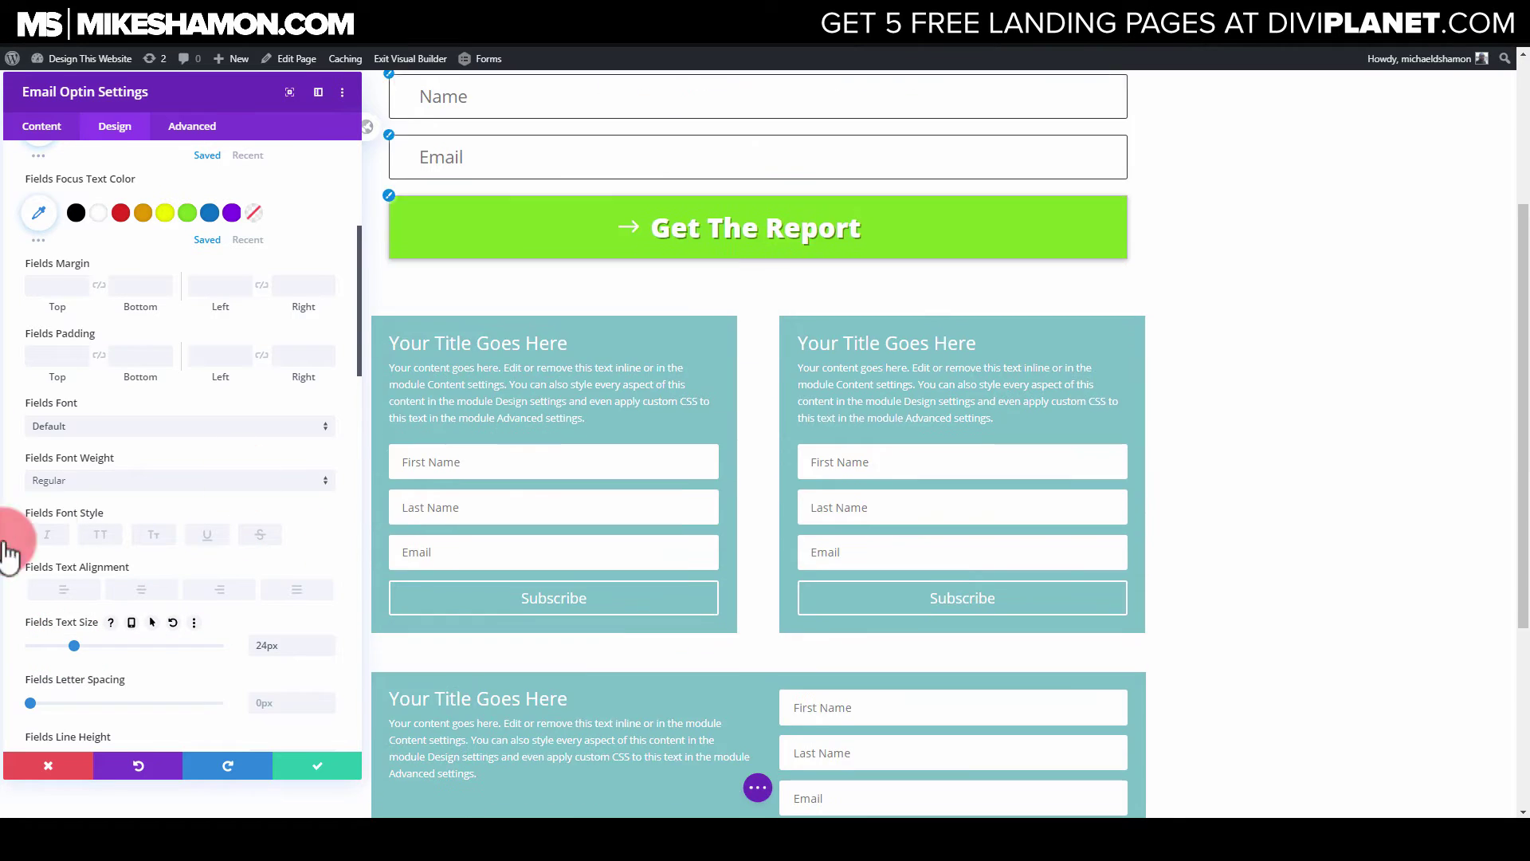
scroll(673, 414, up, 2)
drag(70, 652, 70, 647)
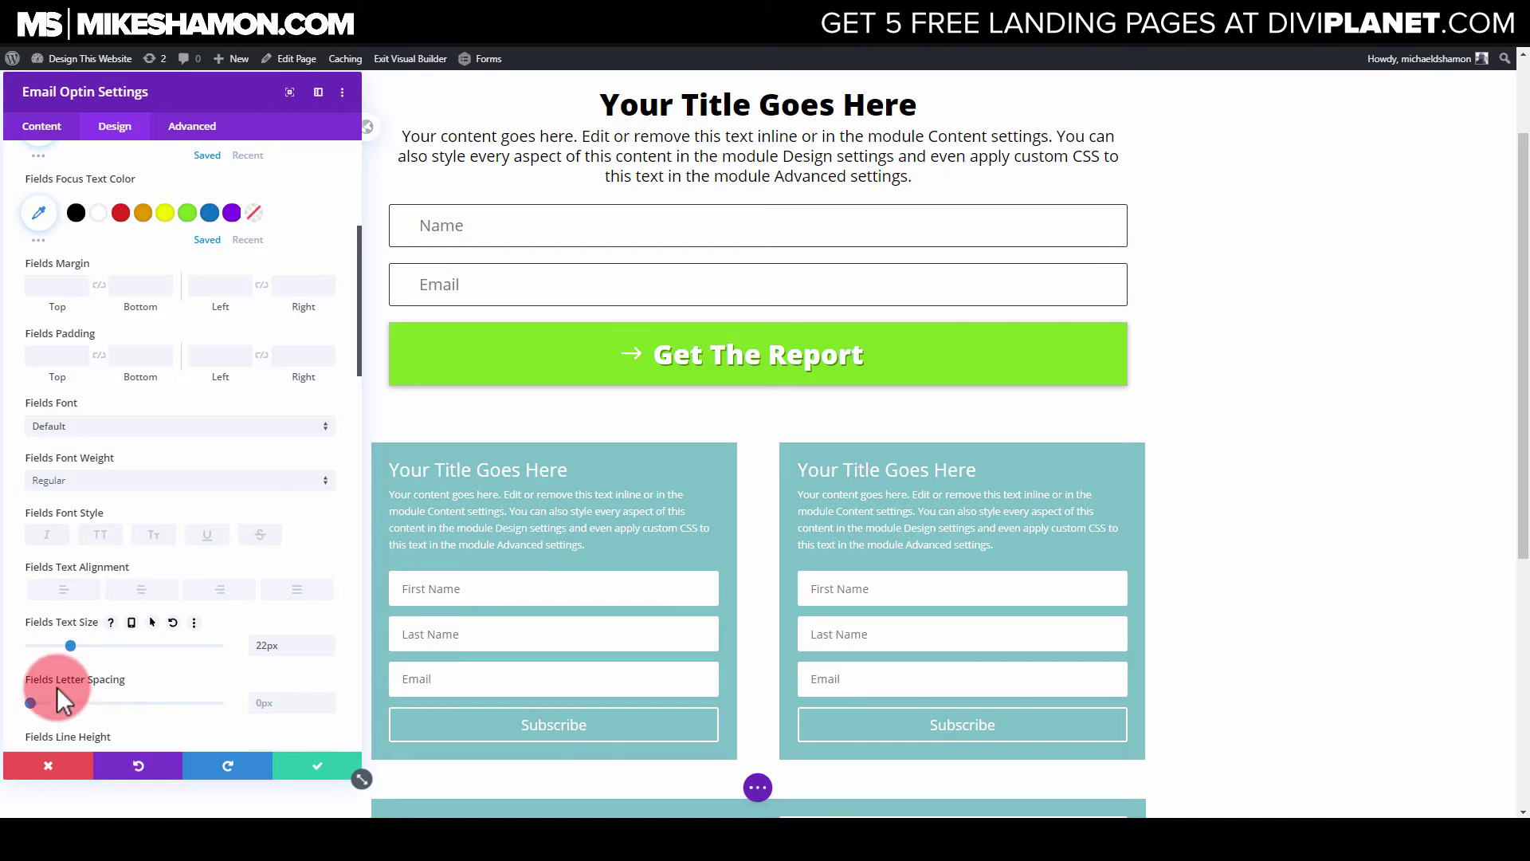
Review the fields' text shadow, rounded corners, border, focus border and box shadow options
scroll(62, 684, down, 4)
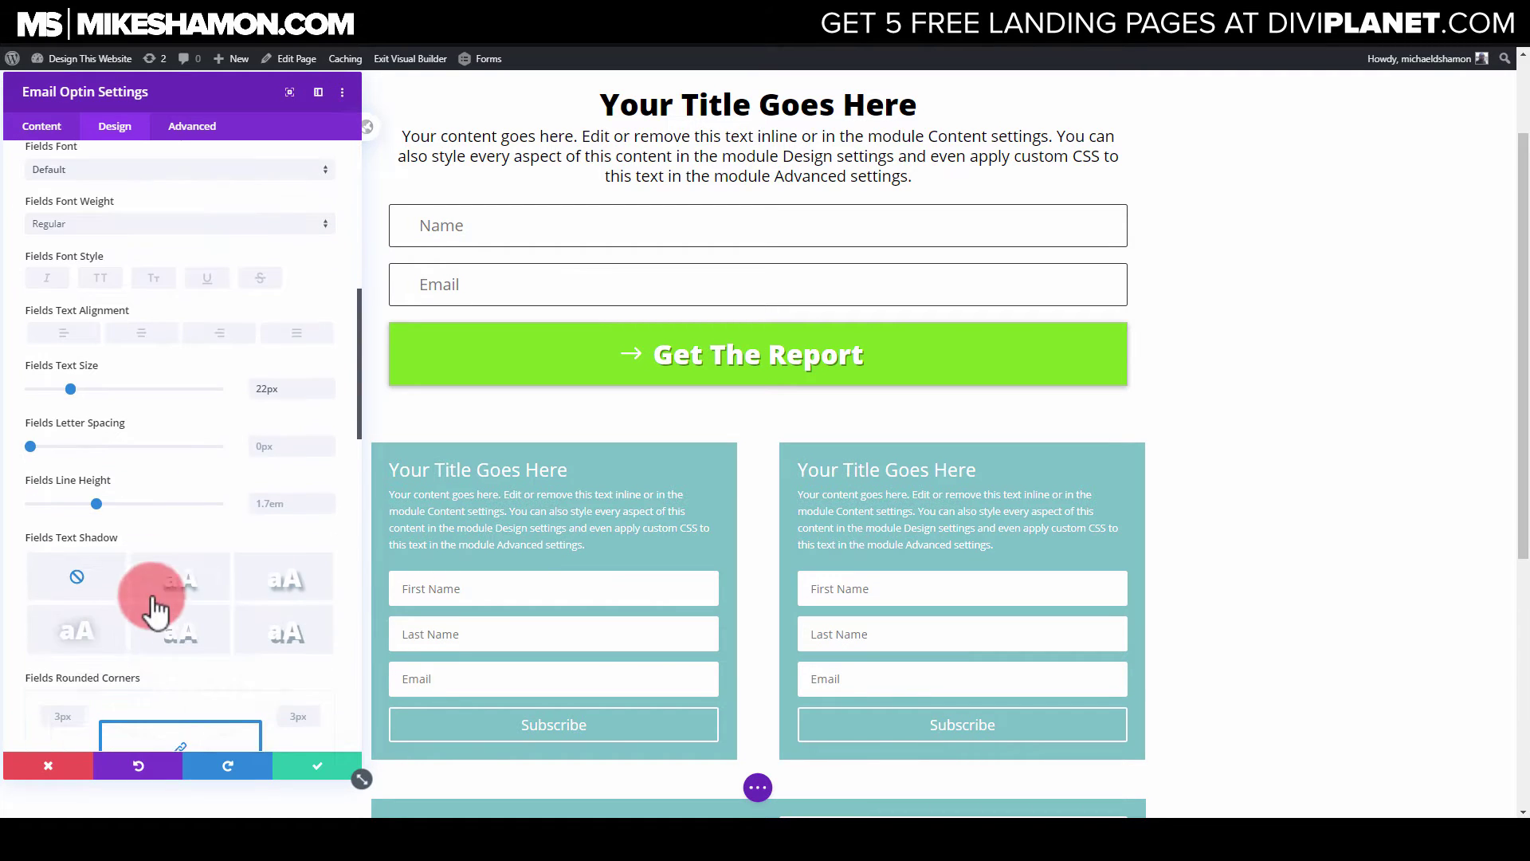
scroll(273, 656, down, 6)
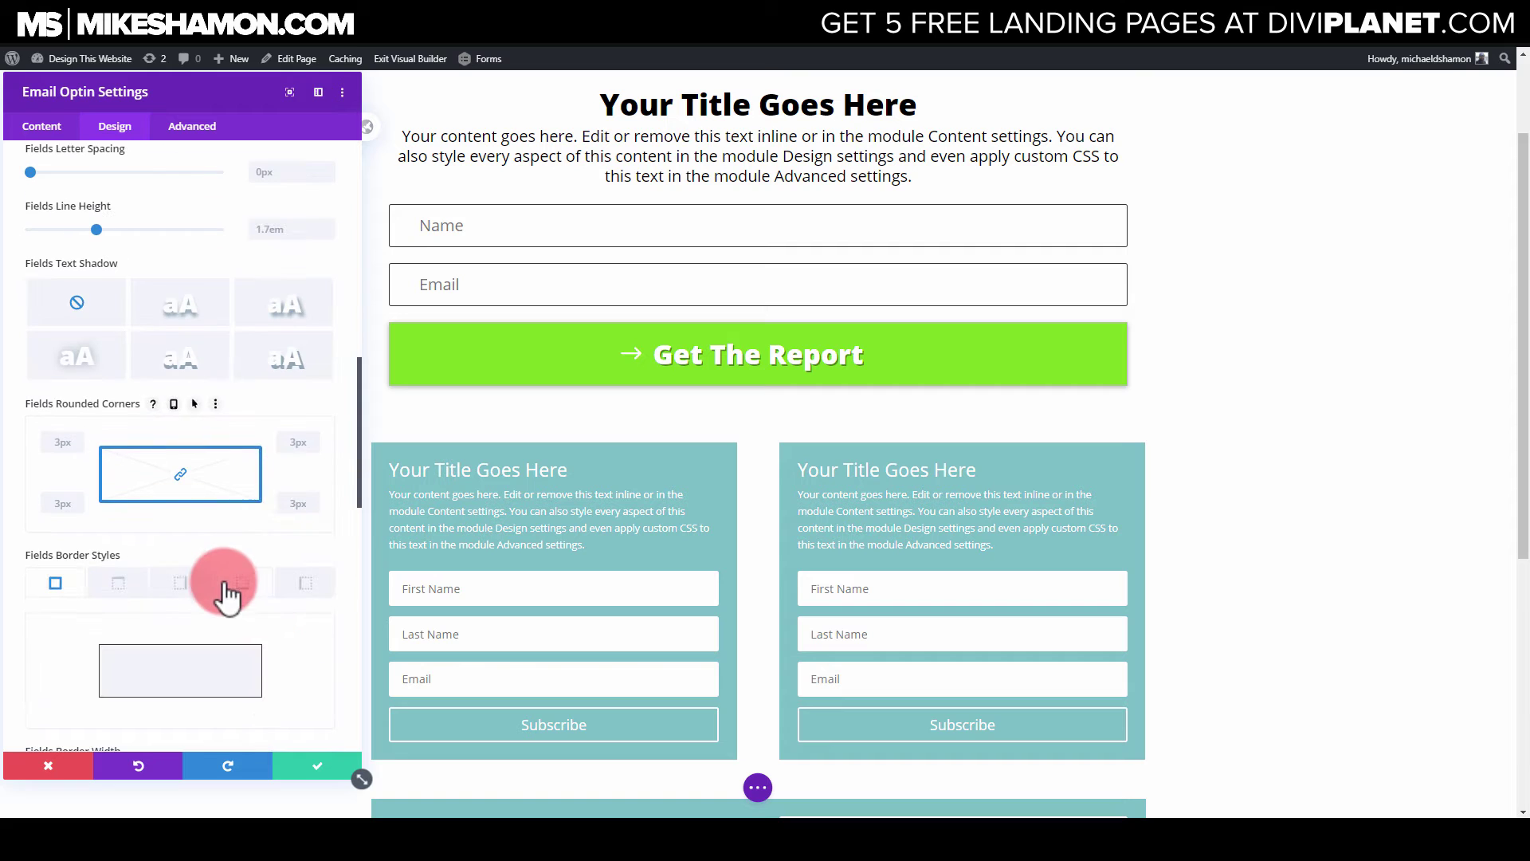
scroll(617, 446, up, 2)
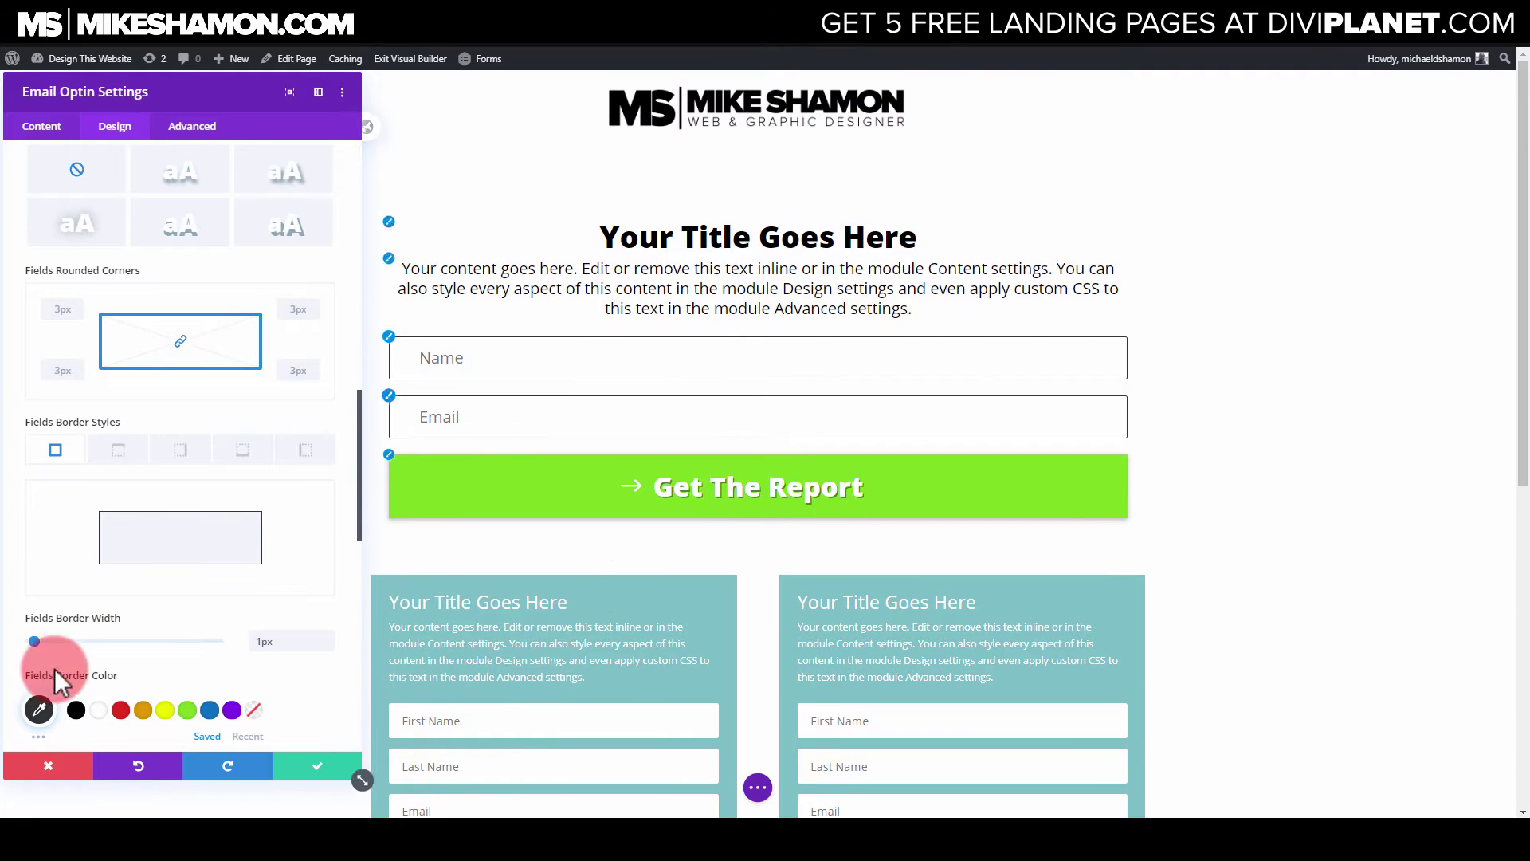
scroll(110, 642, down, 2)
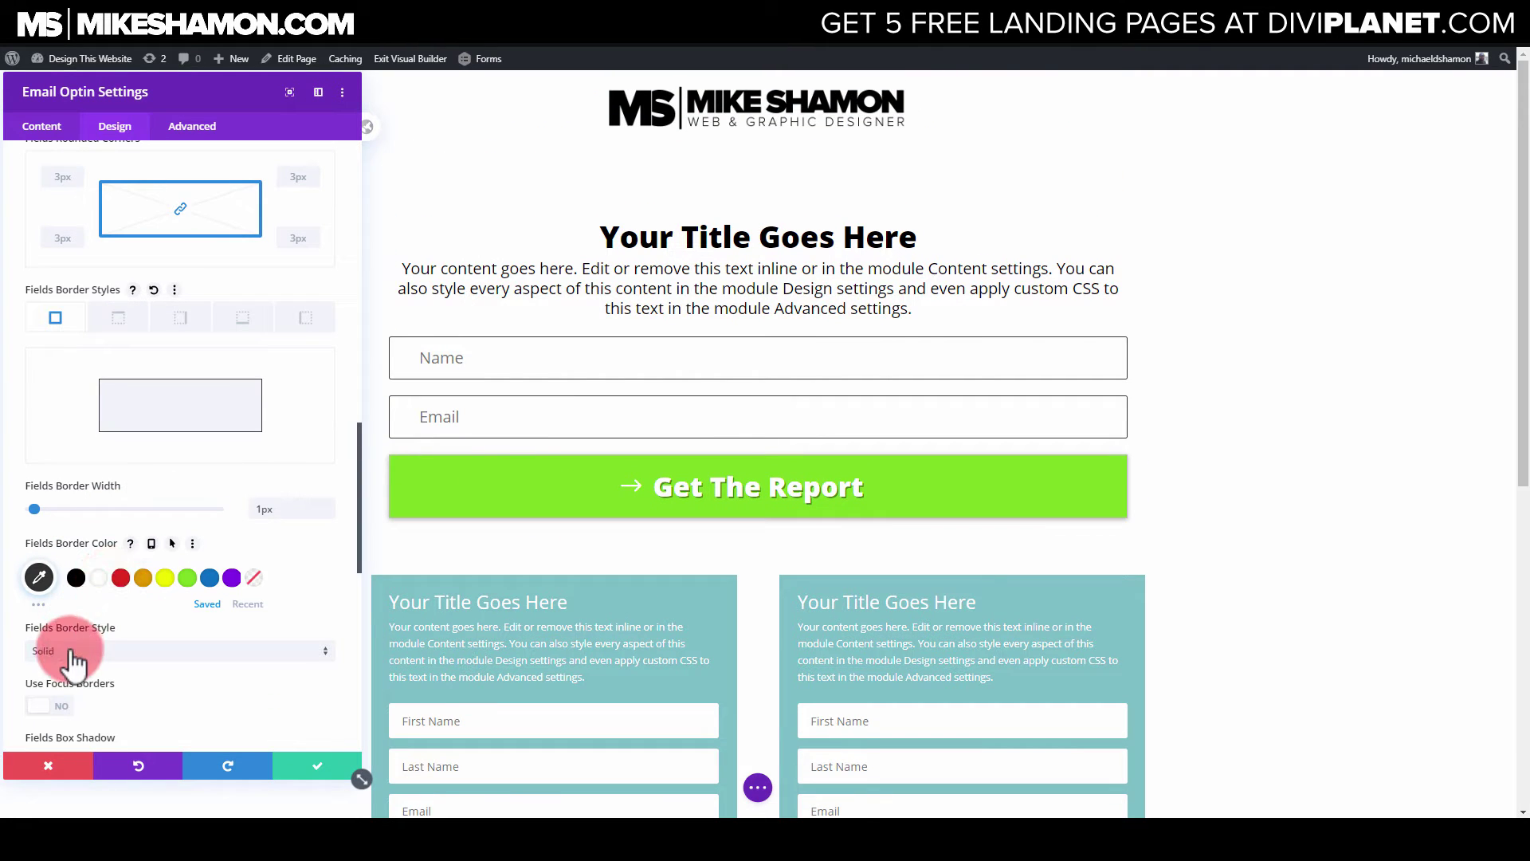
scroll(72, 661, down, 2)
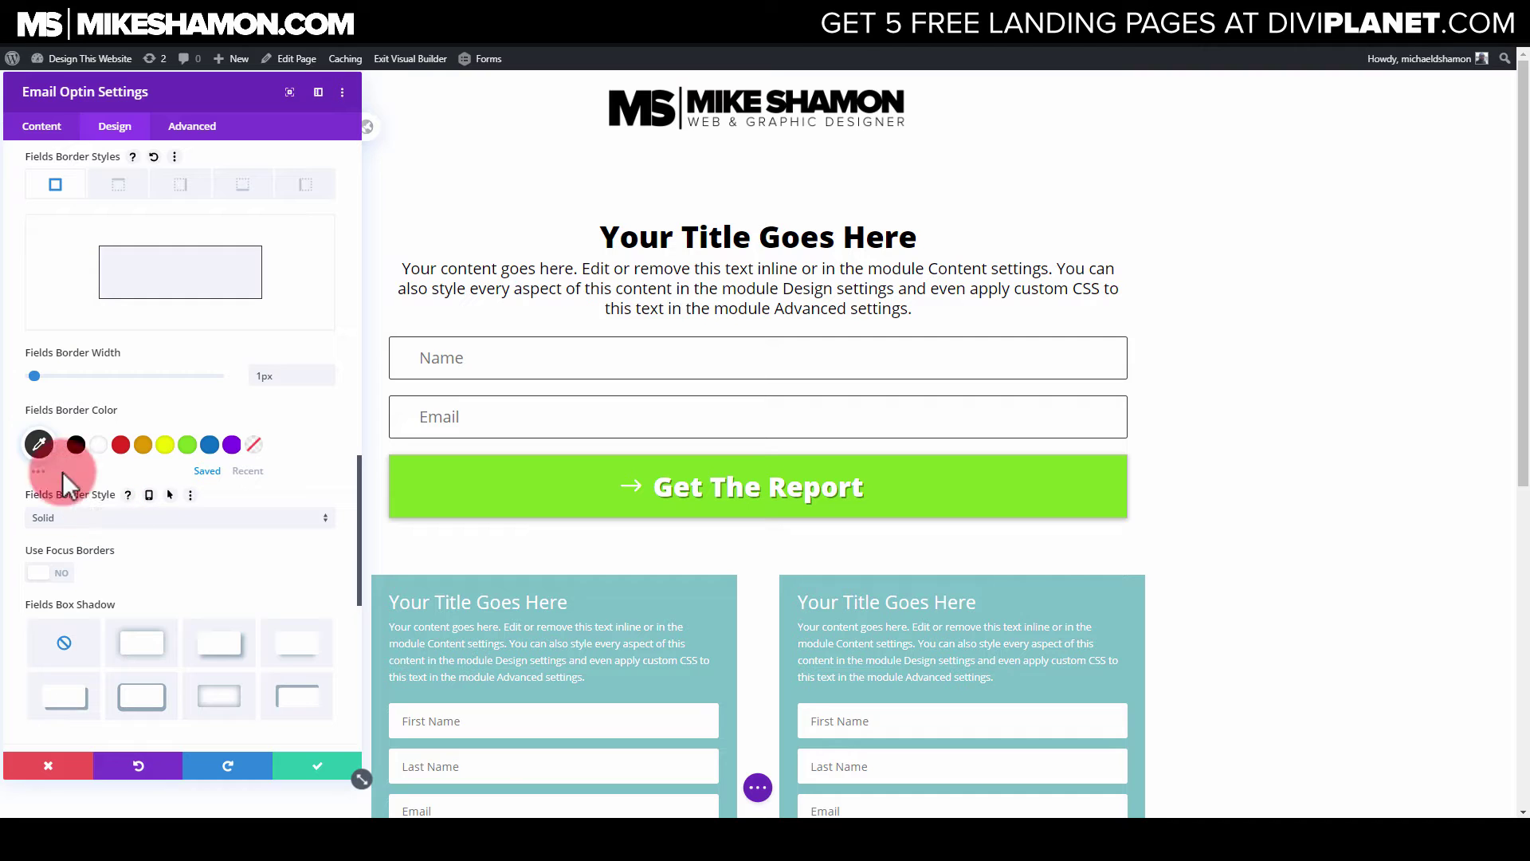
click(76, 444)
click(43, 574)
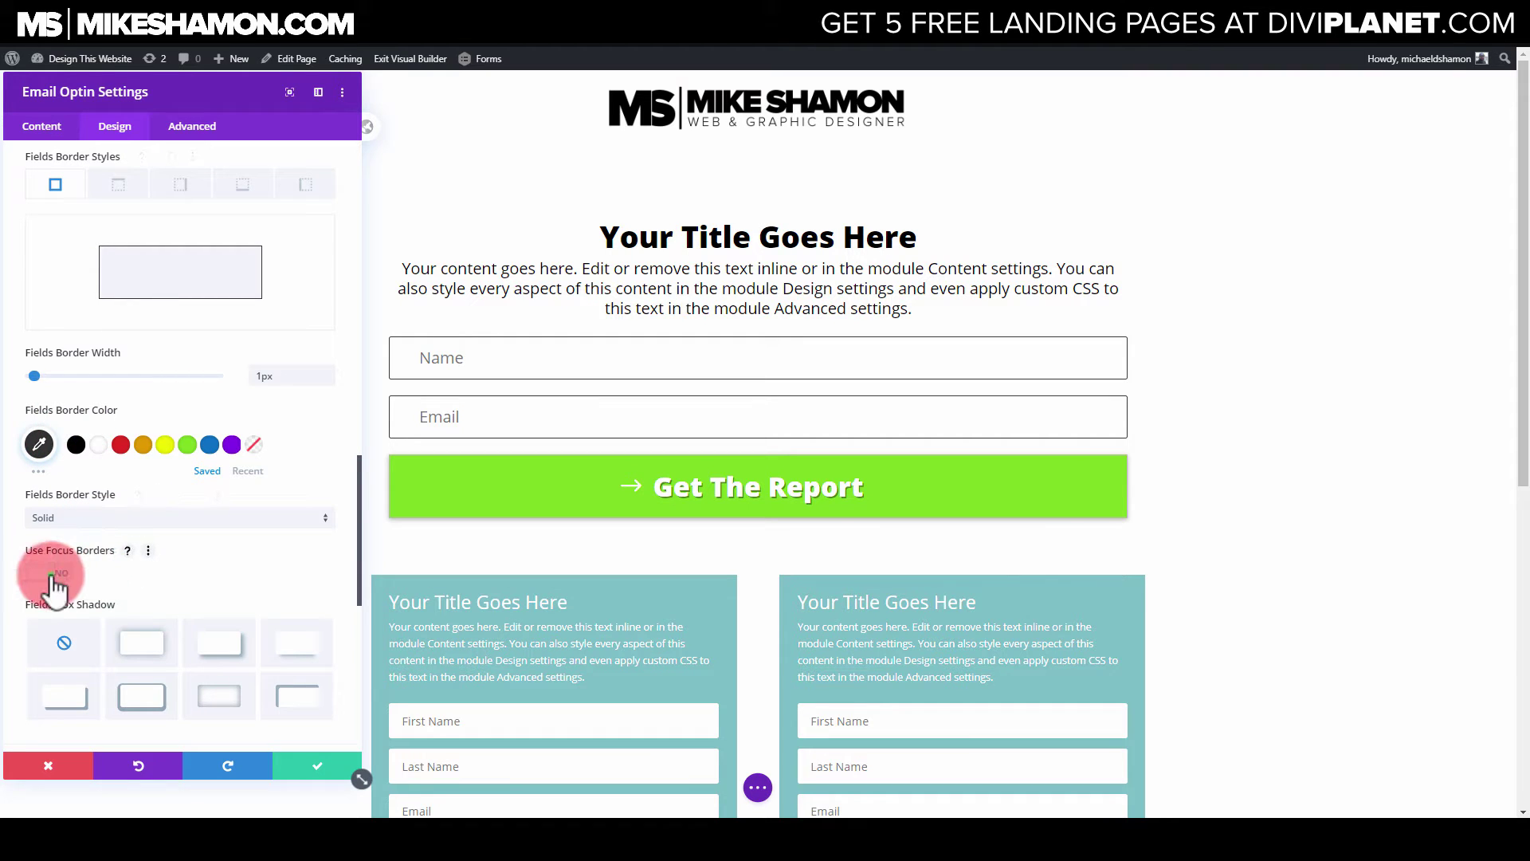
click(44, 574)
scroll(199, 548, down, 4)
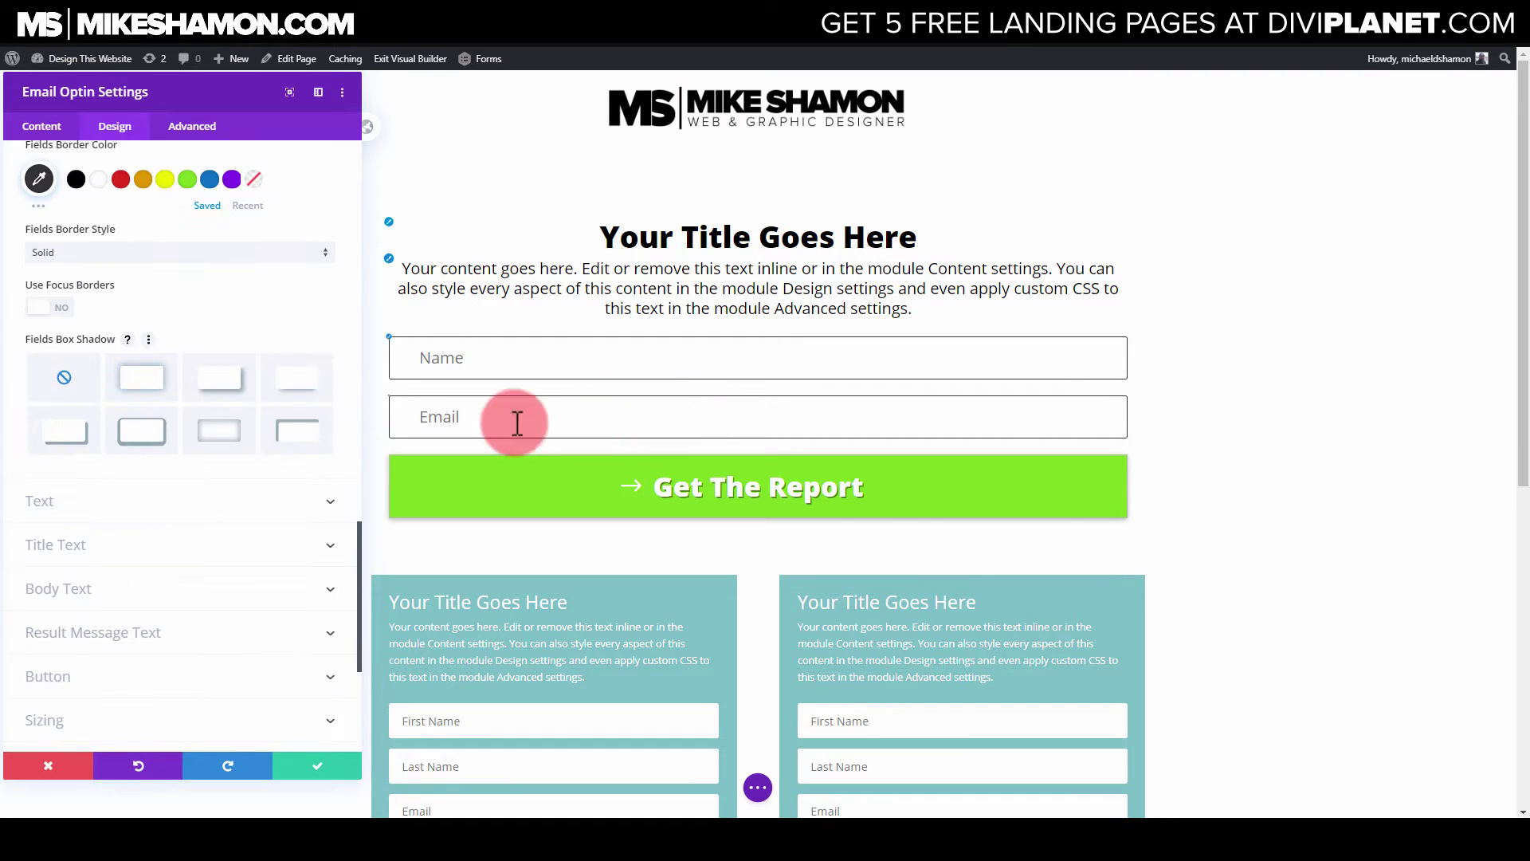
scroll(168, 538, down, 2)
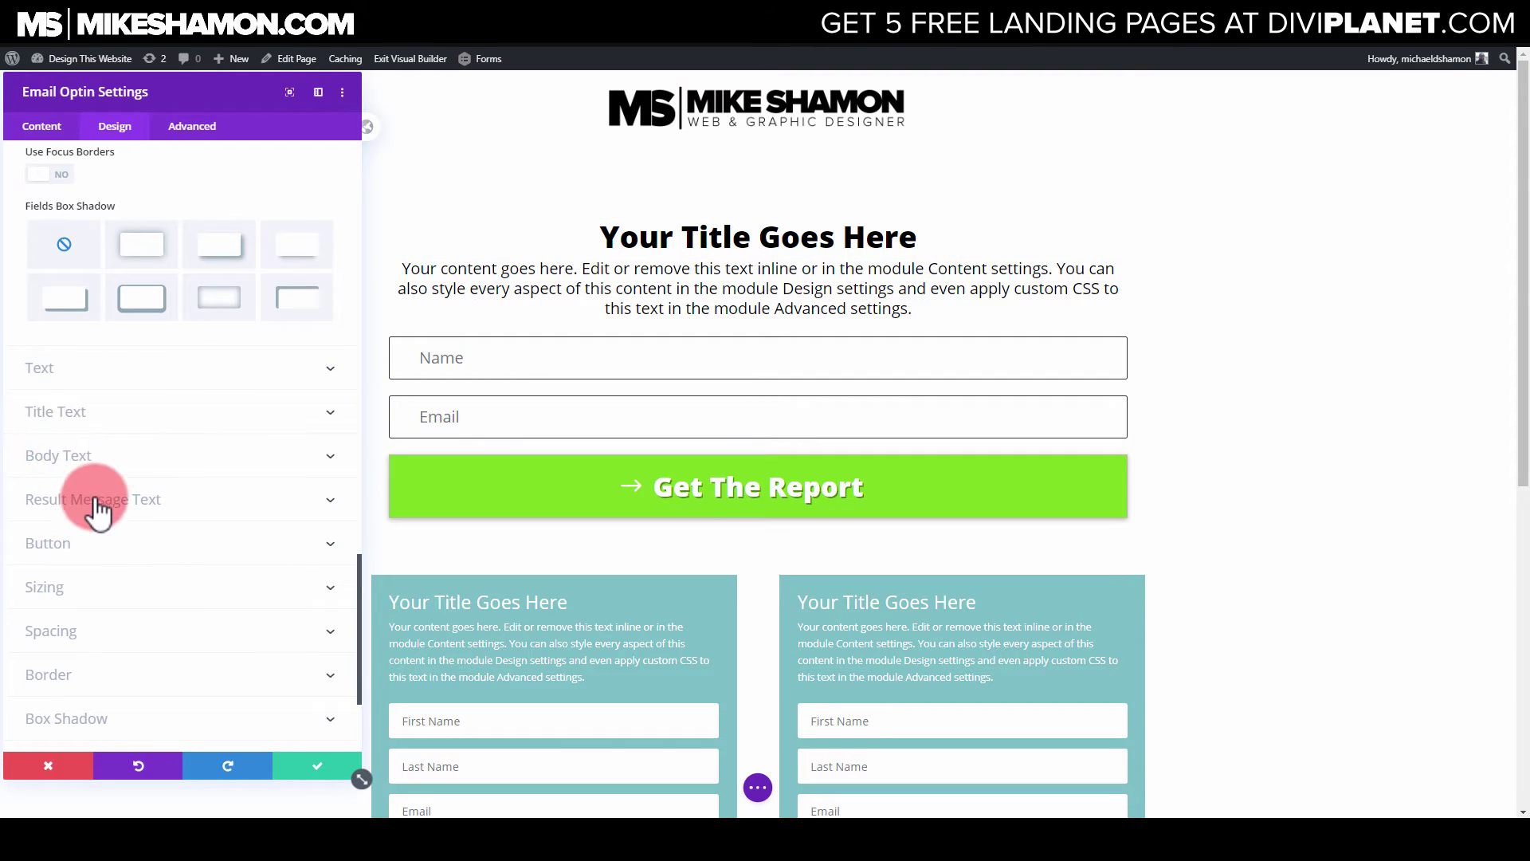
scroll(215, 502, up, 3)
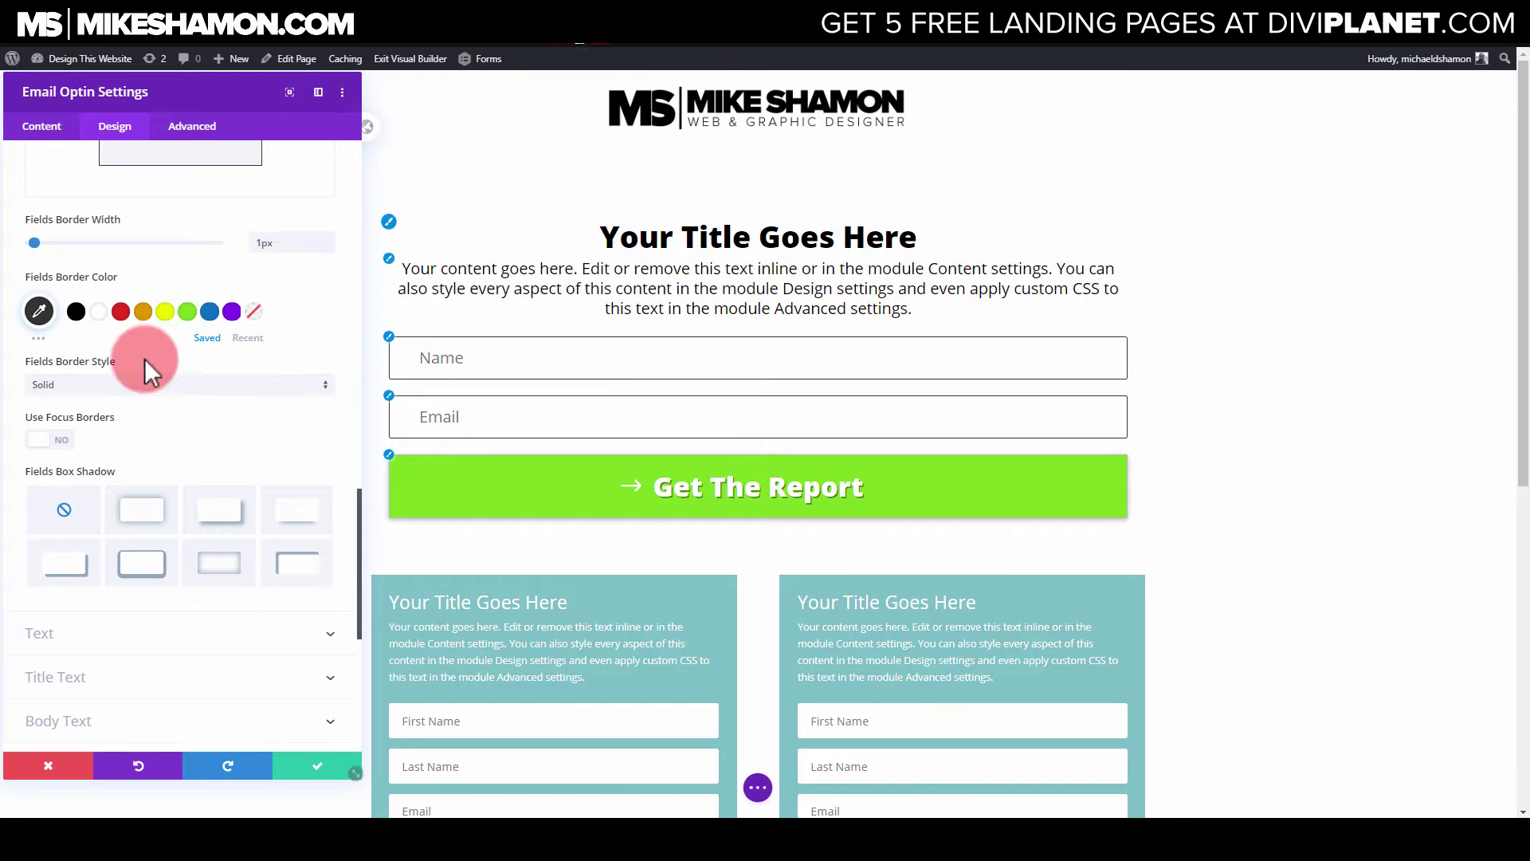
scroll(144, 352, up, 6)
Save the top optin module's settings
mouse_move(196, 89)
mouse_down()
mouse_move(246, 178)
mouse_move(194, 75)
mouse_move(194, 96)
mouse_up()
click(319, 774)
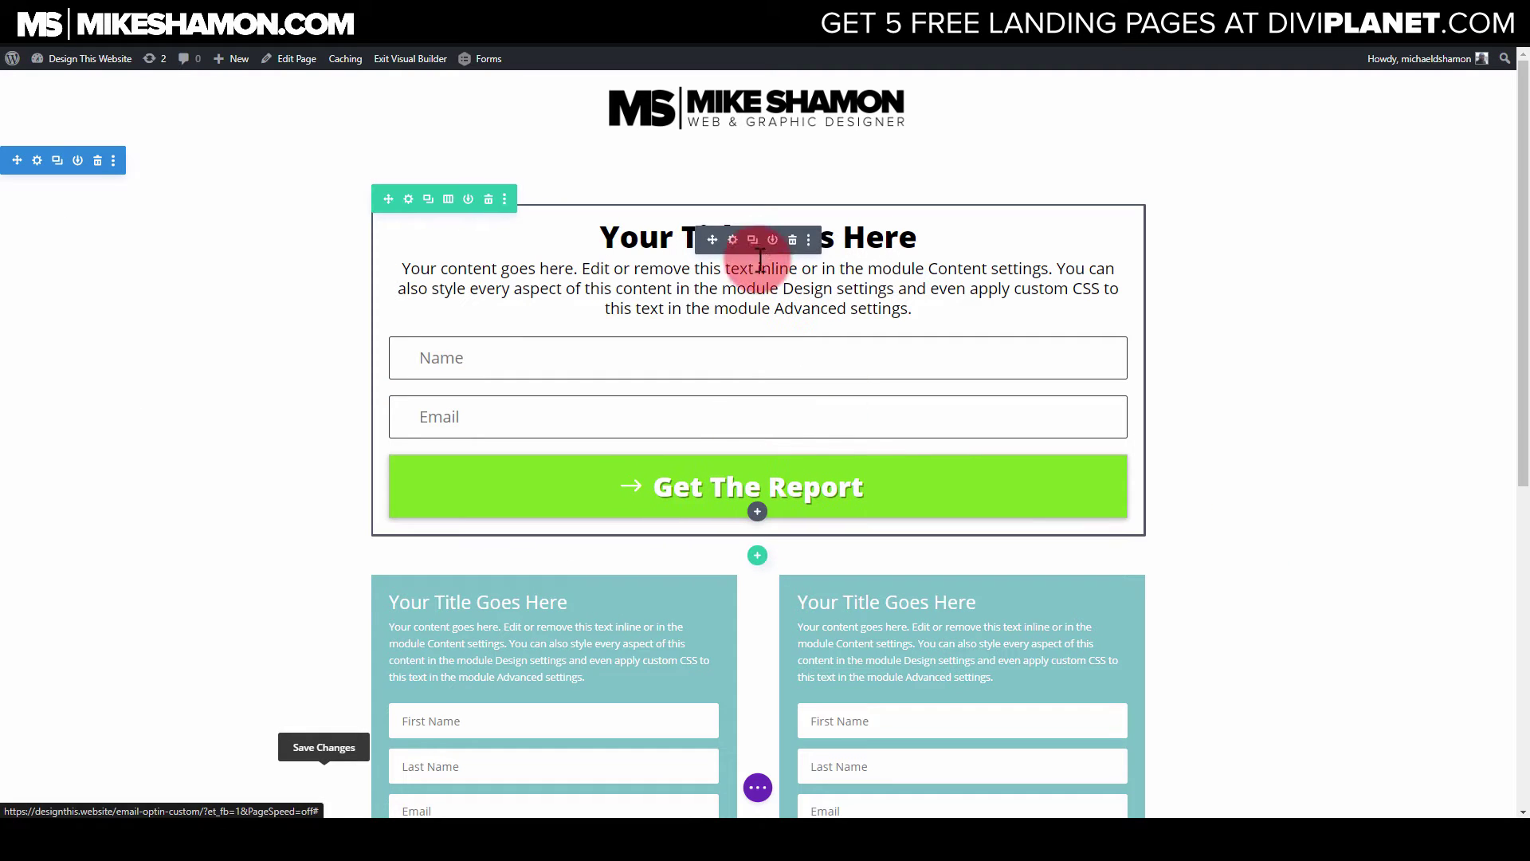
Give the top optin's button a darker green hover background (#48bc1e) and save the module
click(734, 253)
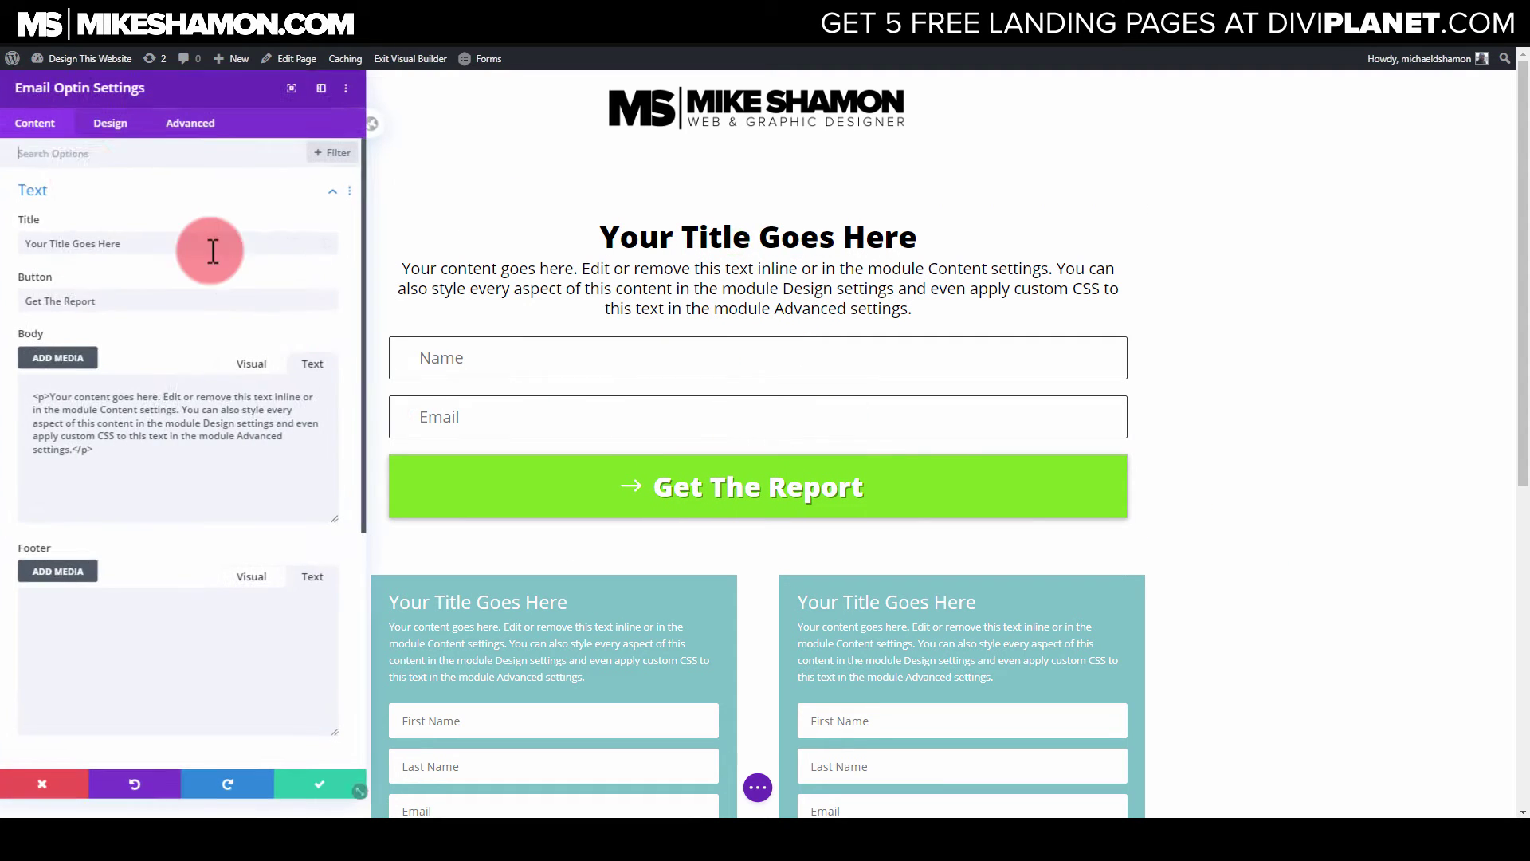
click(64, 199)
click(110, 133)
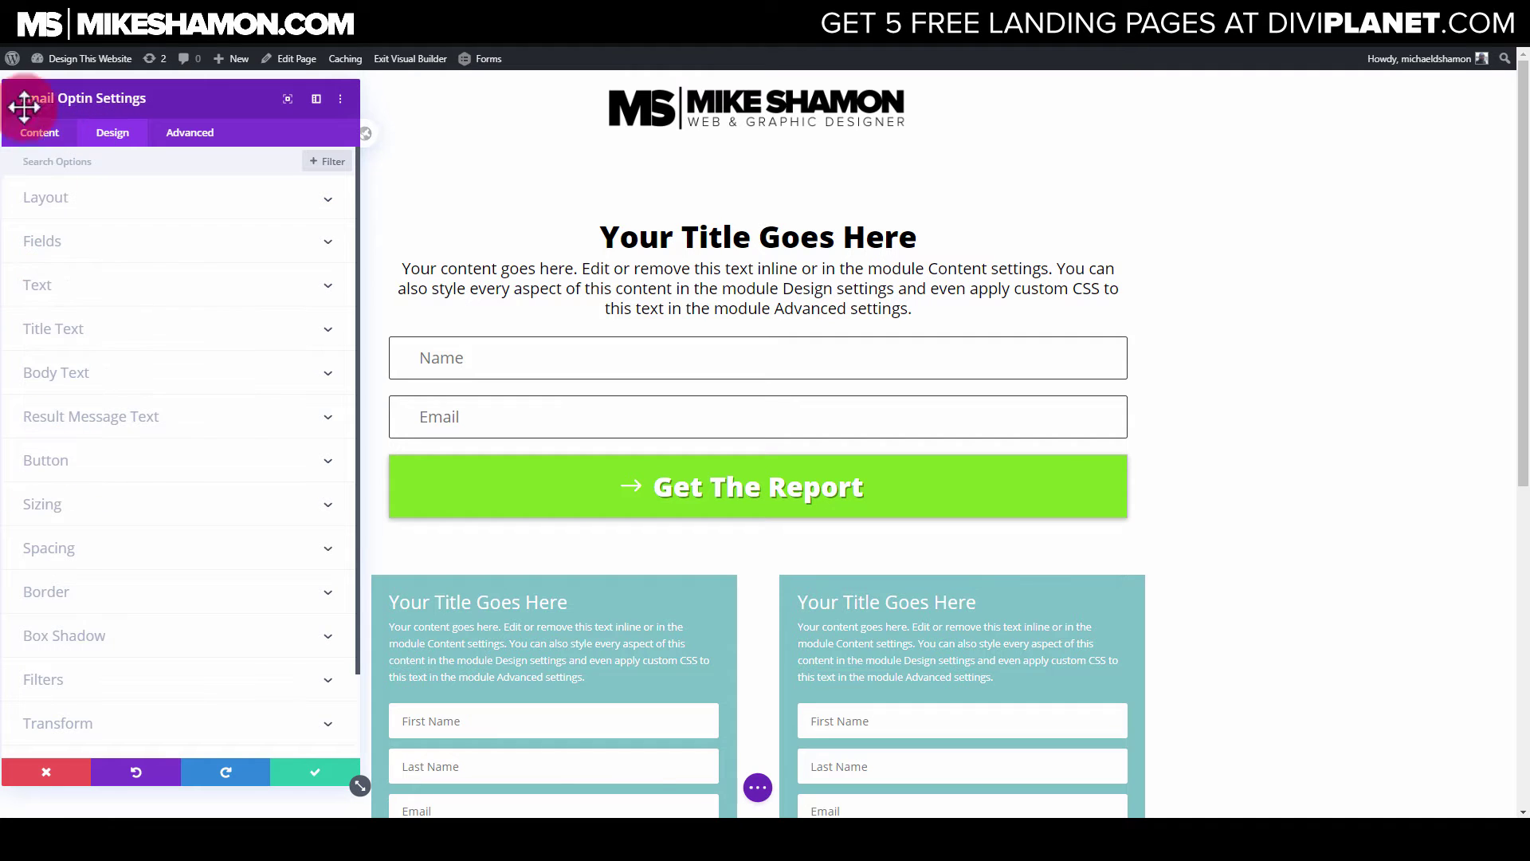
click(46, 143)
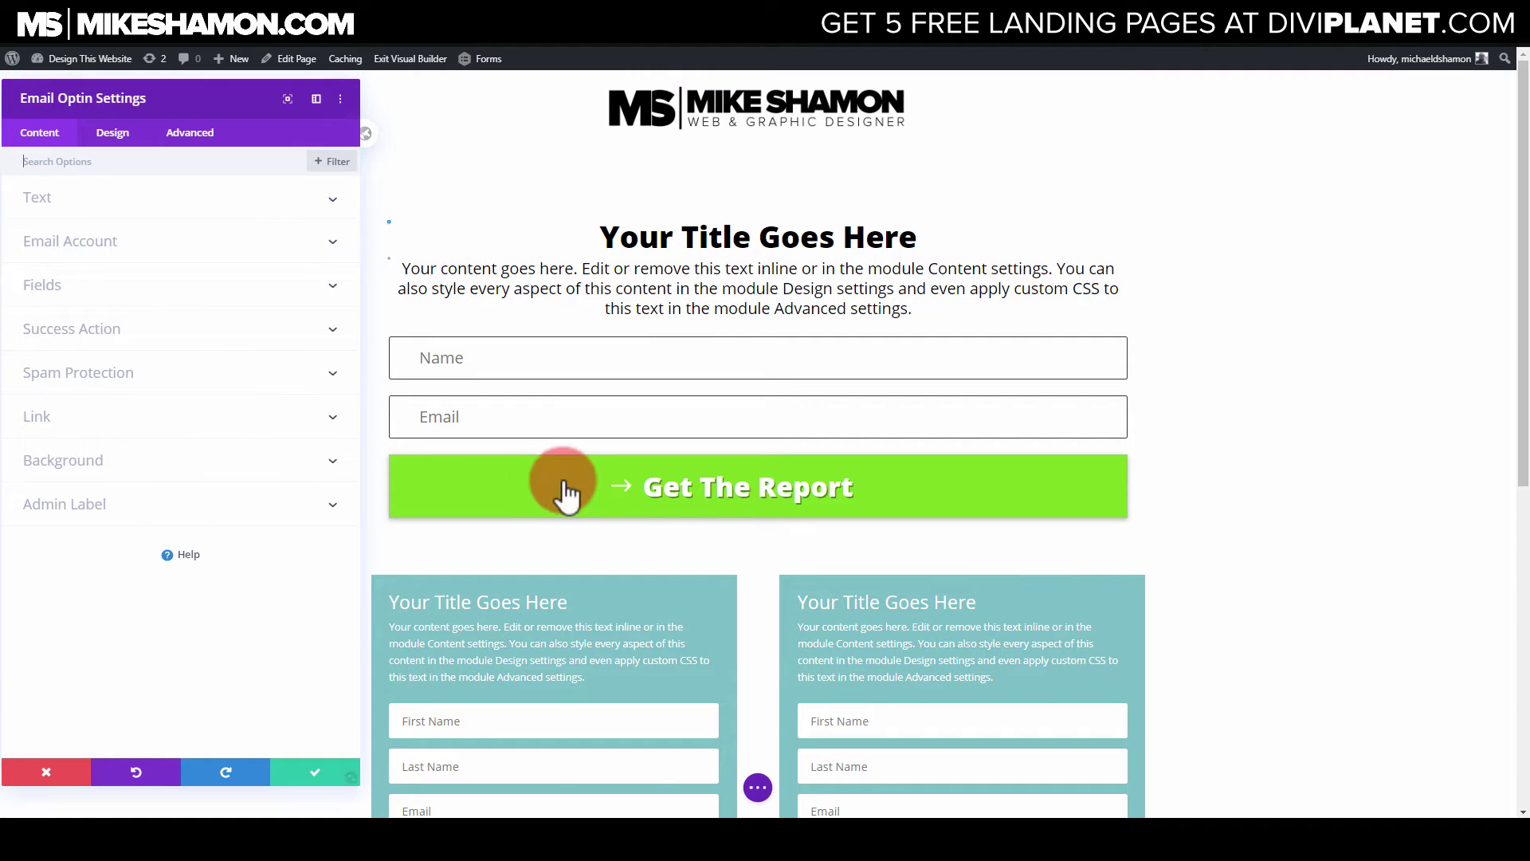
click(389, 455)
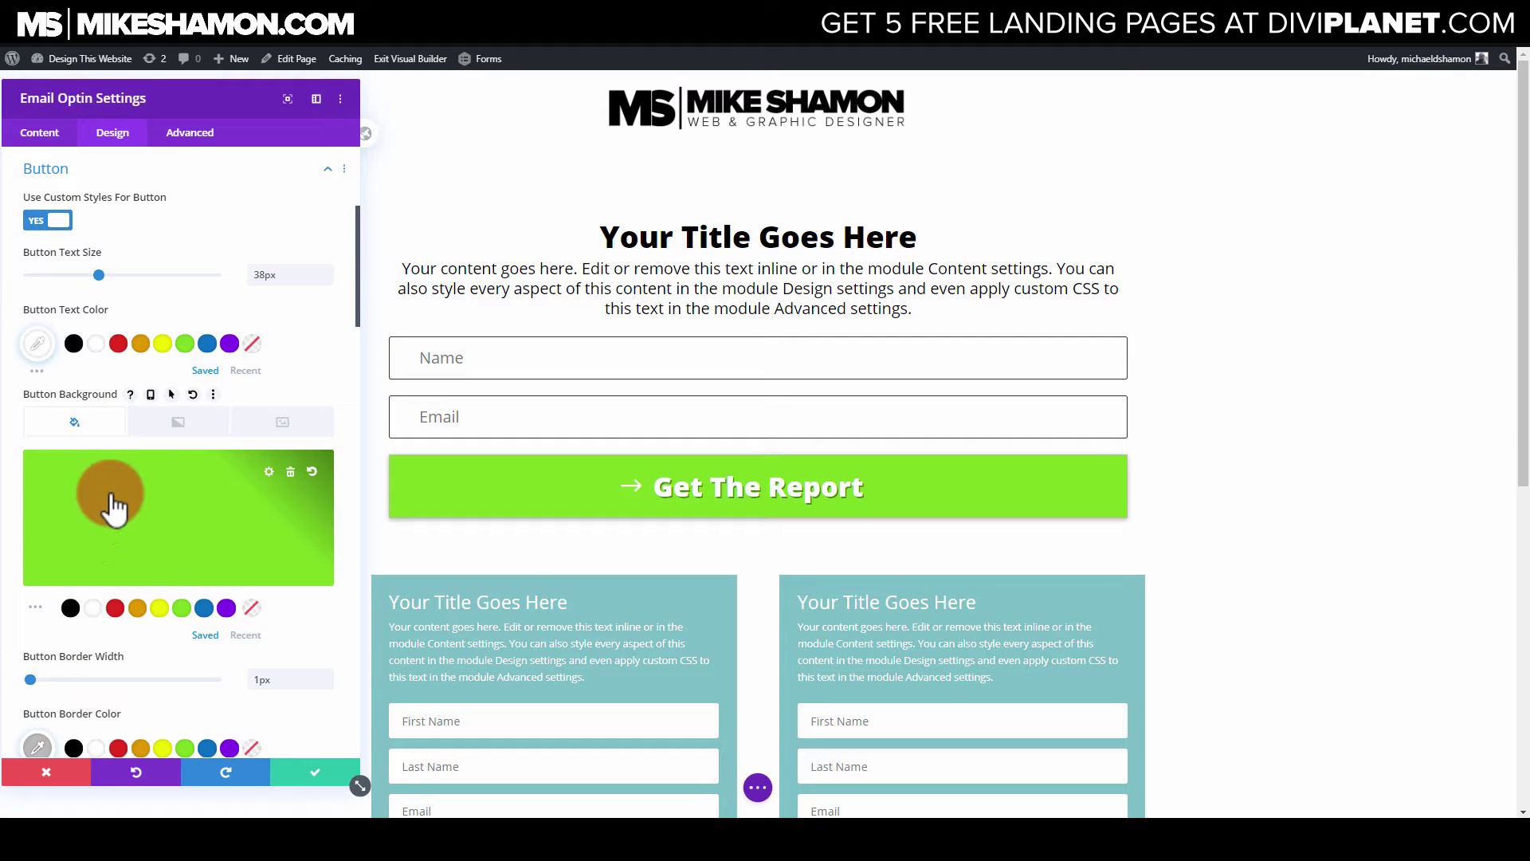
click(172, 395)
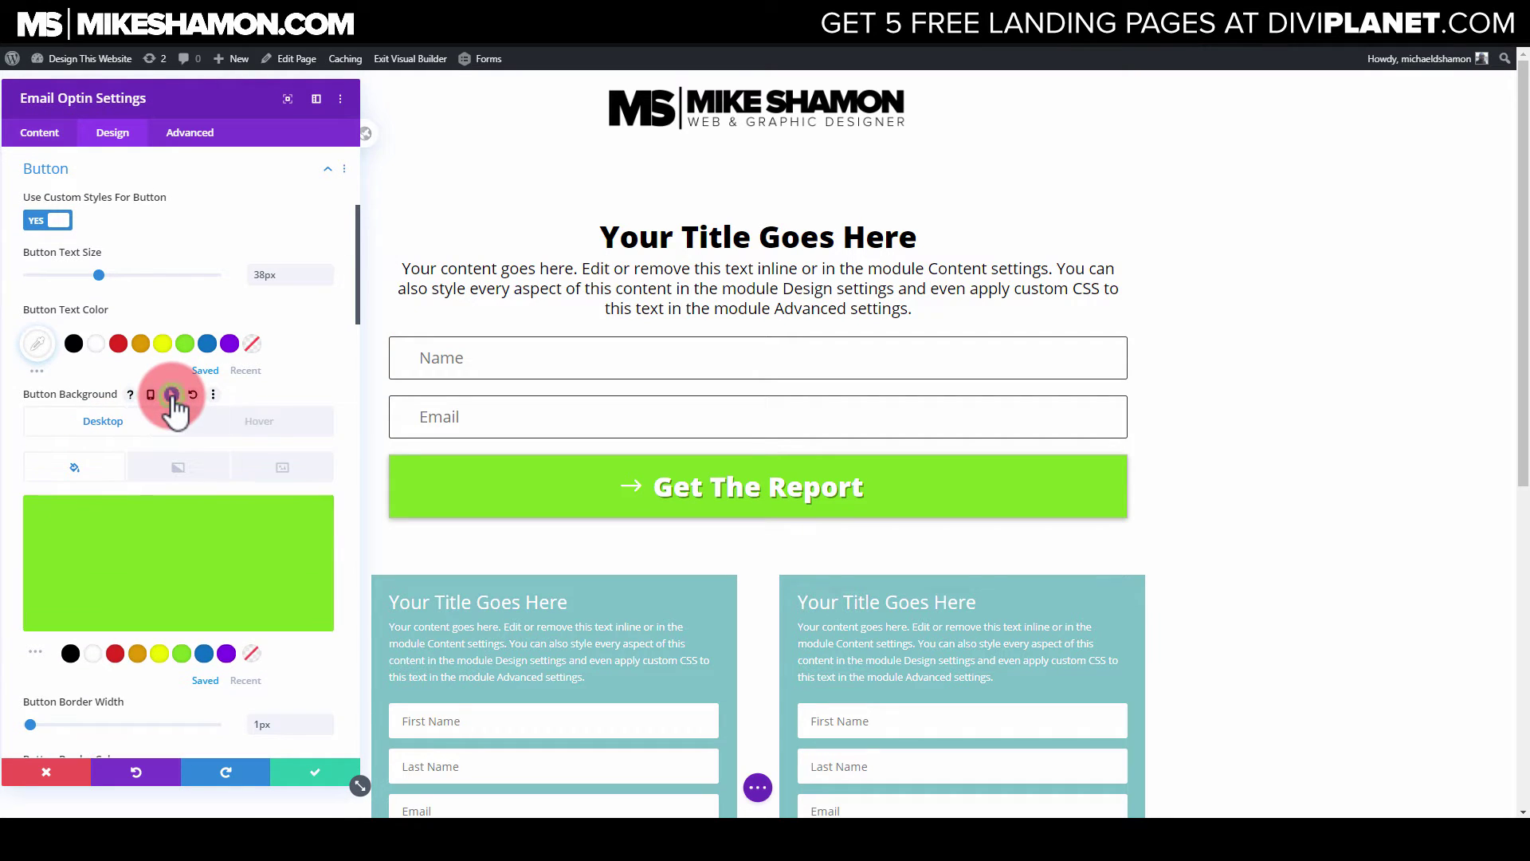
click(259, 422)
click(256, 580)
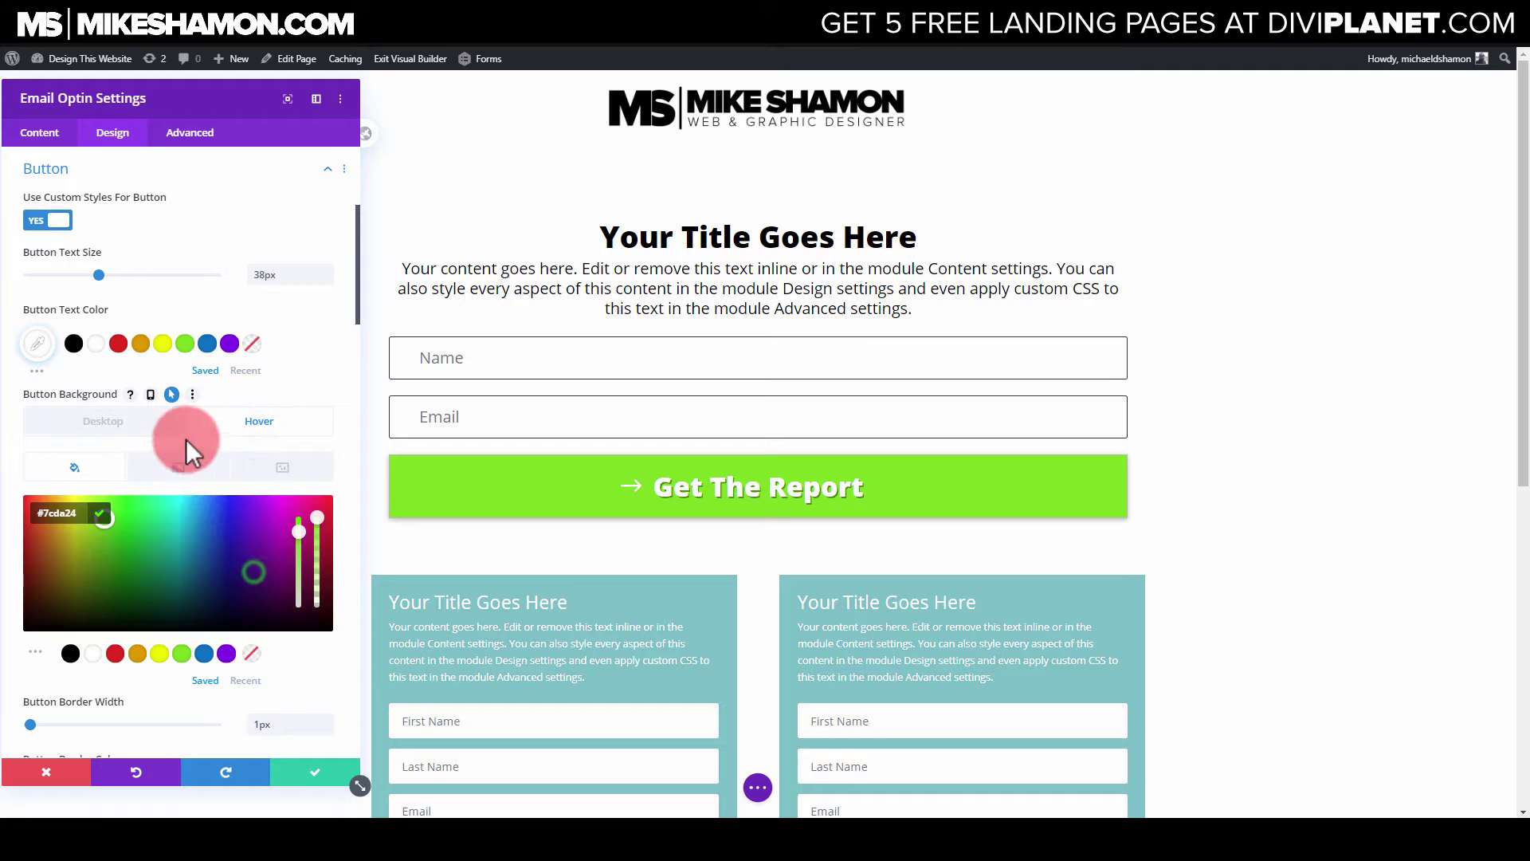
click(104, 562)
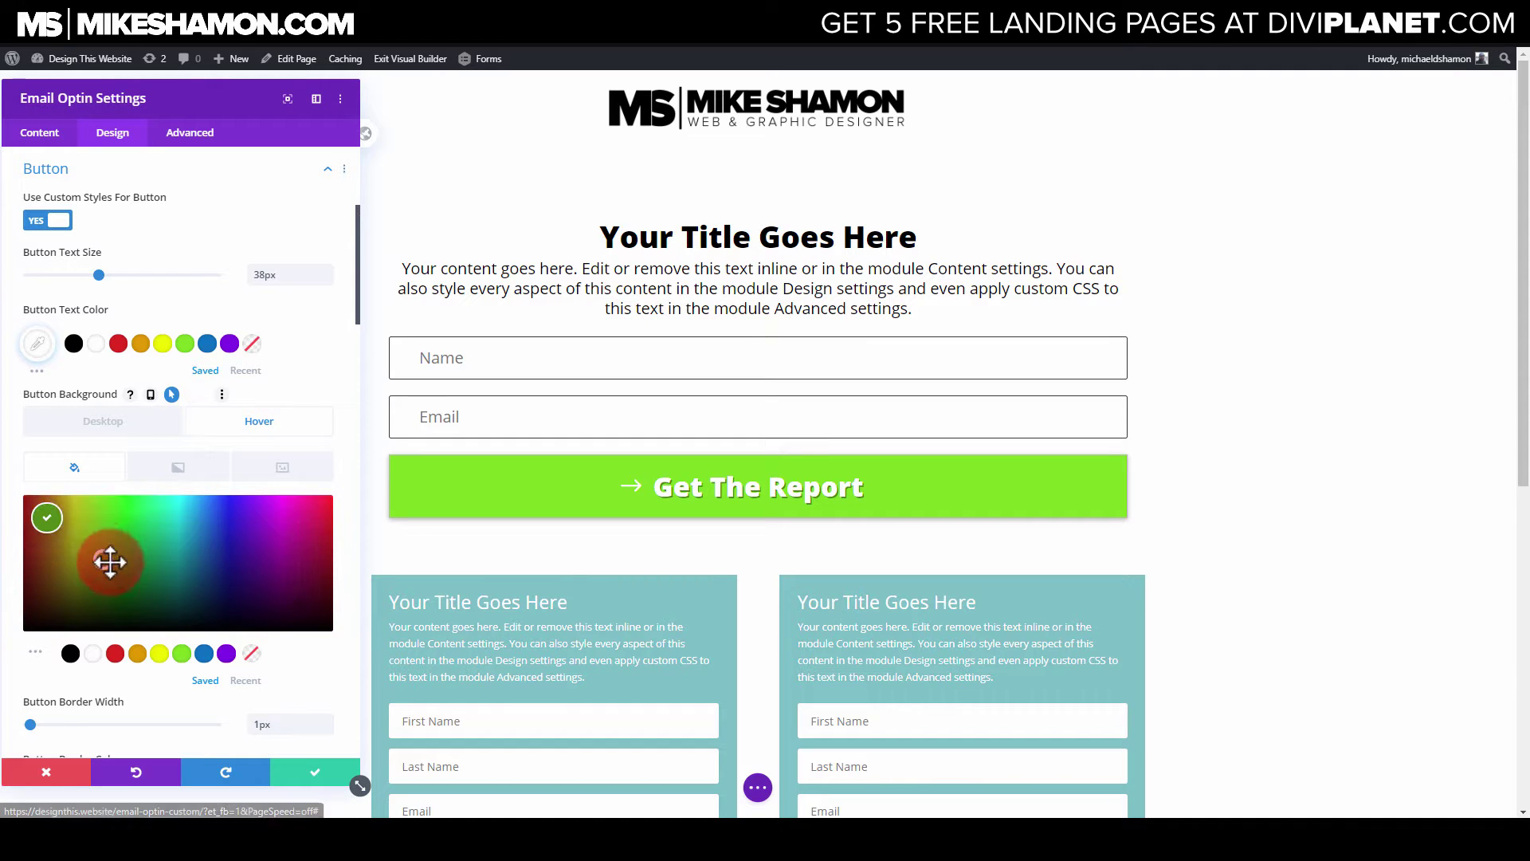
mouse_move(123, 519)
mouse_down()
mouse_move(111, 496)
mouse_move(103, 522)
mouse_move(120, 531)
mouse_up()
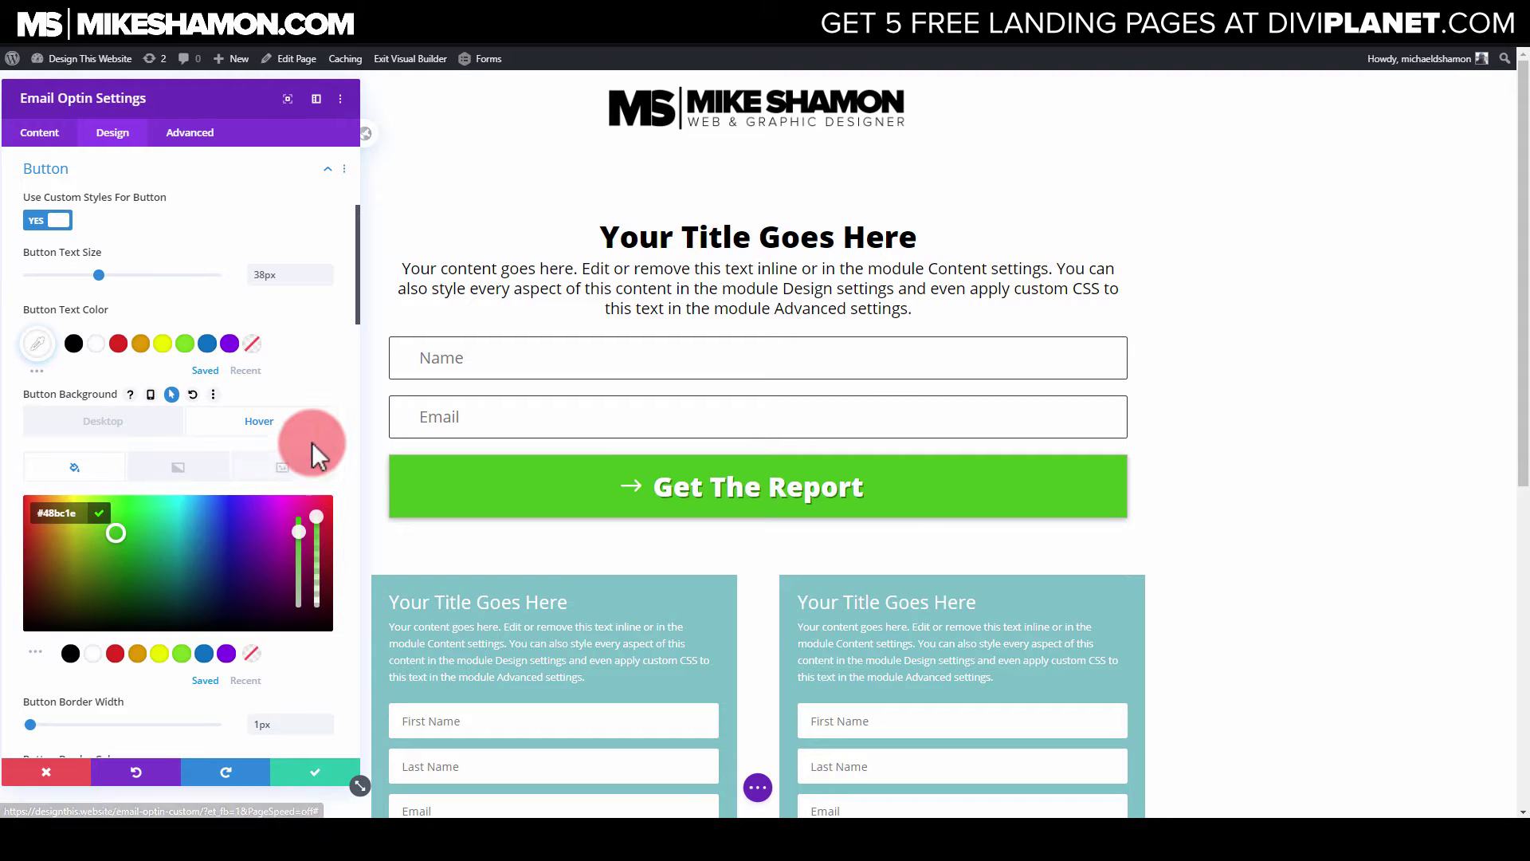
click(346, 471)
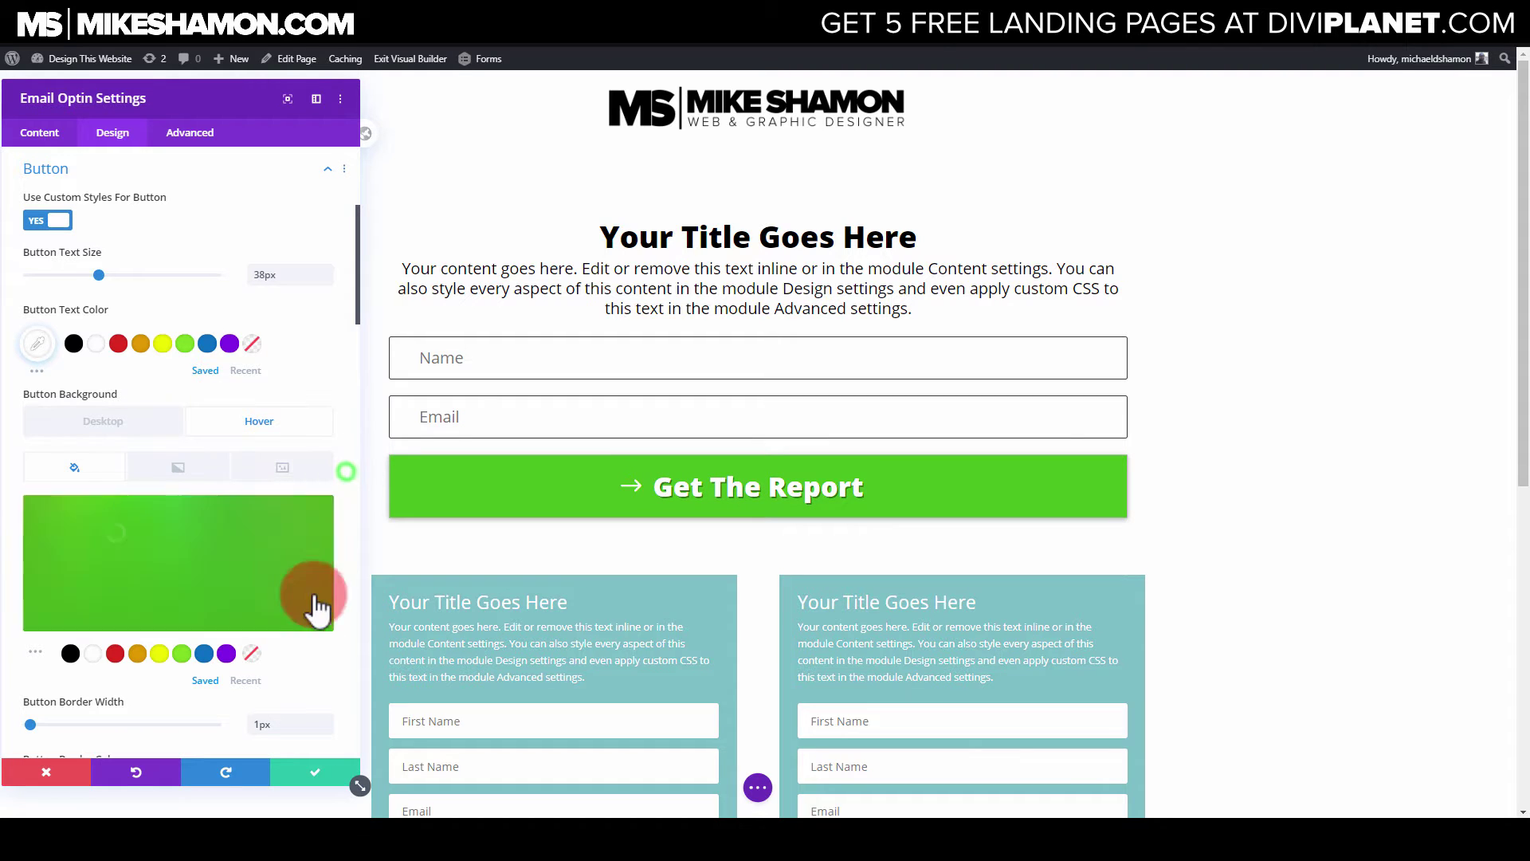
click(330, 771)
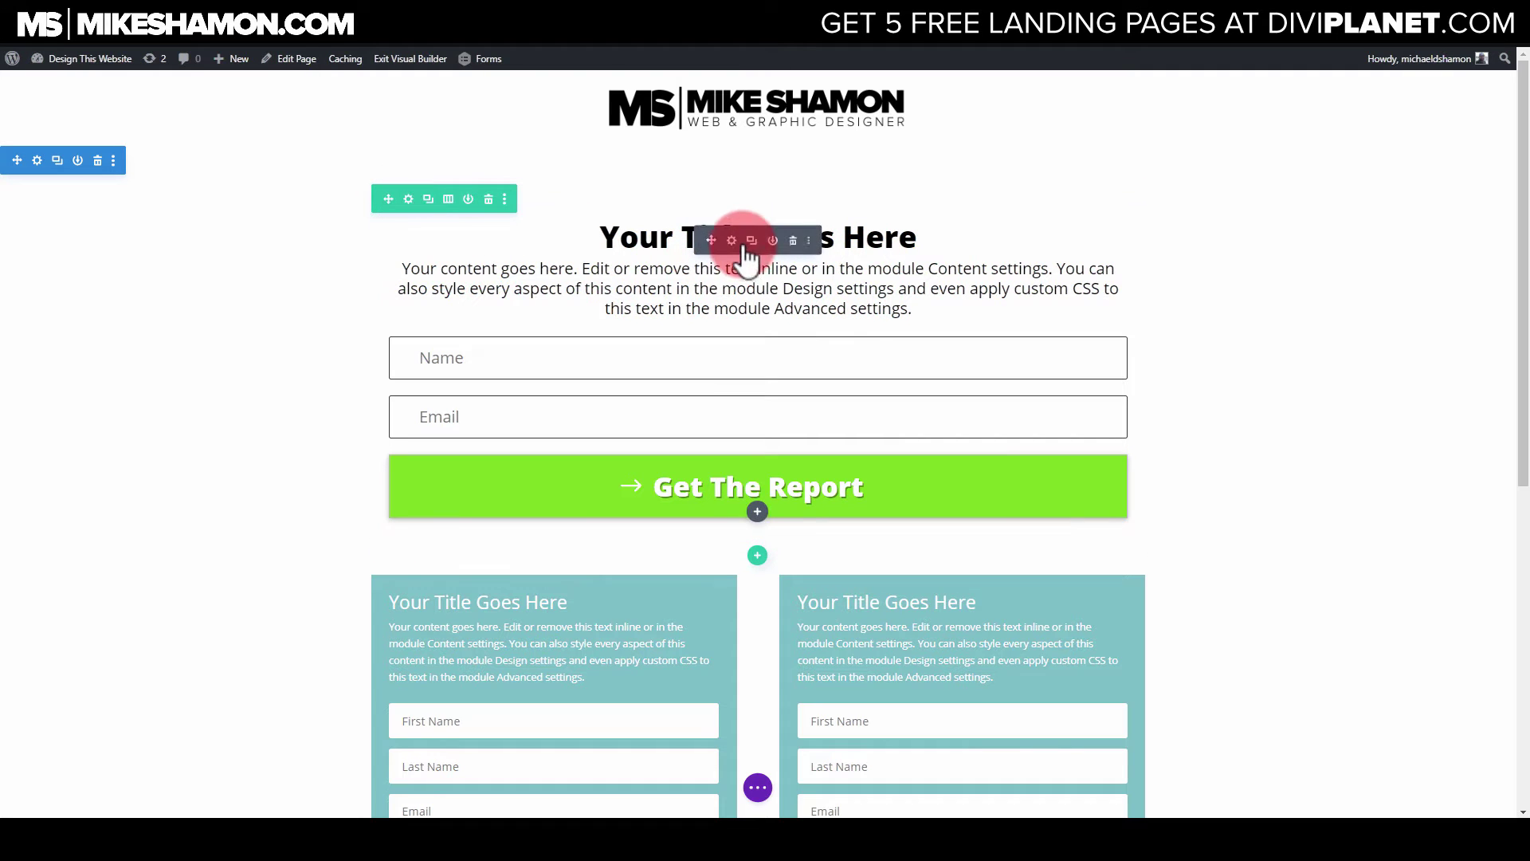
Reopen the top optin module's settings and set its background color to black (#000000)
click(732, 239)
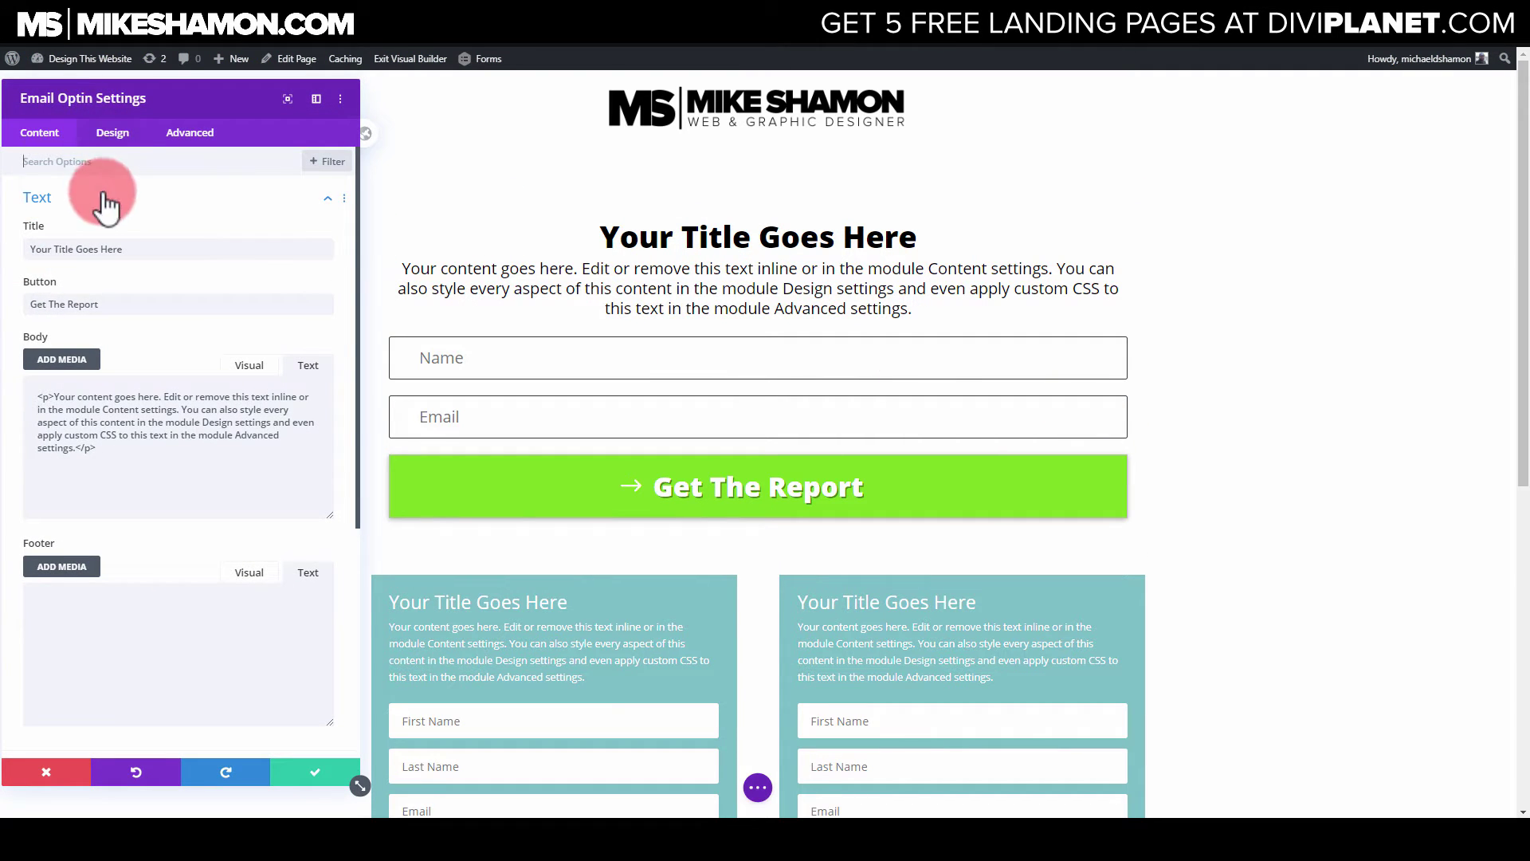
click(102, 198)
click(49, 461)
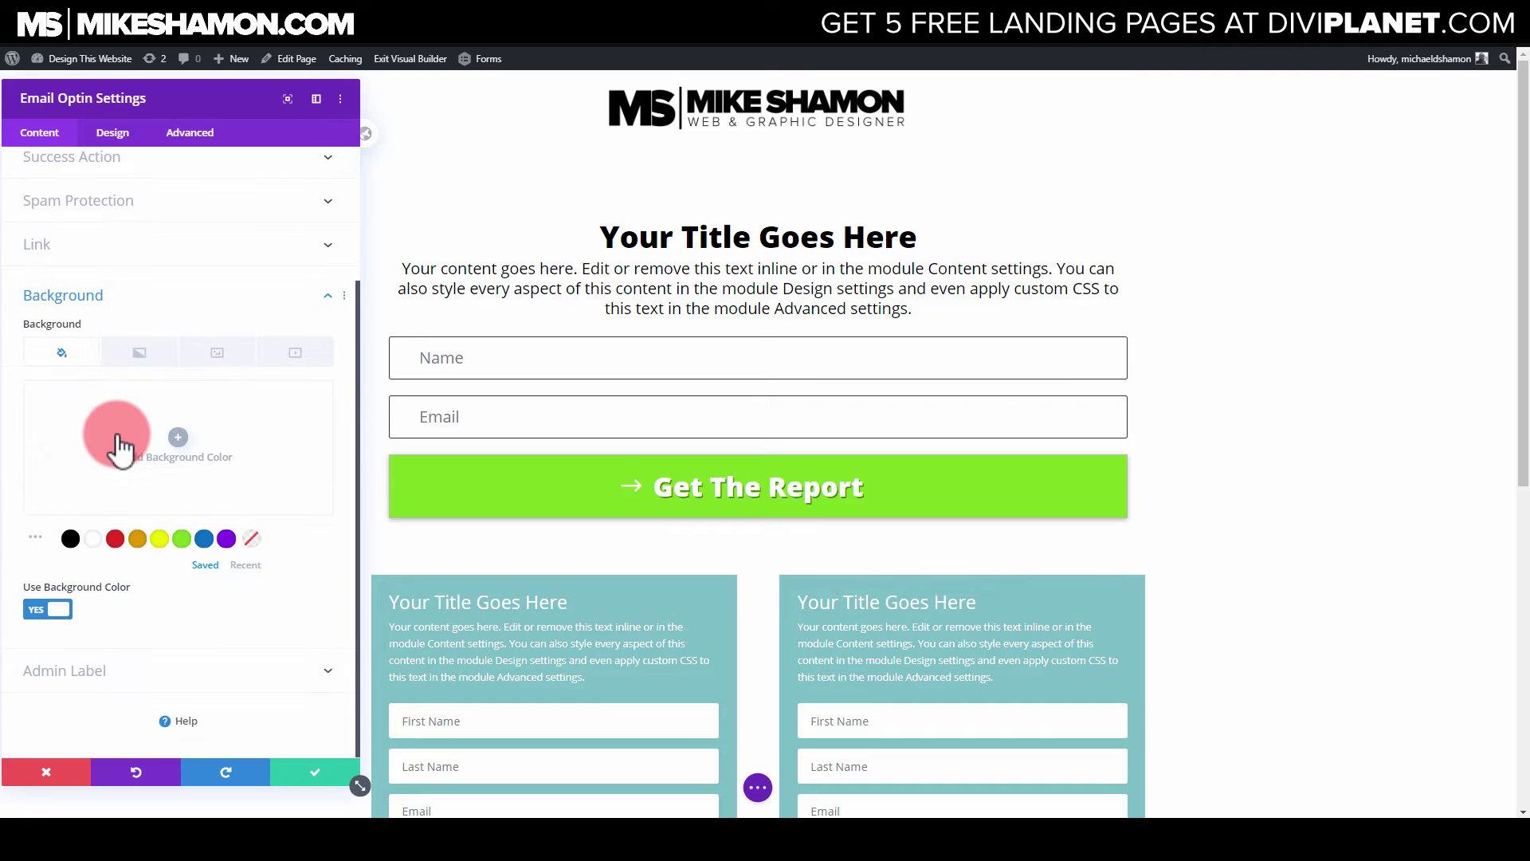
click(112, 431)
click(65, 398)
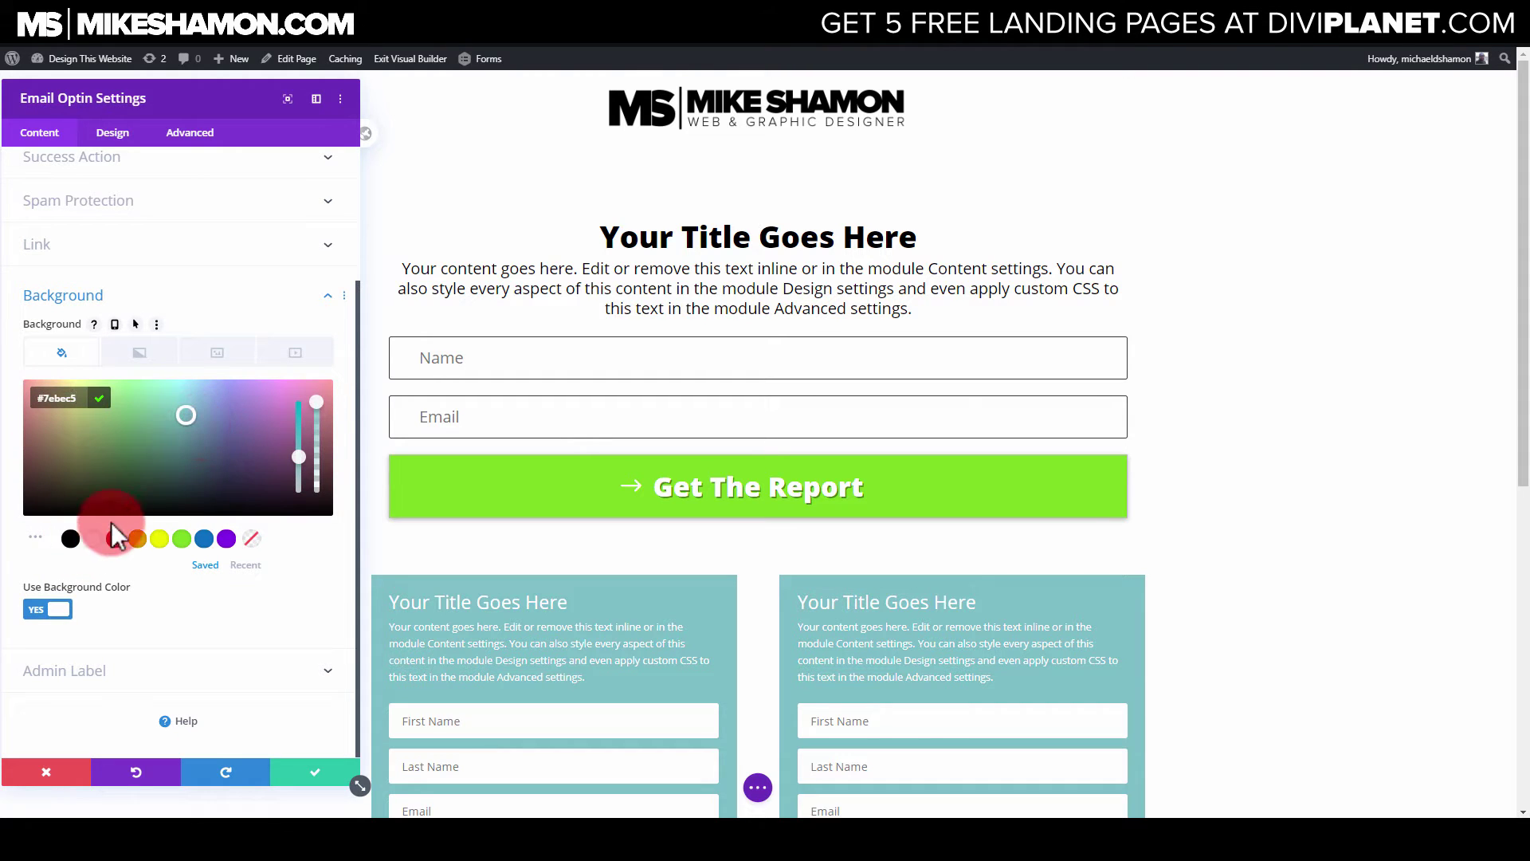
click(70, 540)
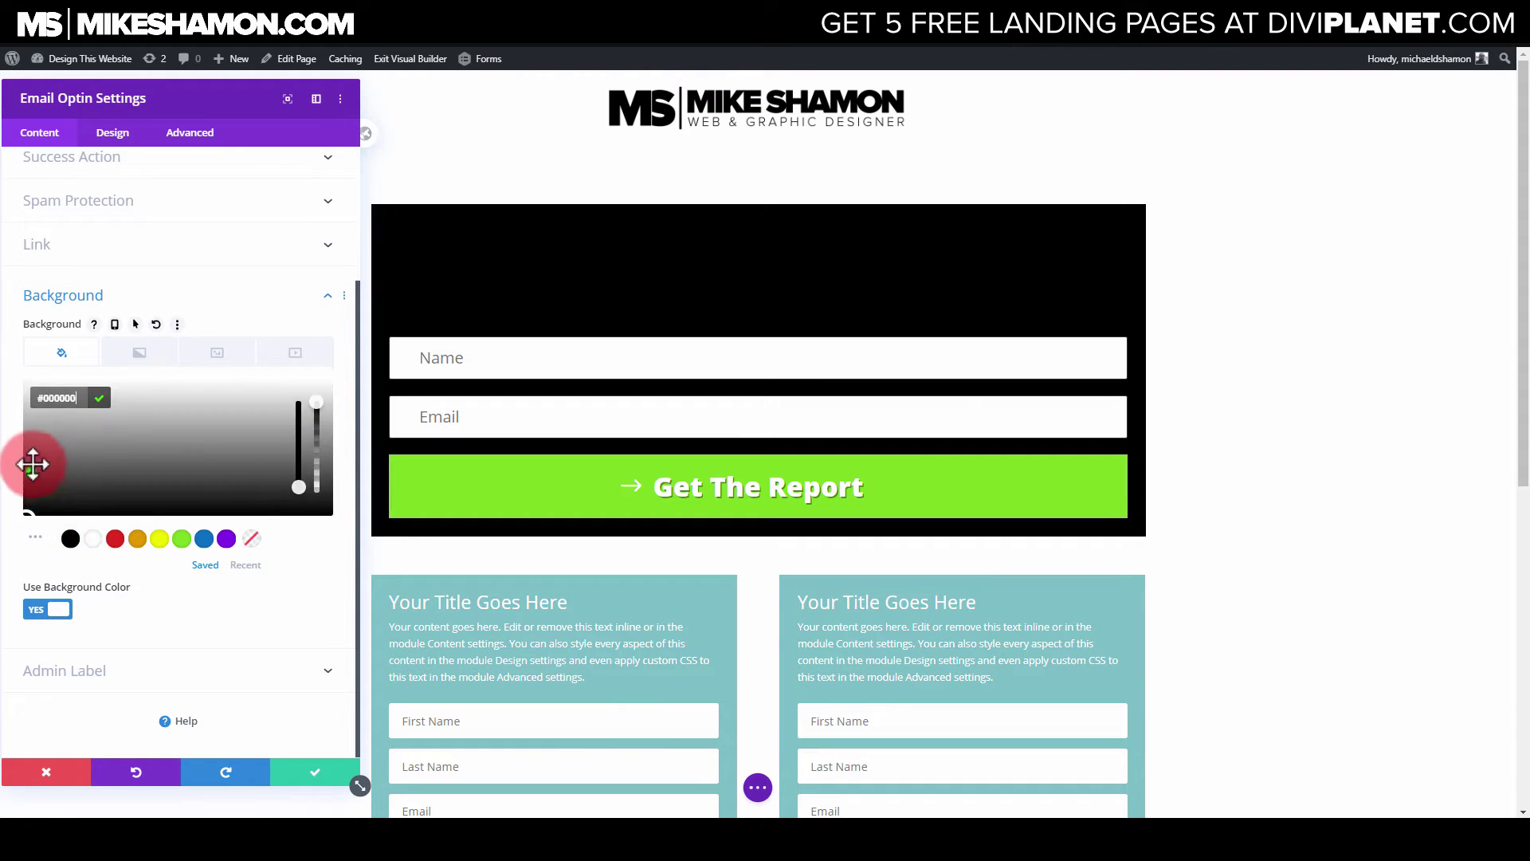
Change the top optin module's background color to light gray (#efefef)
drag(33, 464, 17, 387)
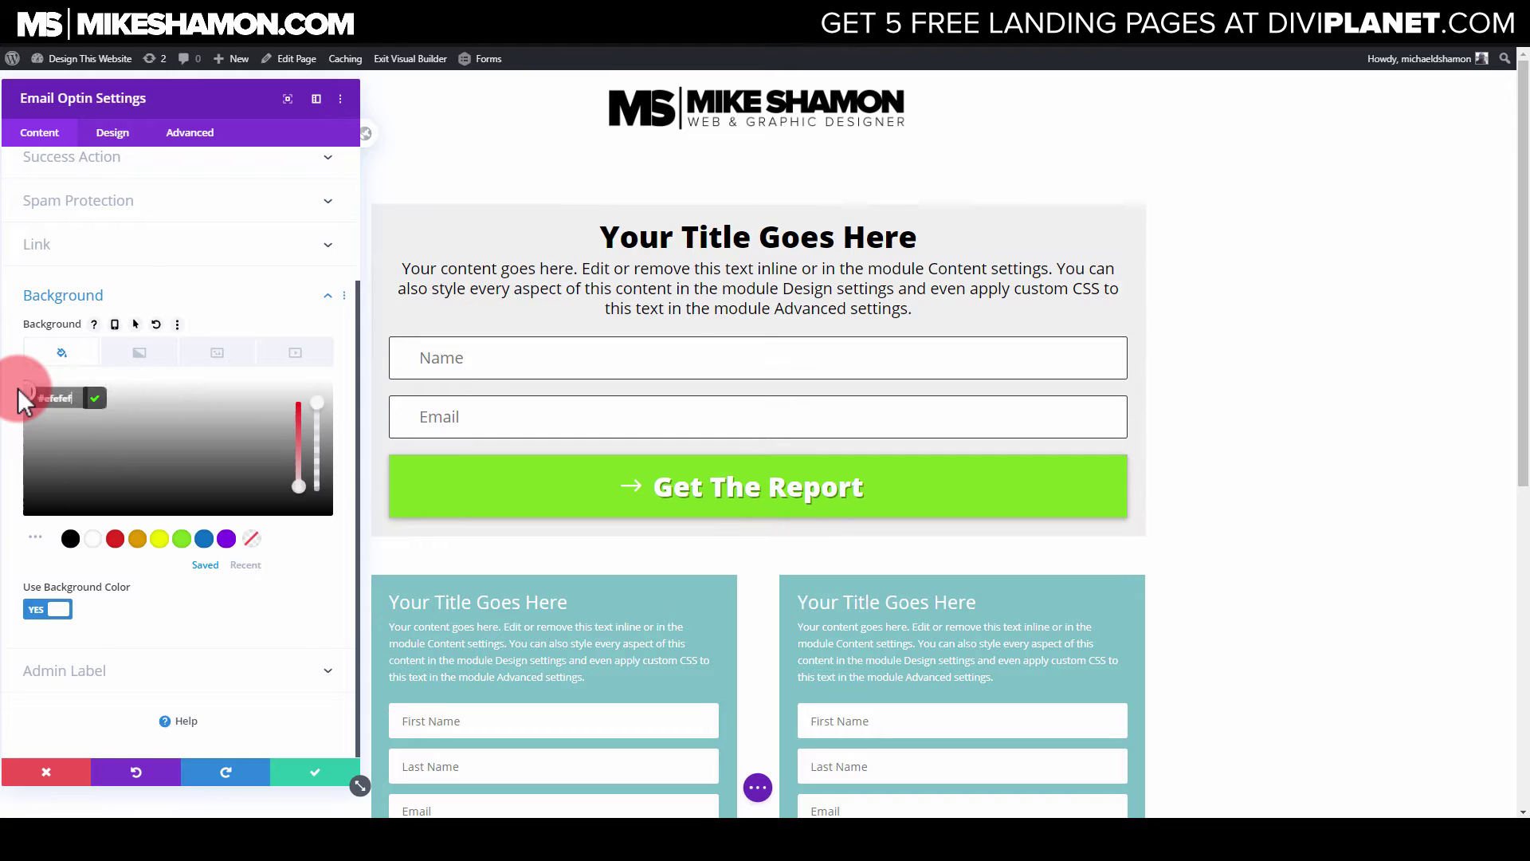
click(17, 389)
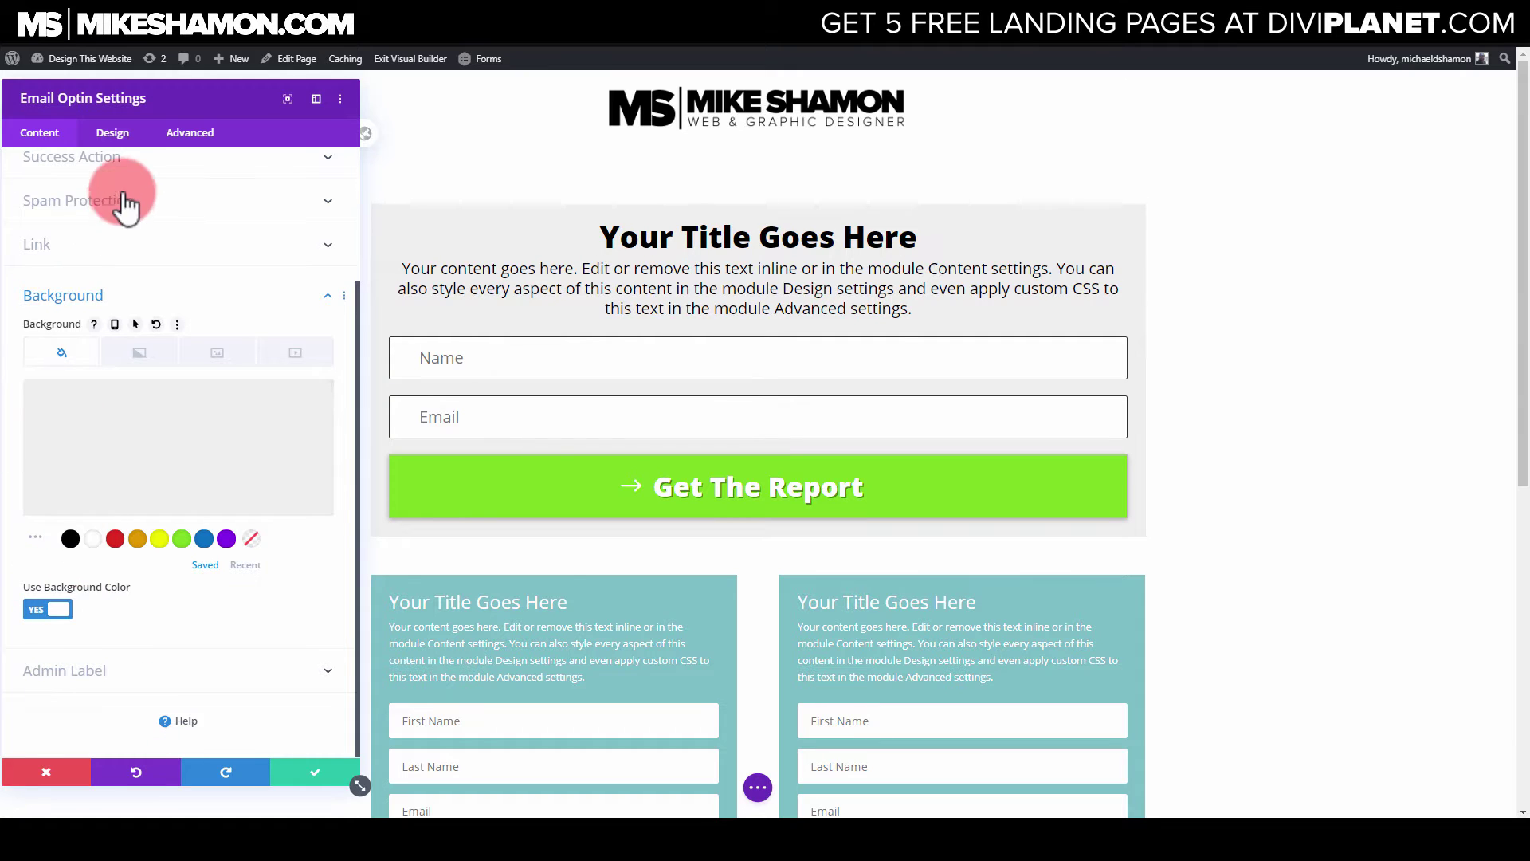
Give the top optin module a 1px solid border in light gray (#c1c1c1)
click(112, 132)
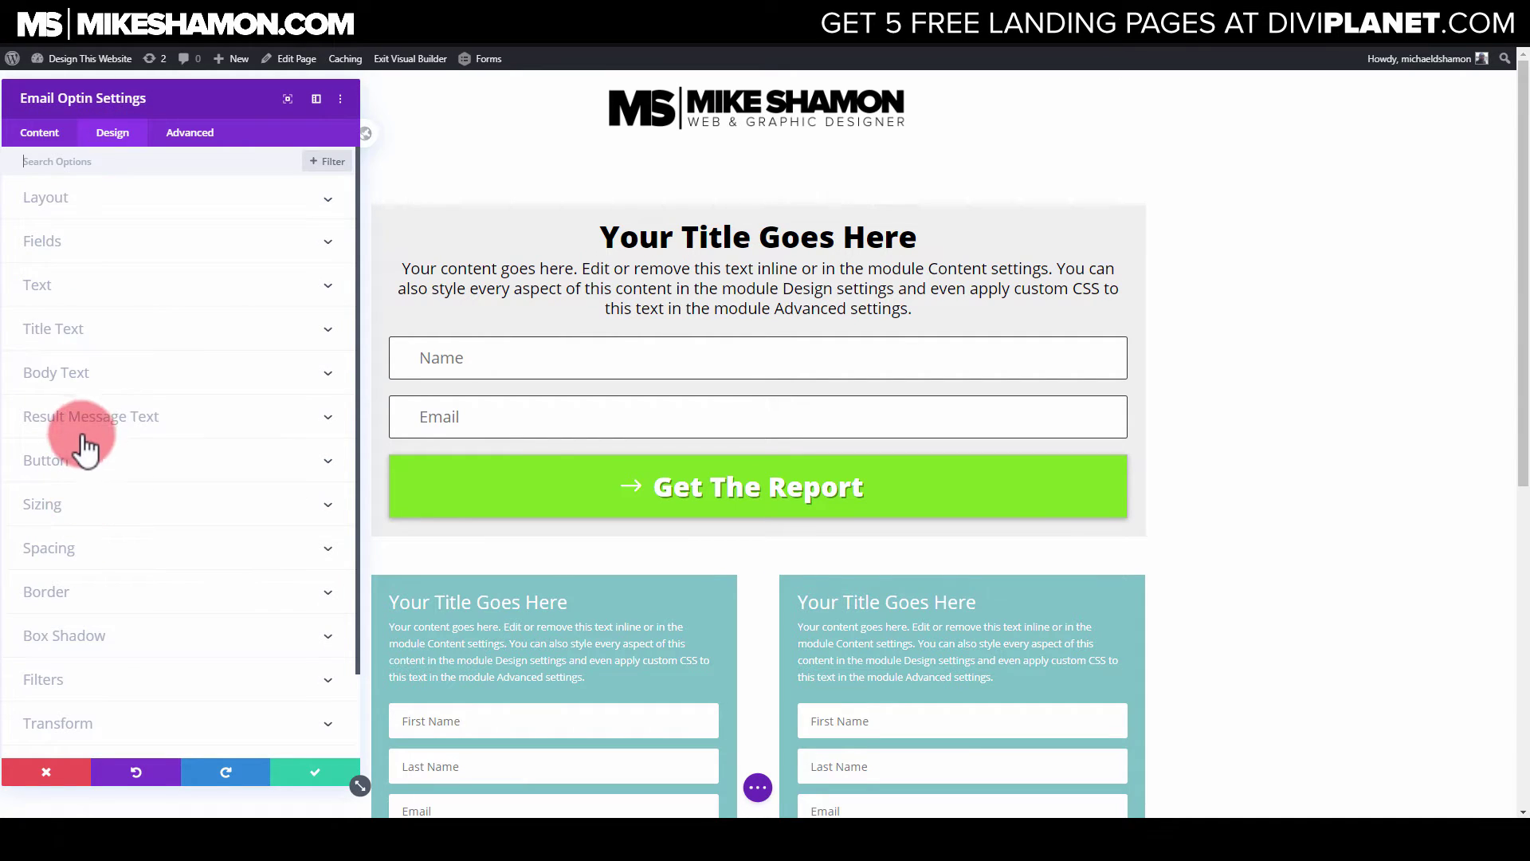
scroll(77, 478, down, 2)
click(72, 510)
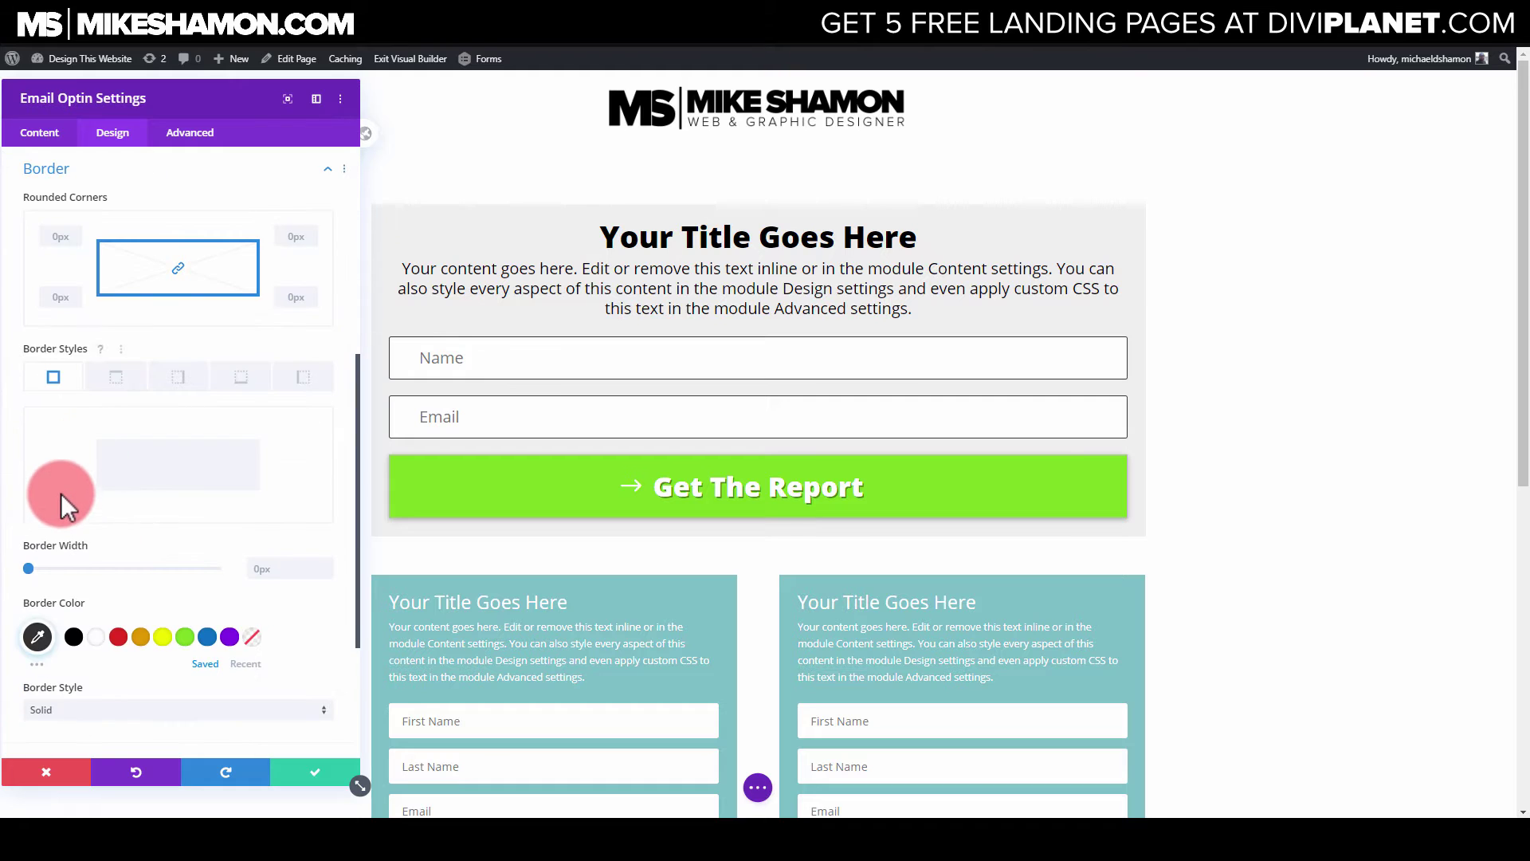
drag(32, 438, 35, 438)
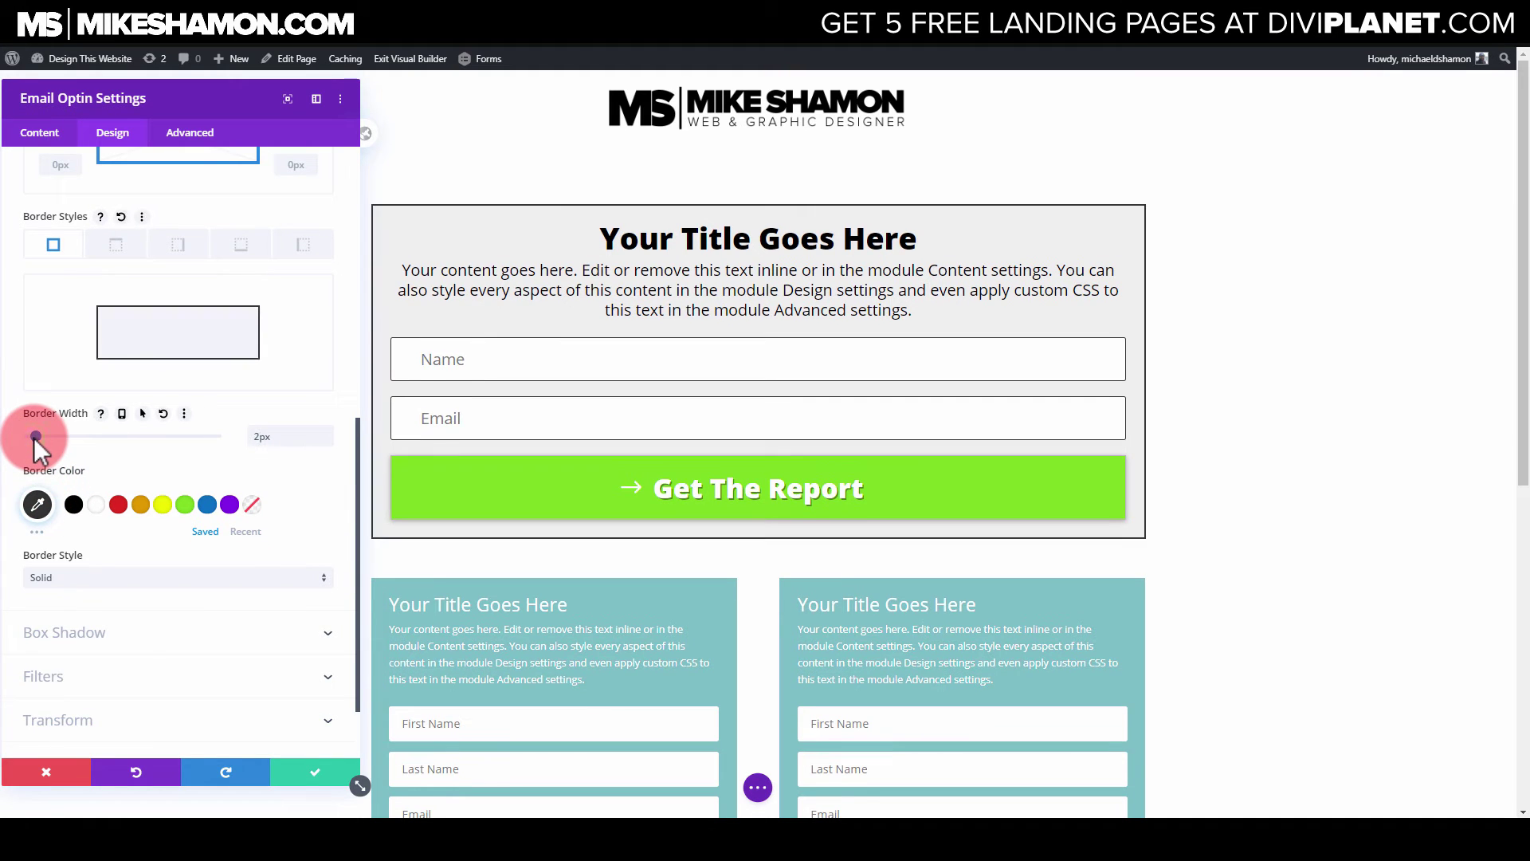
click(36, 501)
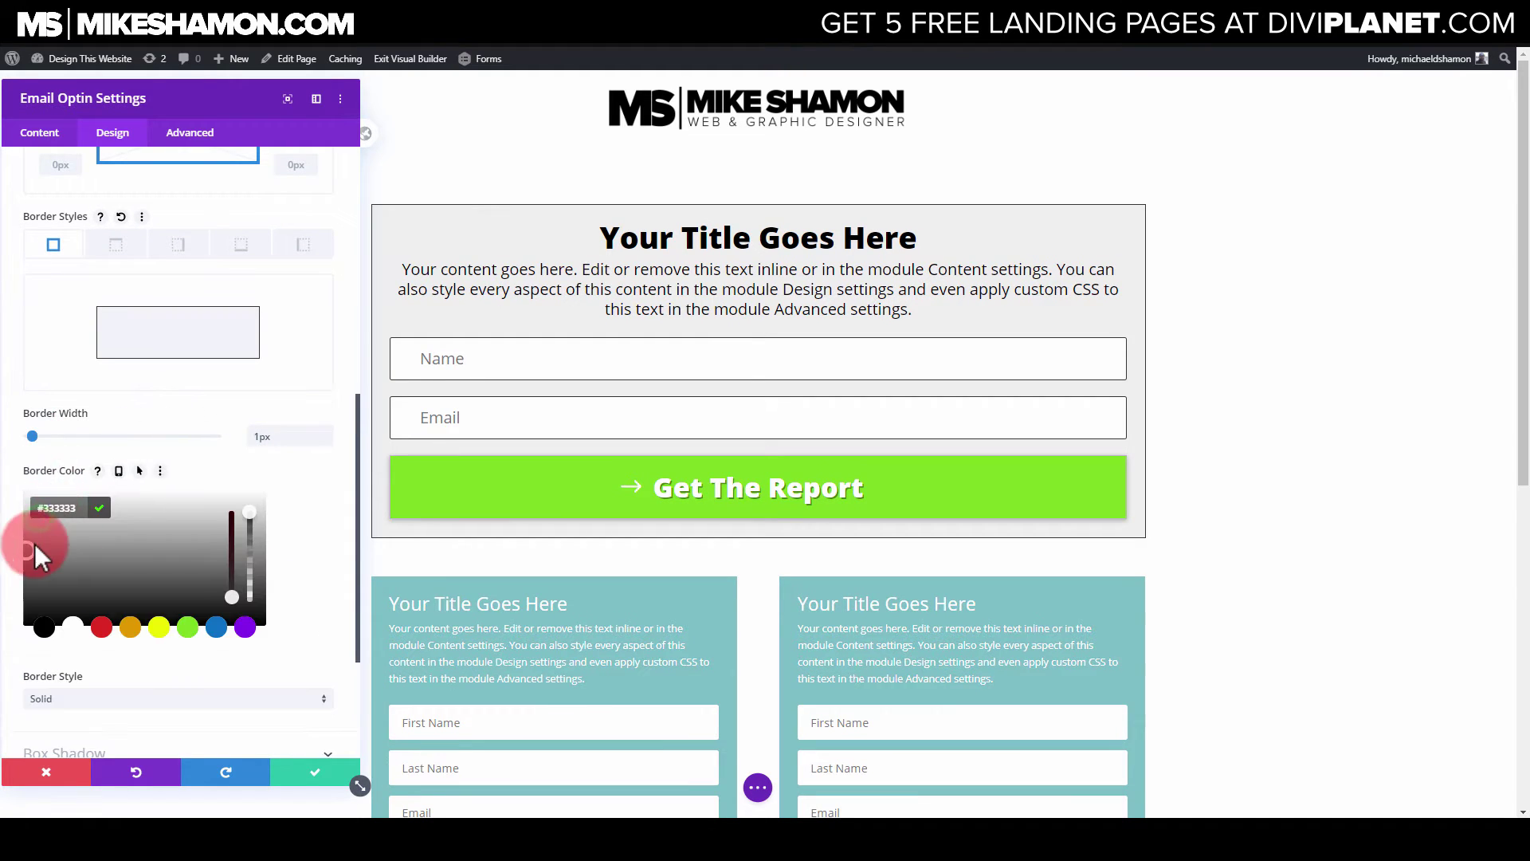
drag(35, 544, 22, 522)
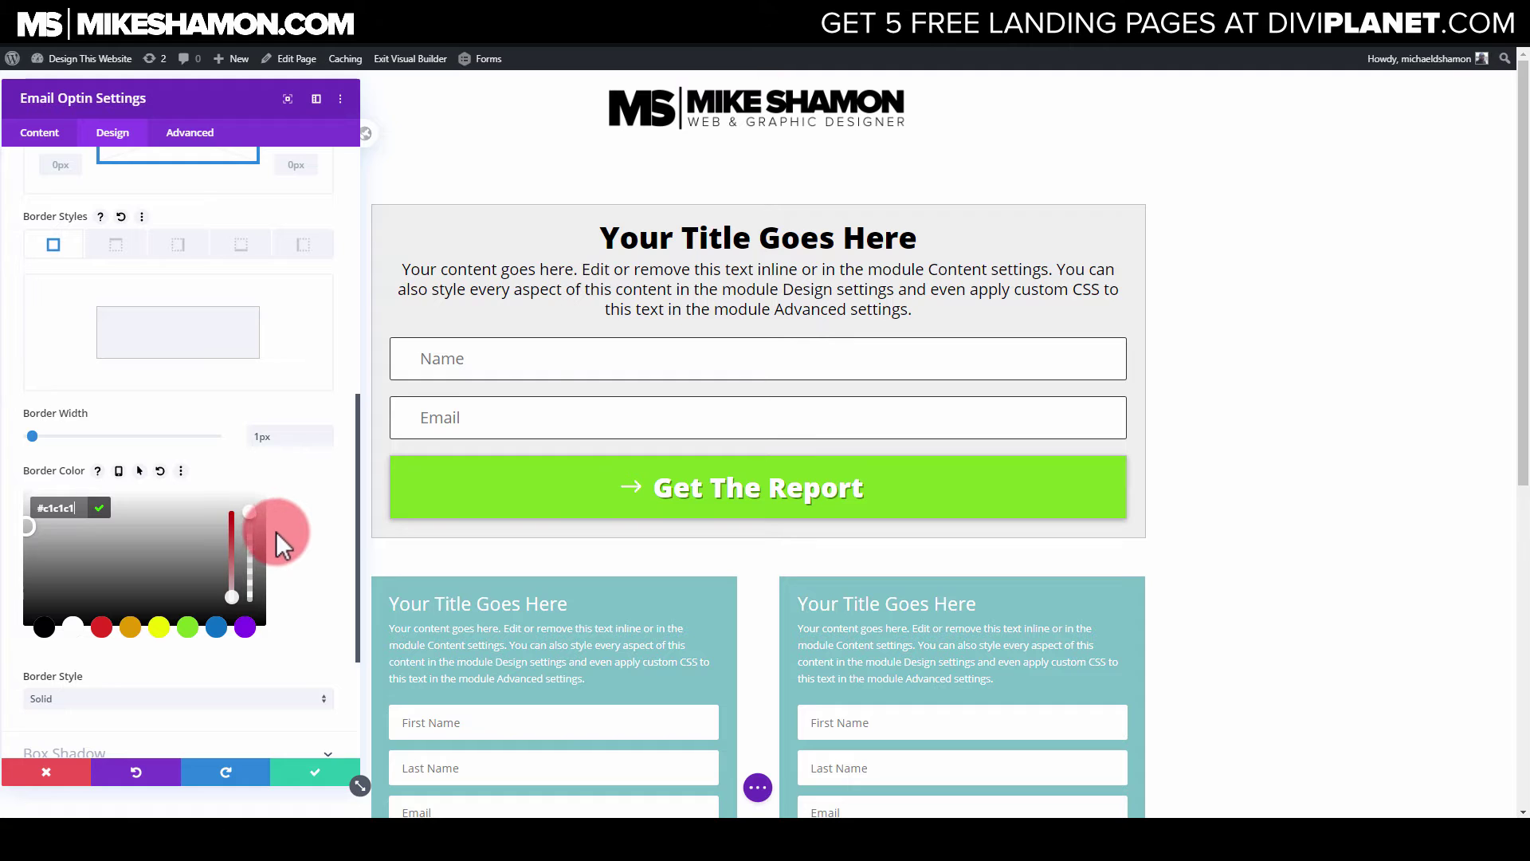
Apply the first box shadow preset to the top optin with a 4px blur strength and save the module
scroll(276, 532, down, 2)
scroll(113, 674, down, 1)
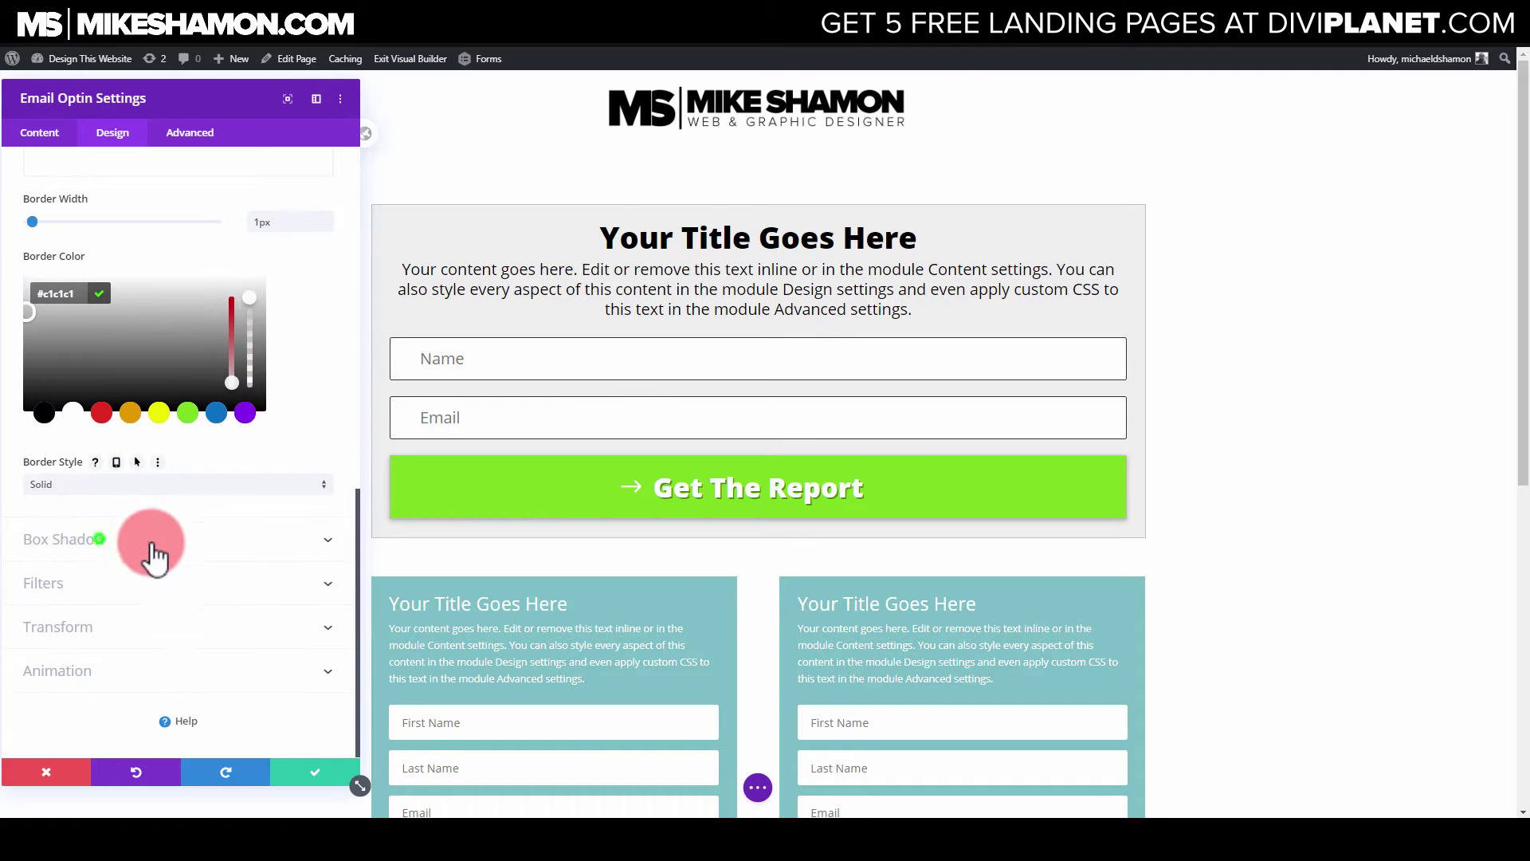
click(152, 540)
click(141, 462)
scroll(159, 616, down, 2)
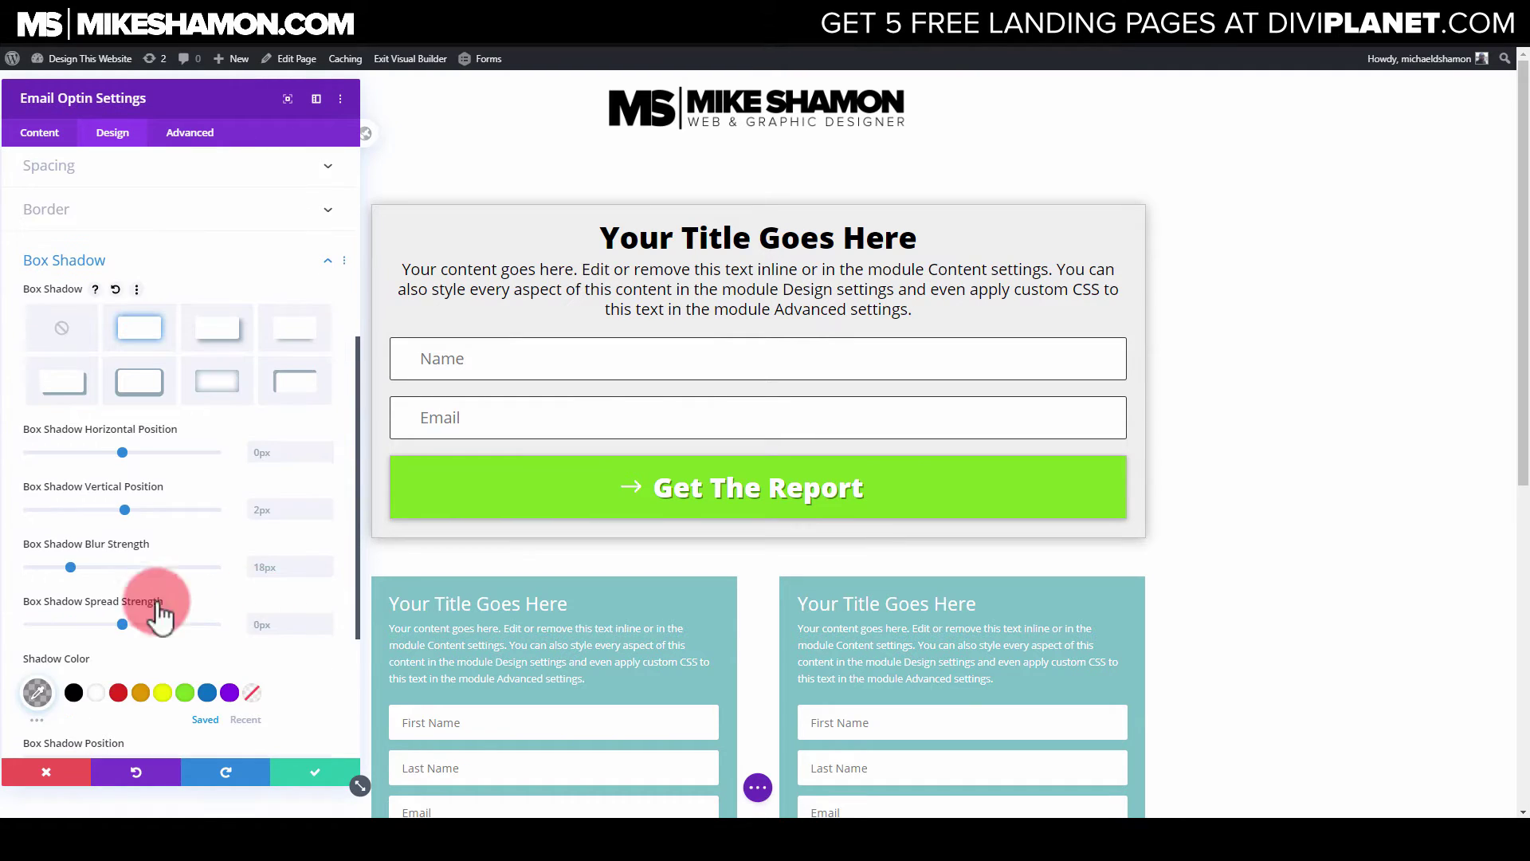
drag(70, 566, 38, 566)
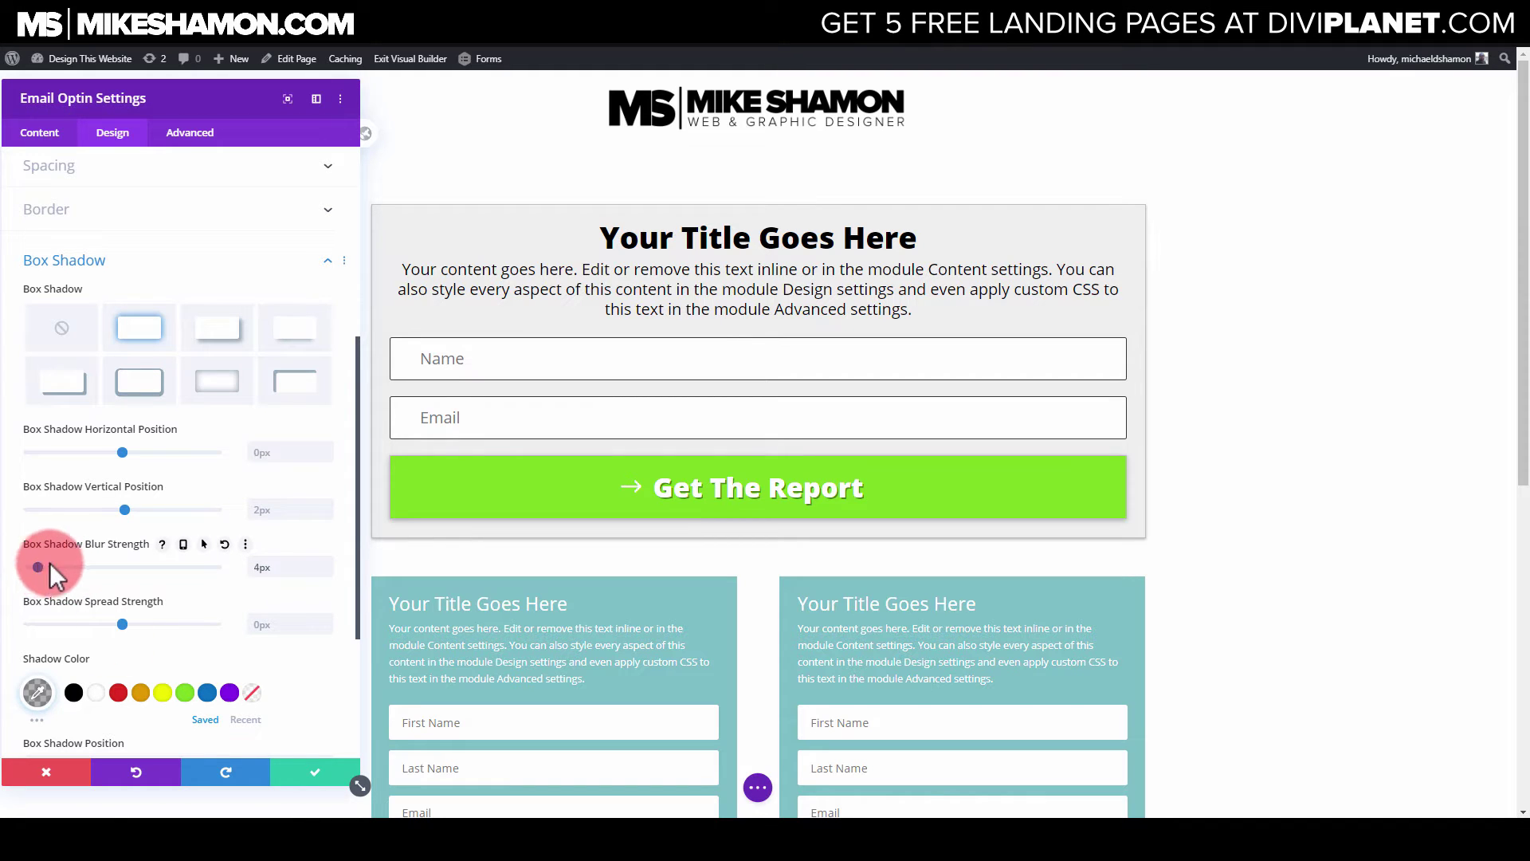
click(311, 773)
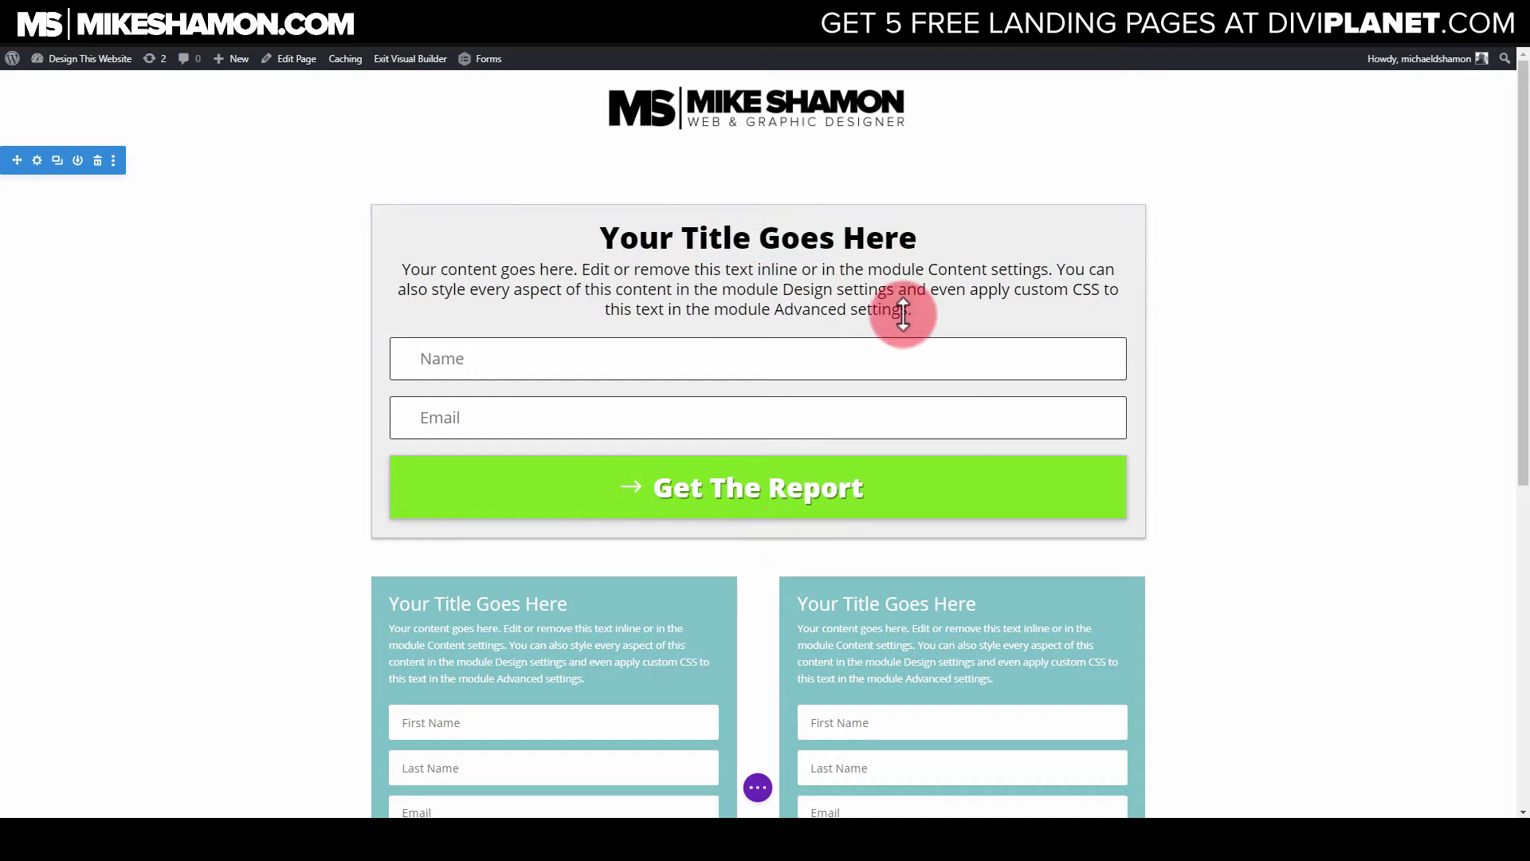
Look over the optin modules on the page and switch the builder to phone view
scroll(861, 587, down, 2)
scroll(637, 418, up, 2)
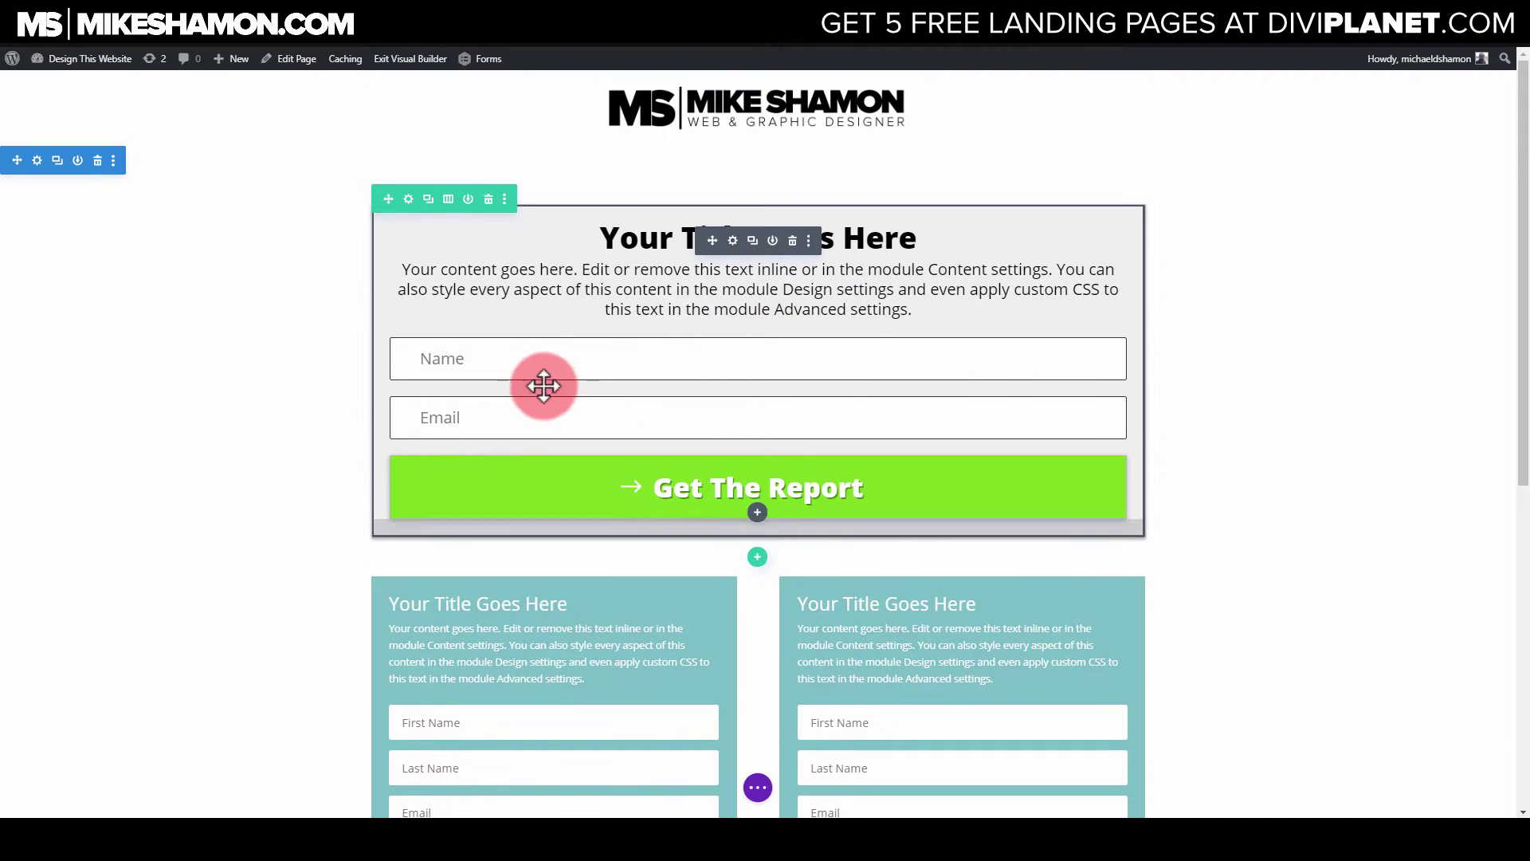
scroll(929, 639, down, 1)
scroll(829, 625, down, 4)
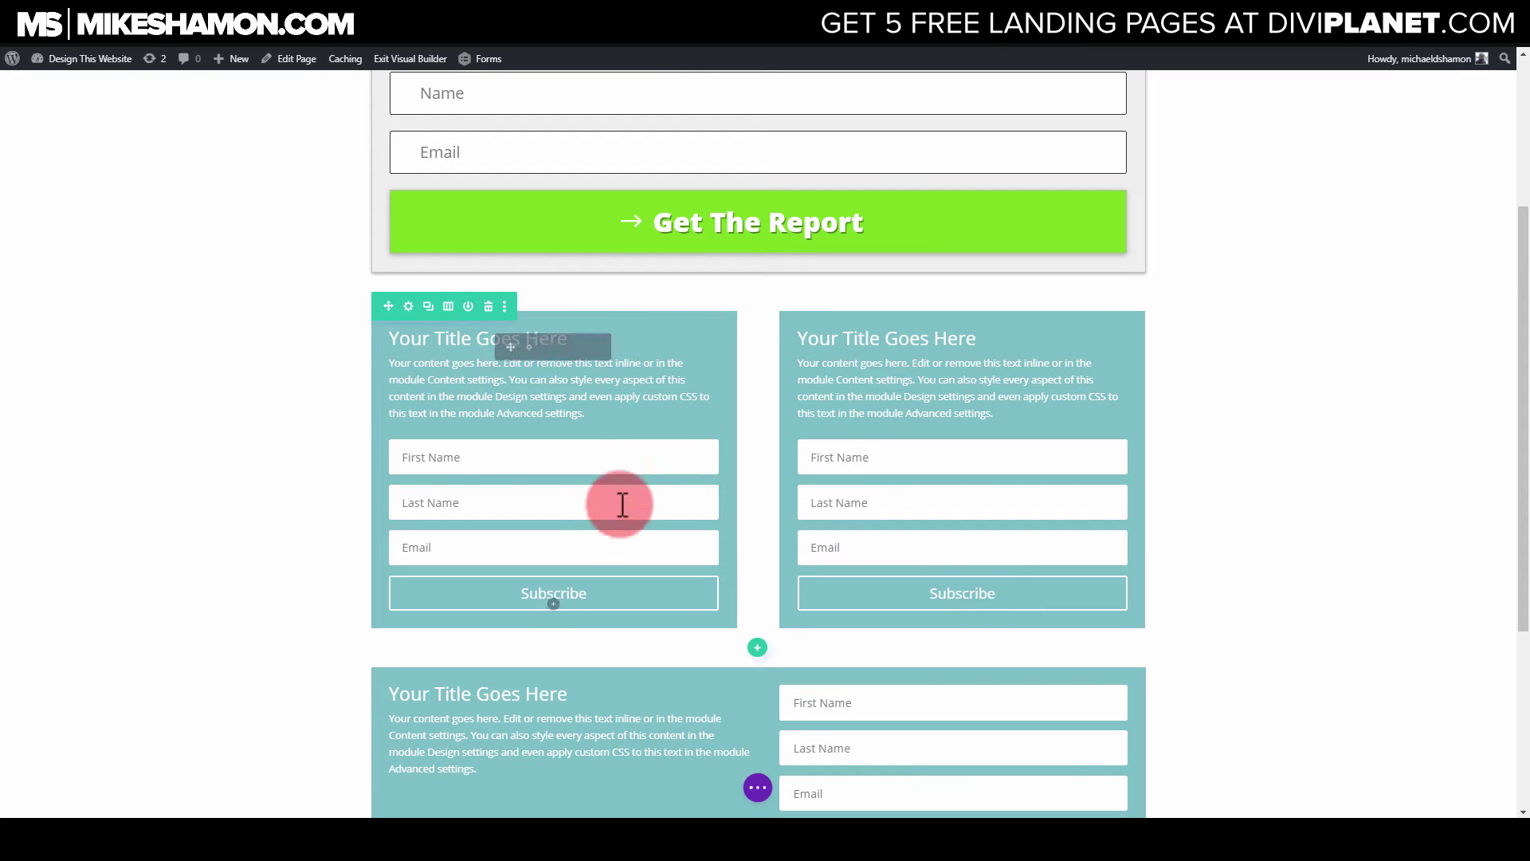
scroll(506, 462, up, 2)
scroll(518, 494, up, 1)
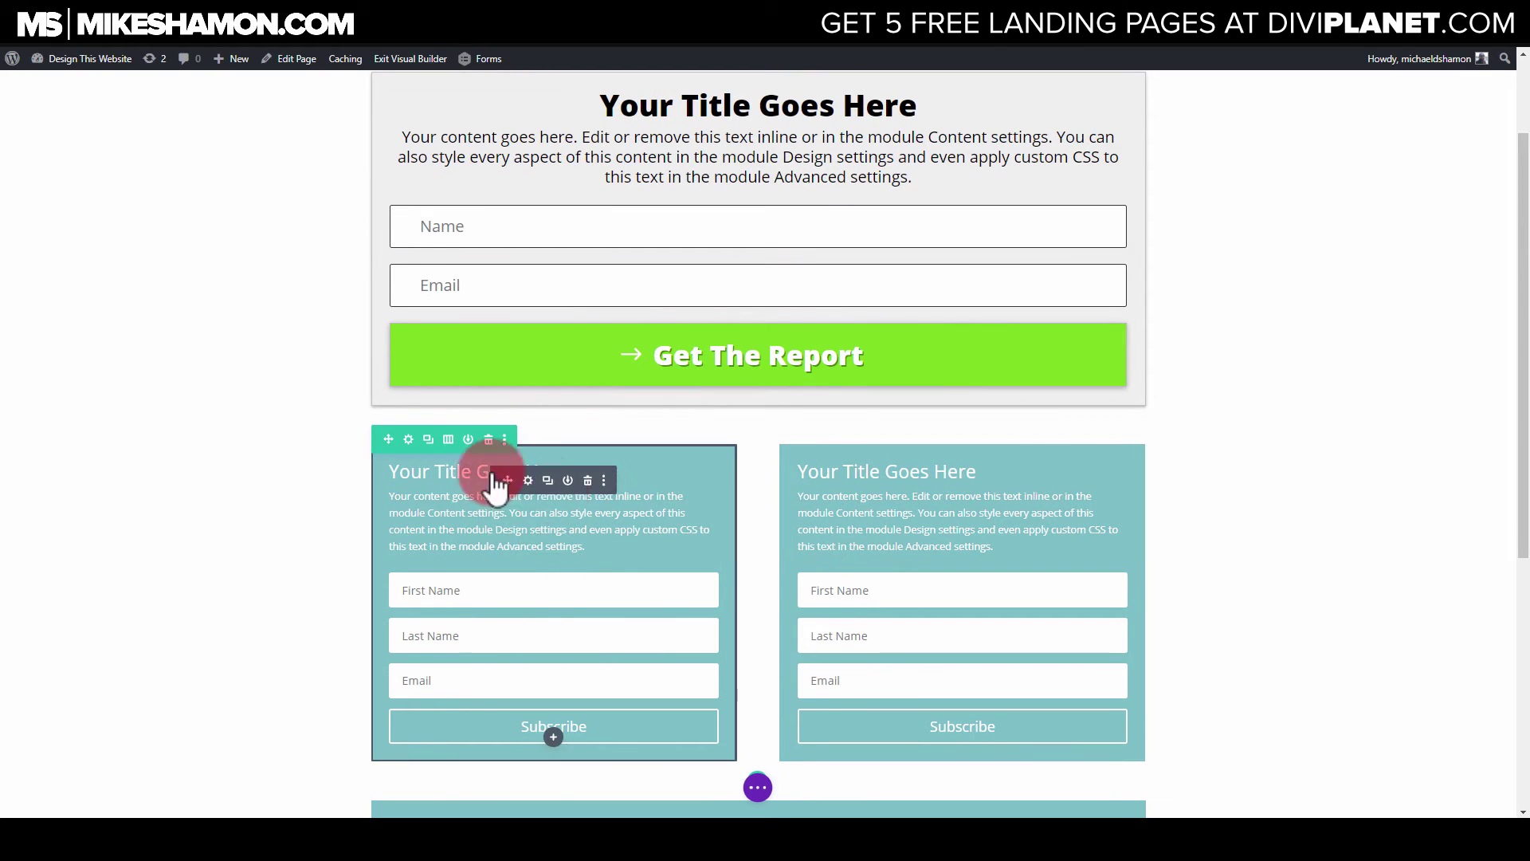
scroll(536, 490, up, 2)
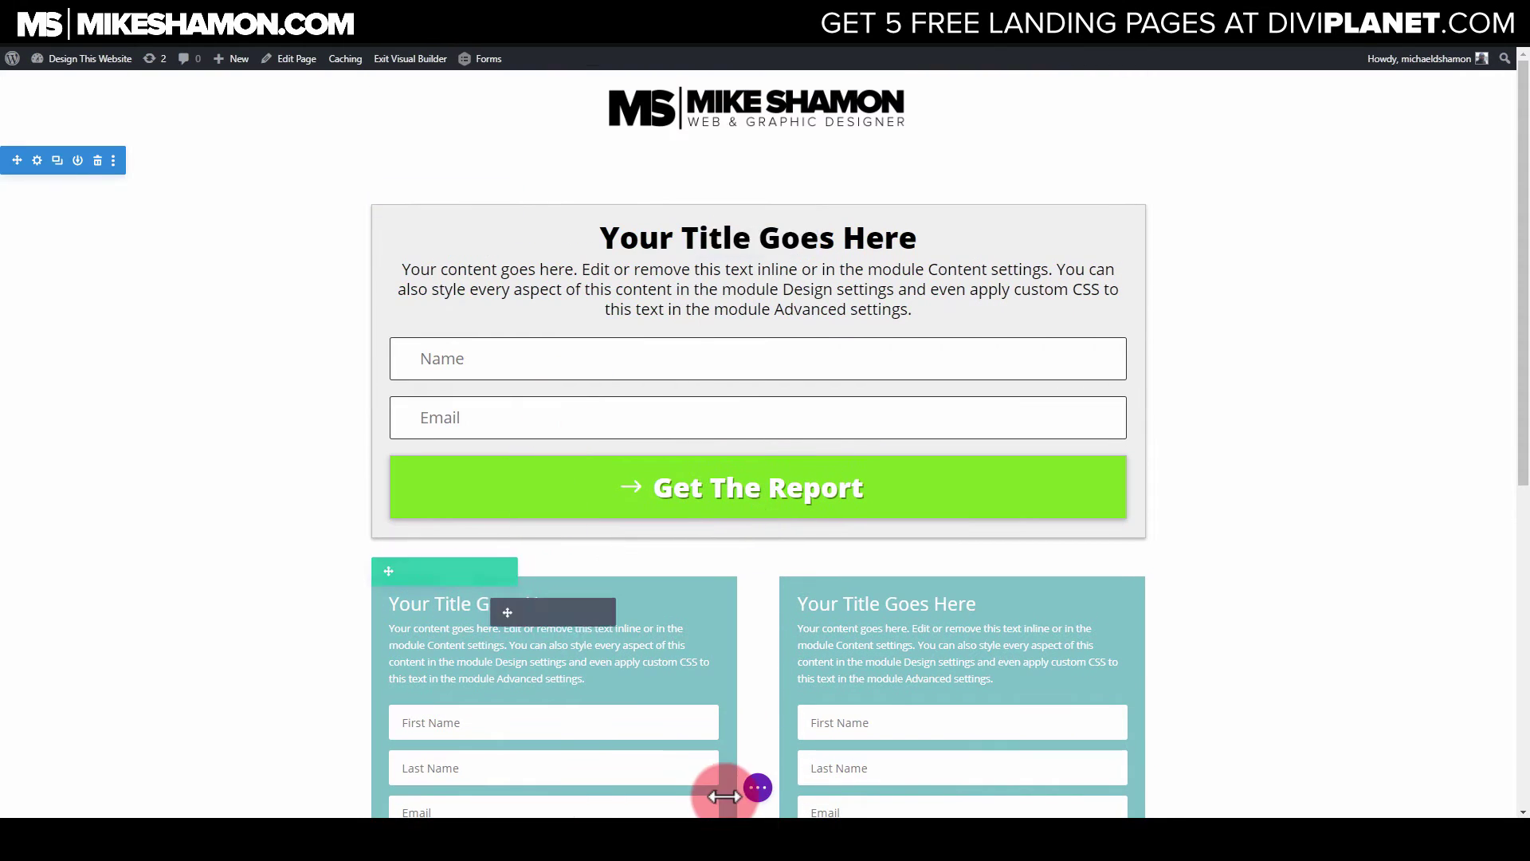
click(757, 788)
click(168, 787)
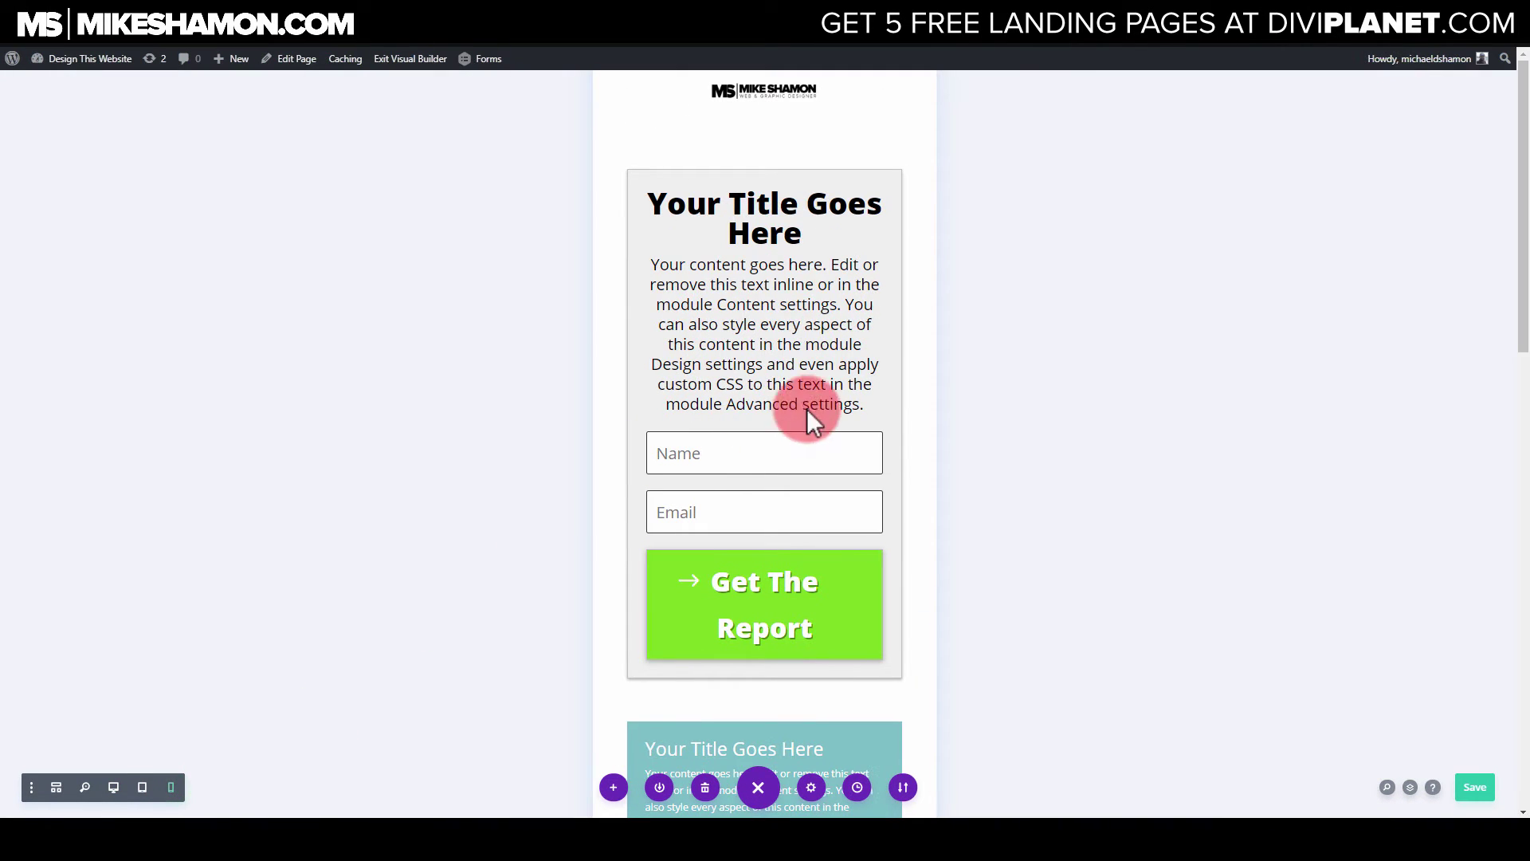
Open the top optin module's settings and set its title text size to 28px for phone only
mouse_move(803, 273)
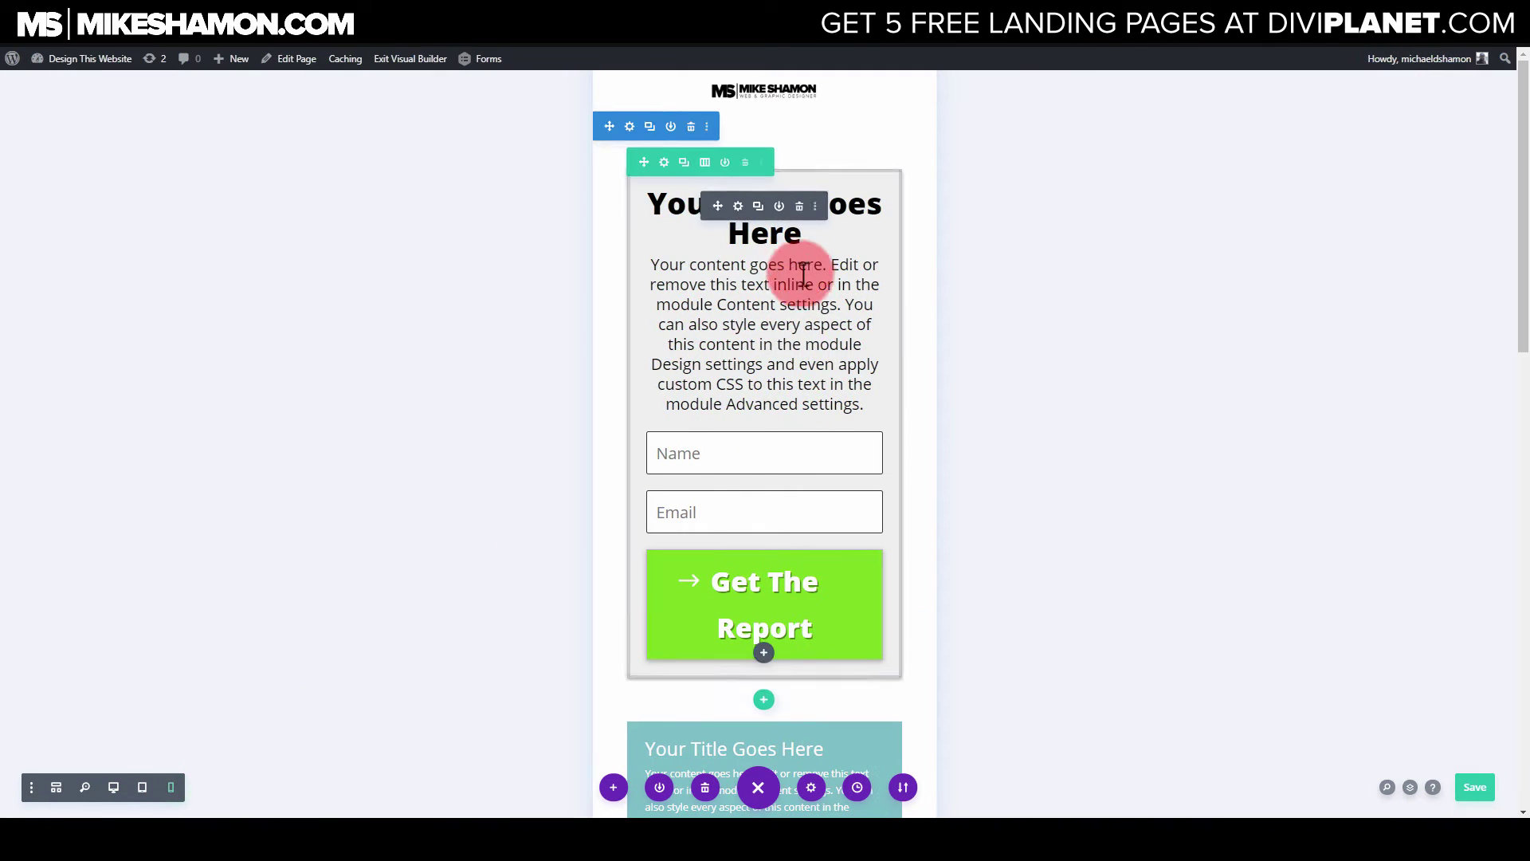
click(739, 207)
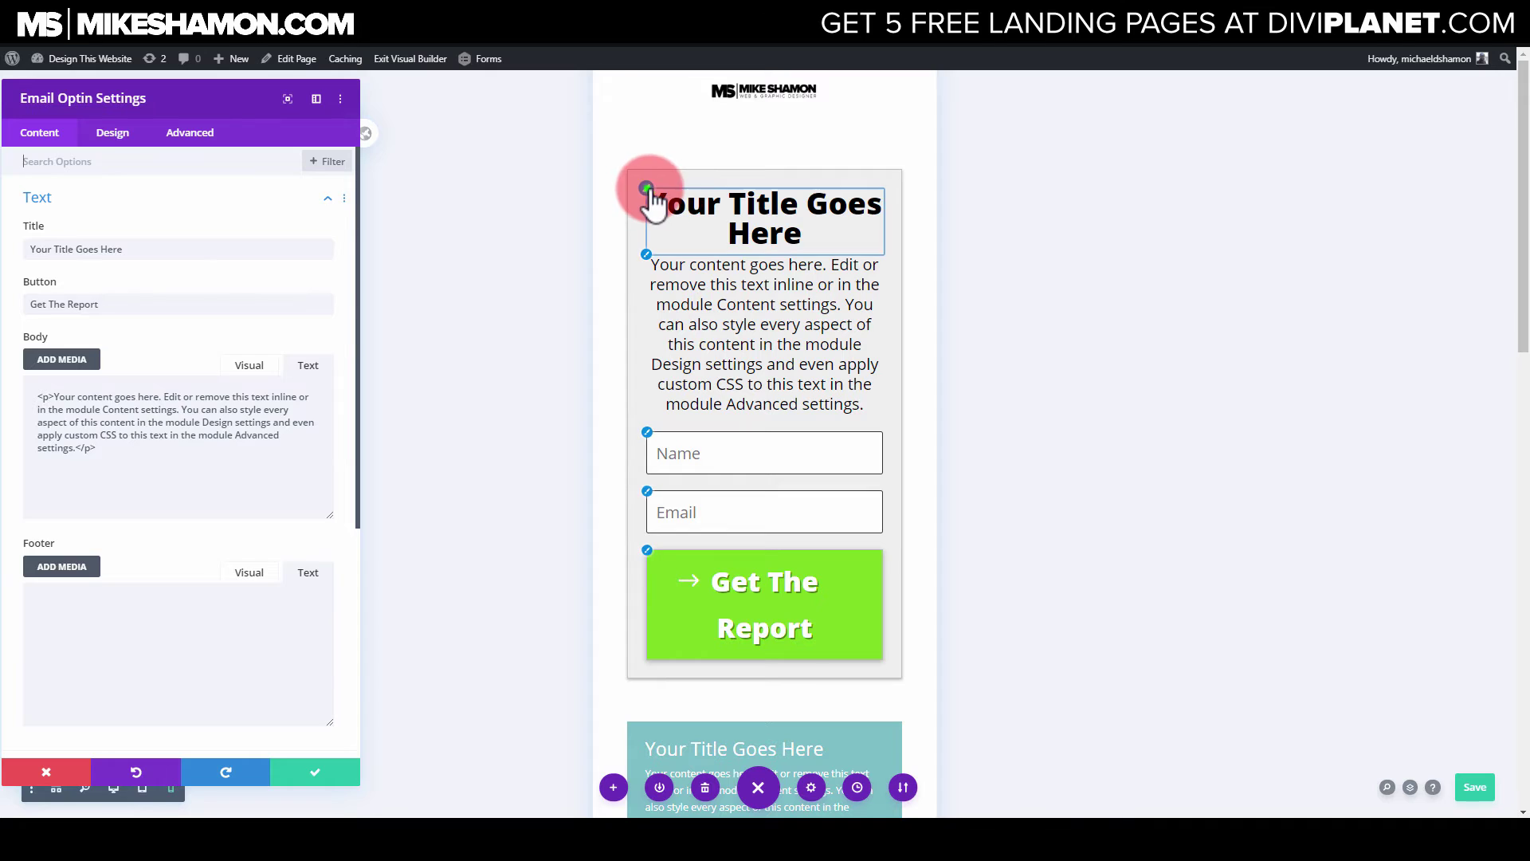
click(649, 191)
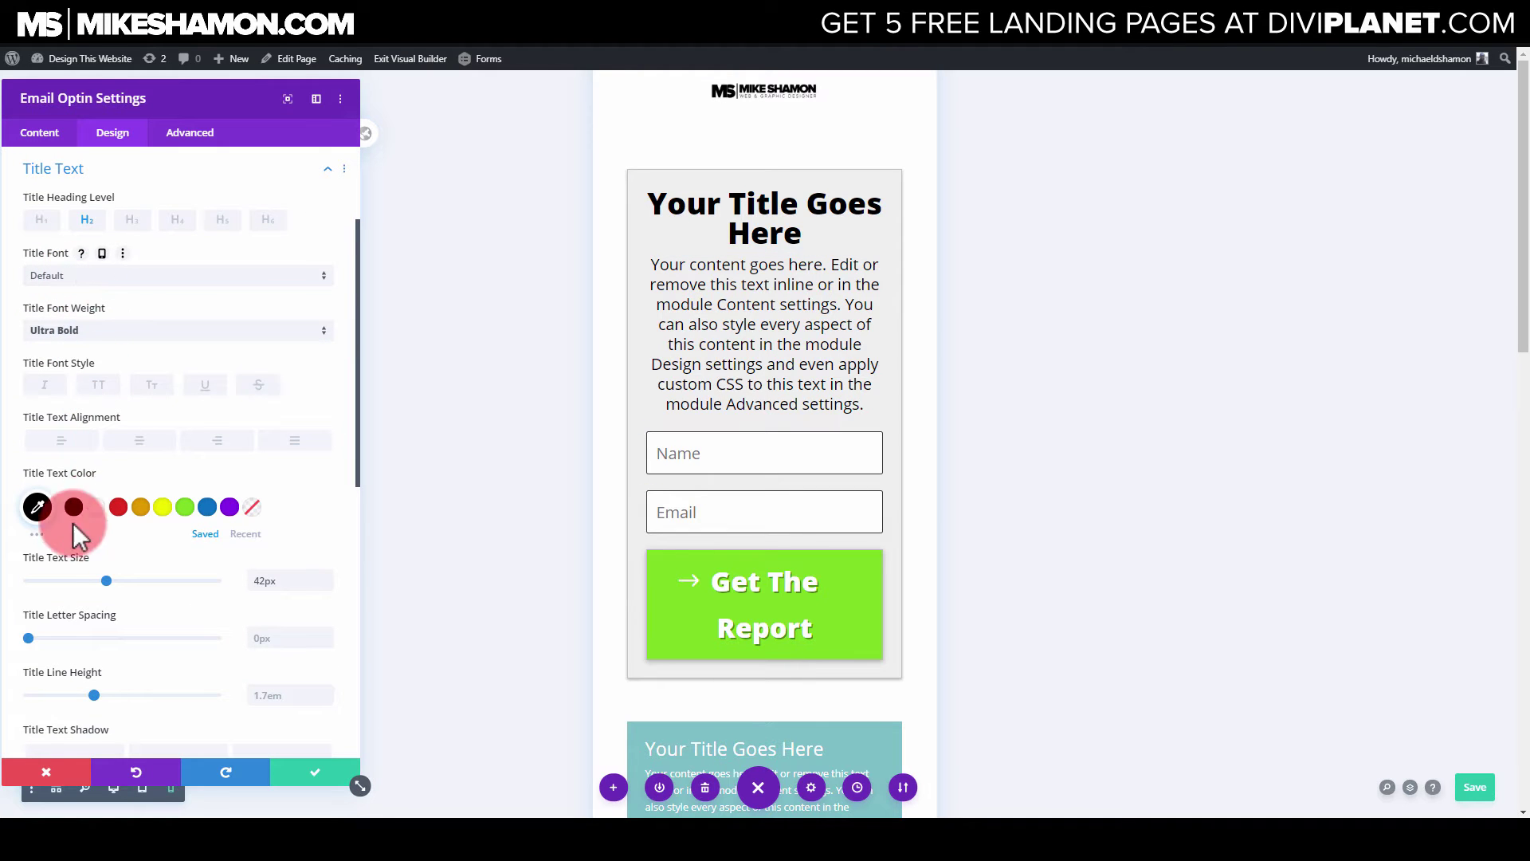
click(142, 558)
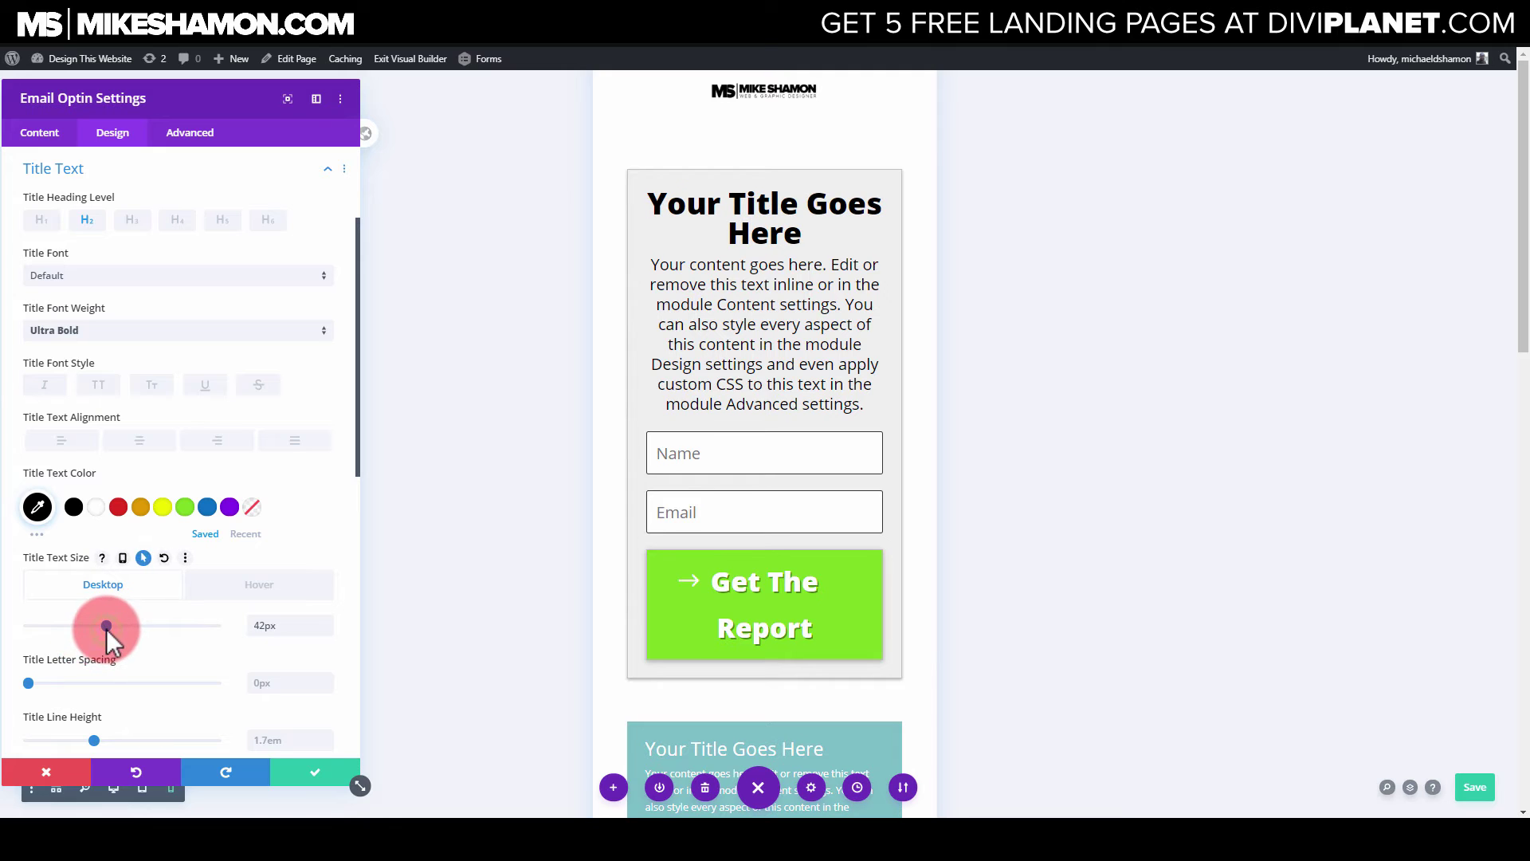
click(143, 558)
click(122, 558)
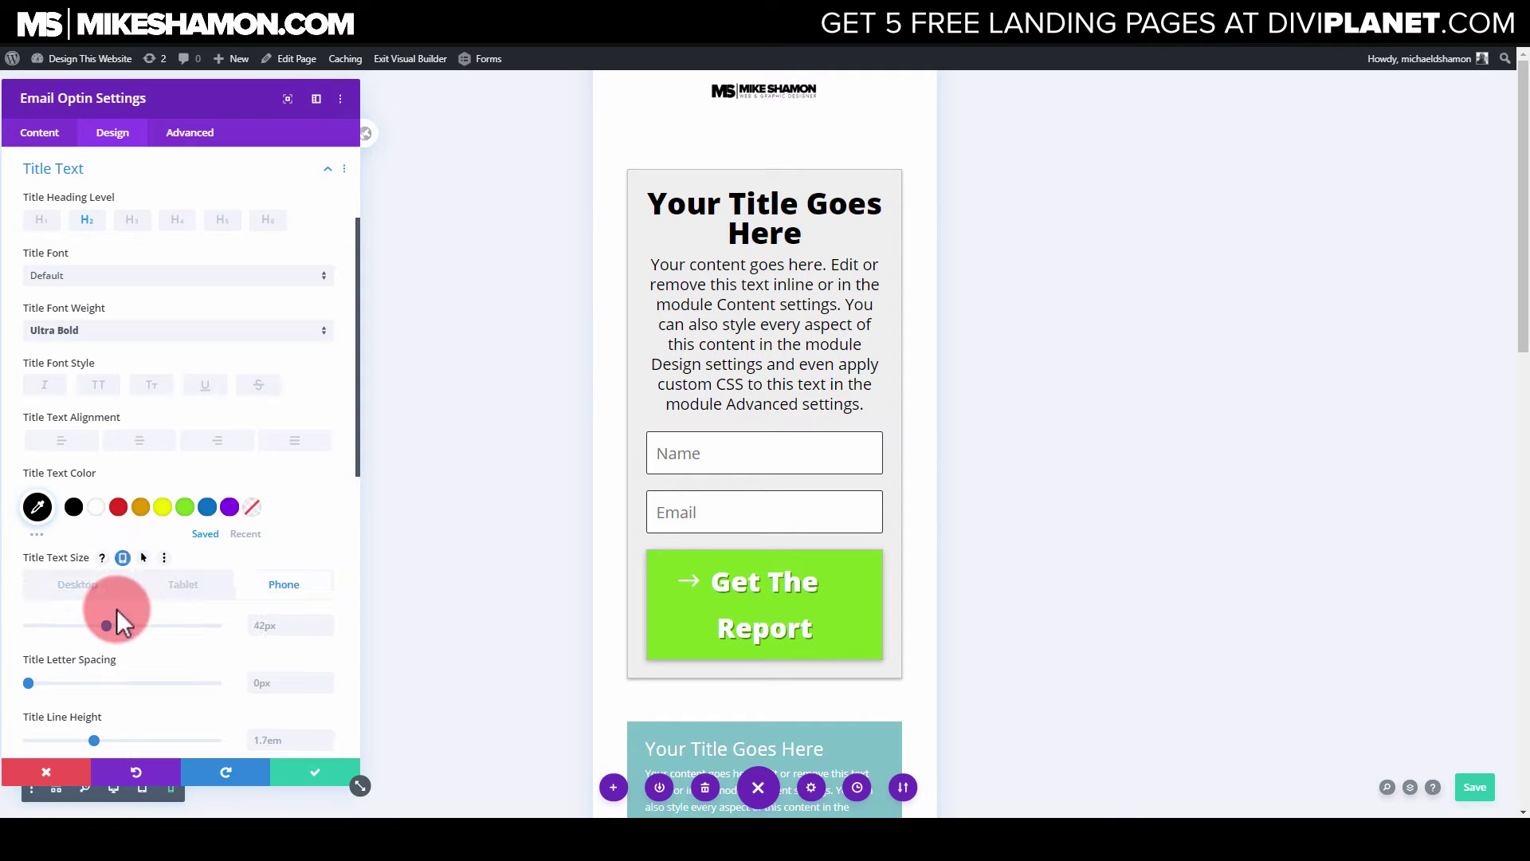
drag(107, 626, 79, 626)
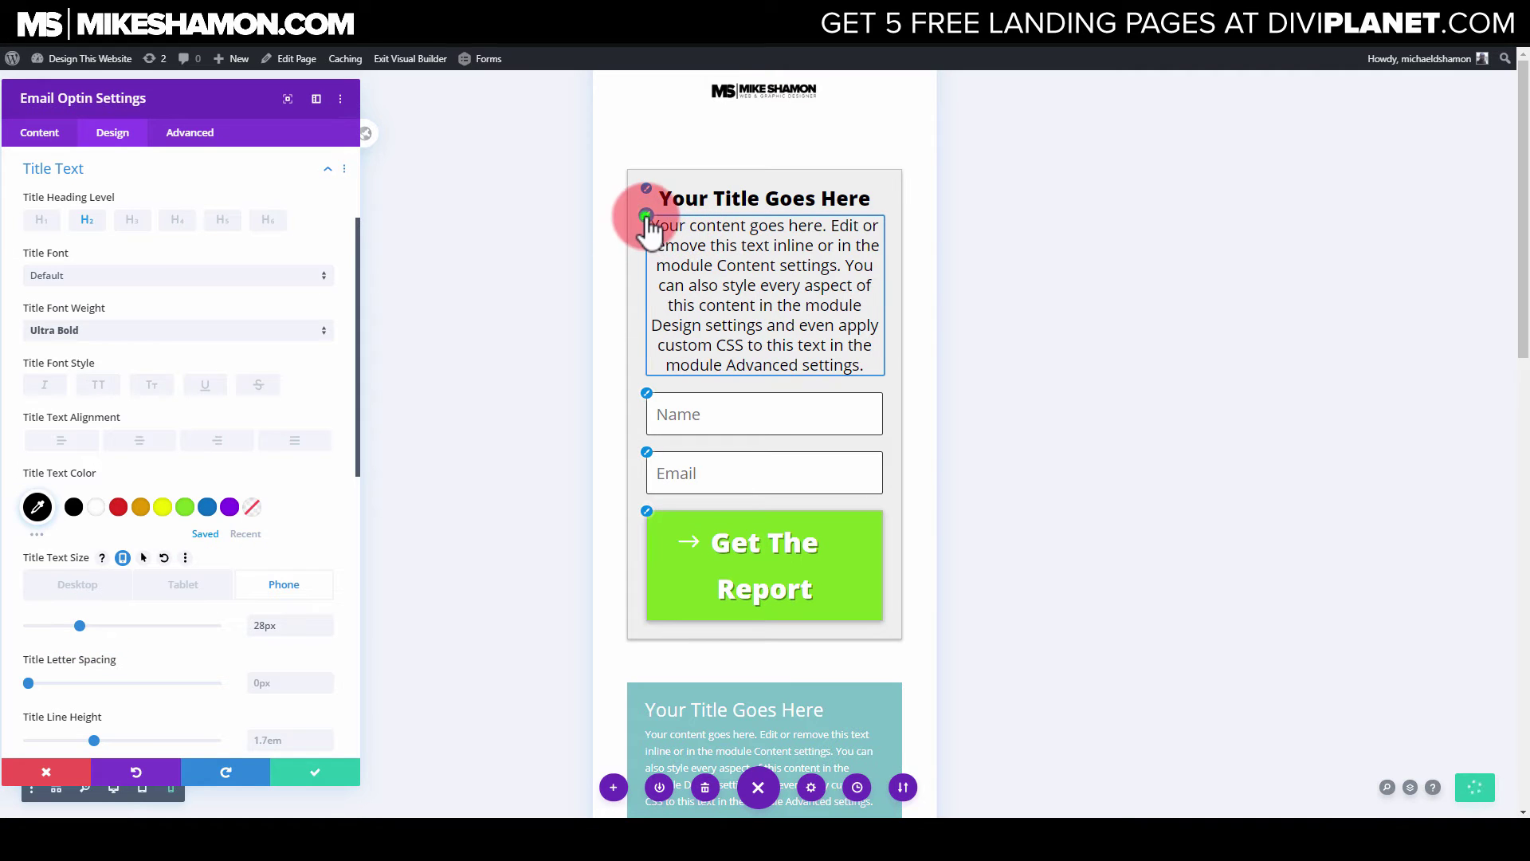
Set the top optin's body text size to 18px for phone only
click(644, 220)
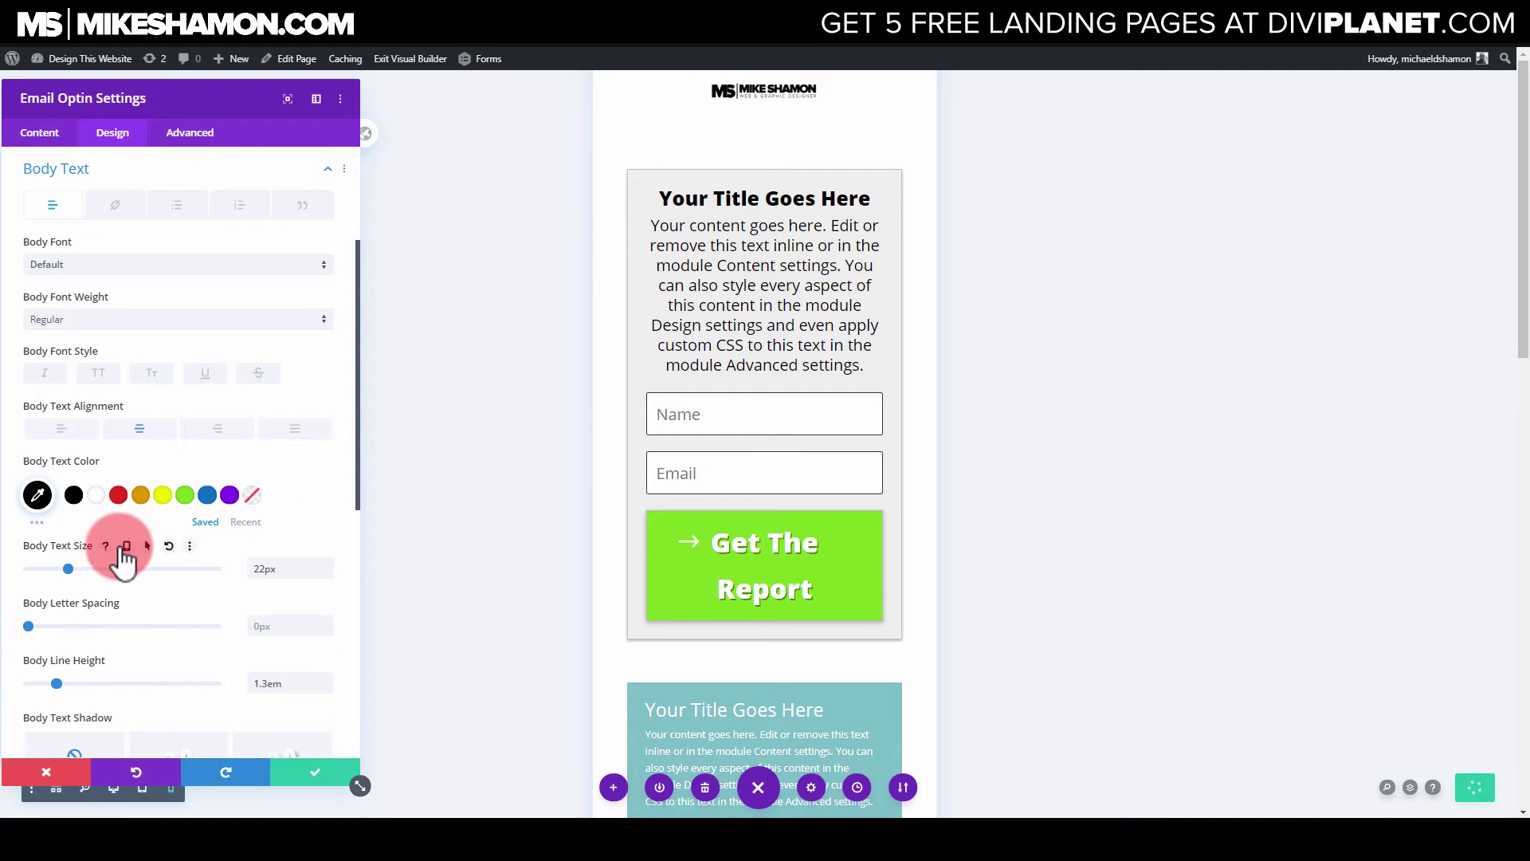
click(125, 546)
drag(68, 614, 62, 615)
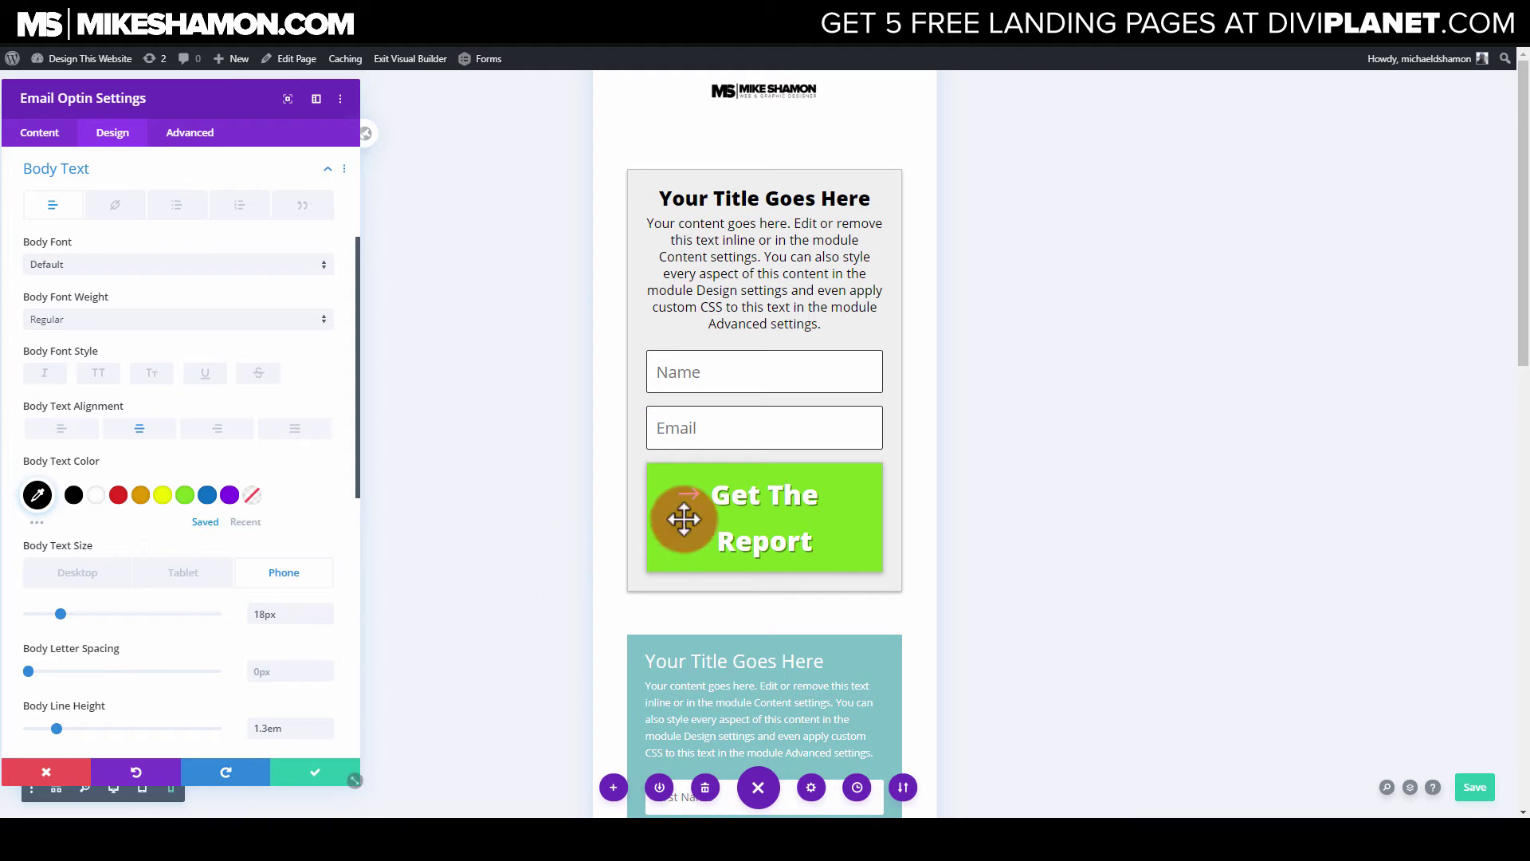
Set the top optin's button text size to 23px for phone only and save the module
click(648, 468)
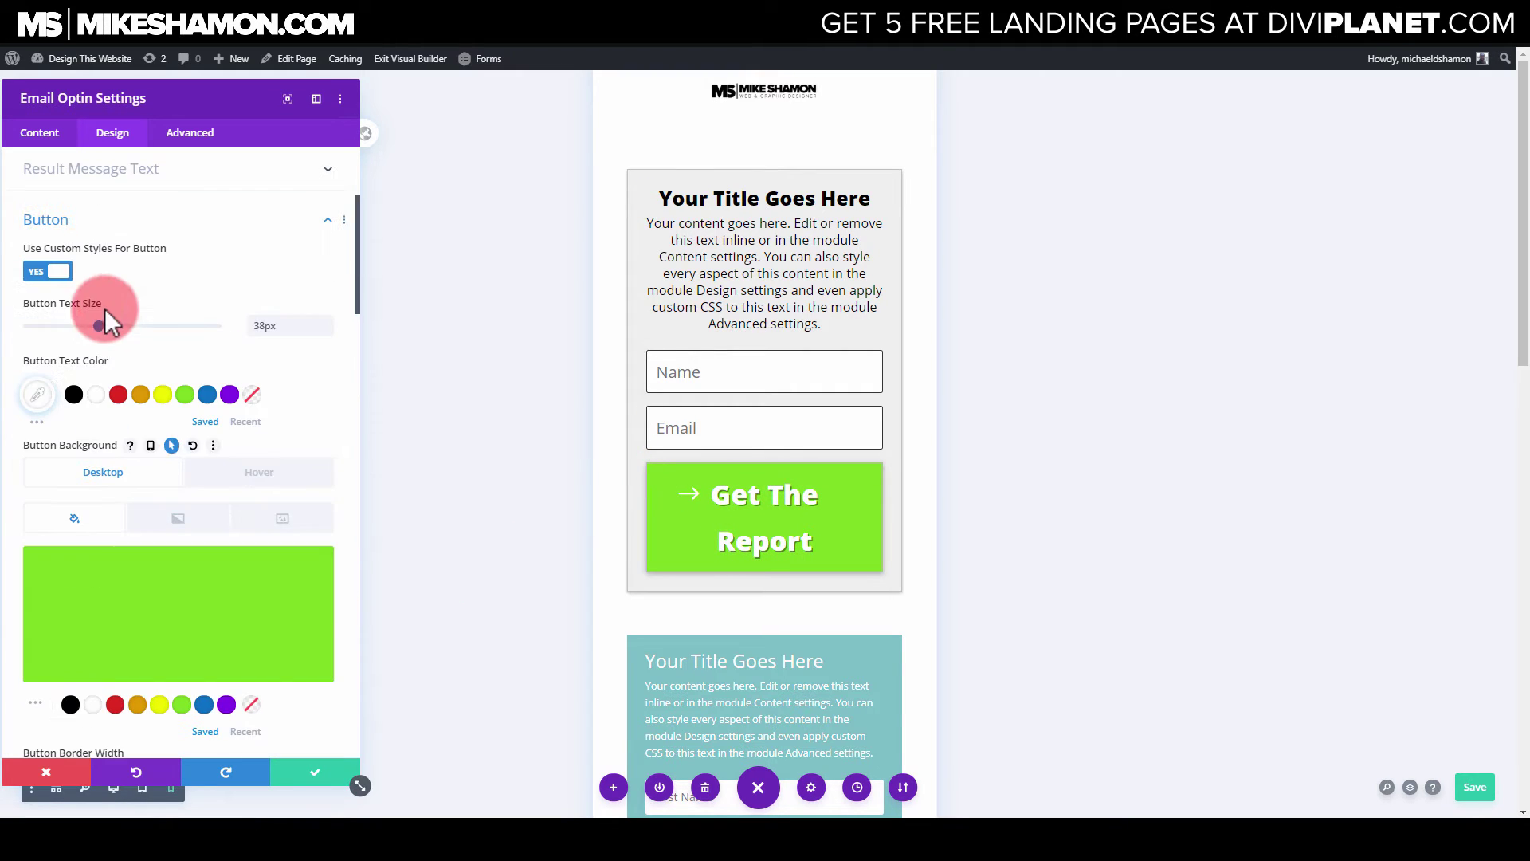
click(136, 305)
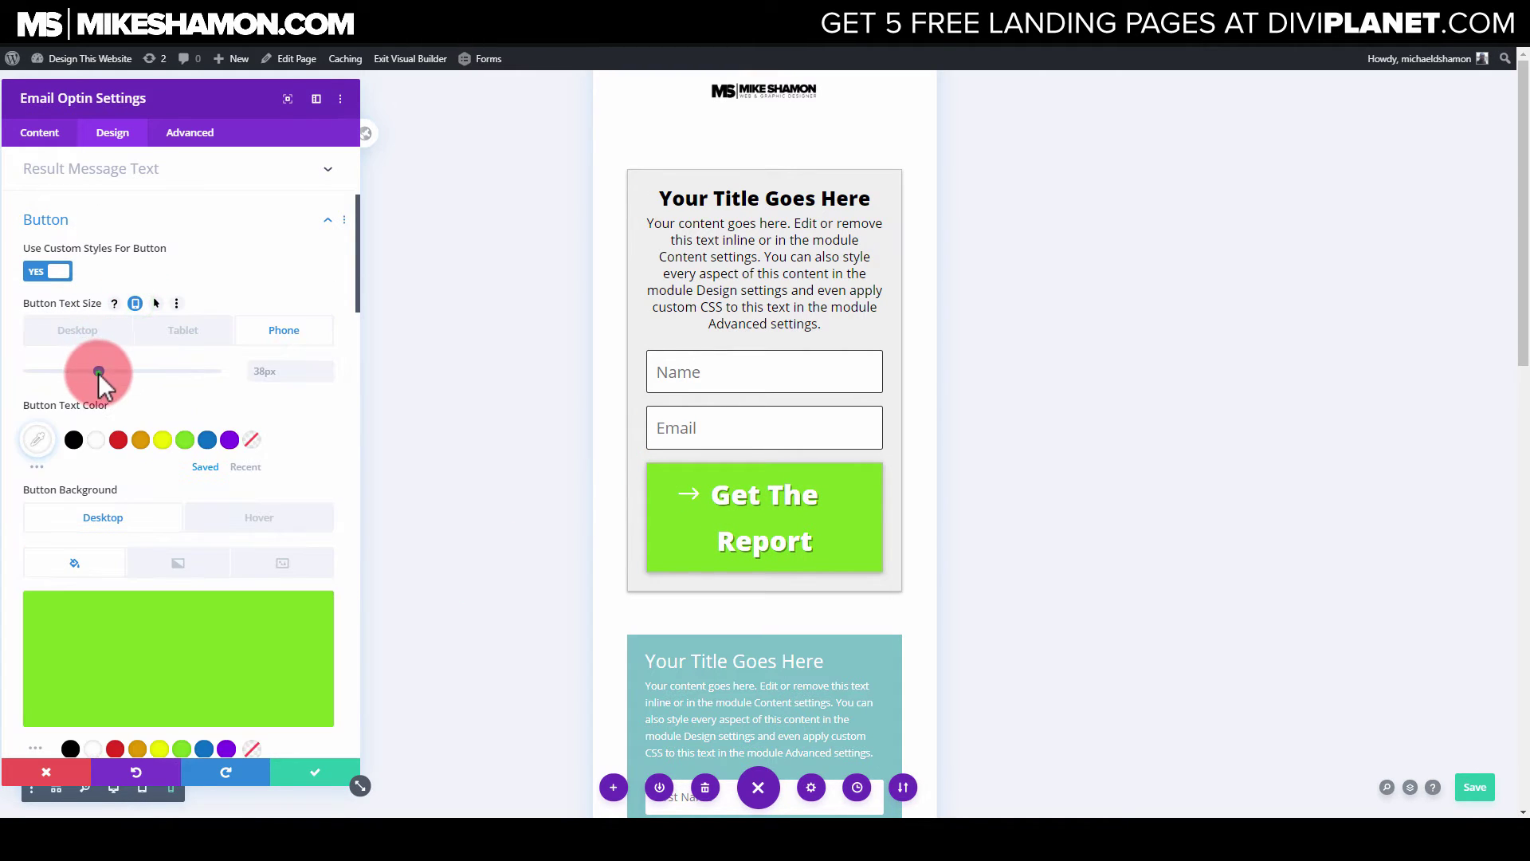
drag(98, 373, 70, 373)
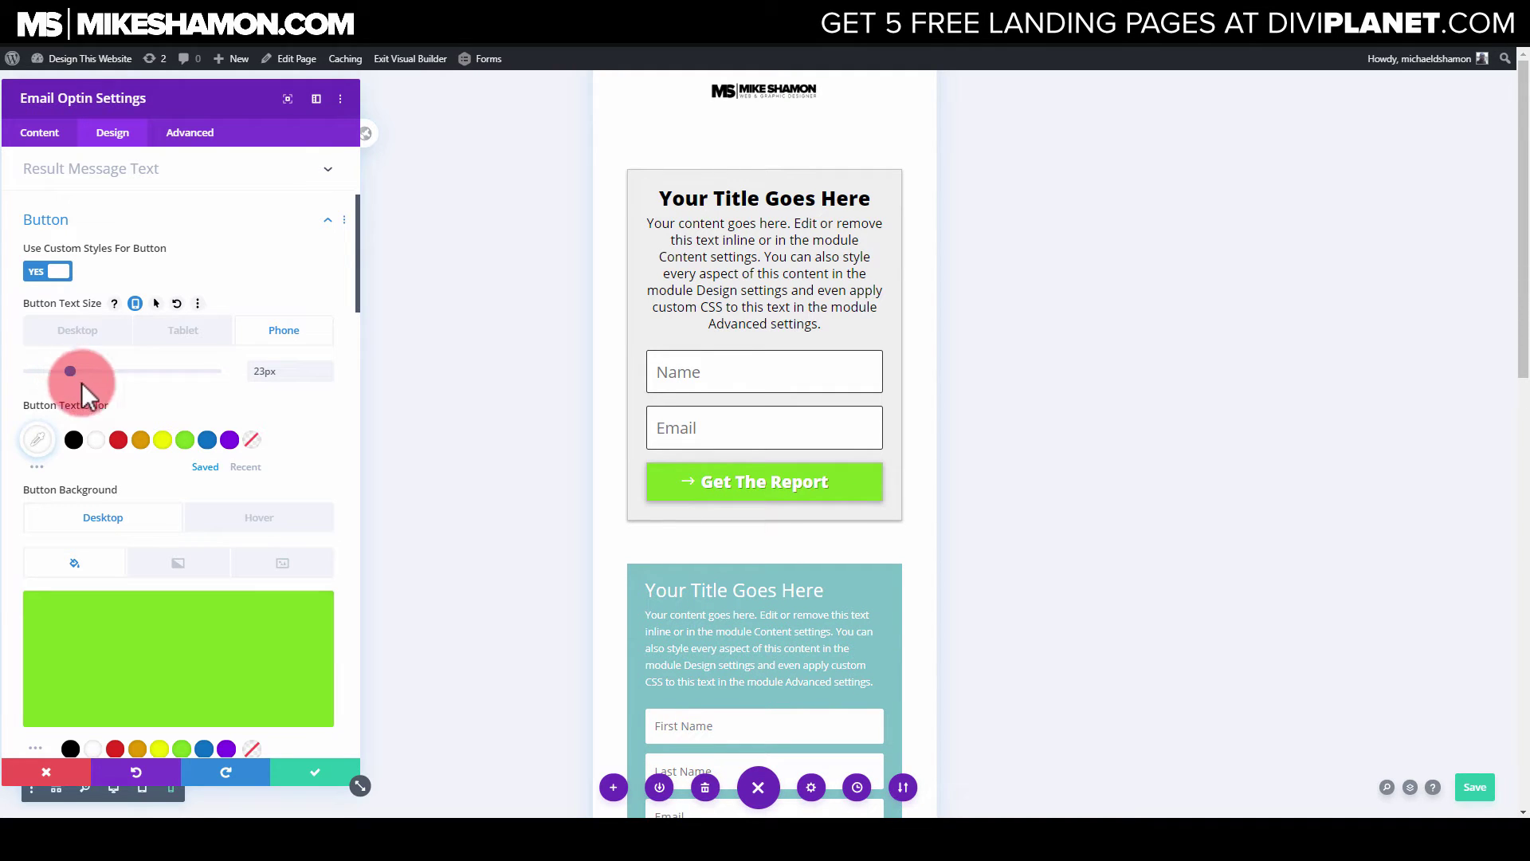
click(302, 774)
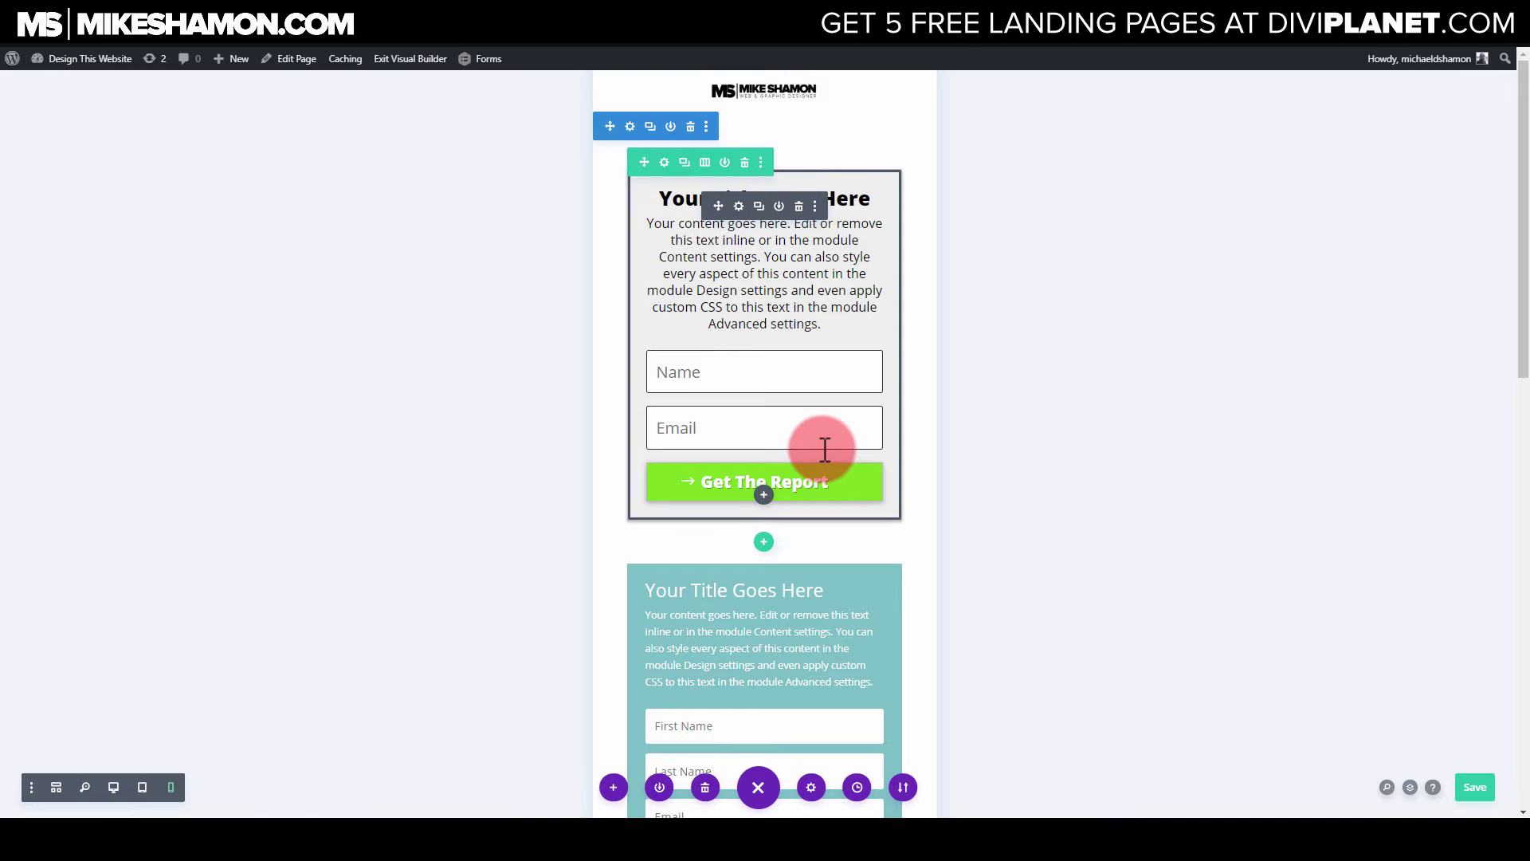
Return to desktop view and clear the title and body text of the left optin in the second row
click(113, 788)
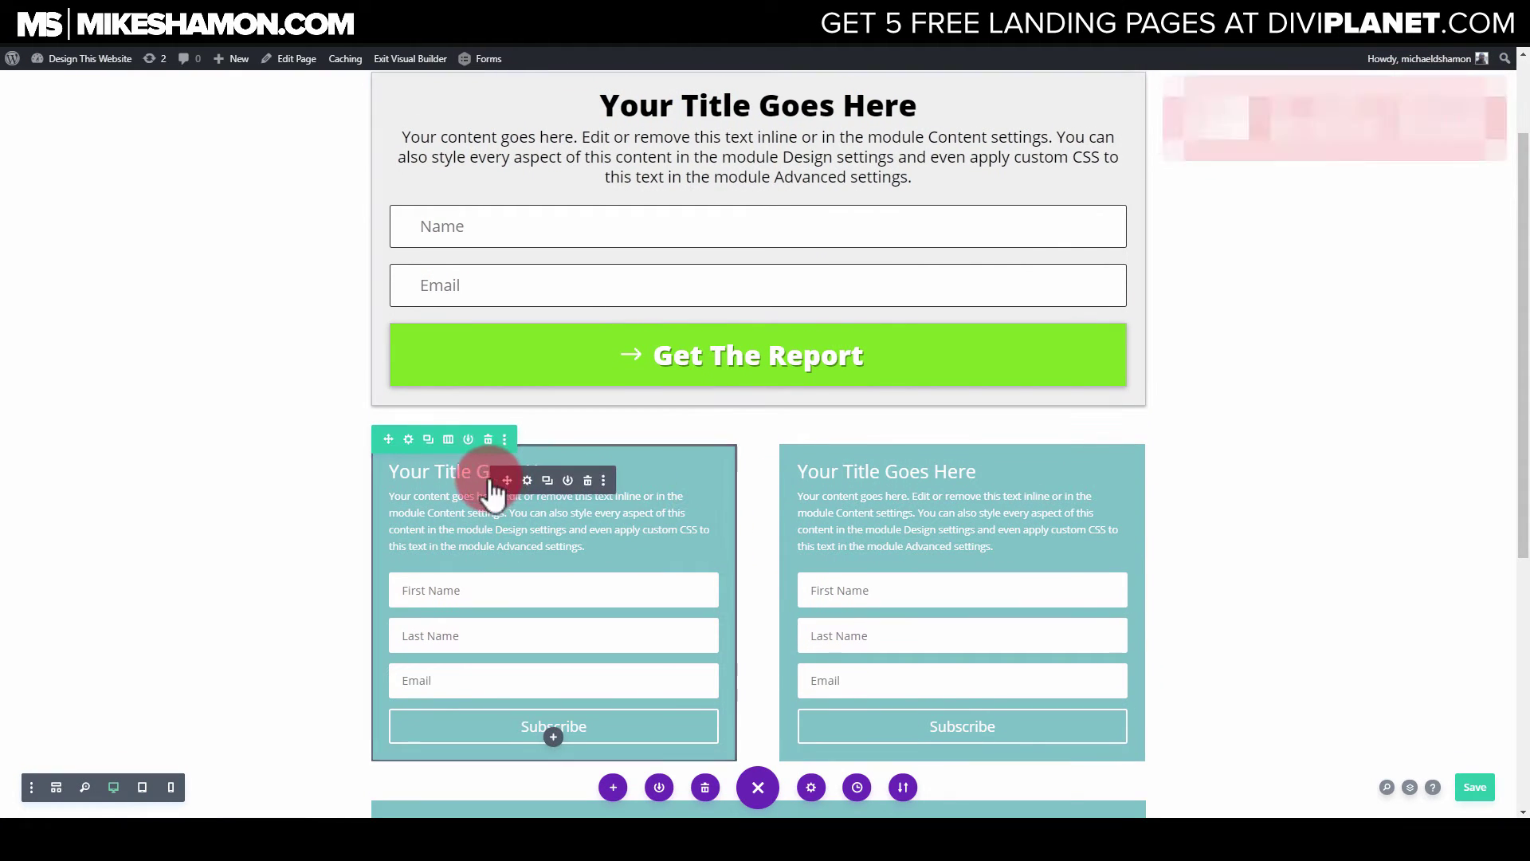
click(526, 480)
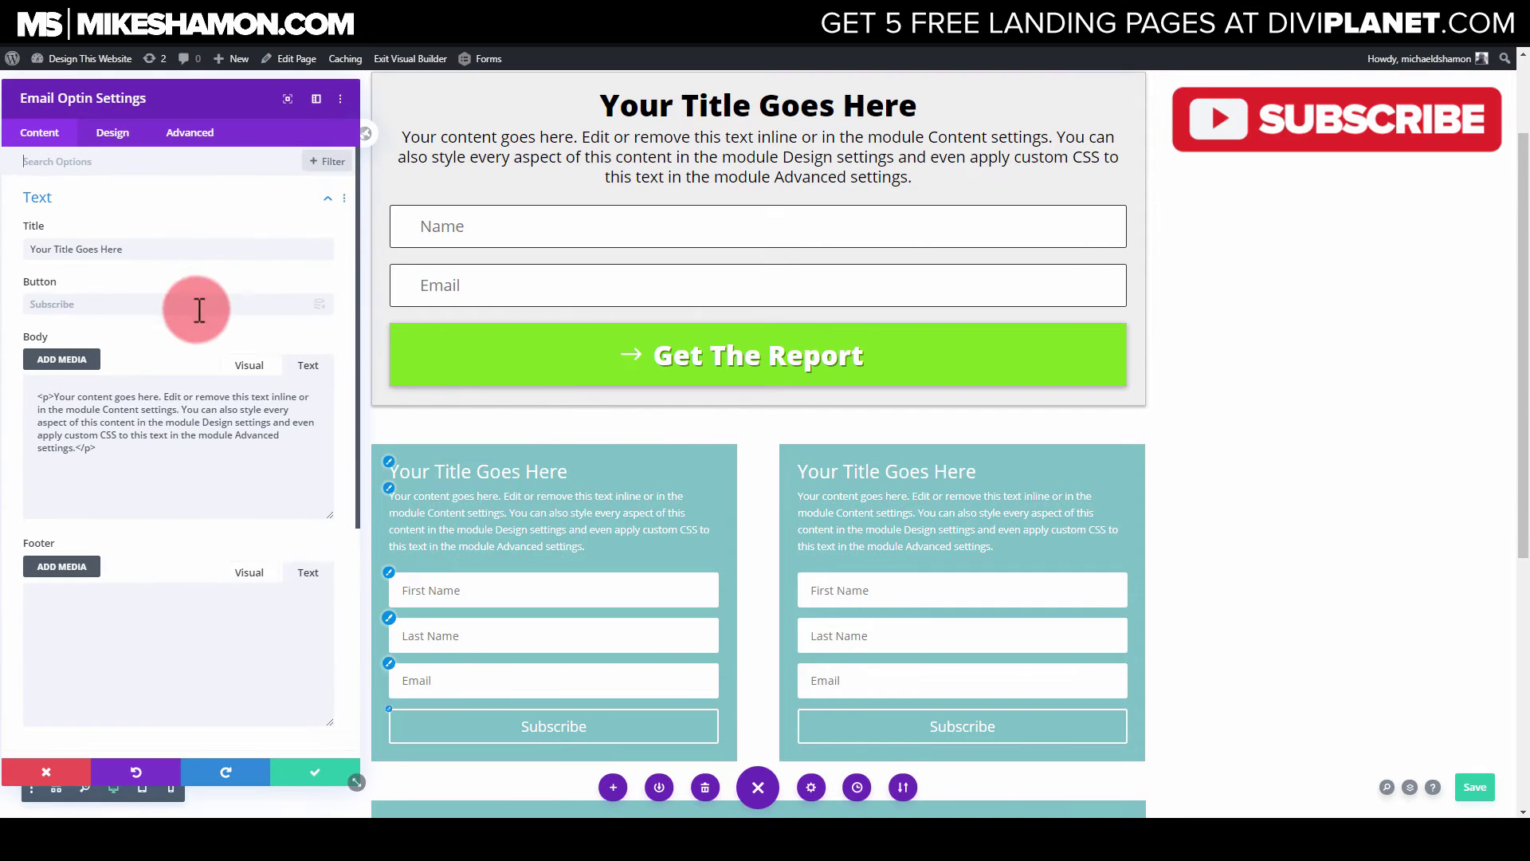
triple_click(168, 254)
key(BackSpace)
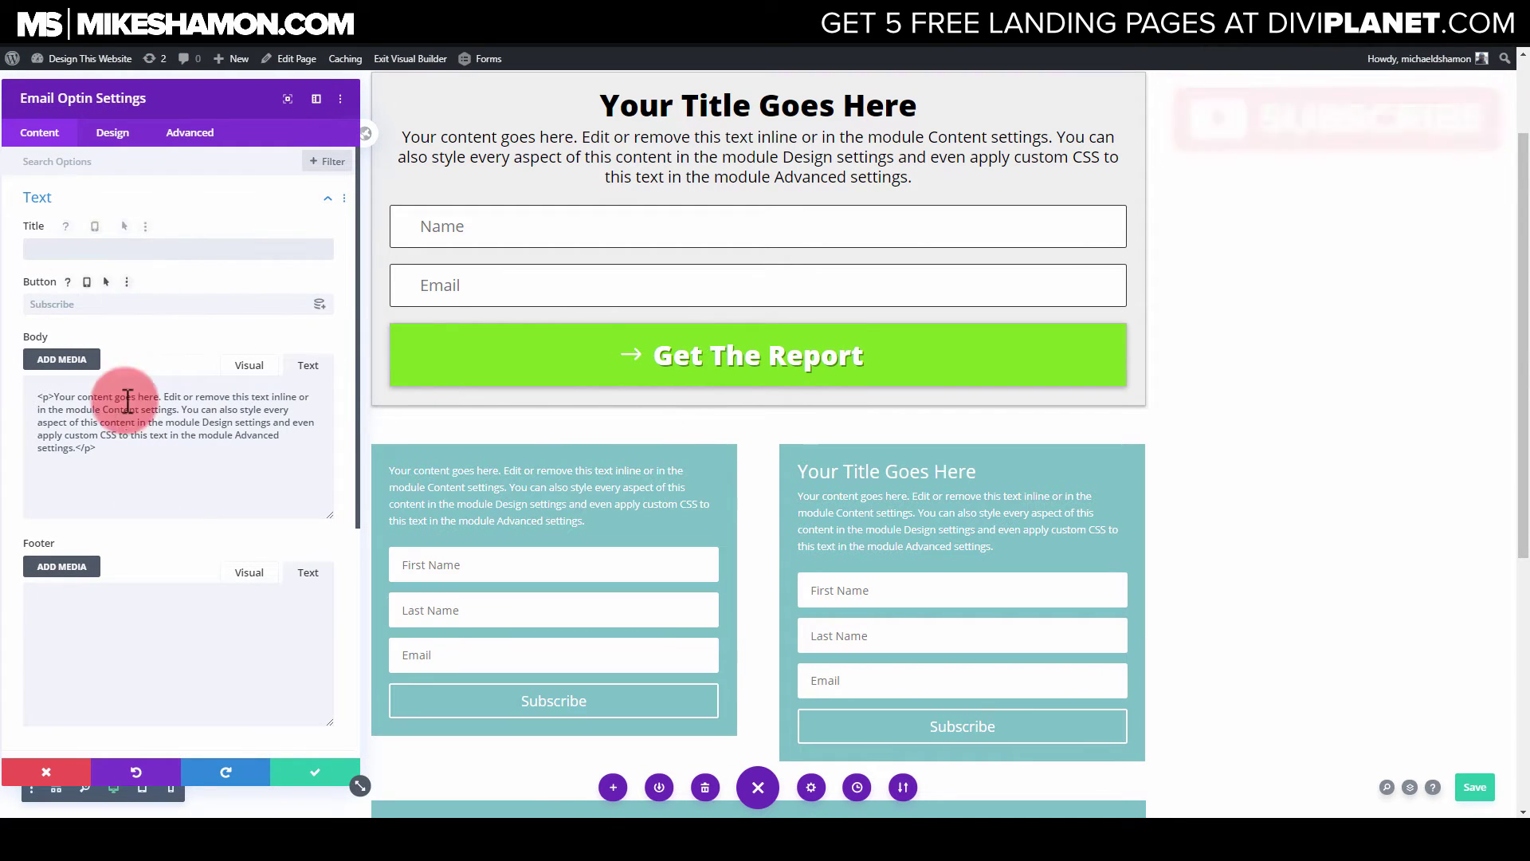
triple_click(127, 449)
key(BackSpace)
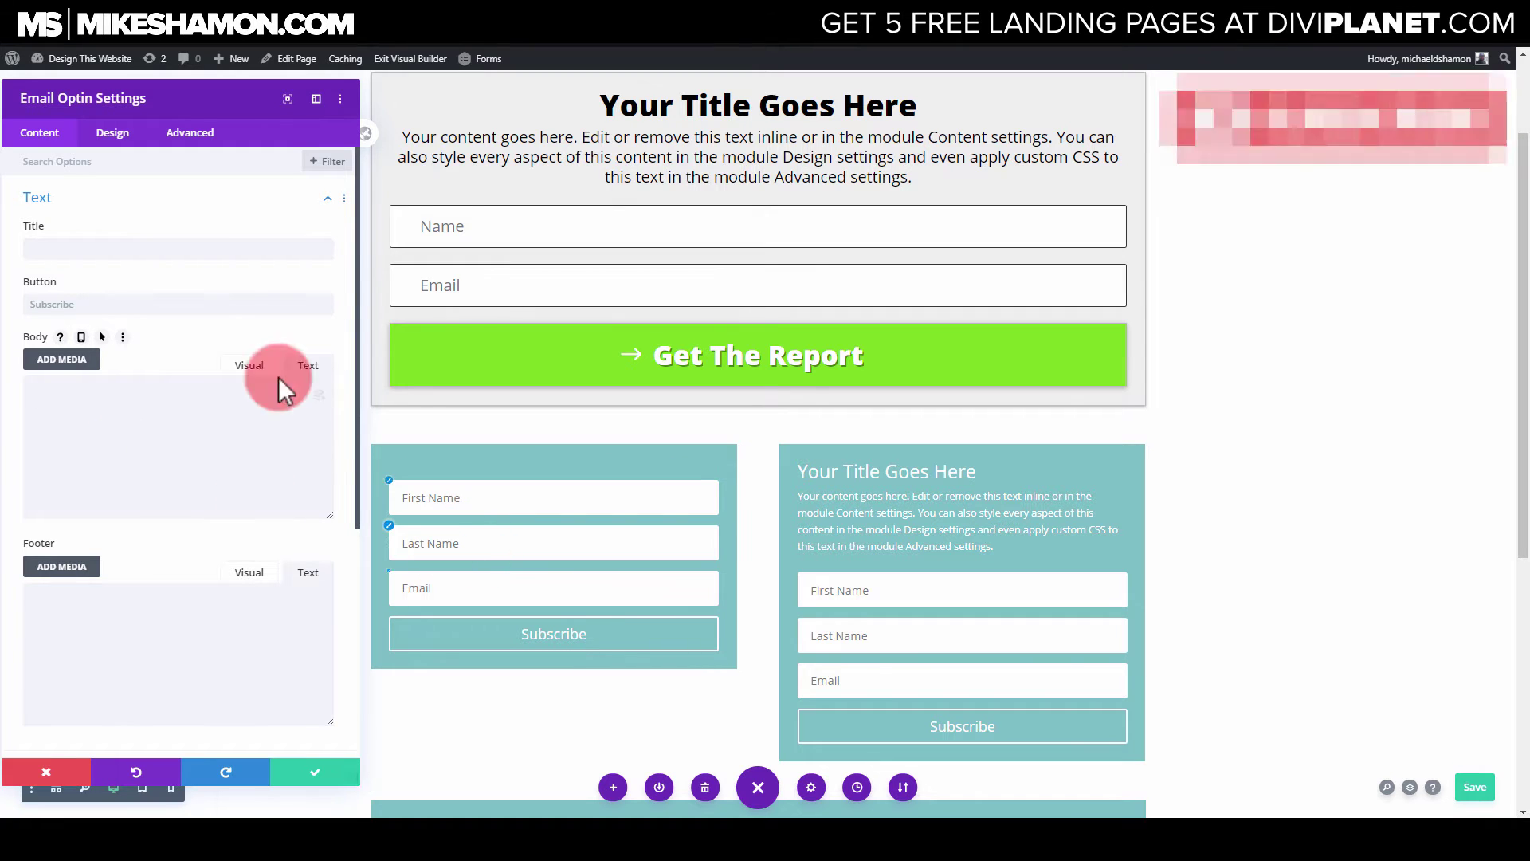
Set the left optin's email service provider to GetResponse
click(61, 195)
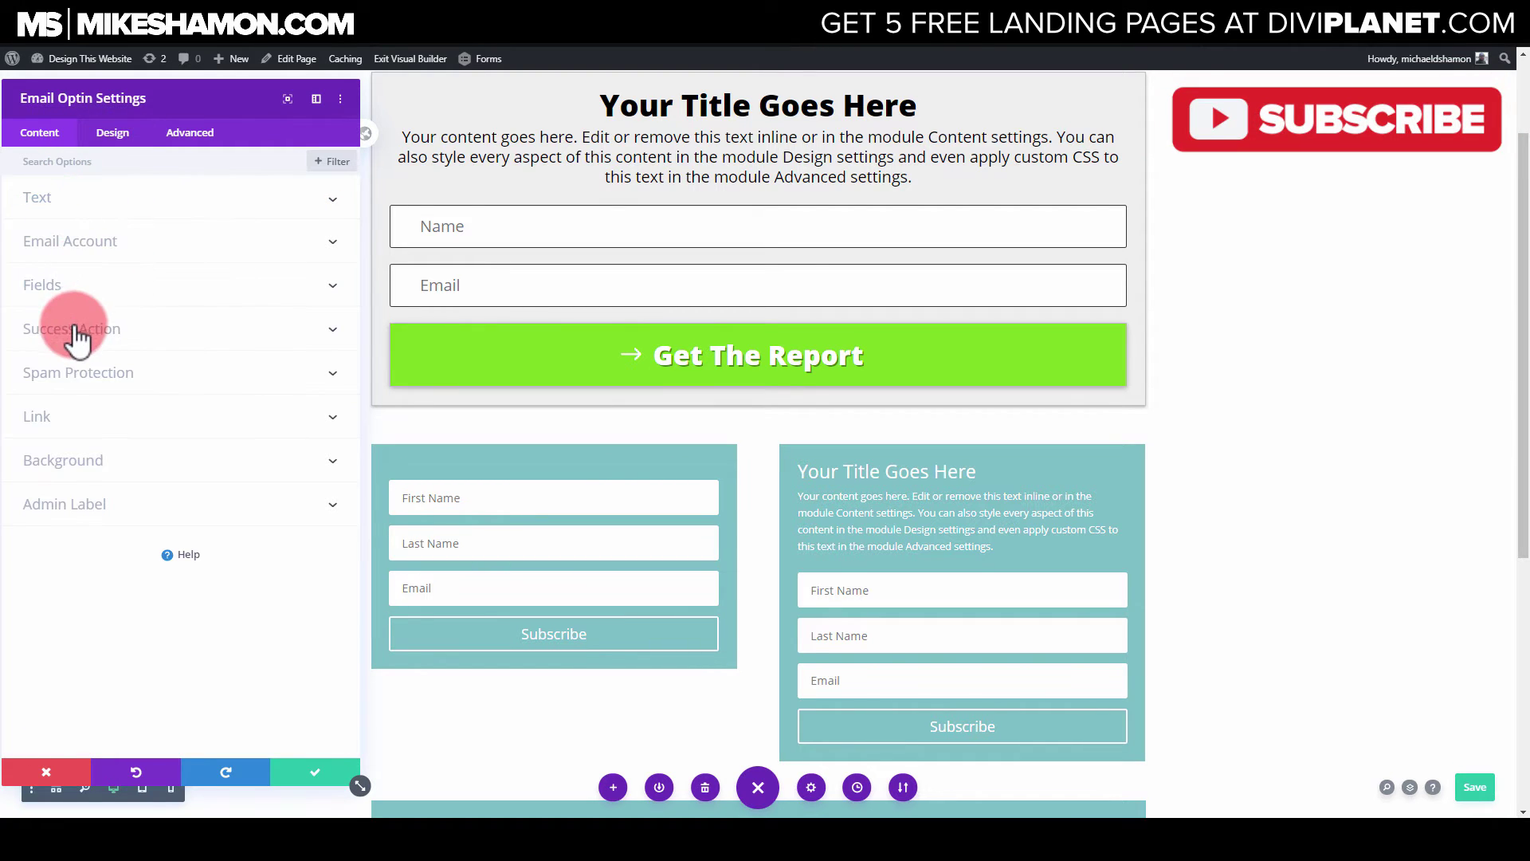
click(121, 240)
click(107, 299)
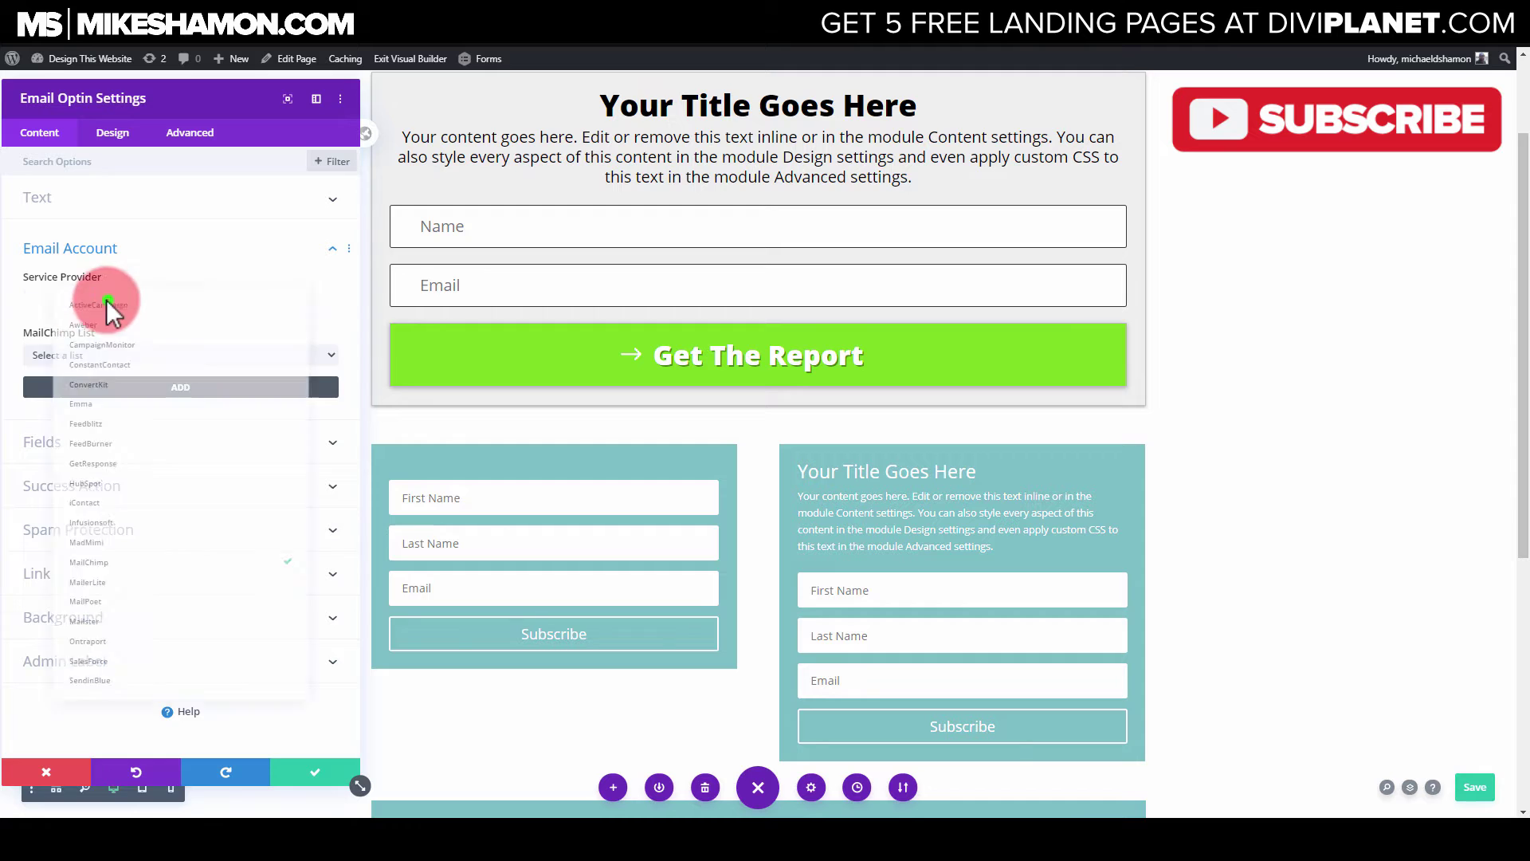
click(75, 455)
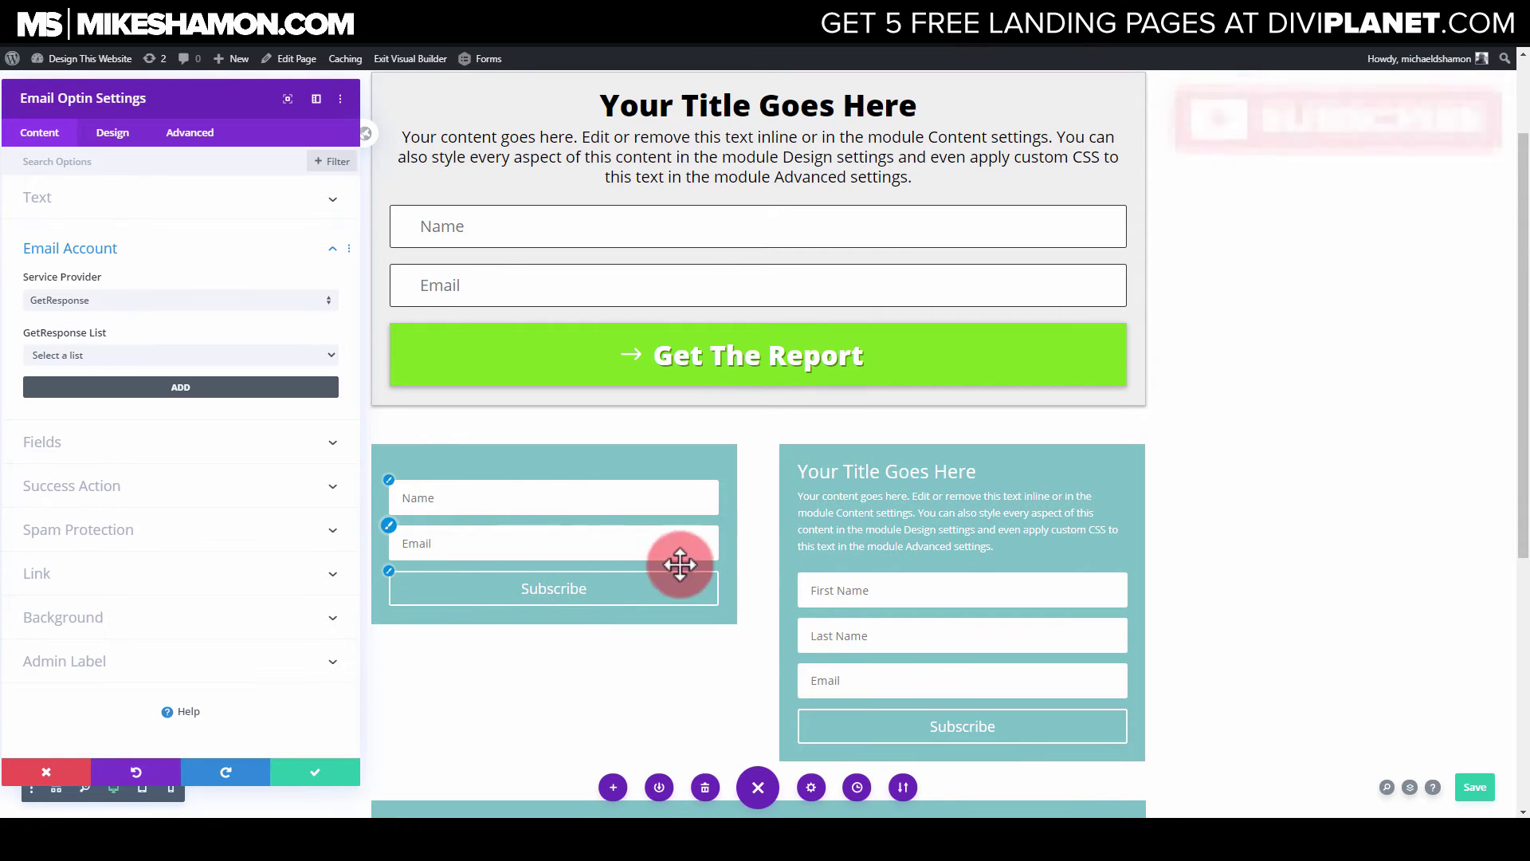
Change the background color of the left optin in the second row to a light salmon
click(178, 258)
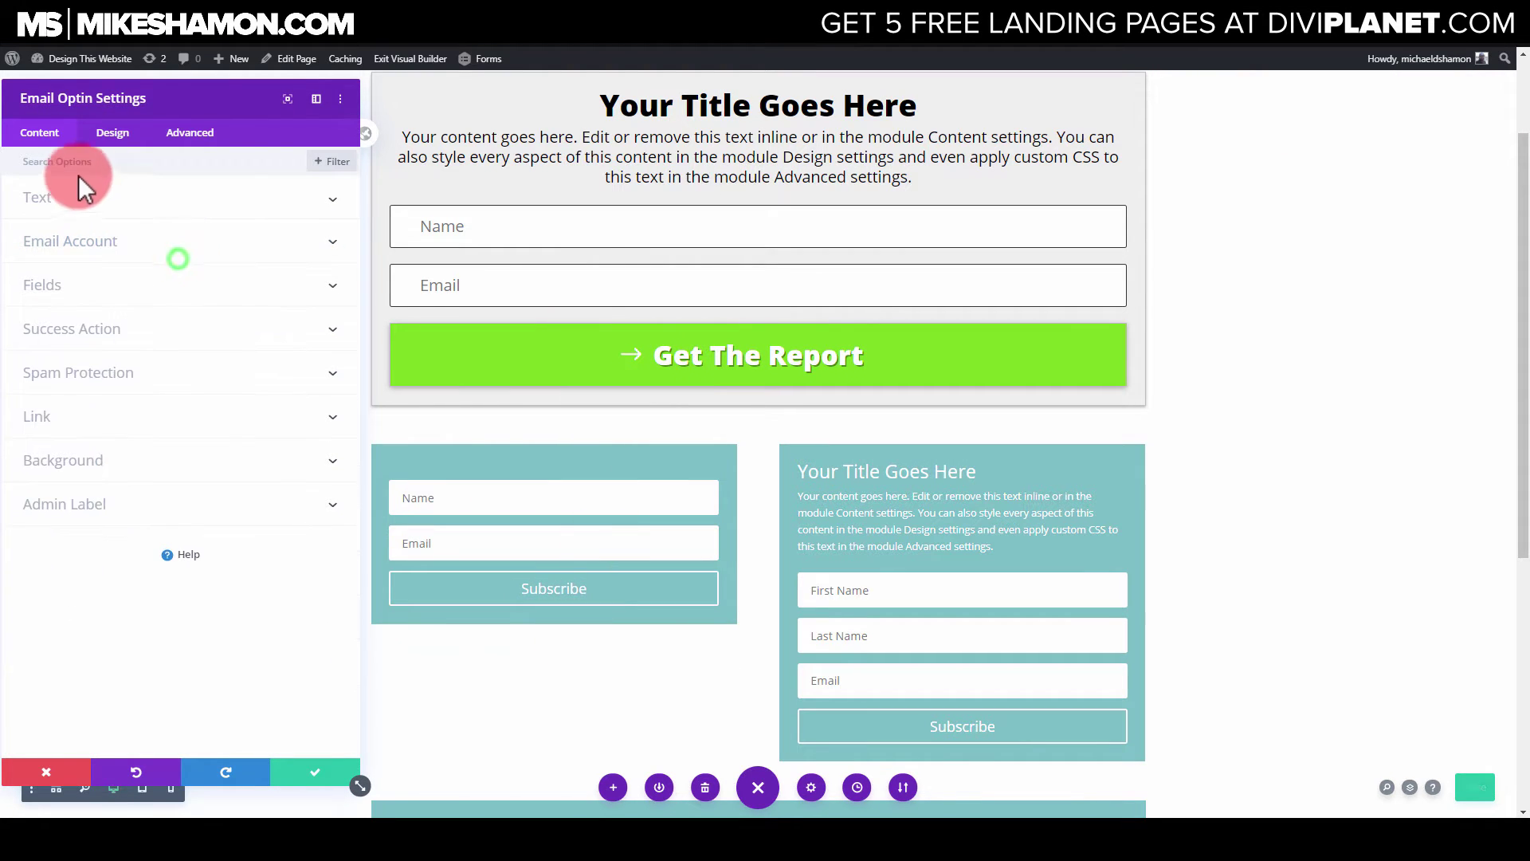
click(113, 132)
click(100, 197)
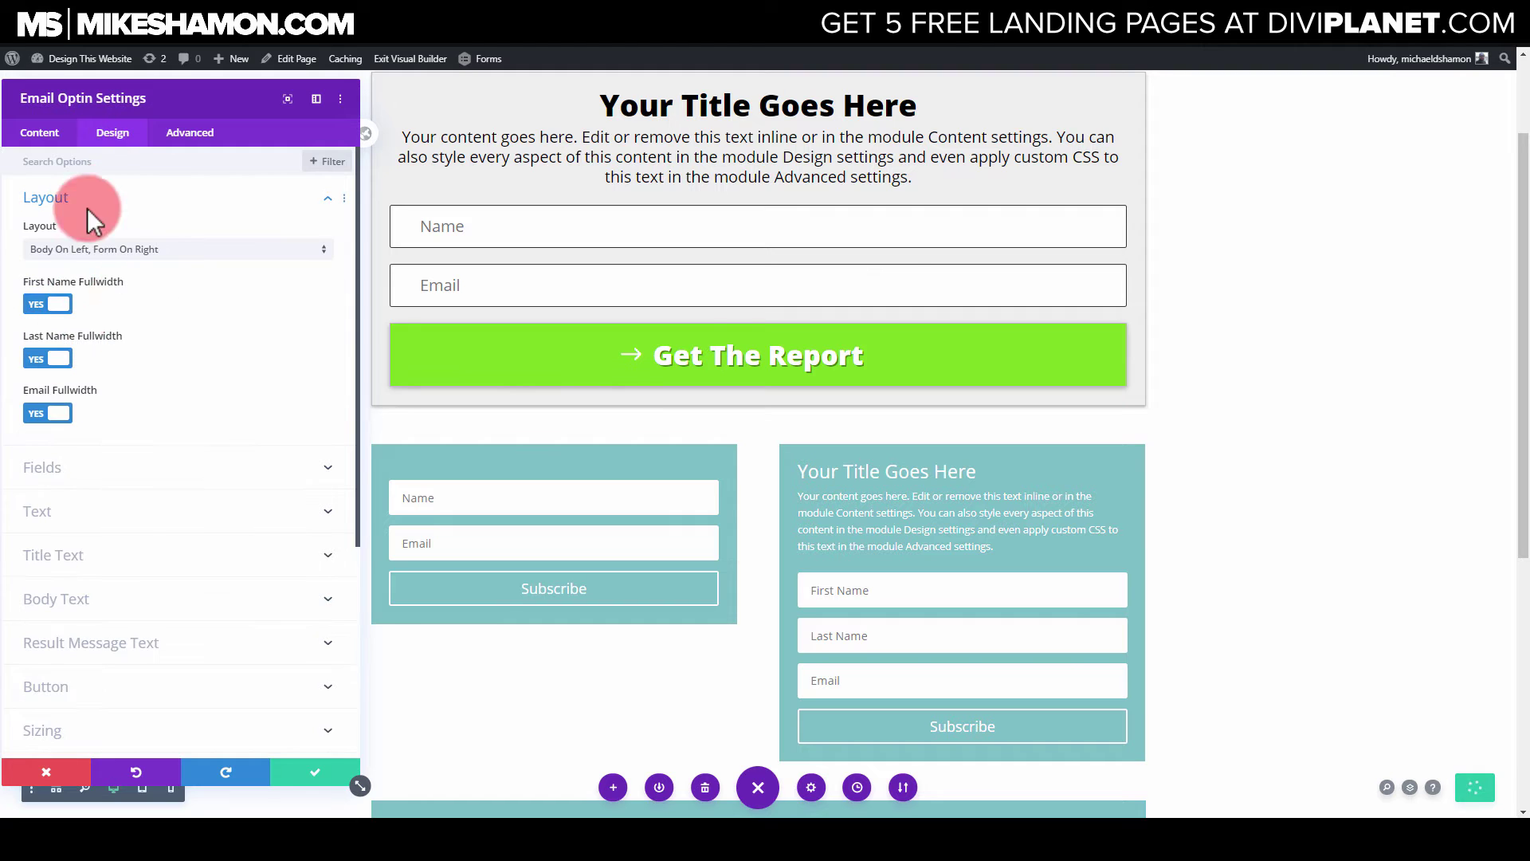
click(88, 199)
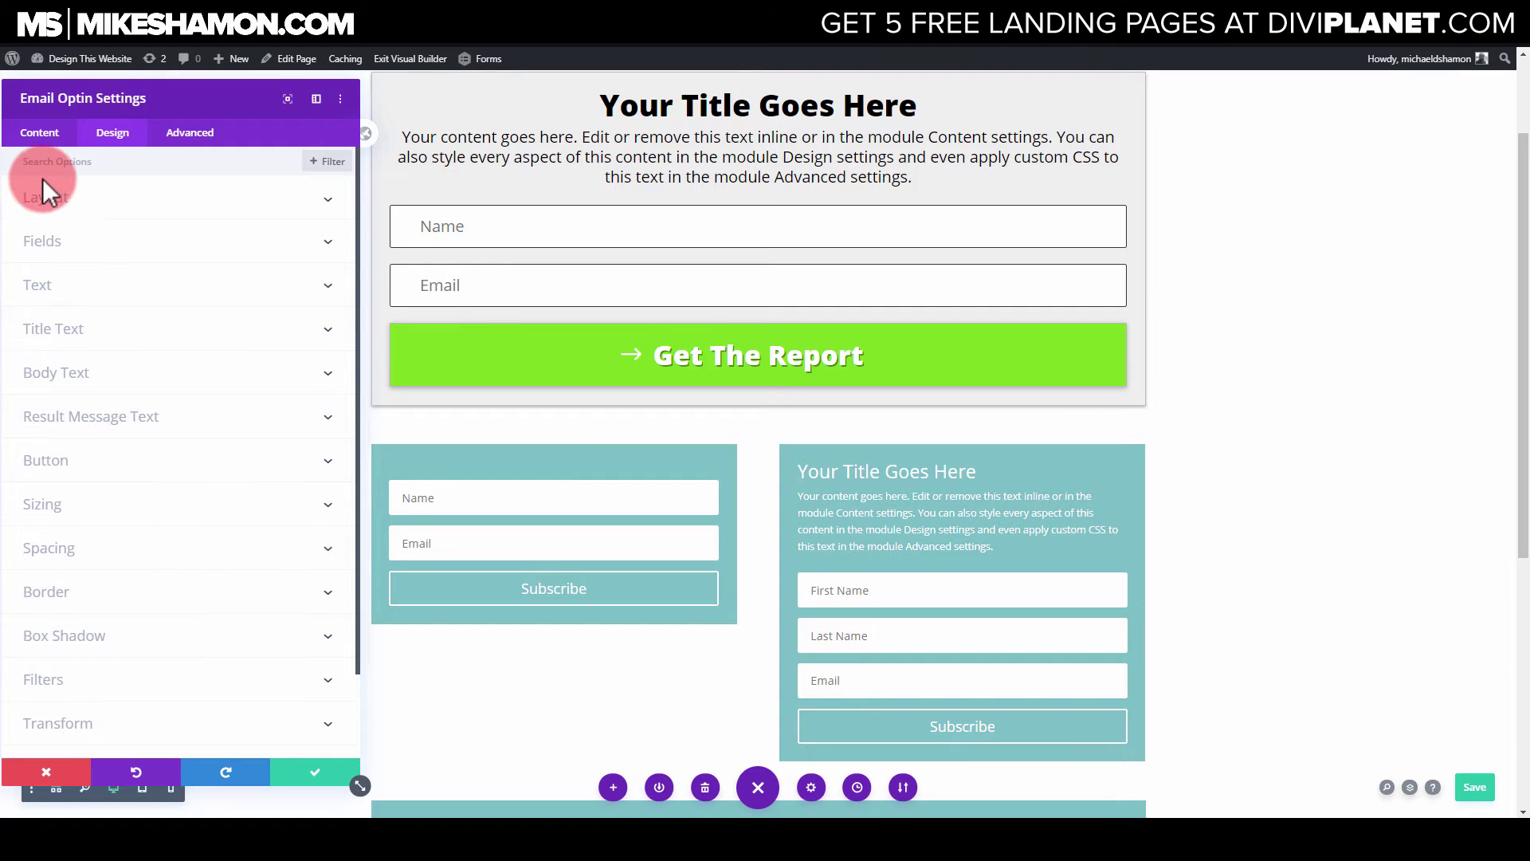
scroll(69, 632, down, 2)
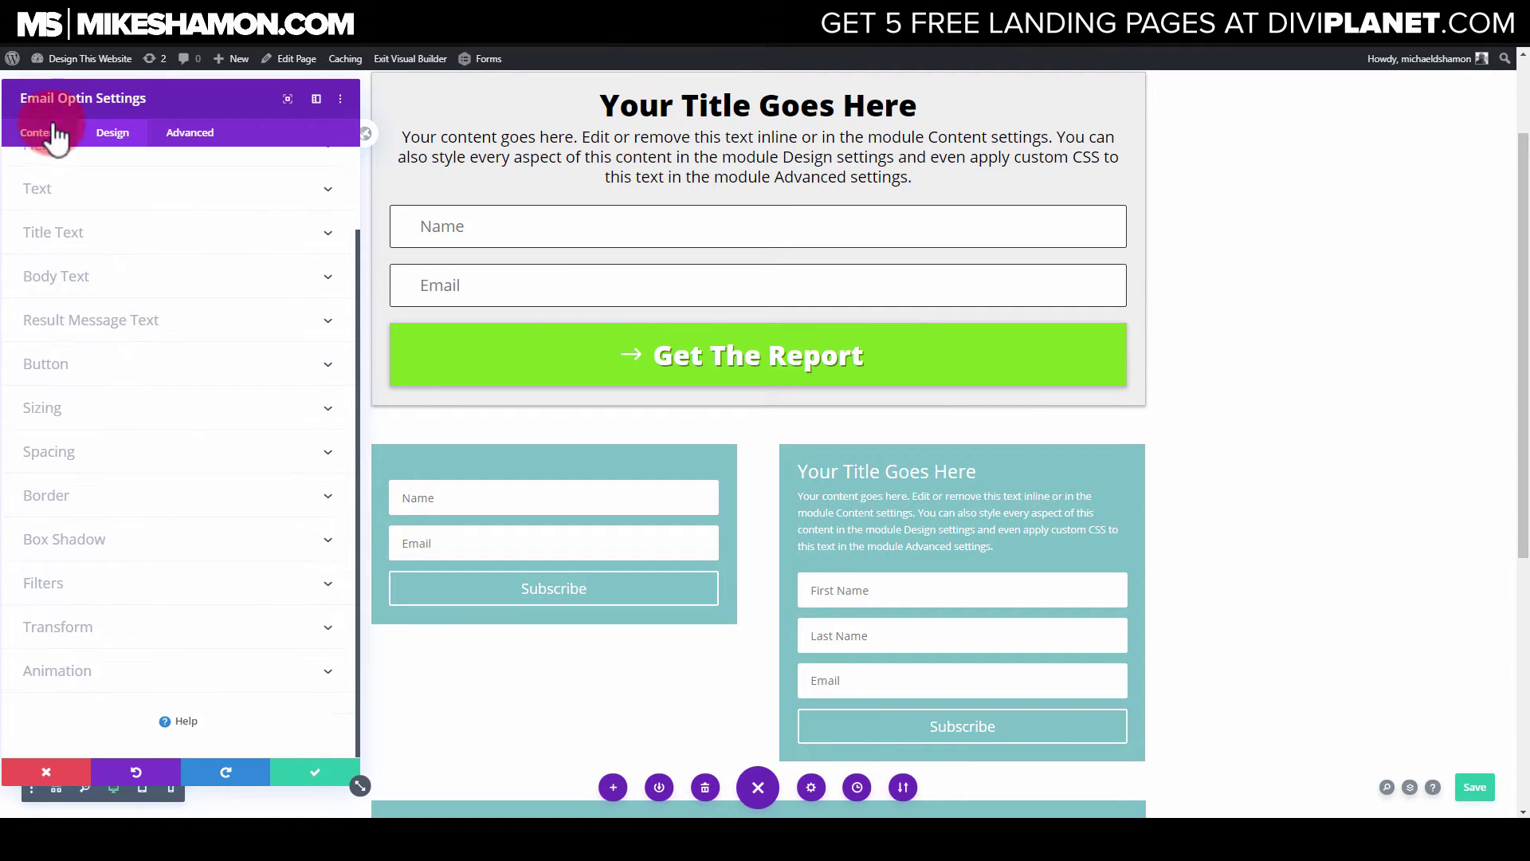
click(50, 125)
click(119, 460)
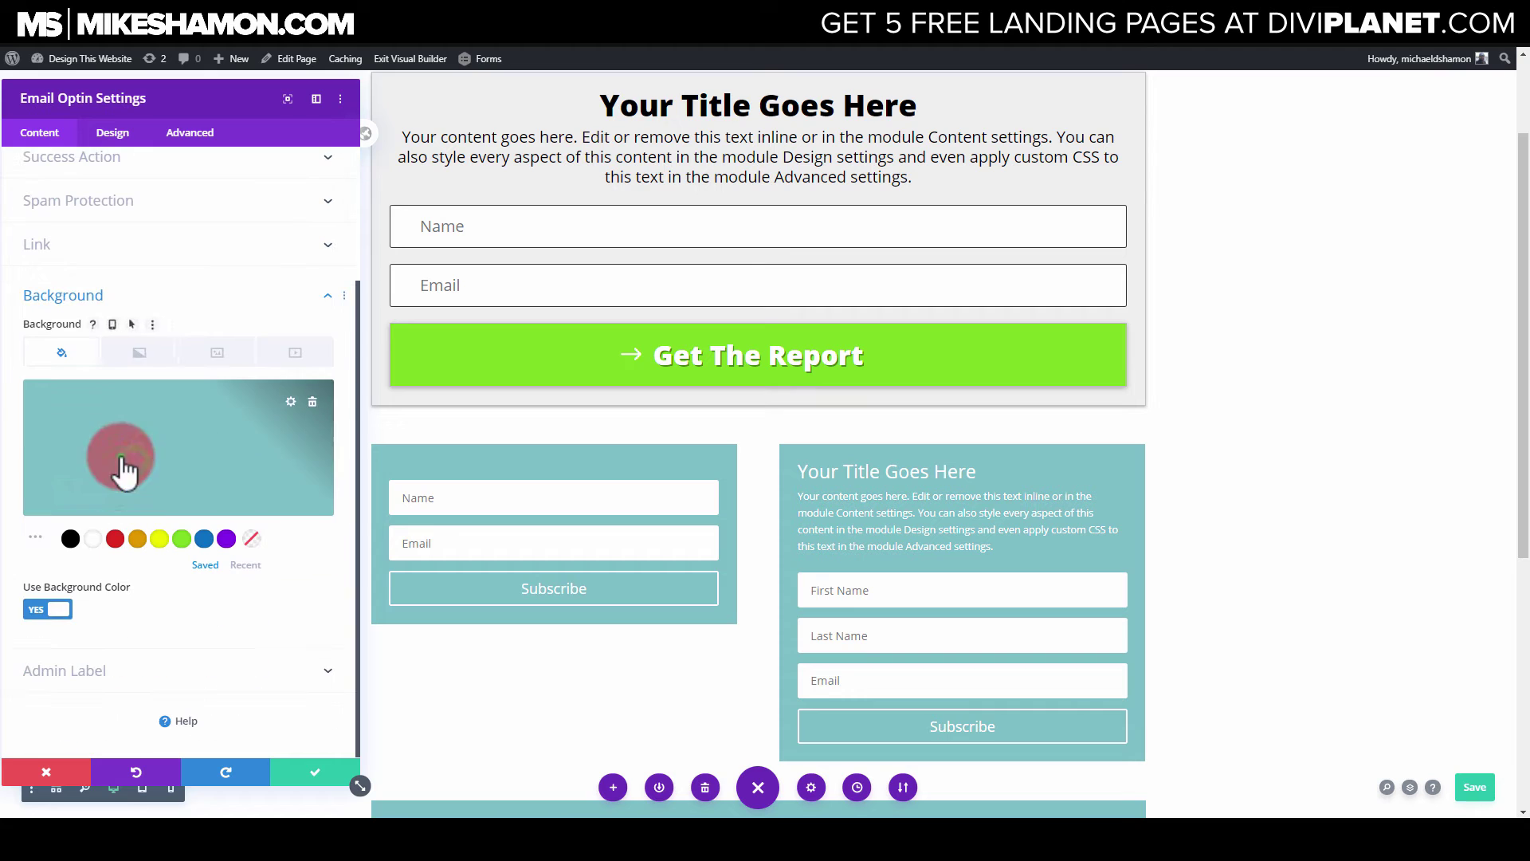
click(120, 456)
drag(69, 431, 40, 377)
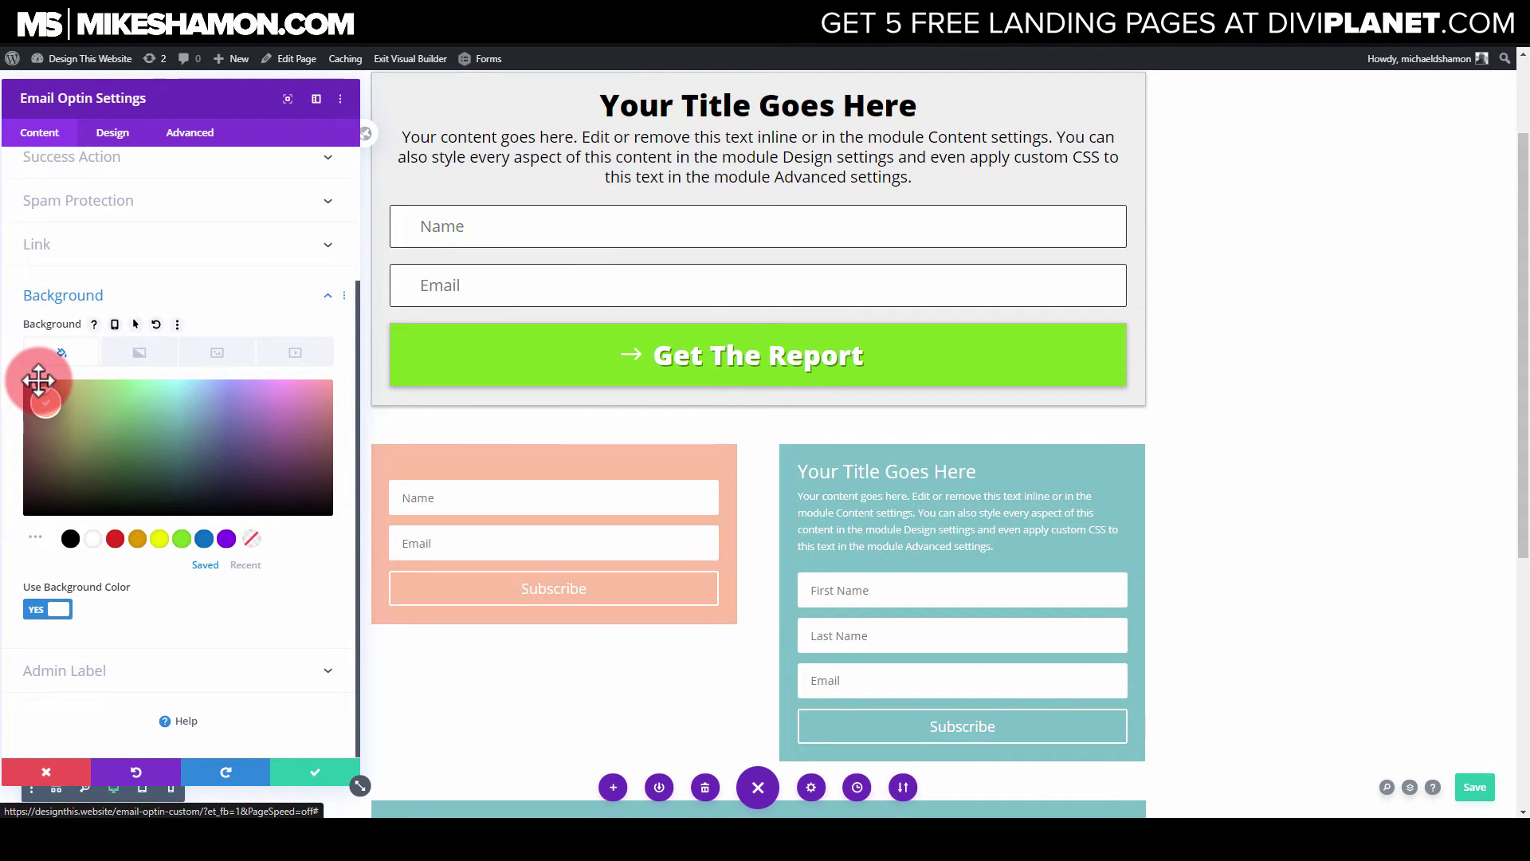
Set the left optin's top and bottom margins to 0px, its top padding to 0px and its bottom padding to 24px
click(113, 134)
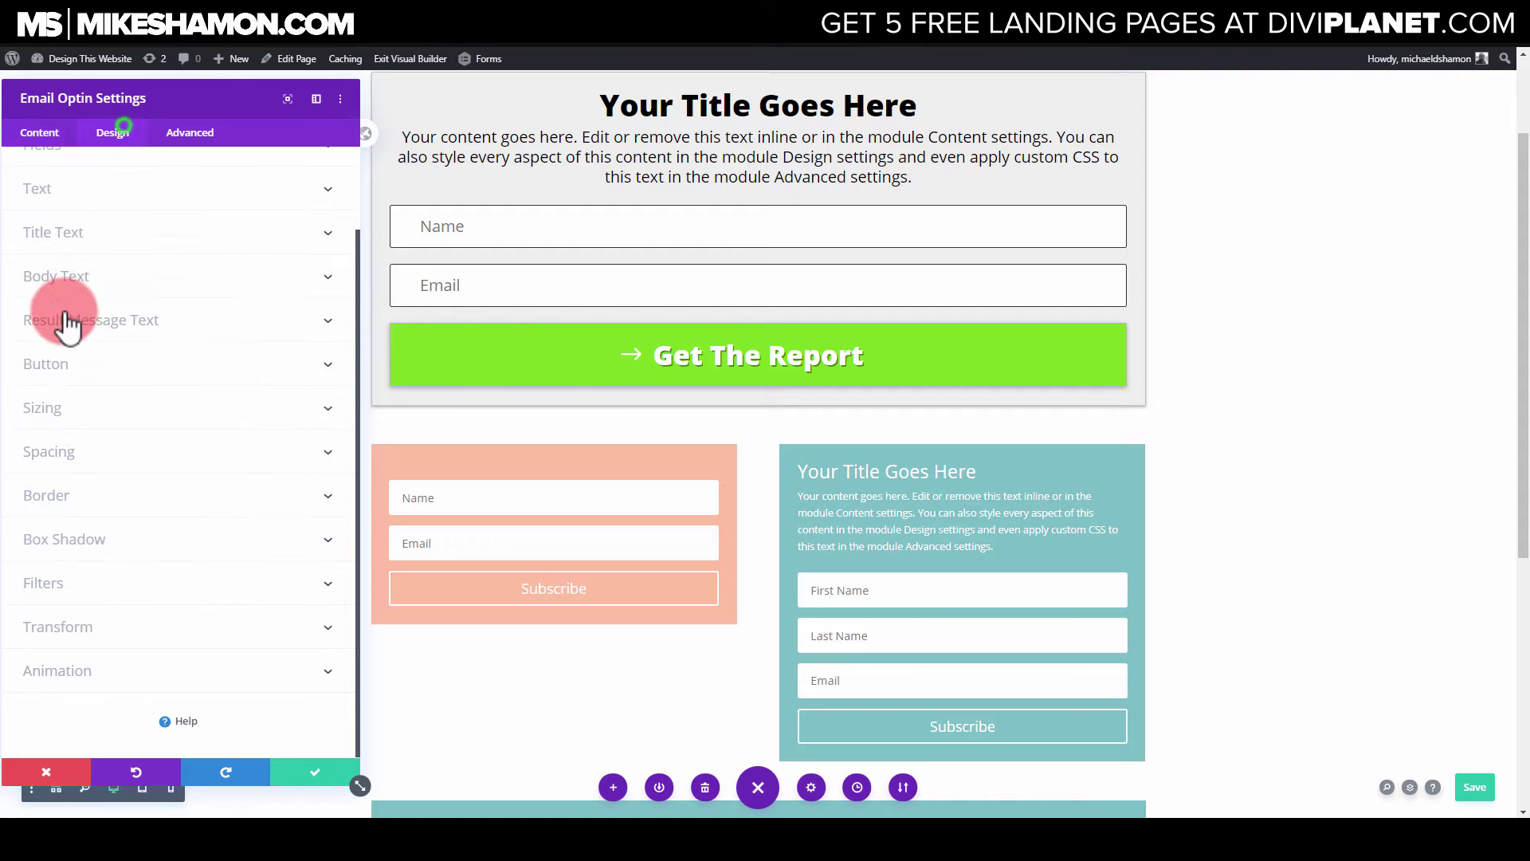
click(75, 551)
click(66, 351)
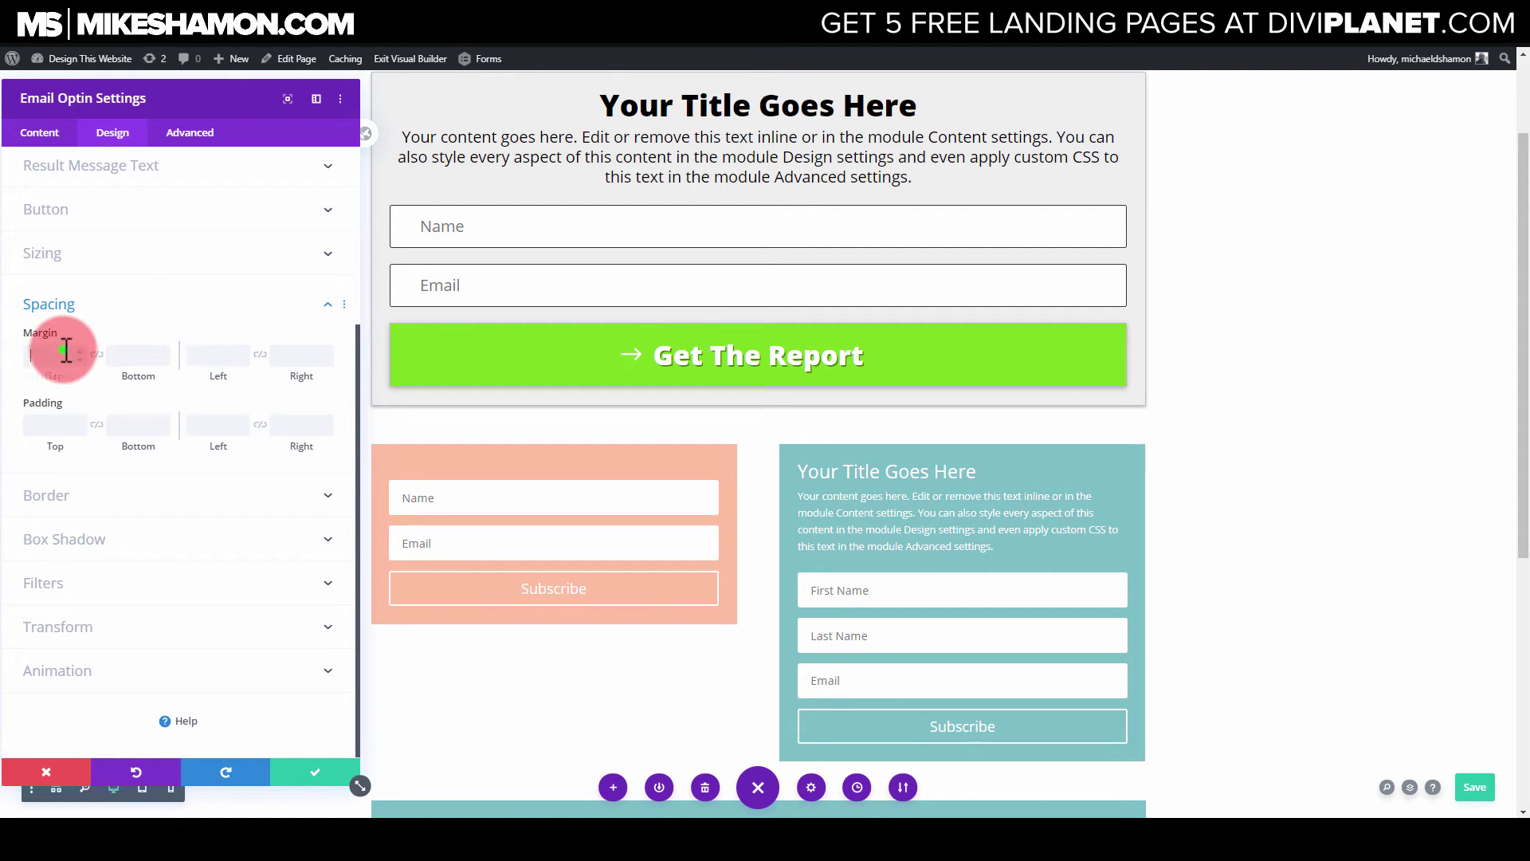
text(0)
click(97, 353)
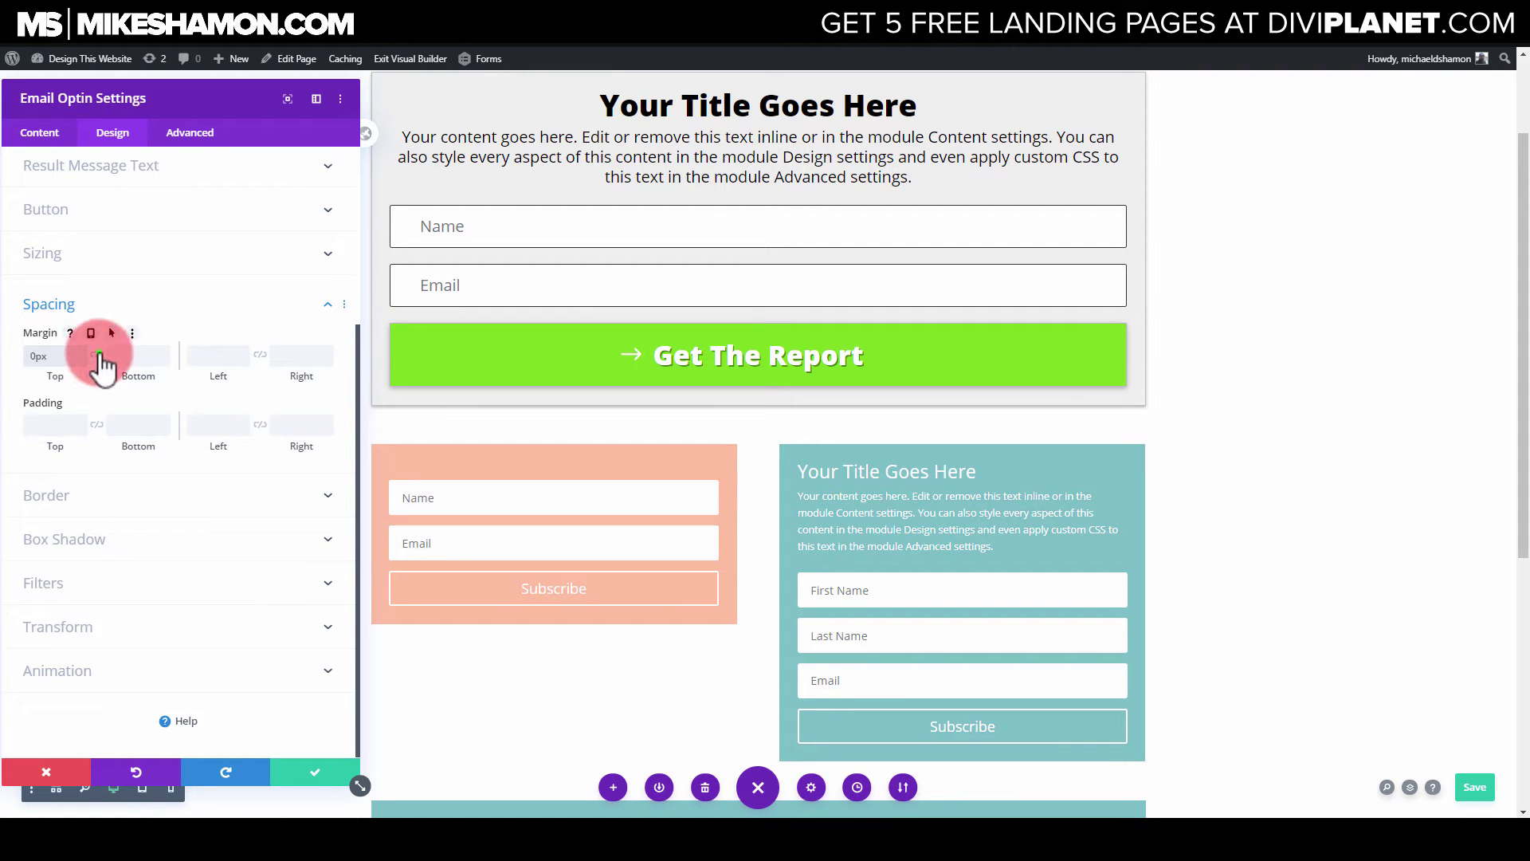
click(62, 429)
text(0)
click(97, 426)
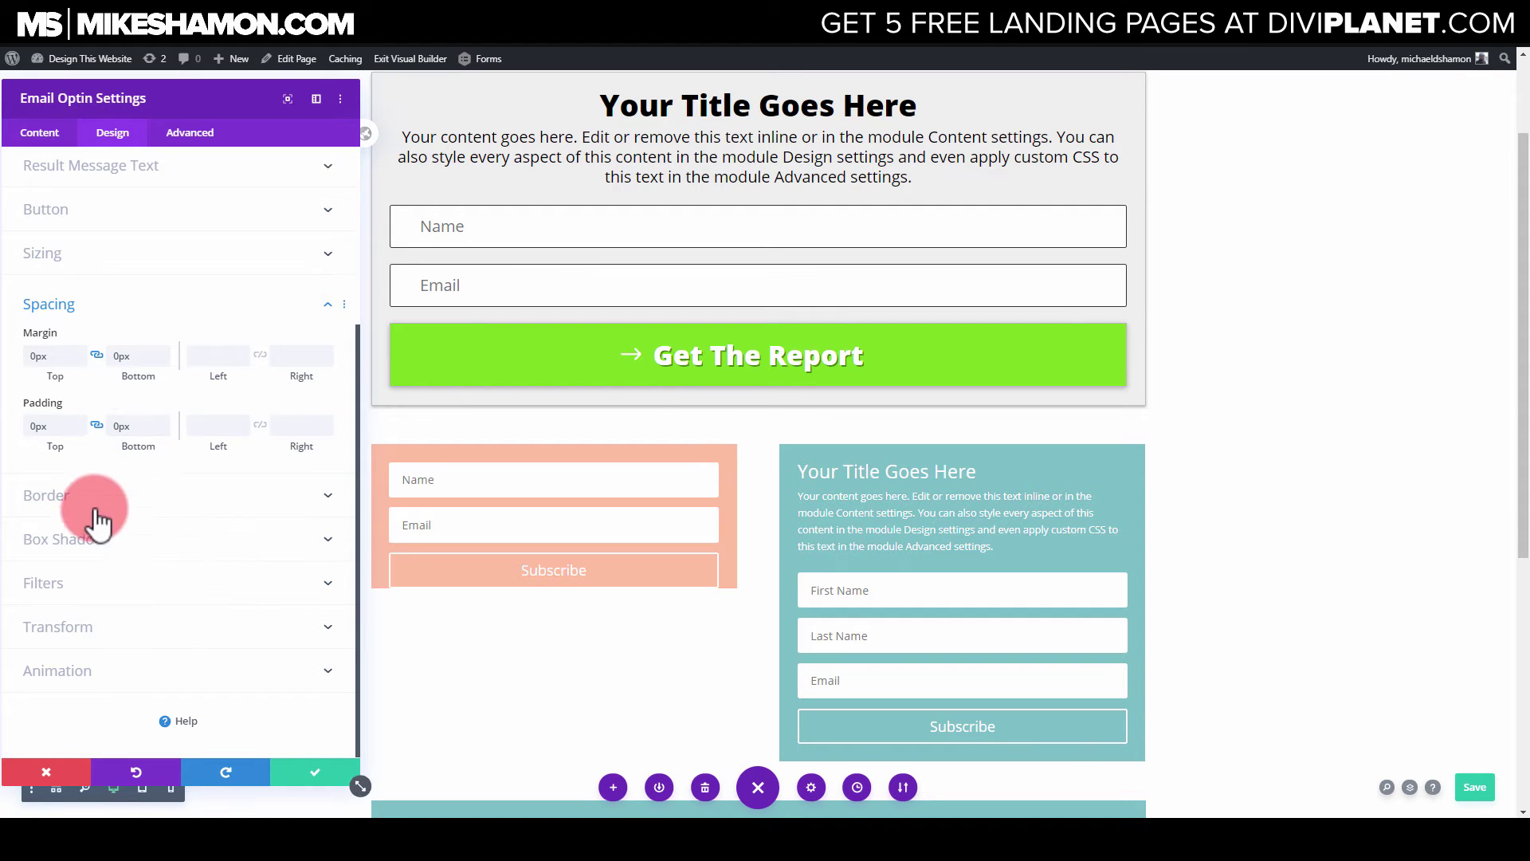
click(533, 508)
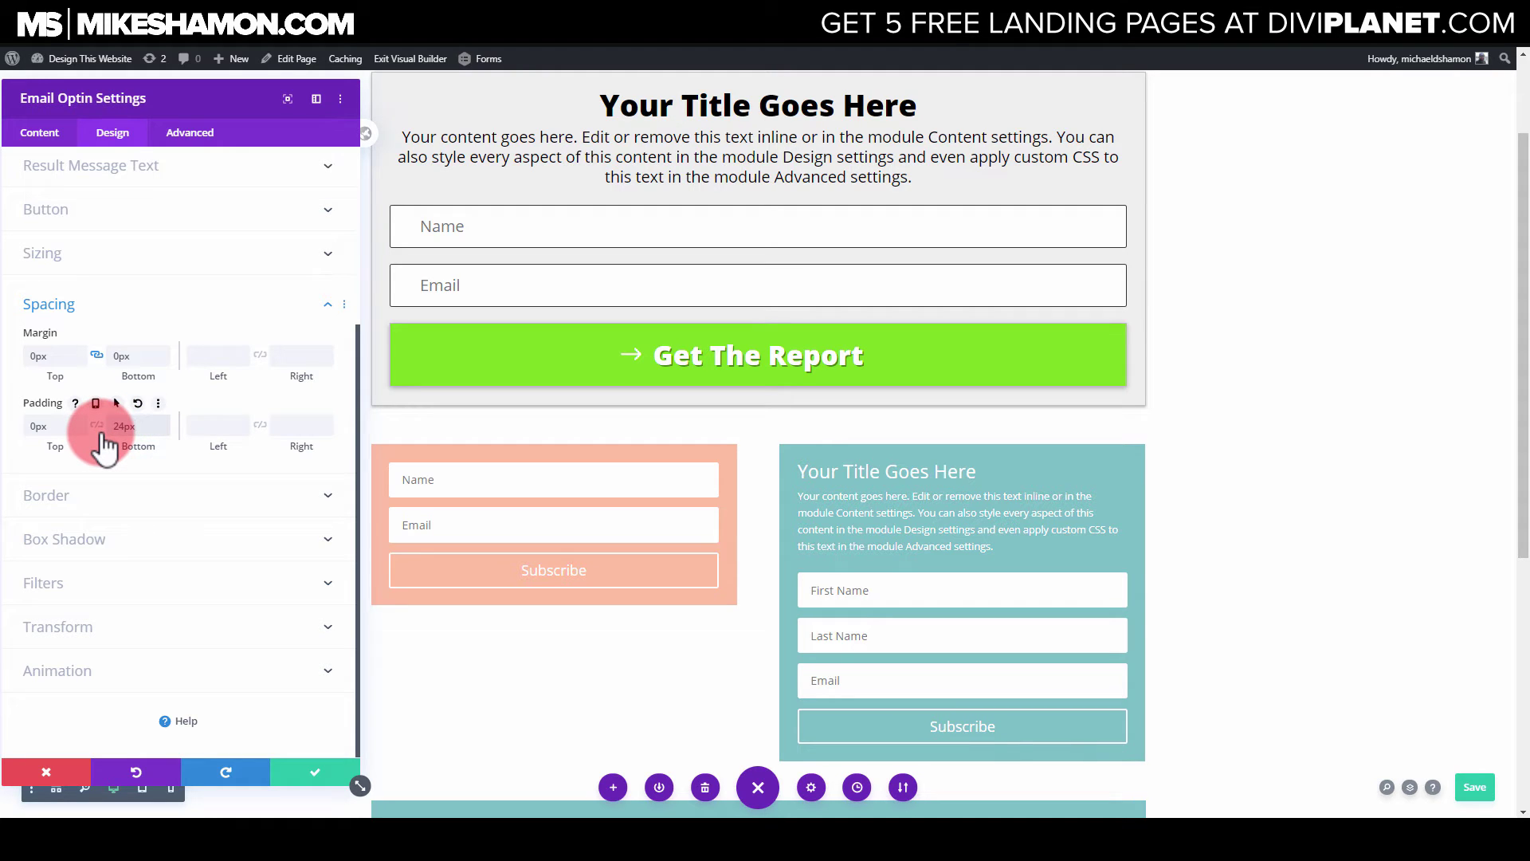
click(123, 306)
Give the left optin's form fields a 1px border in light gray #cecece
click(389, 462)
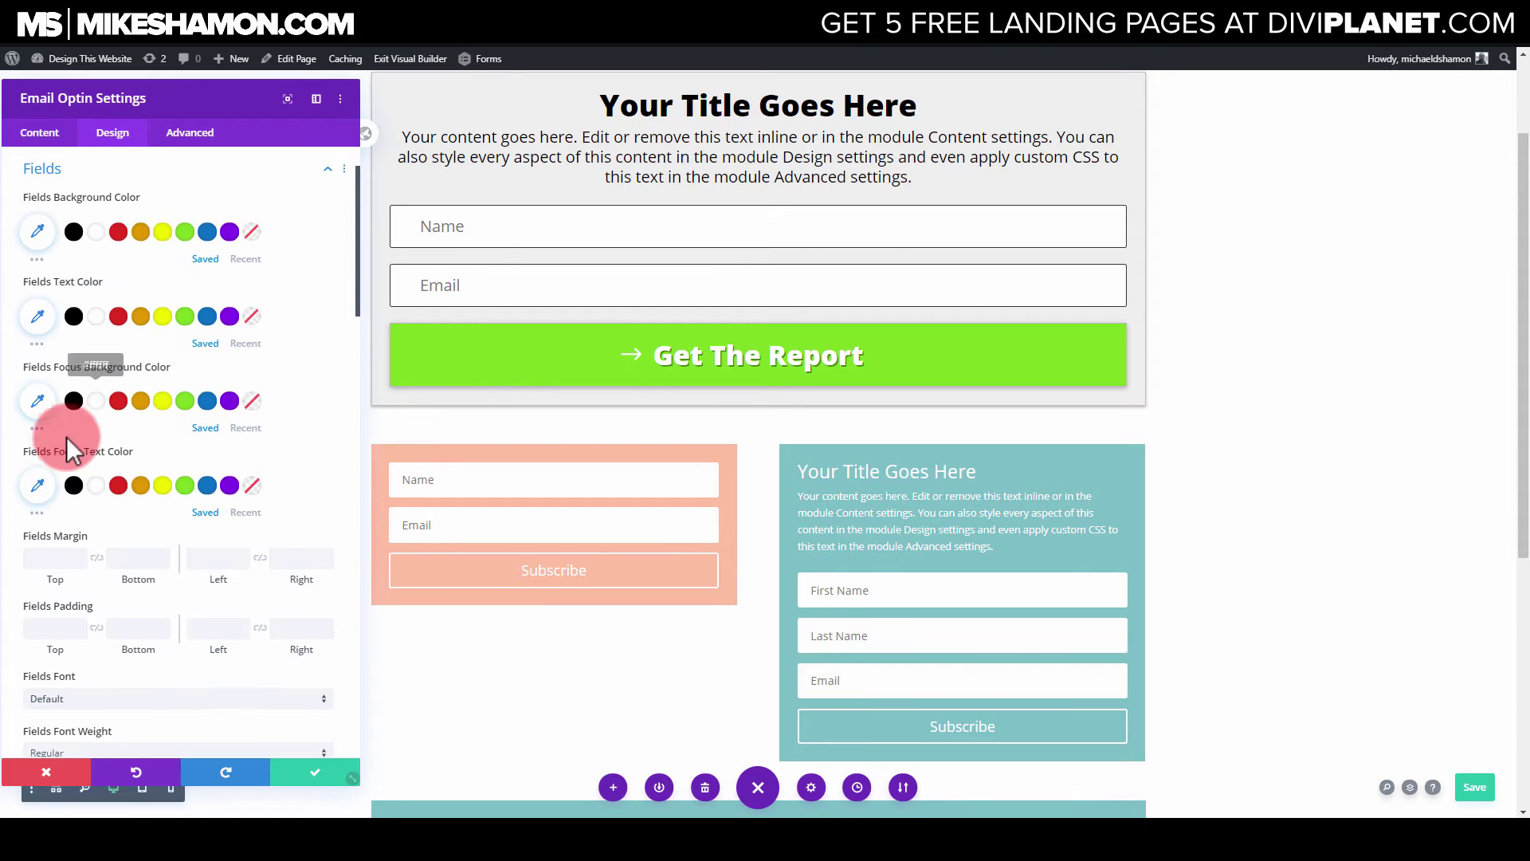
scroll(62, 550, down, 12)
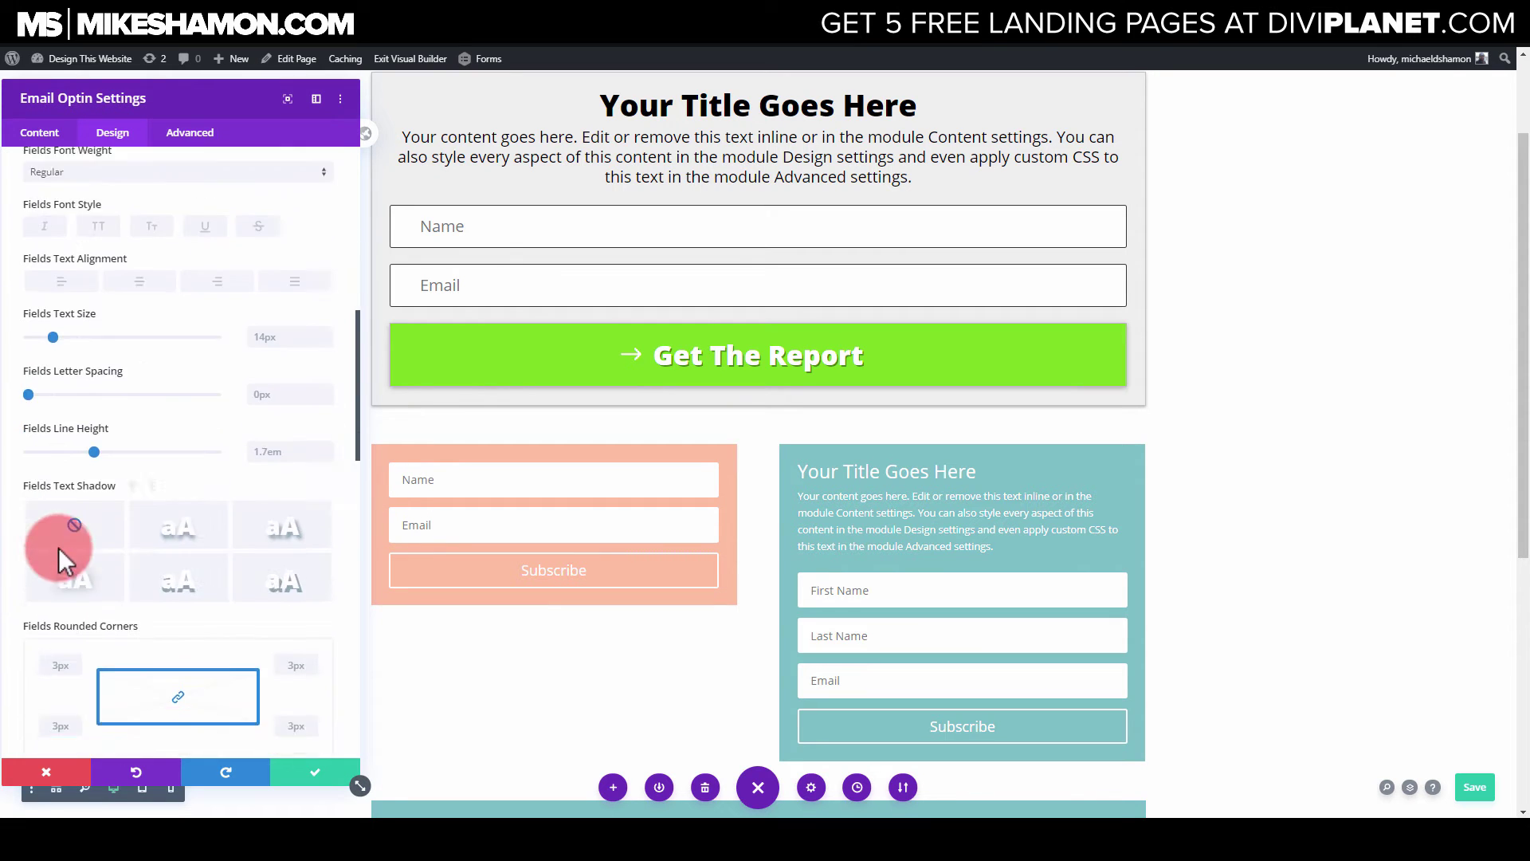
scroll(49, 561, down, 3)
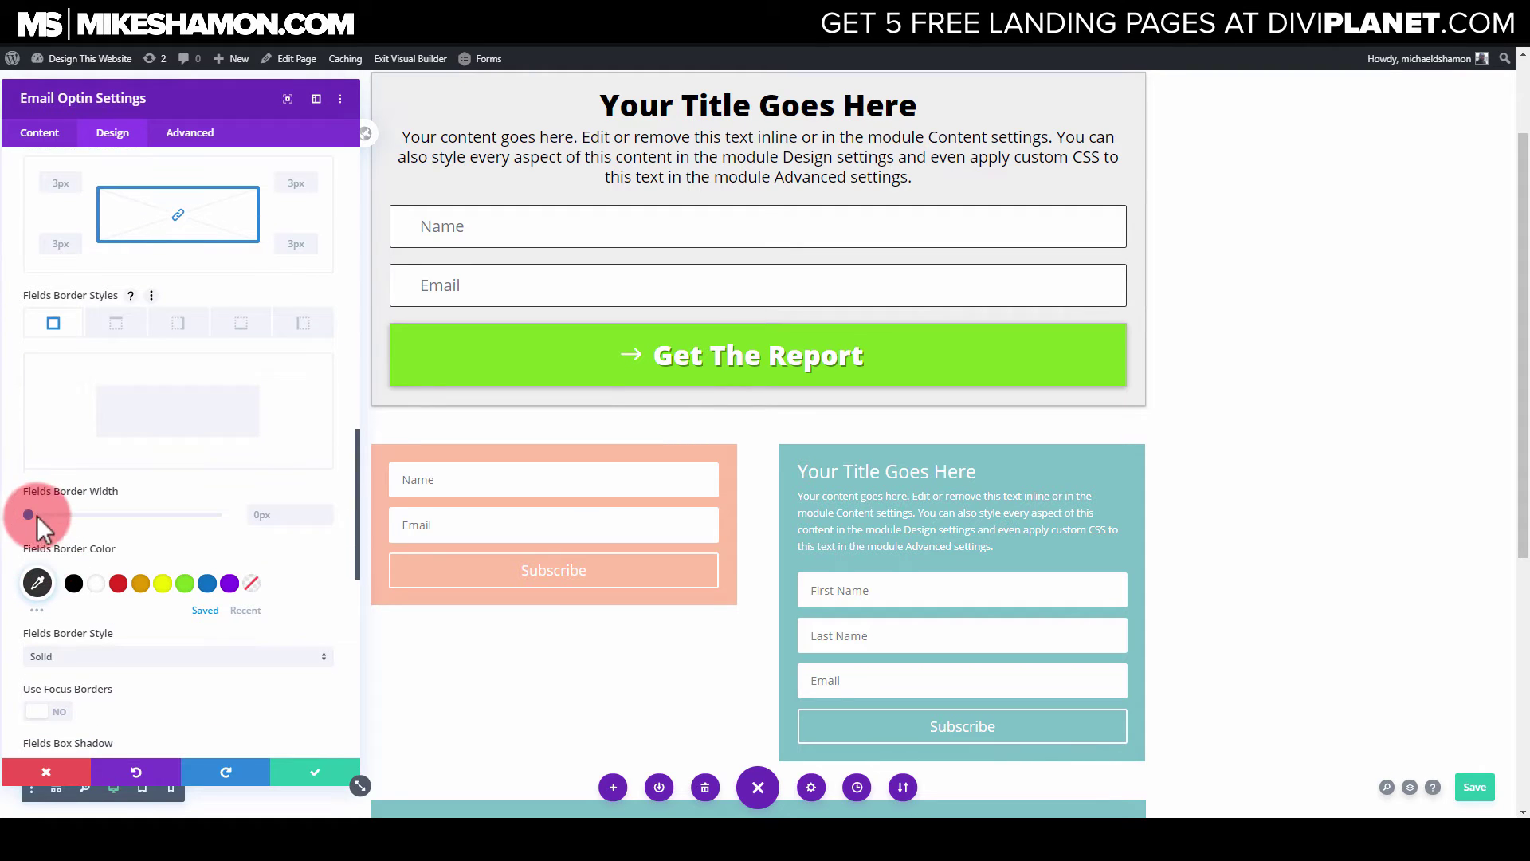
drag(28, 517, 32, 515)
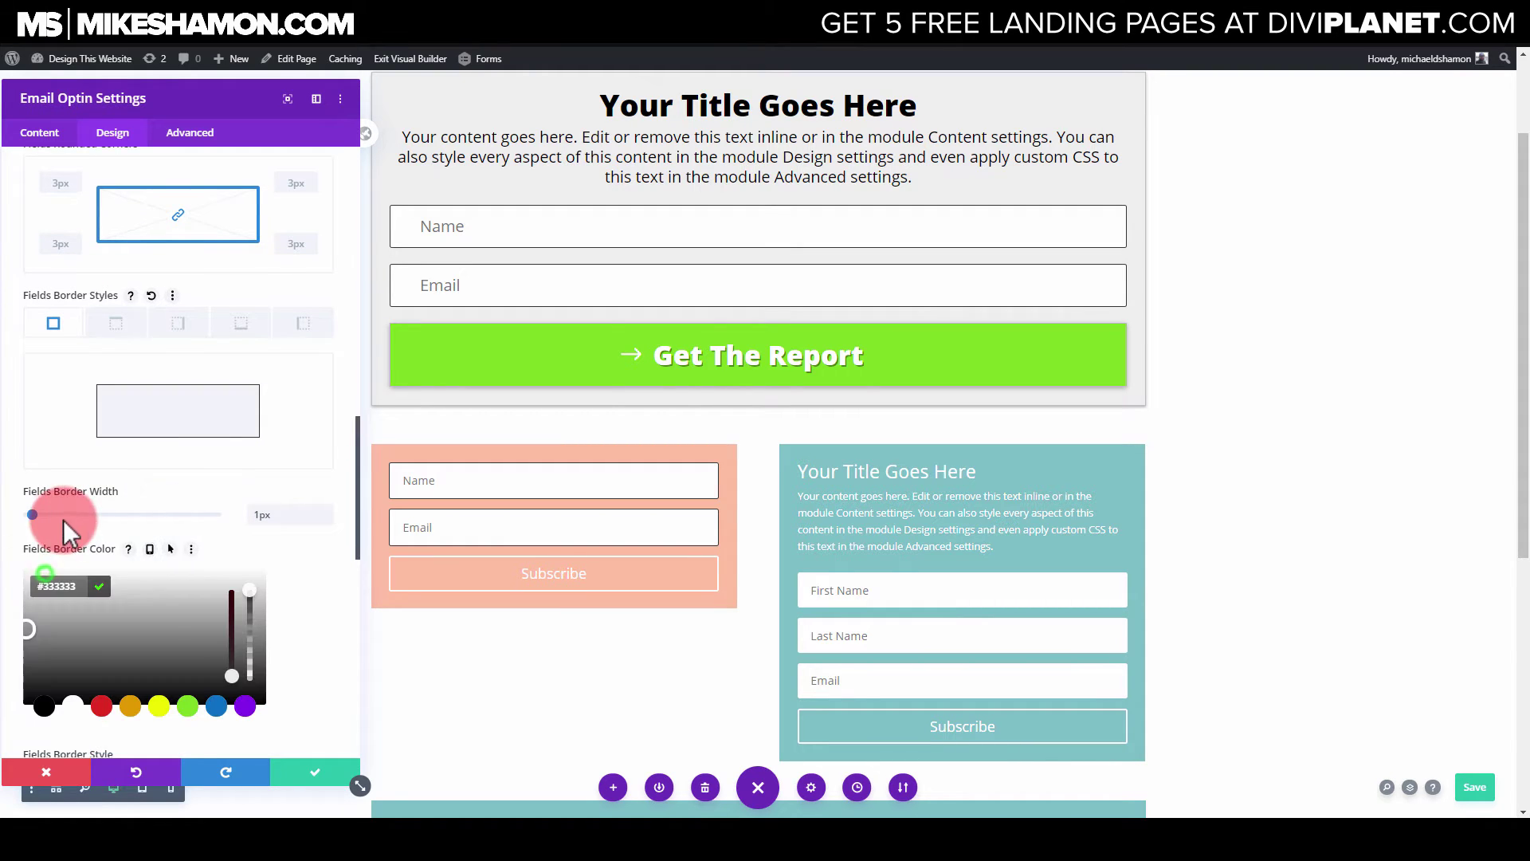
drag(28, 609, 24, 588)
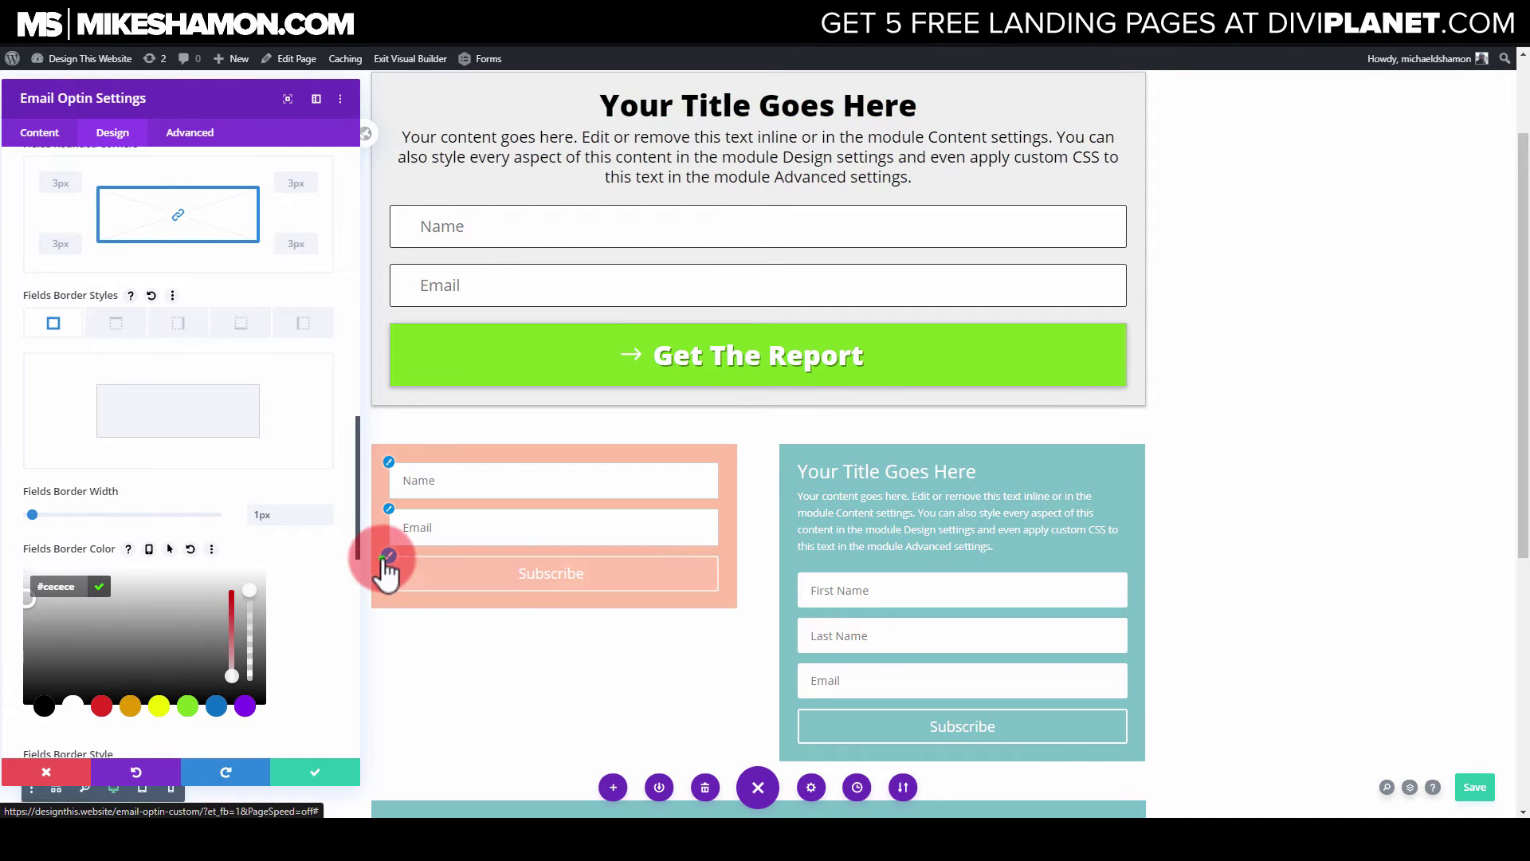
Enable custom styles for the left optin's button, with white text and a red background
scroll(143, 574, down, 10)
click(71, 361)
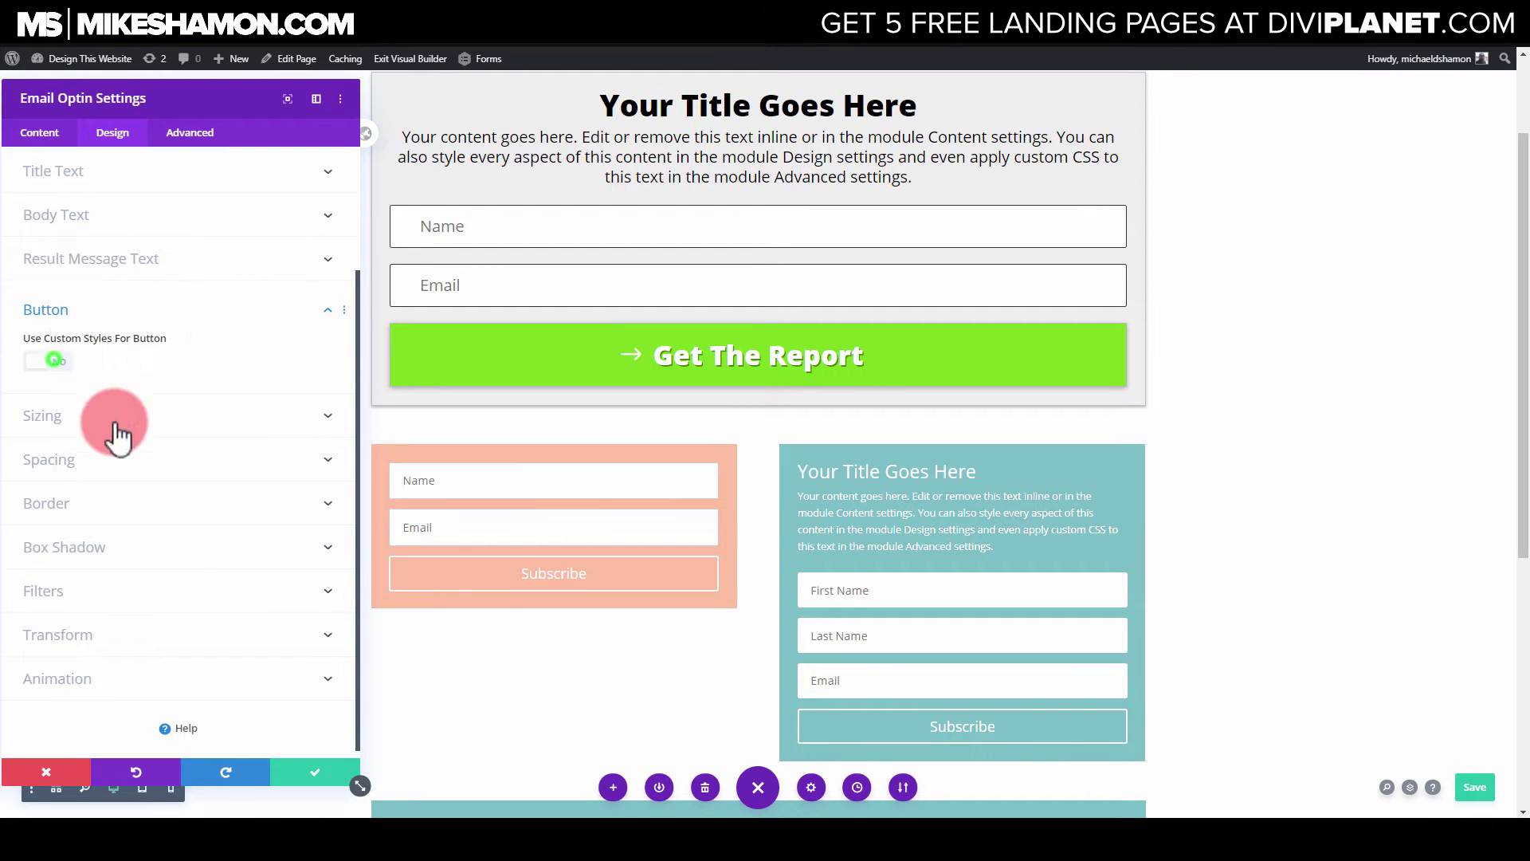
scroll(106, 436, down, 3)
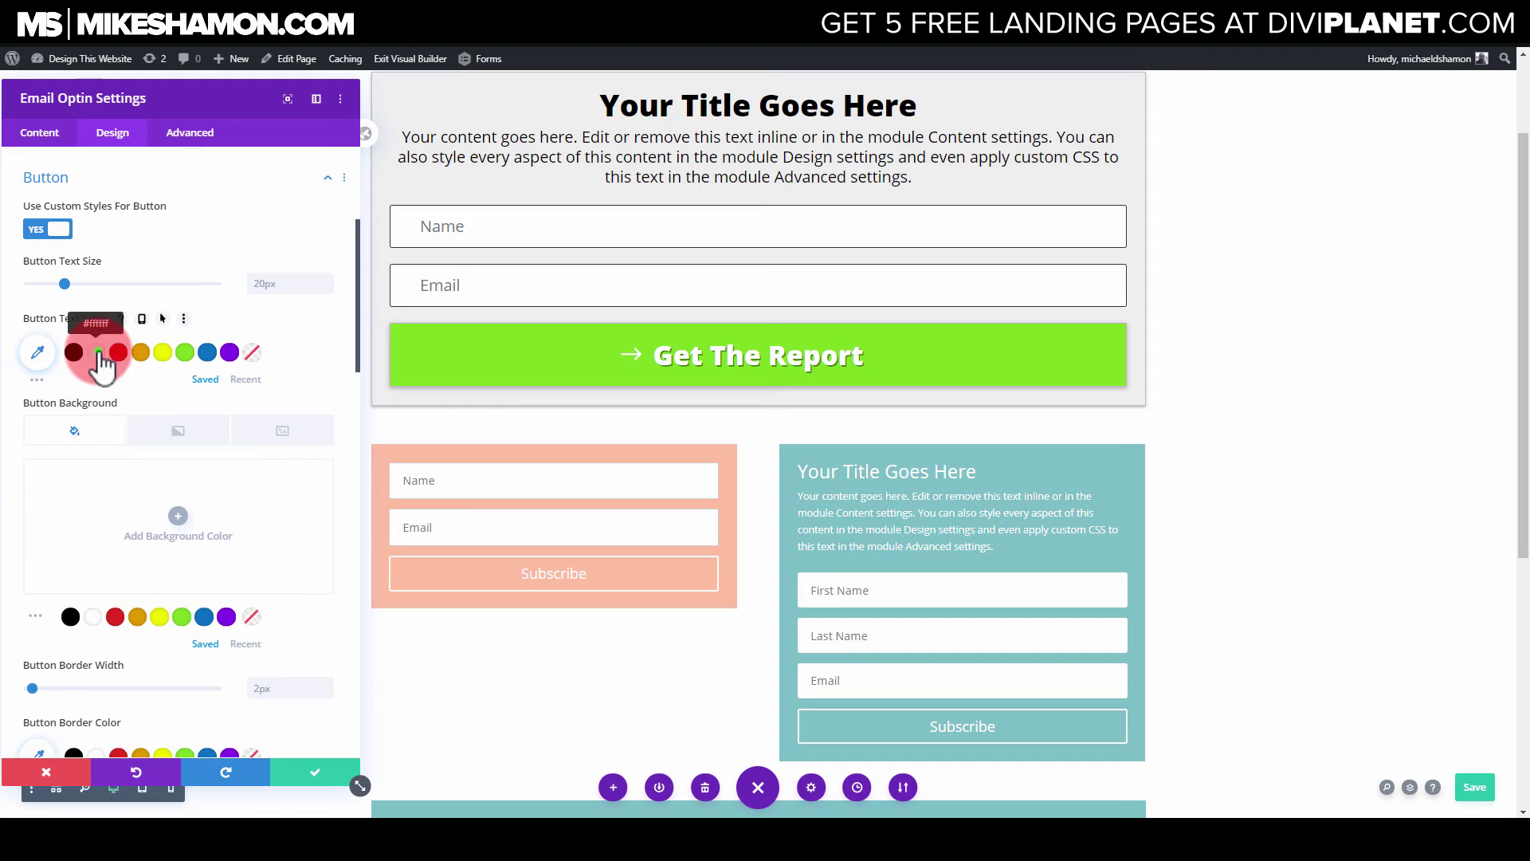
click(97, 353)
click(115, 616)
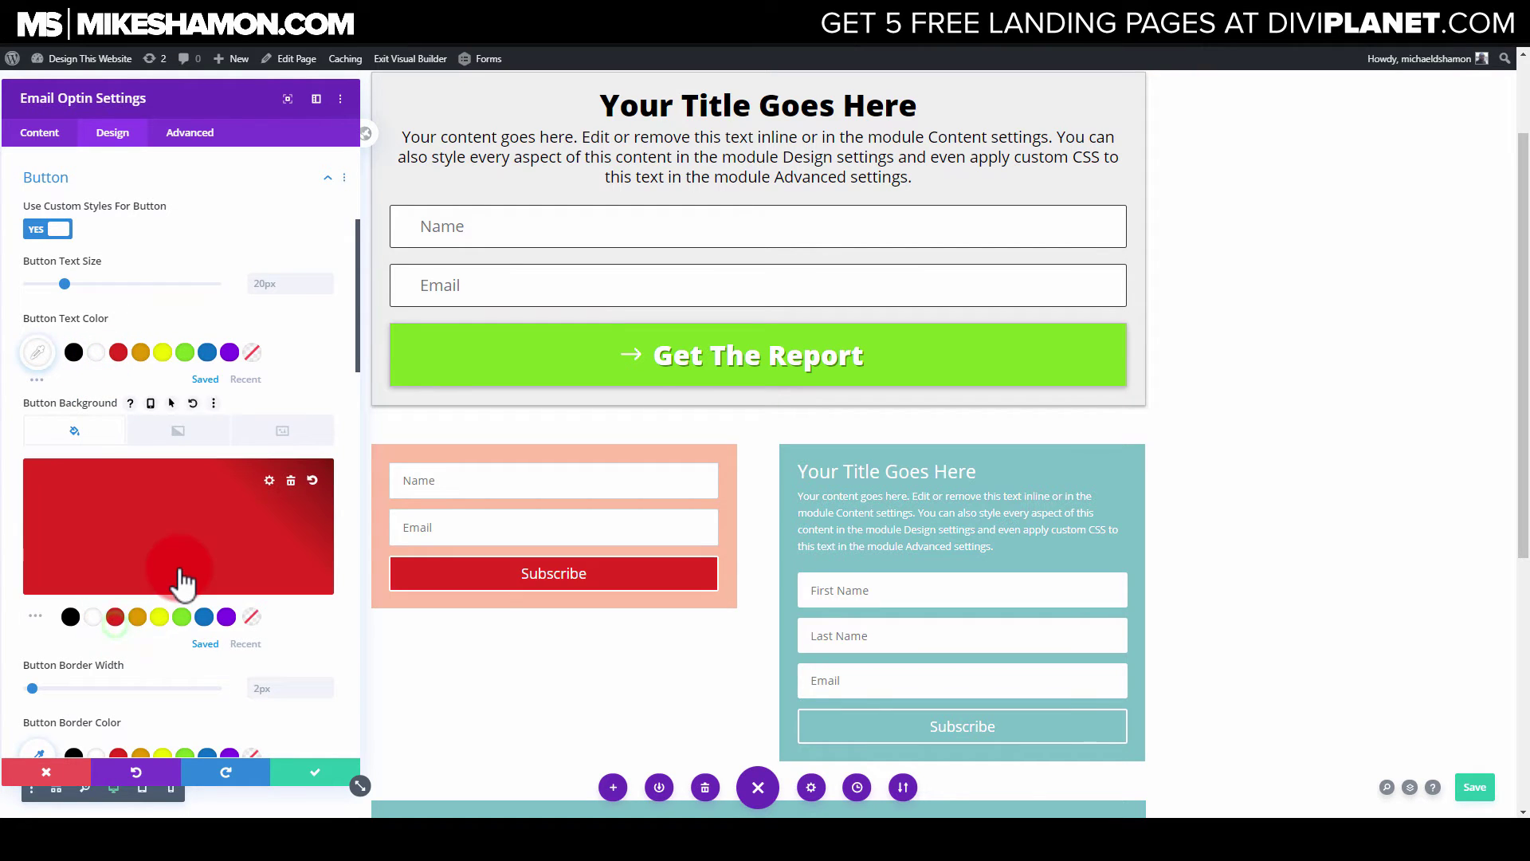
Set the button's border width to 0px and border radius to 59px, and turn off its icon
scroll(80, 577, down, 2)
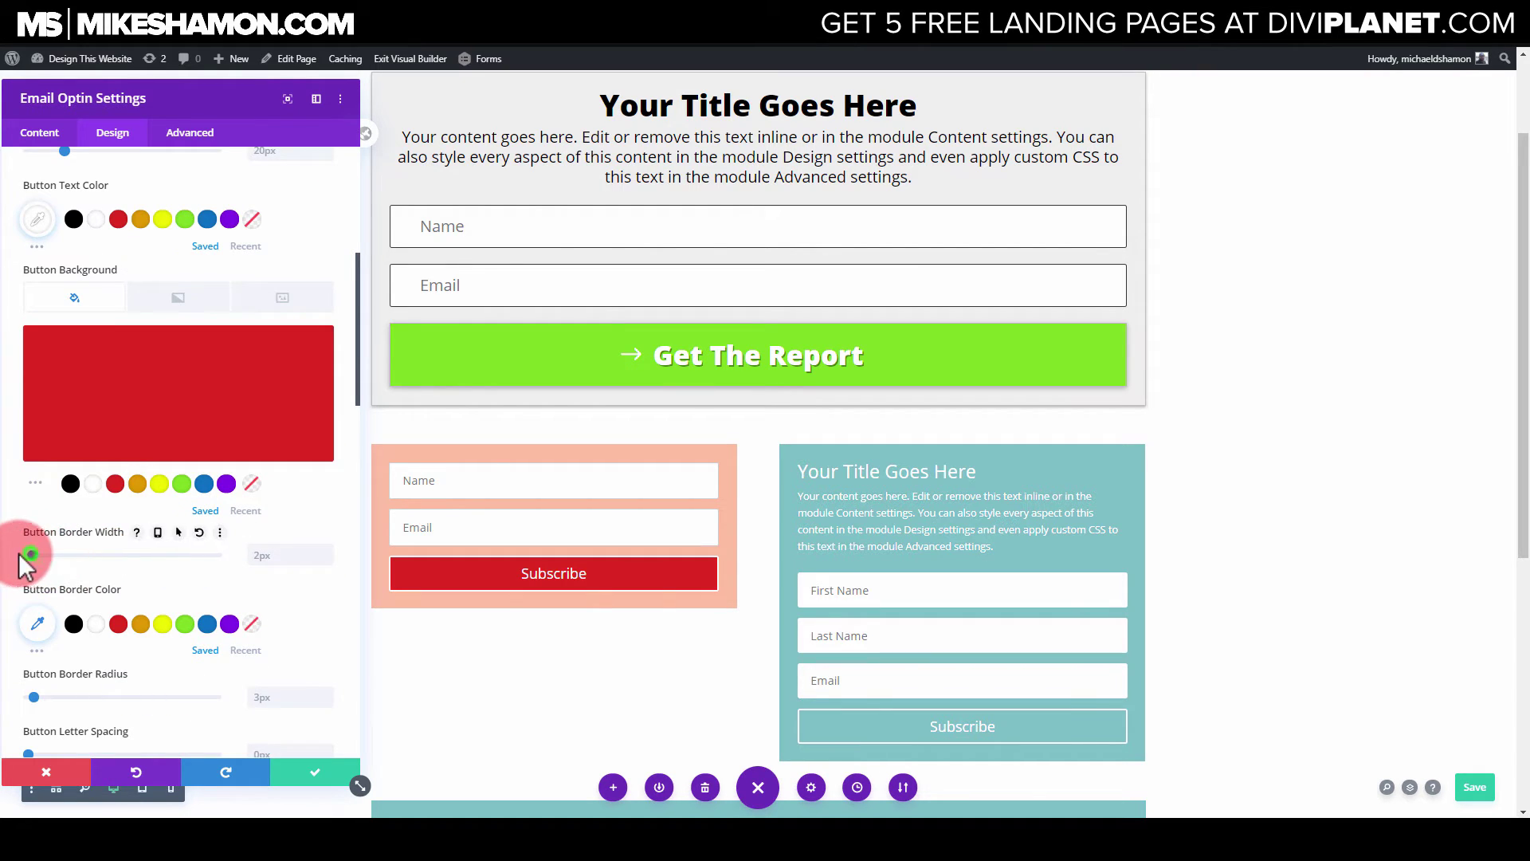
scroll(67, 574, down, 2)
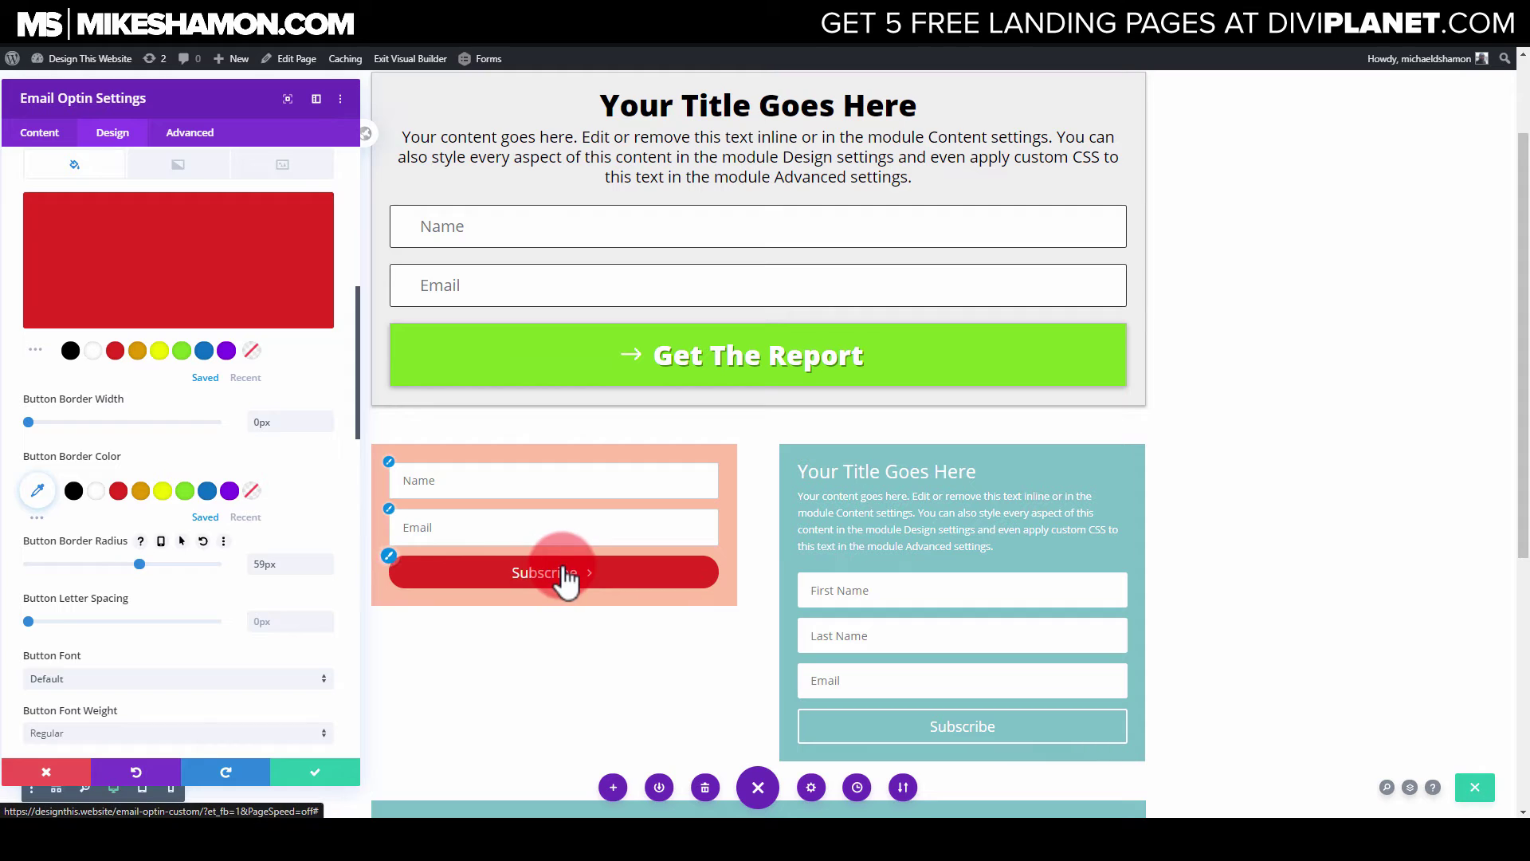
scroll(75, 580, down, 6)
click(38, 444)
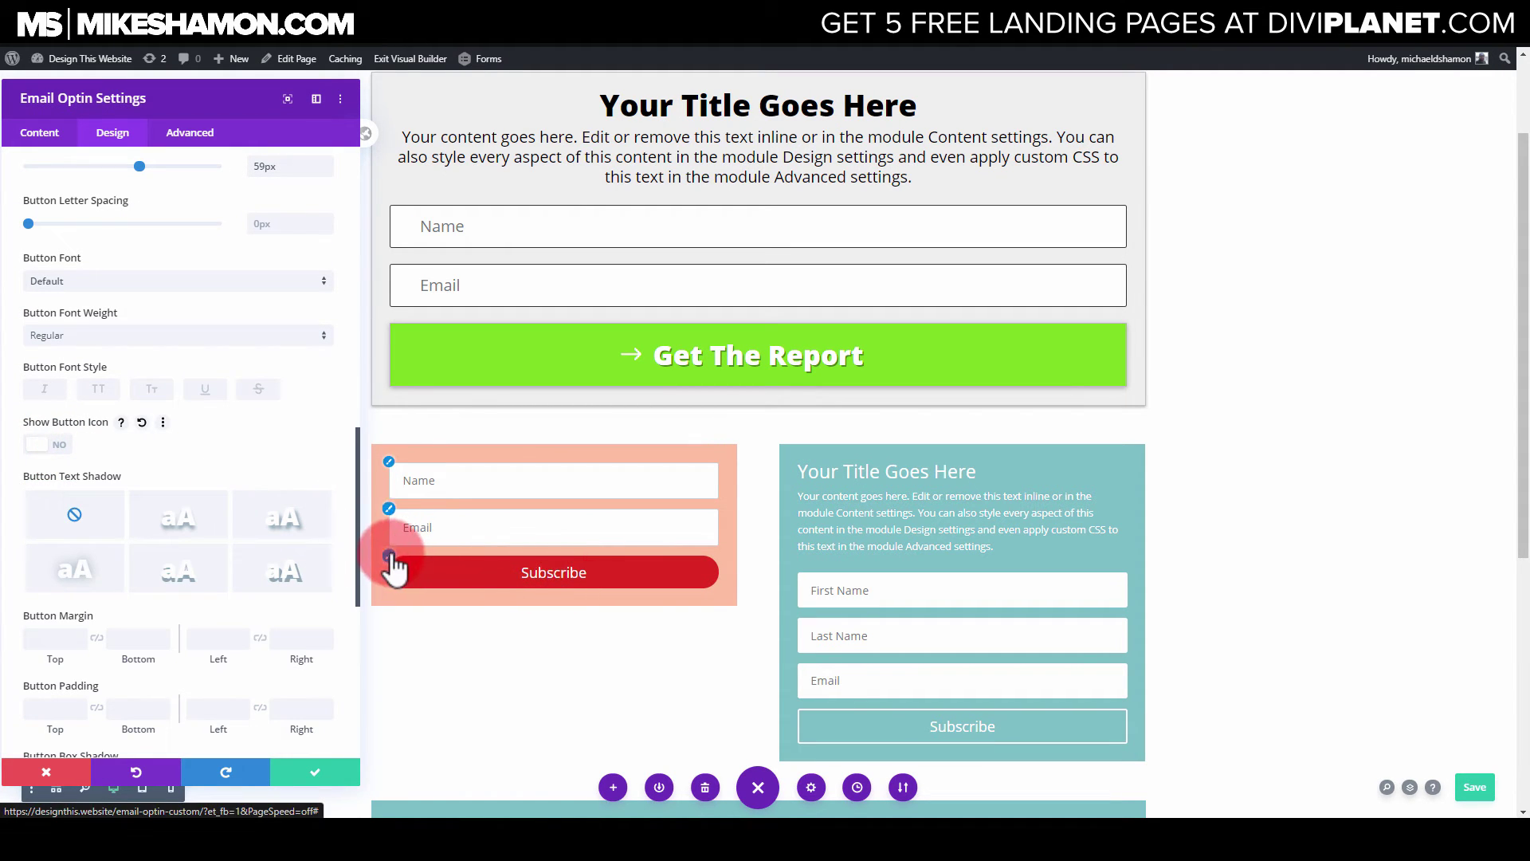
Enlarge the left optin's button text to about 27px and set its font weight to Ultra Bold
scroll(93, 359, up, 5)
scroll(92, 358, up, 7)
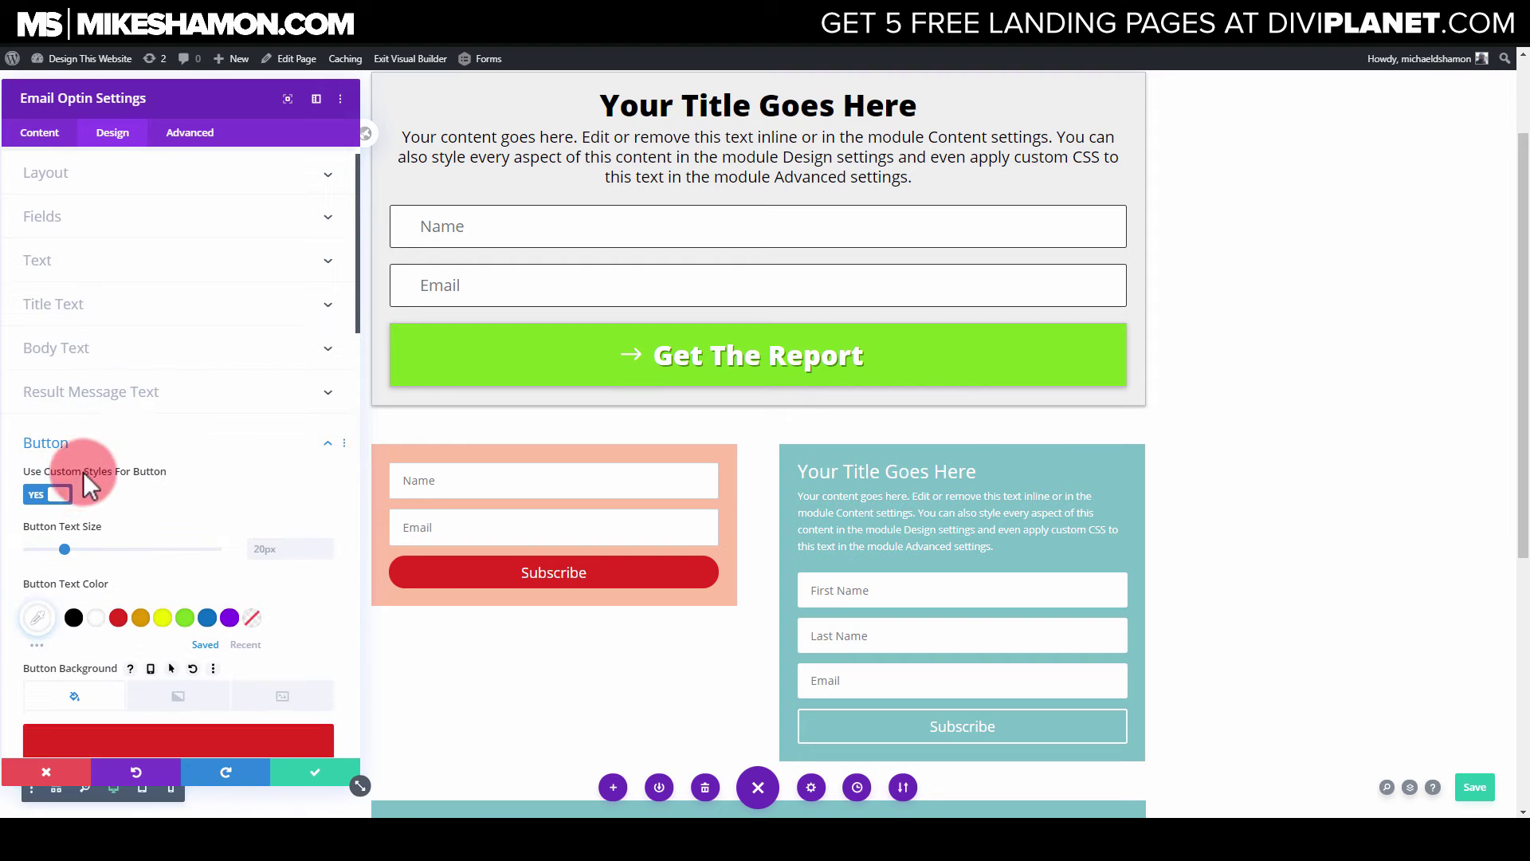
drag(68, 543, 93, 552)
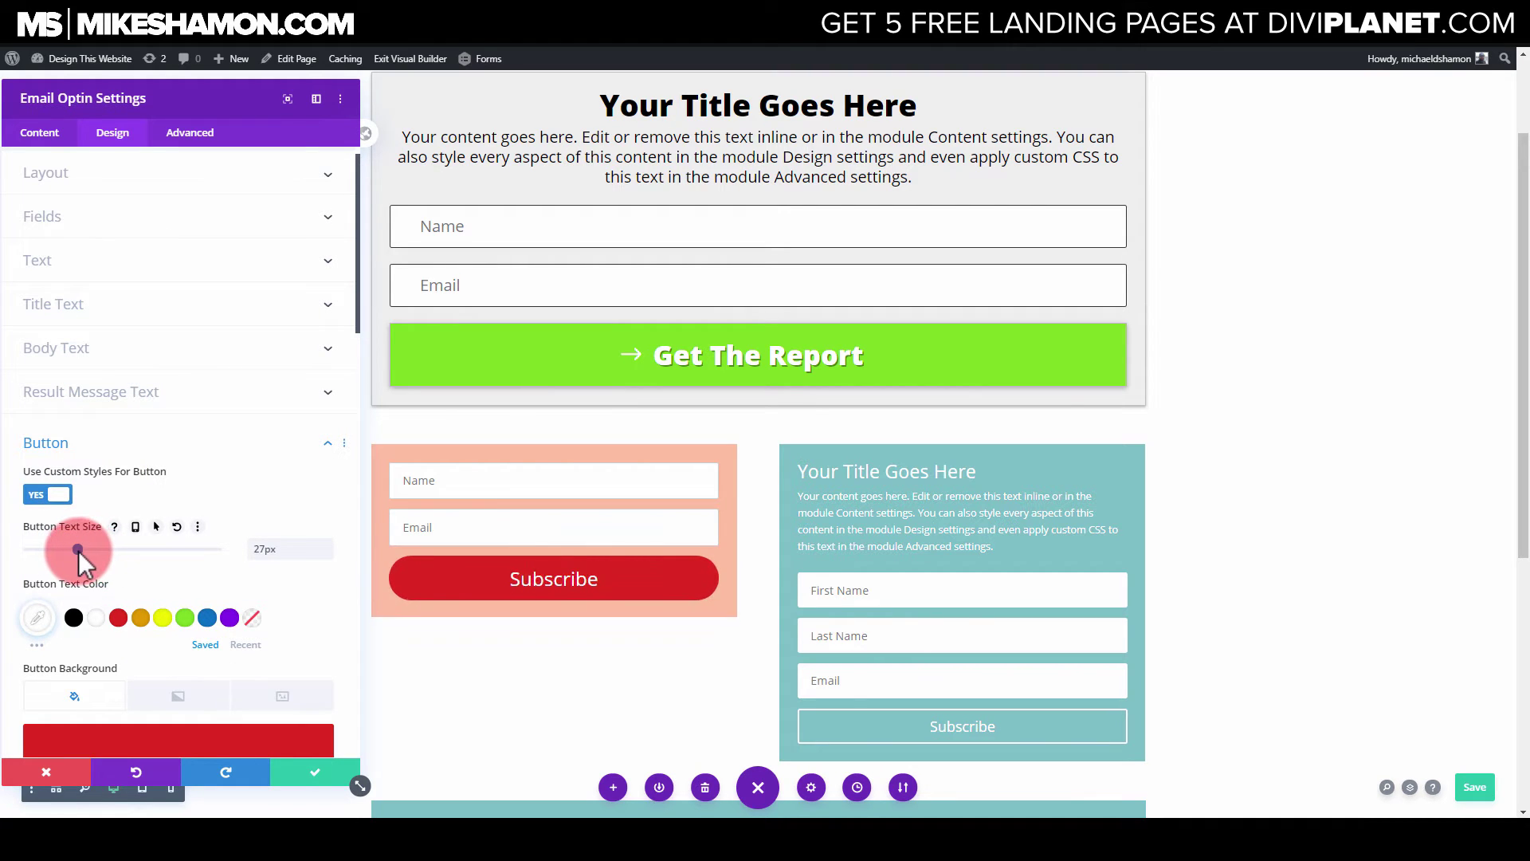
scroll(169, 550, down, 12)
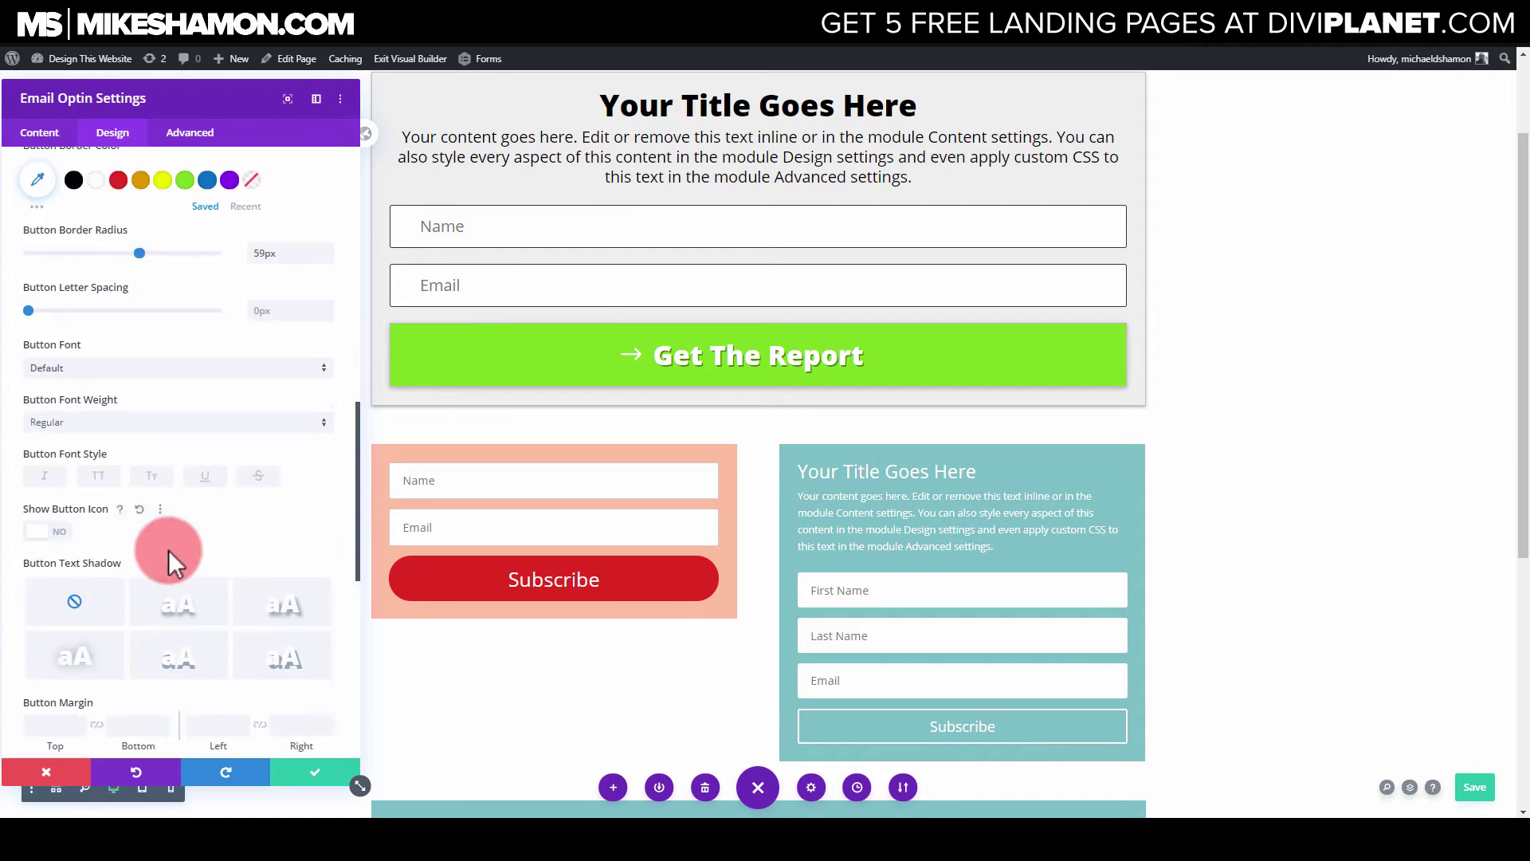
scroll(119, 478, up, 5)
click(78, 468)
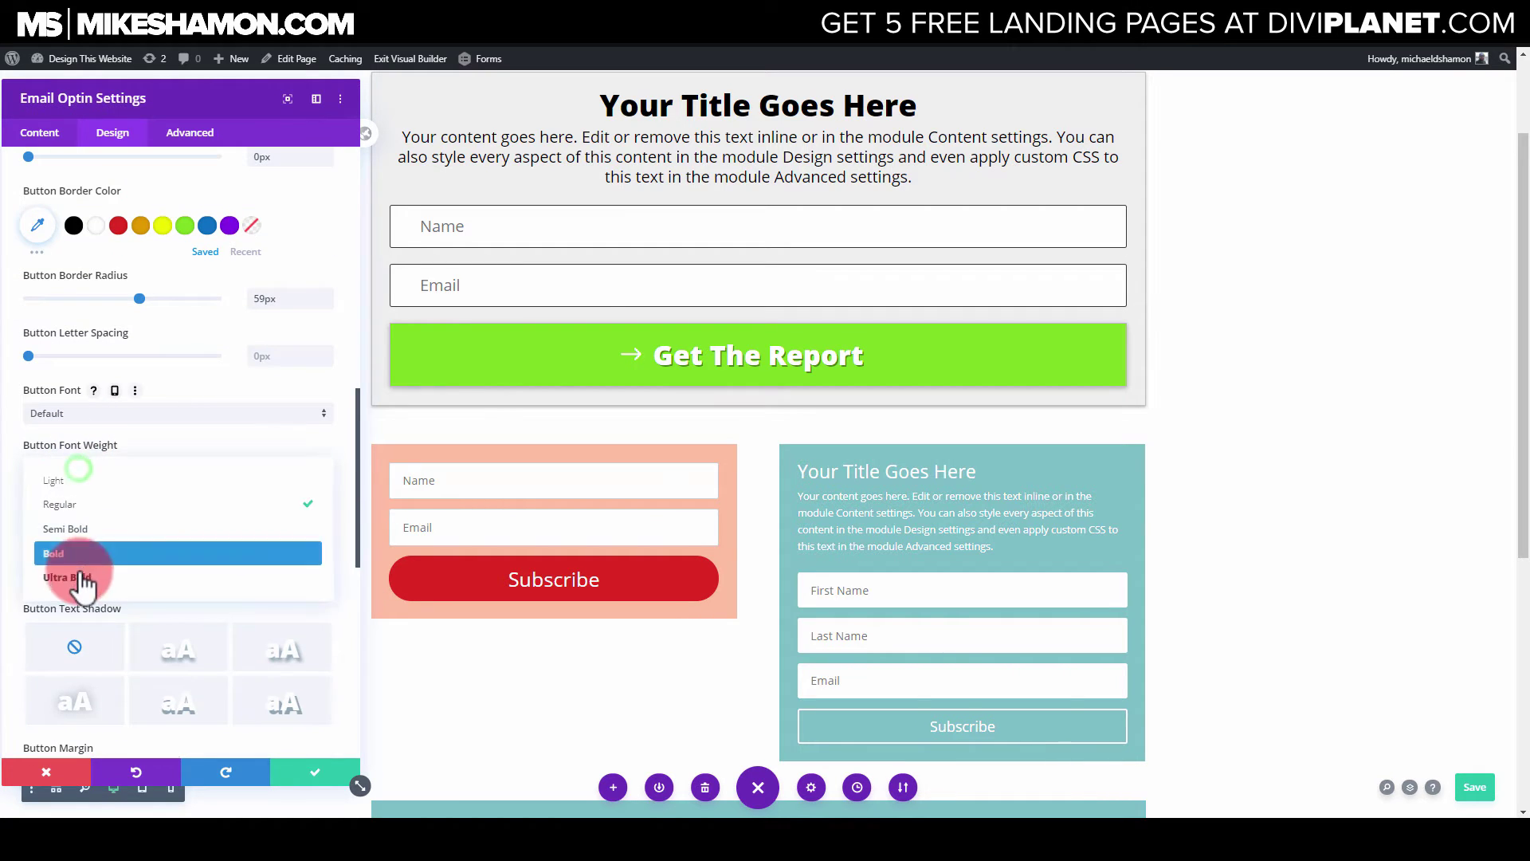
click(204, 571)
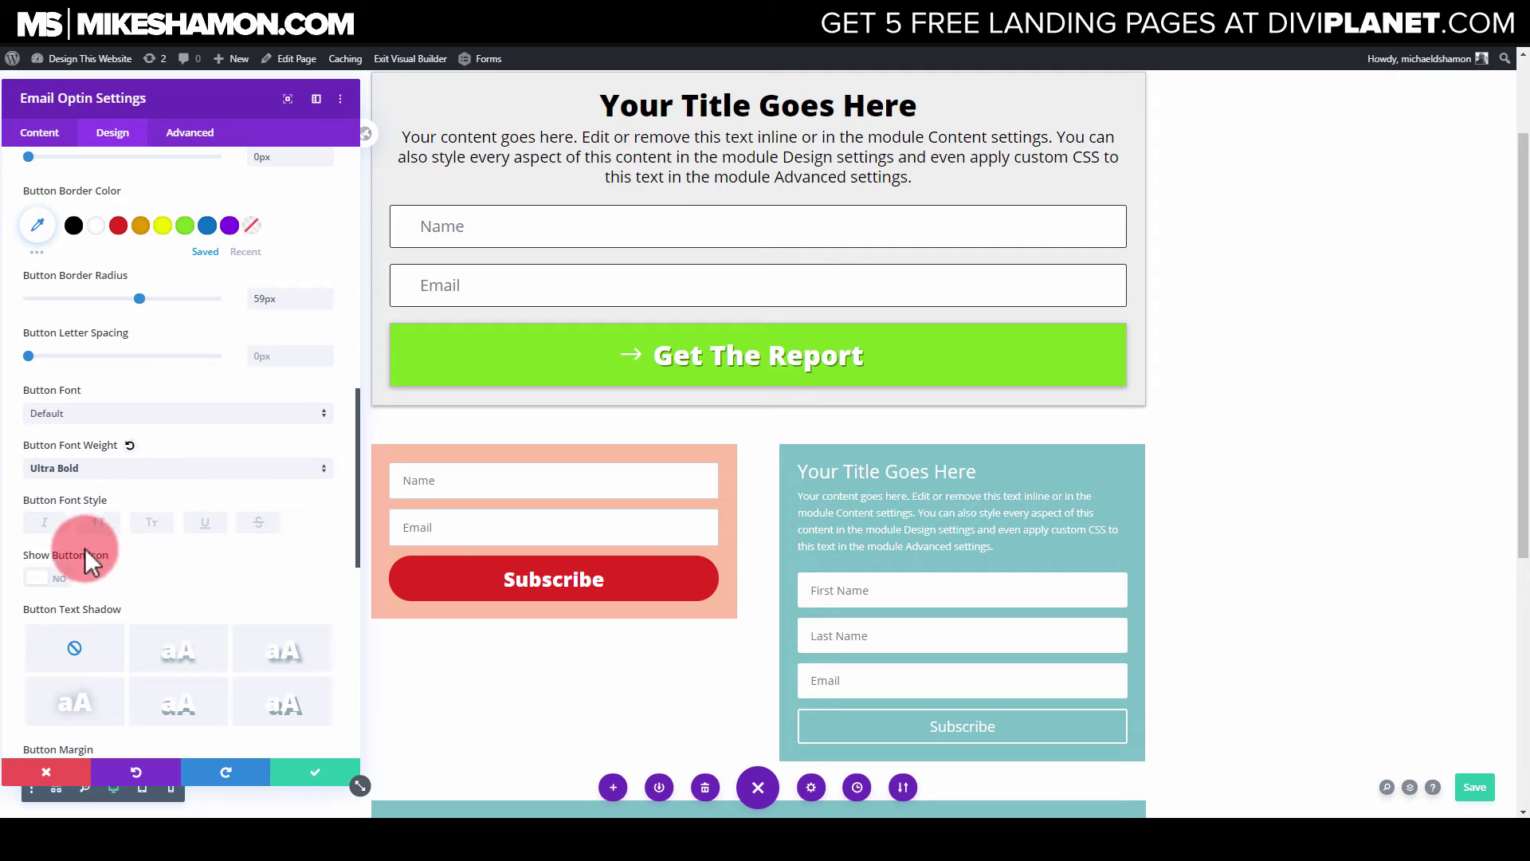
Apply the last text shadow preset to the button, with 0.05em horizontal length and 0.06em vertical length
click(281, 700)
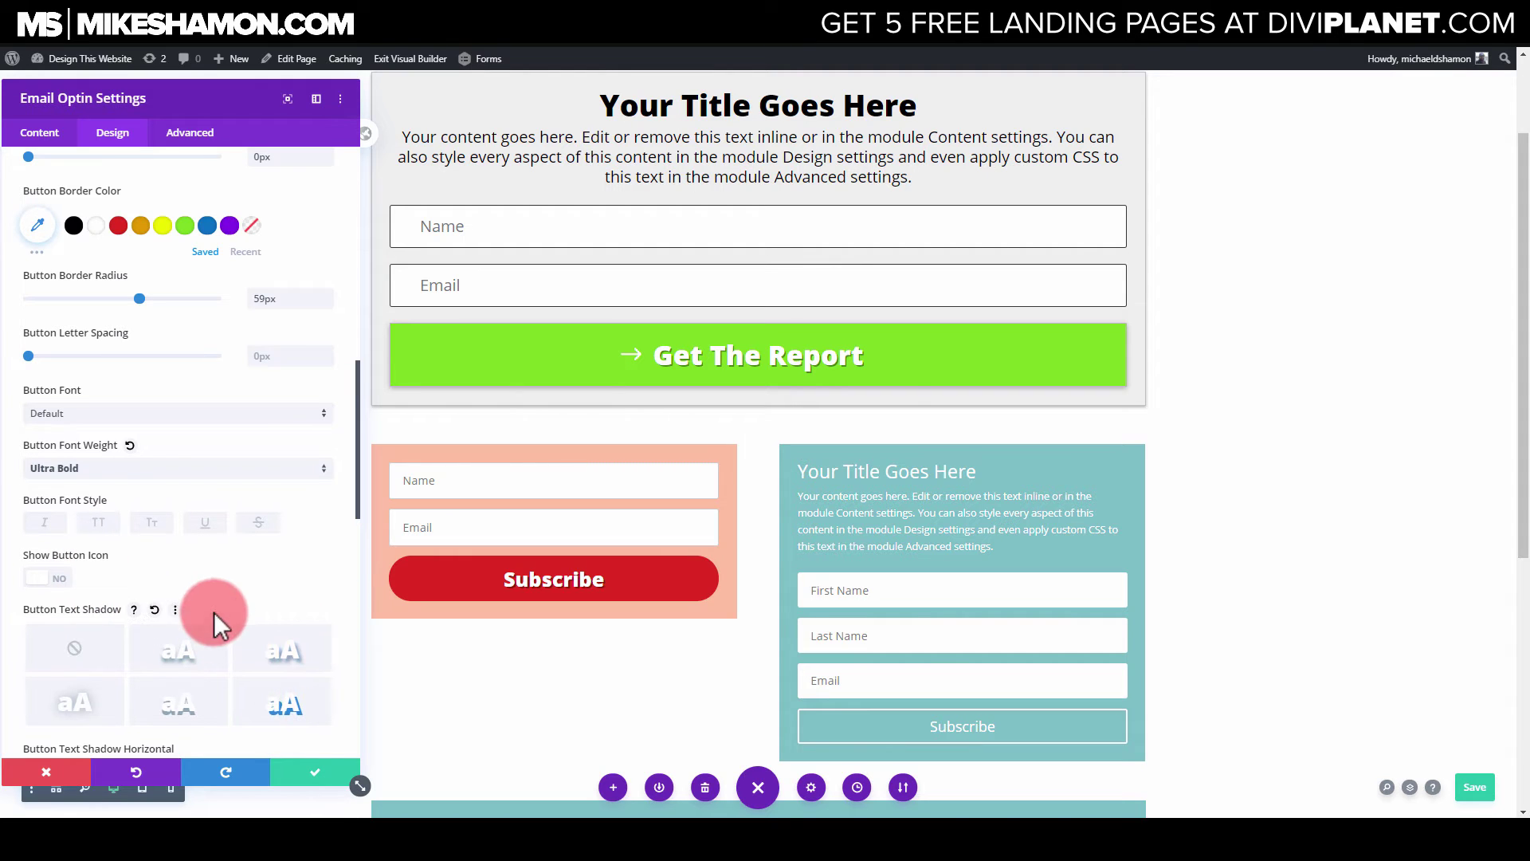
scroll(214, 612, down, 4)
click(326, 522)
click(326, 523)
click(326, 523)
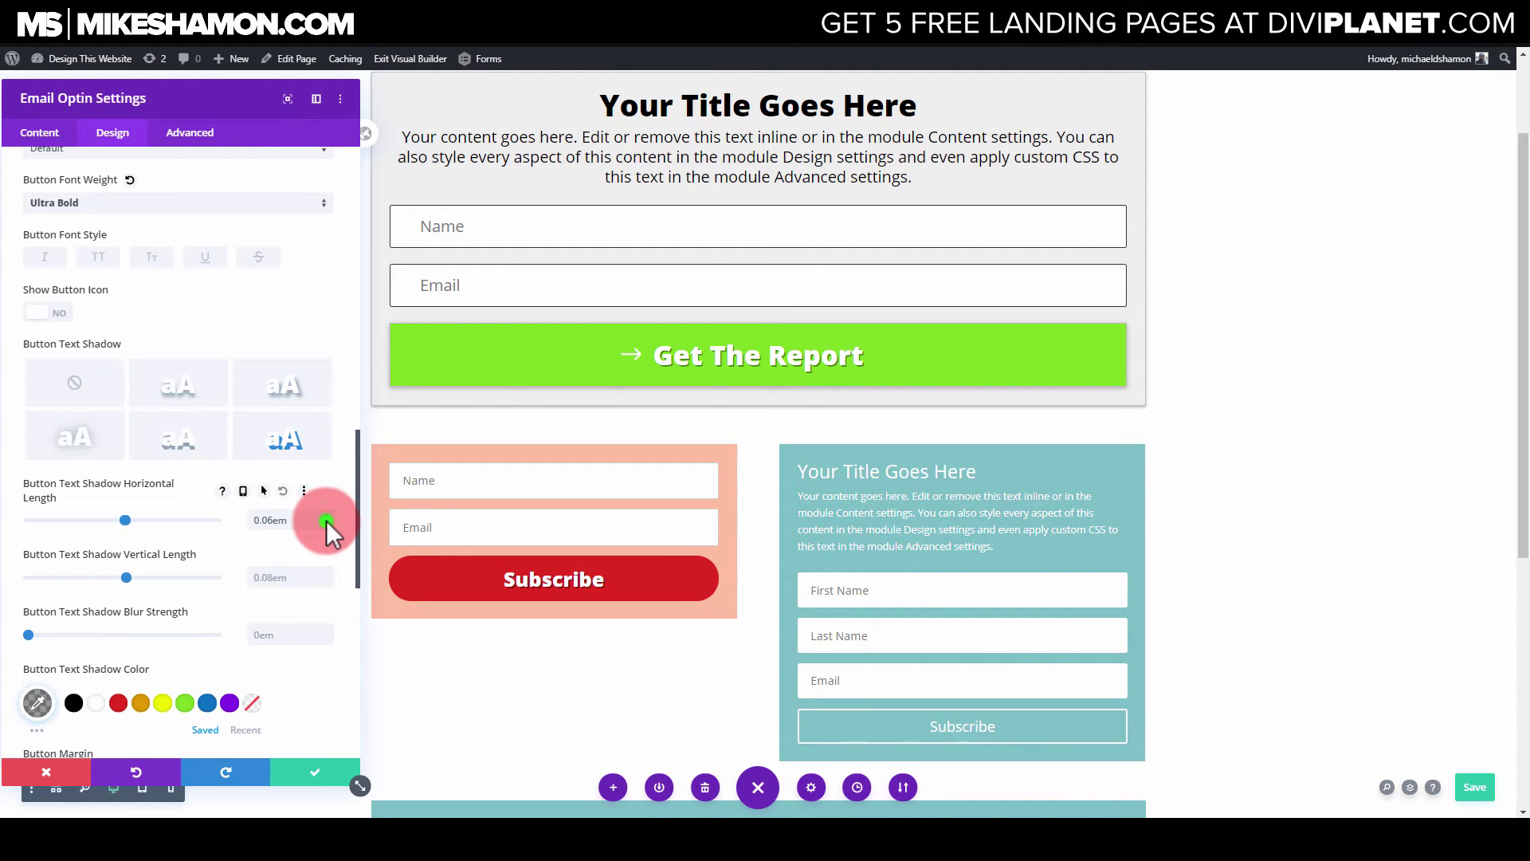
click(325, 585)
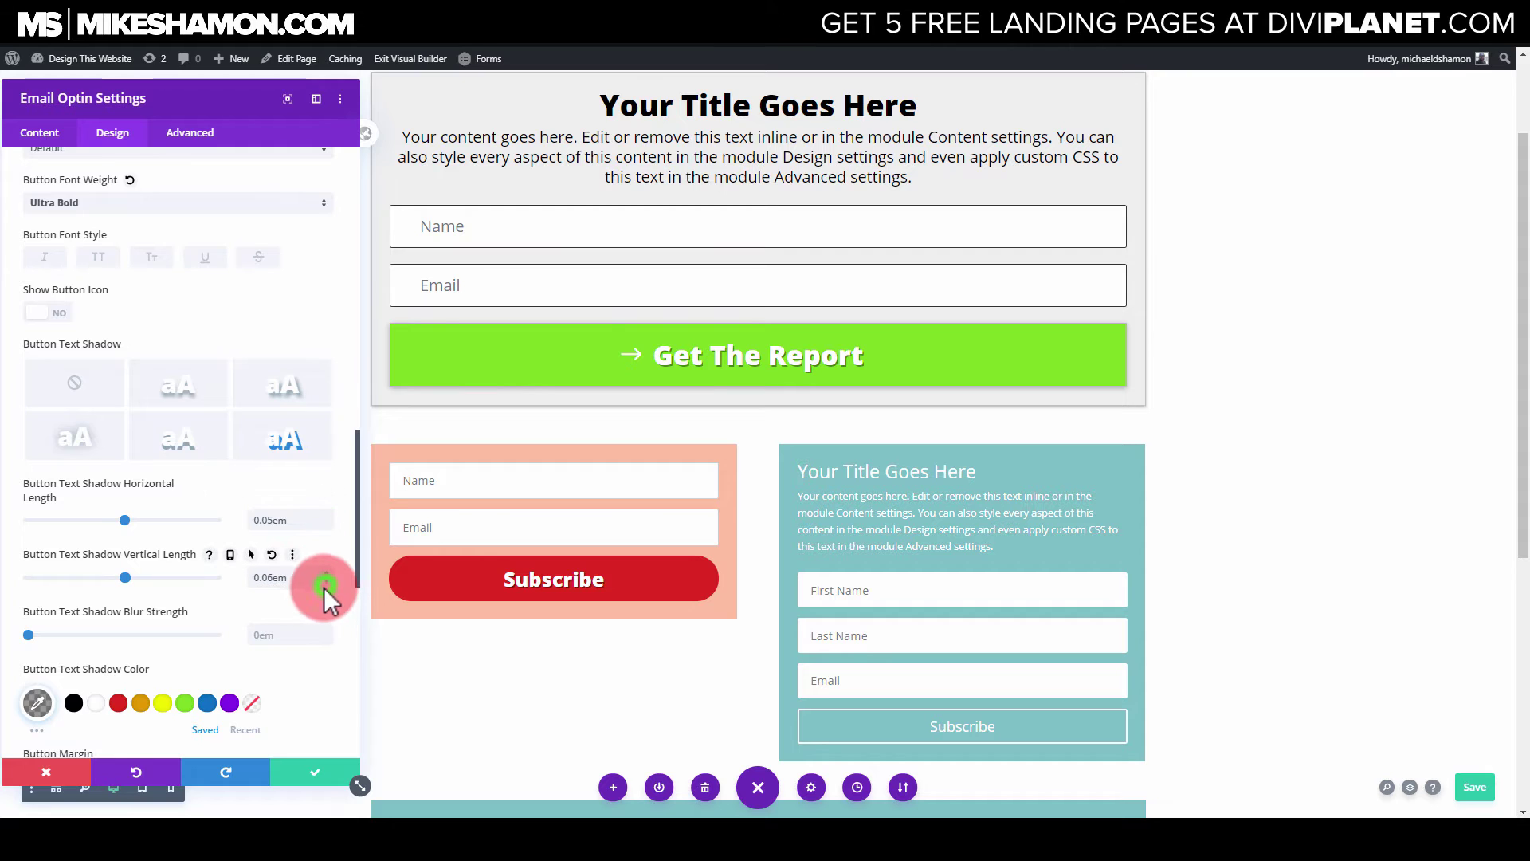
Set the left optin's button text size to 36px
scroll(160, 400, up, 6)
scroll(117, 438, up, 8)
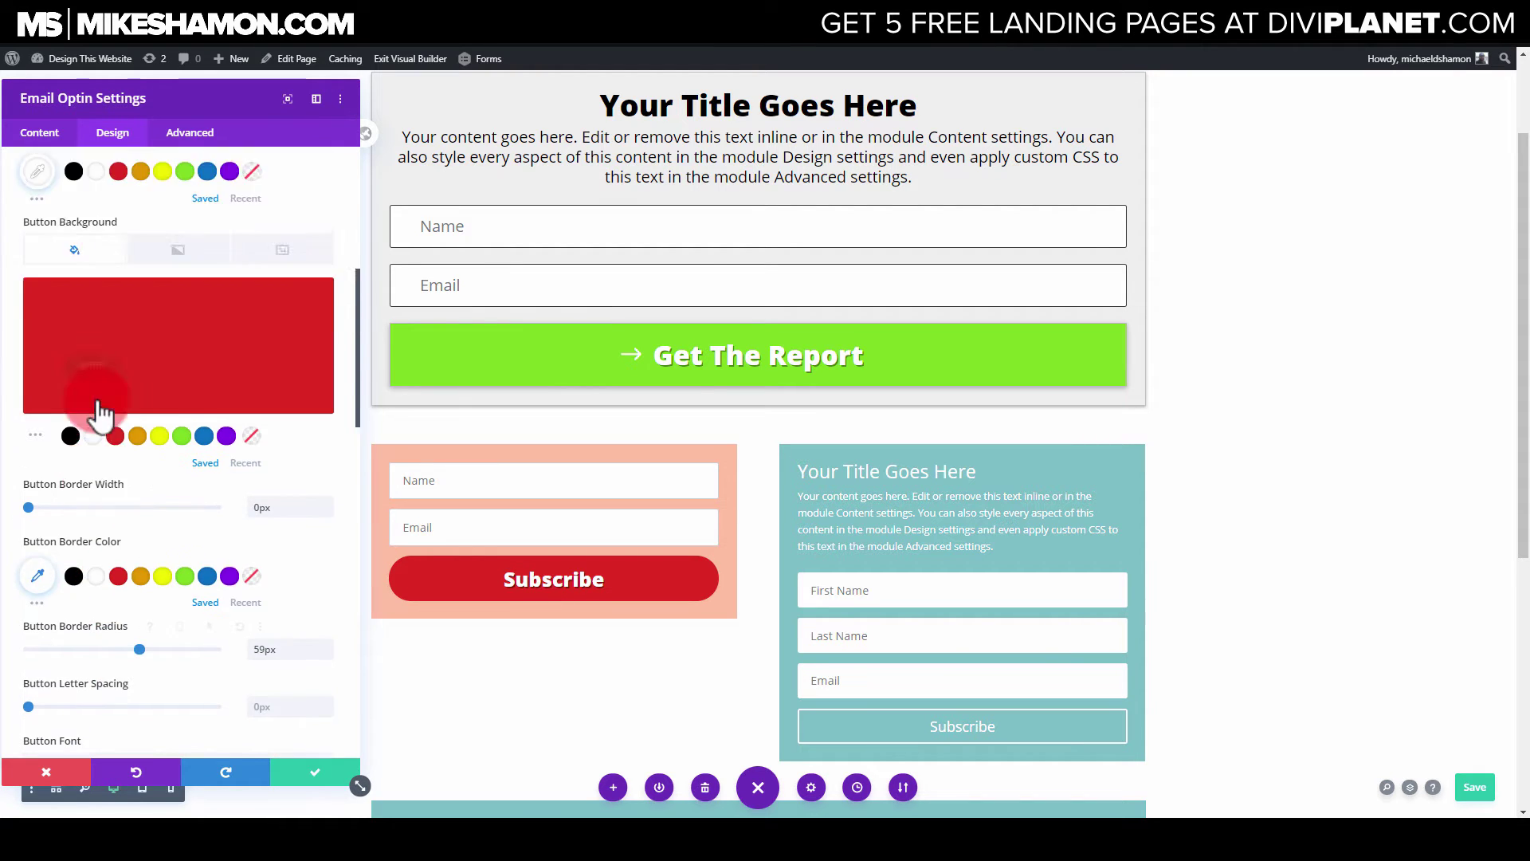
drag(84, 547, 119, 548)
scroll(205, 510, down, 9)
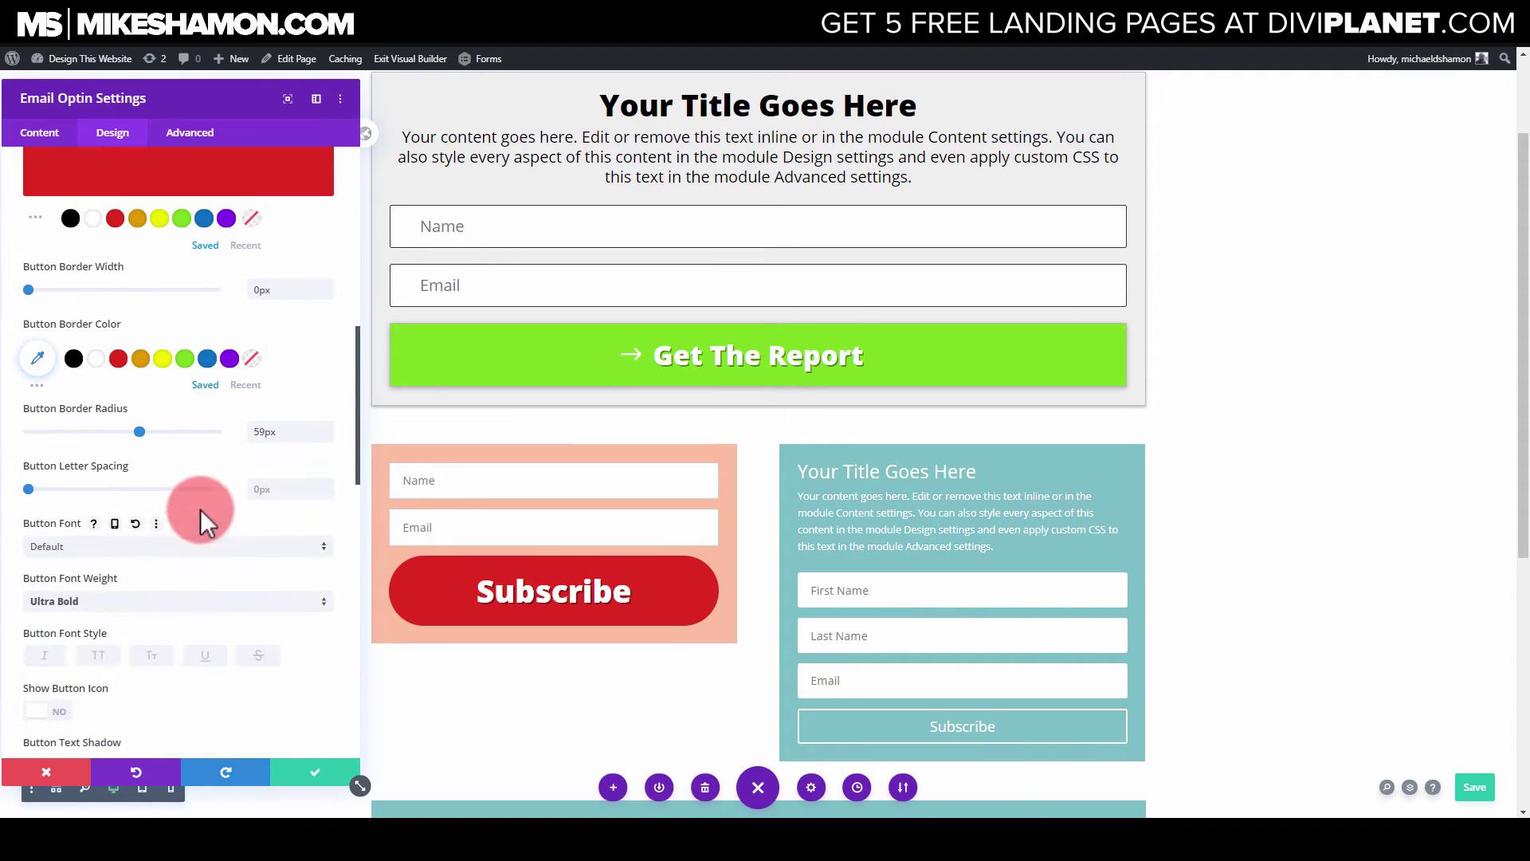
scroll(199, 509, up, 5)
drag(98, 283, 96, 282)
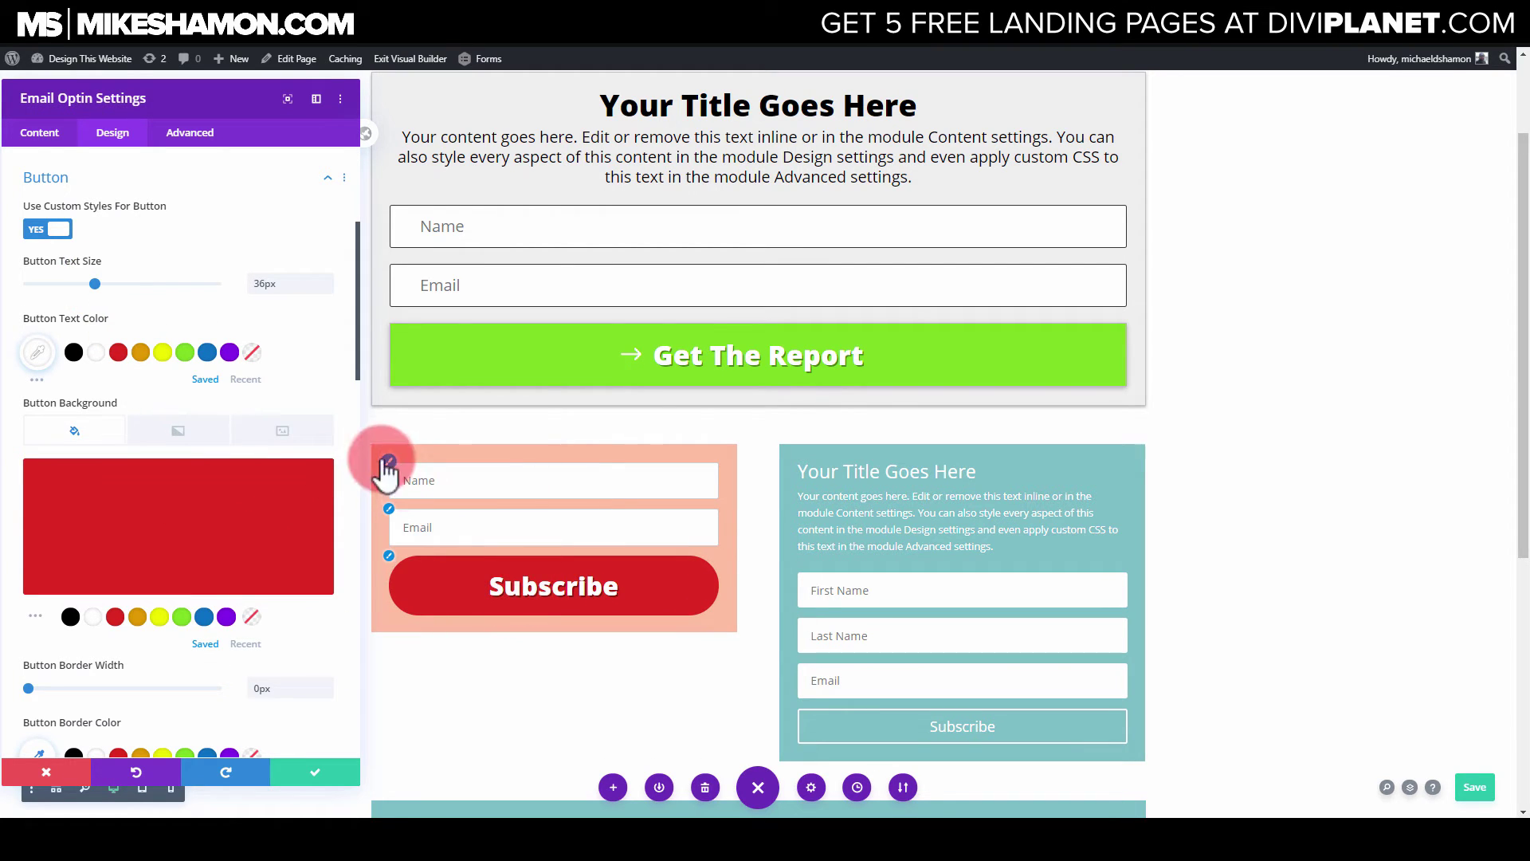
Set the text size of the left optin's form fields to 21px
click(389, 463)
scroll(94, 512, down, 10)
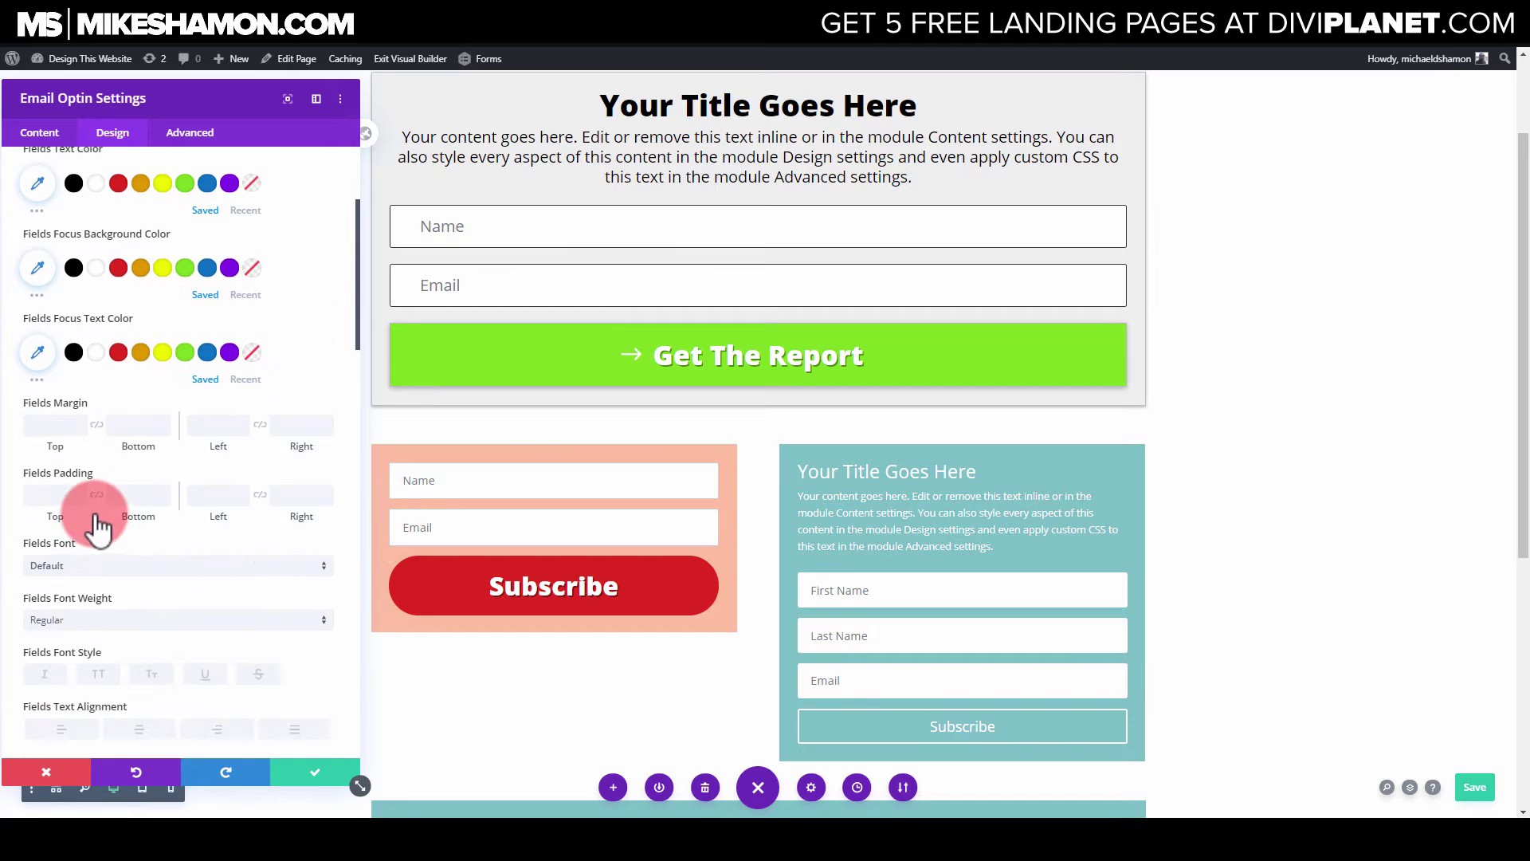
drag(59, 518, 66, 518)
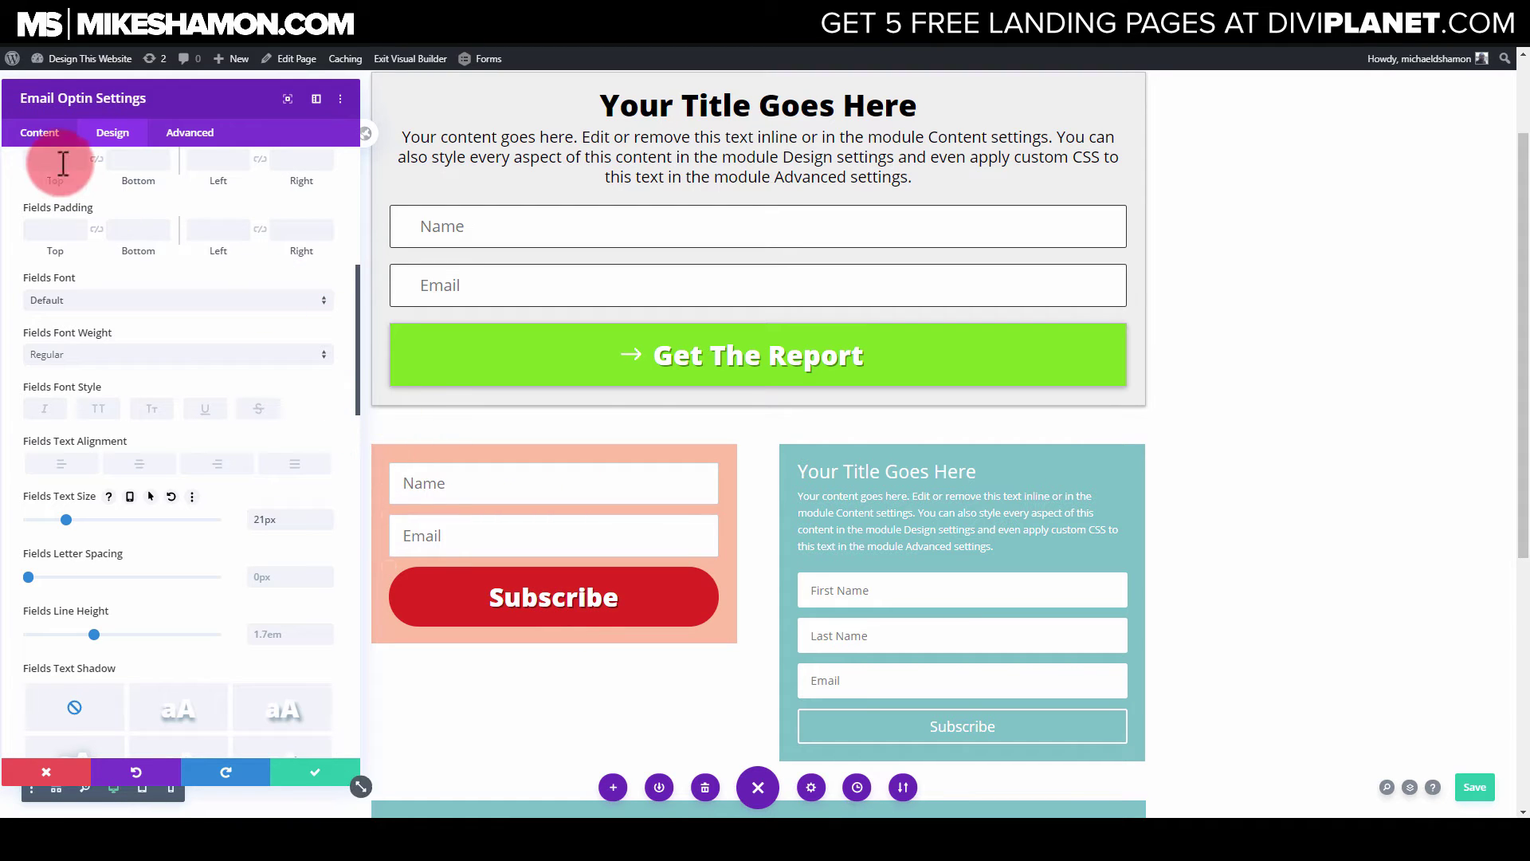
Remove the background color from the left optin in the second row
click(48, 143)
click(75, 465)
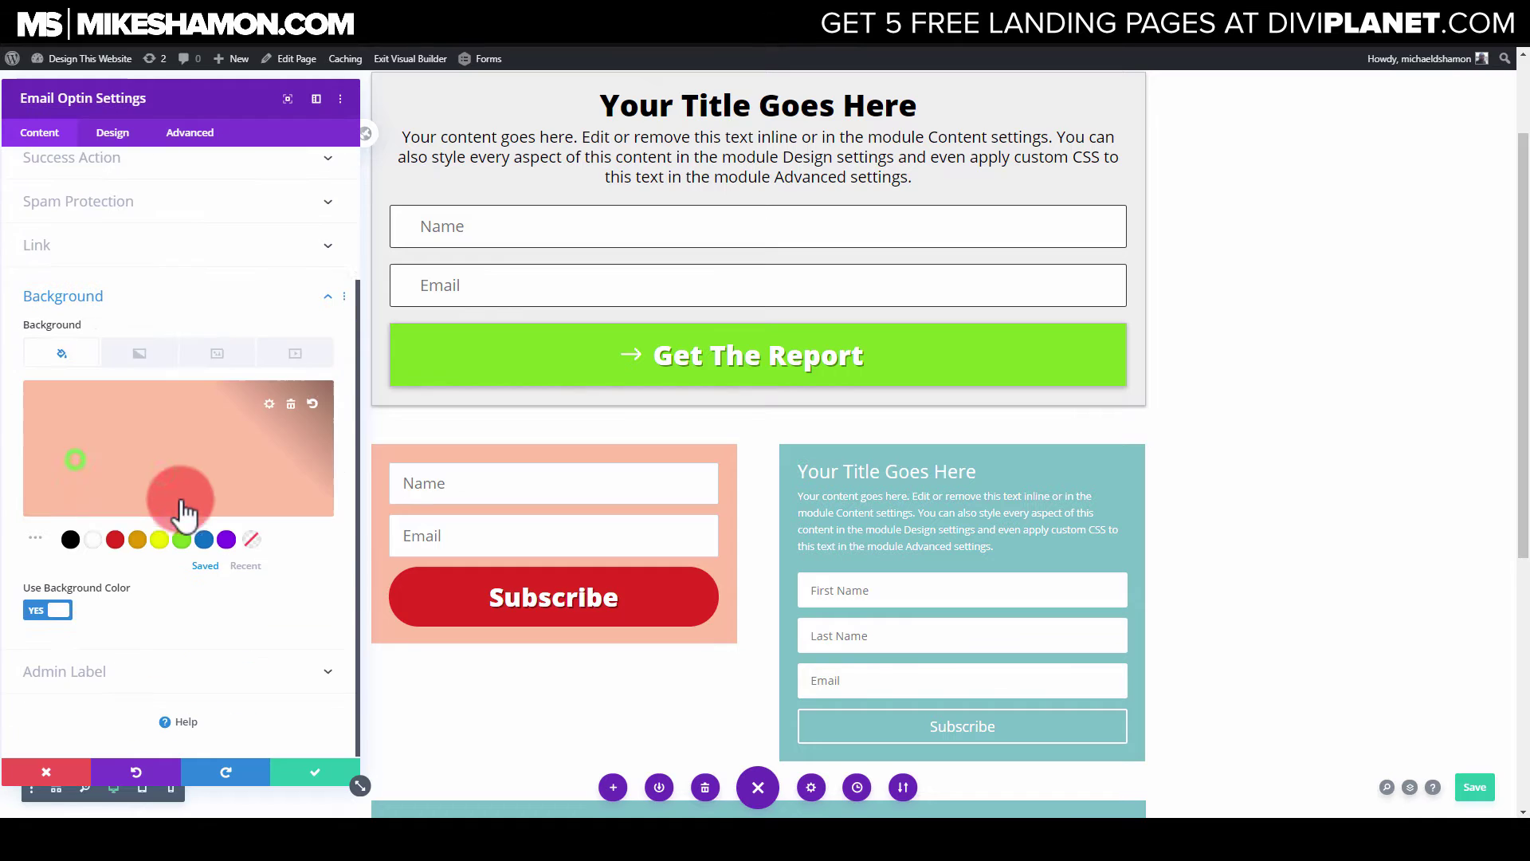
click(291, 402)
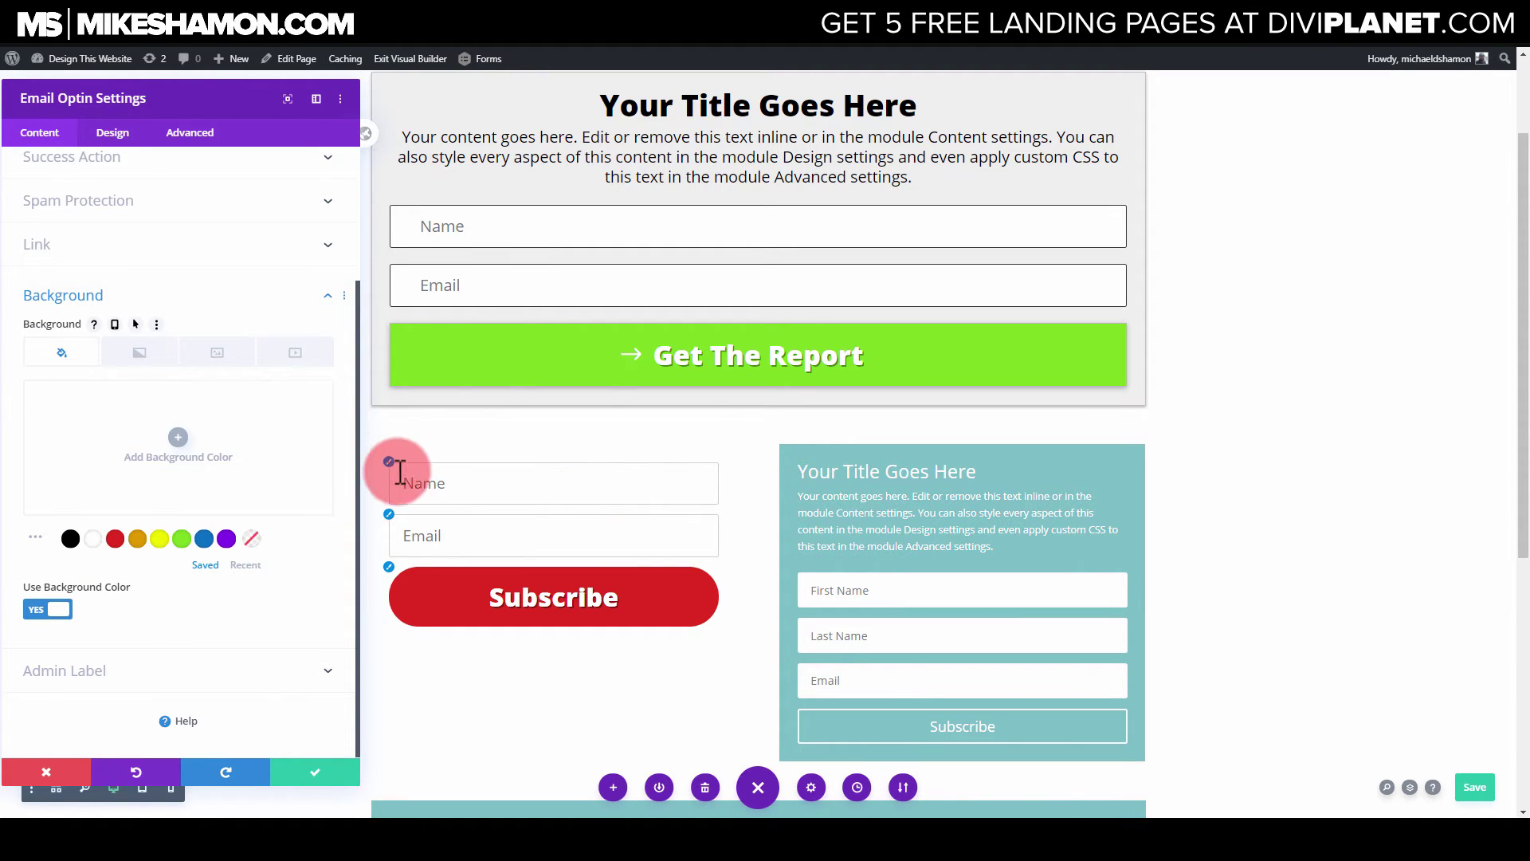
Give the left optin's form fields the first box shadow preset with a 5px blur strength
click(388, 462)
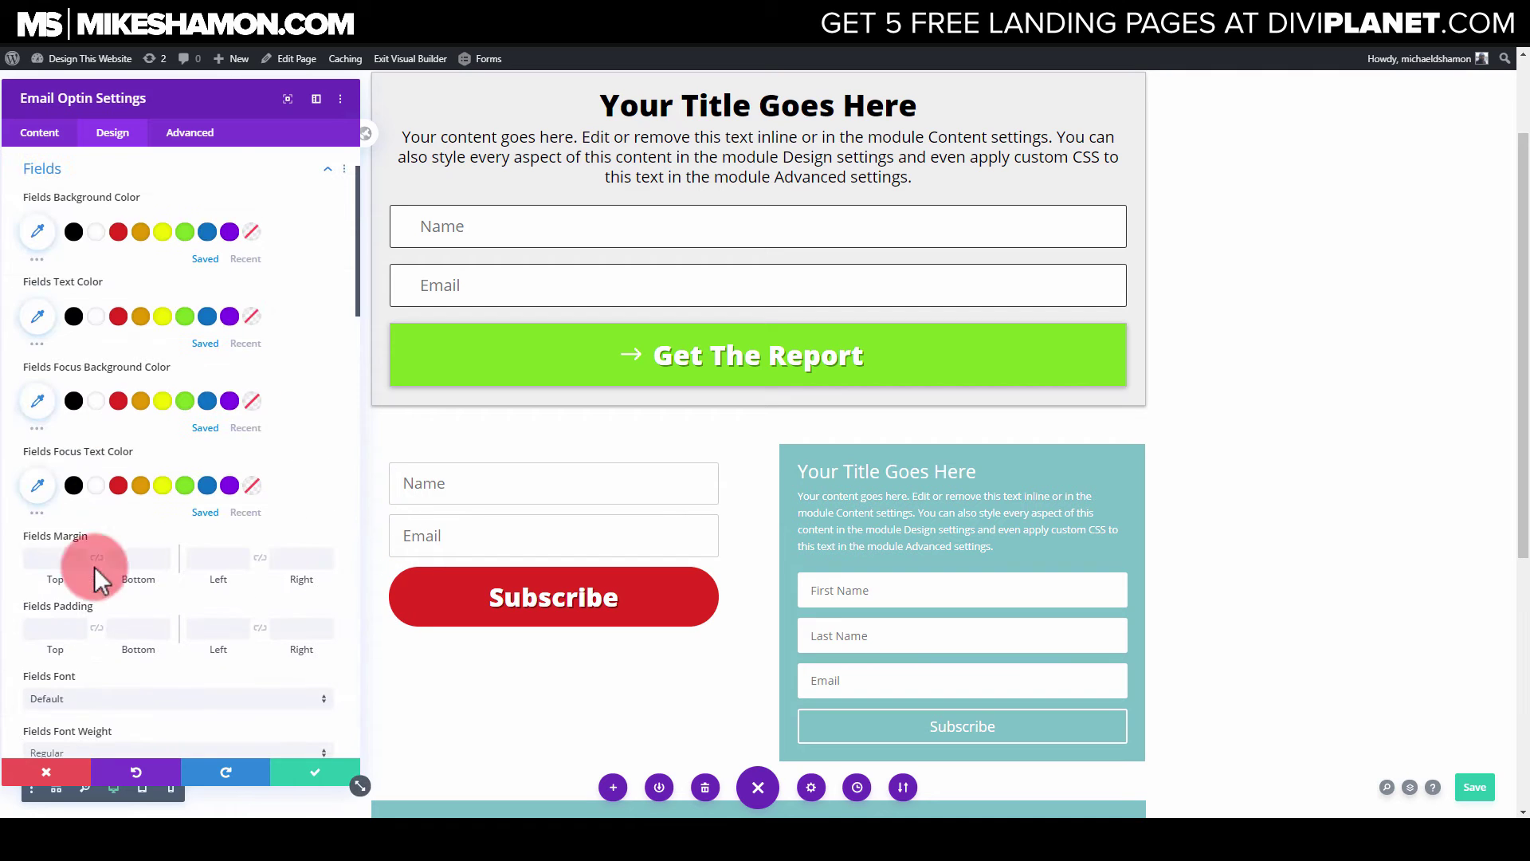
scroll(249, 655, down, 10)
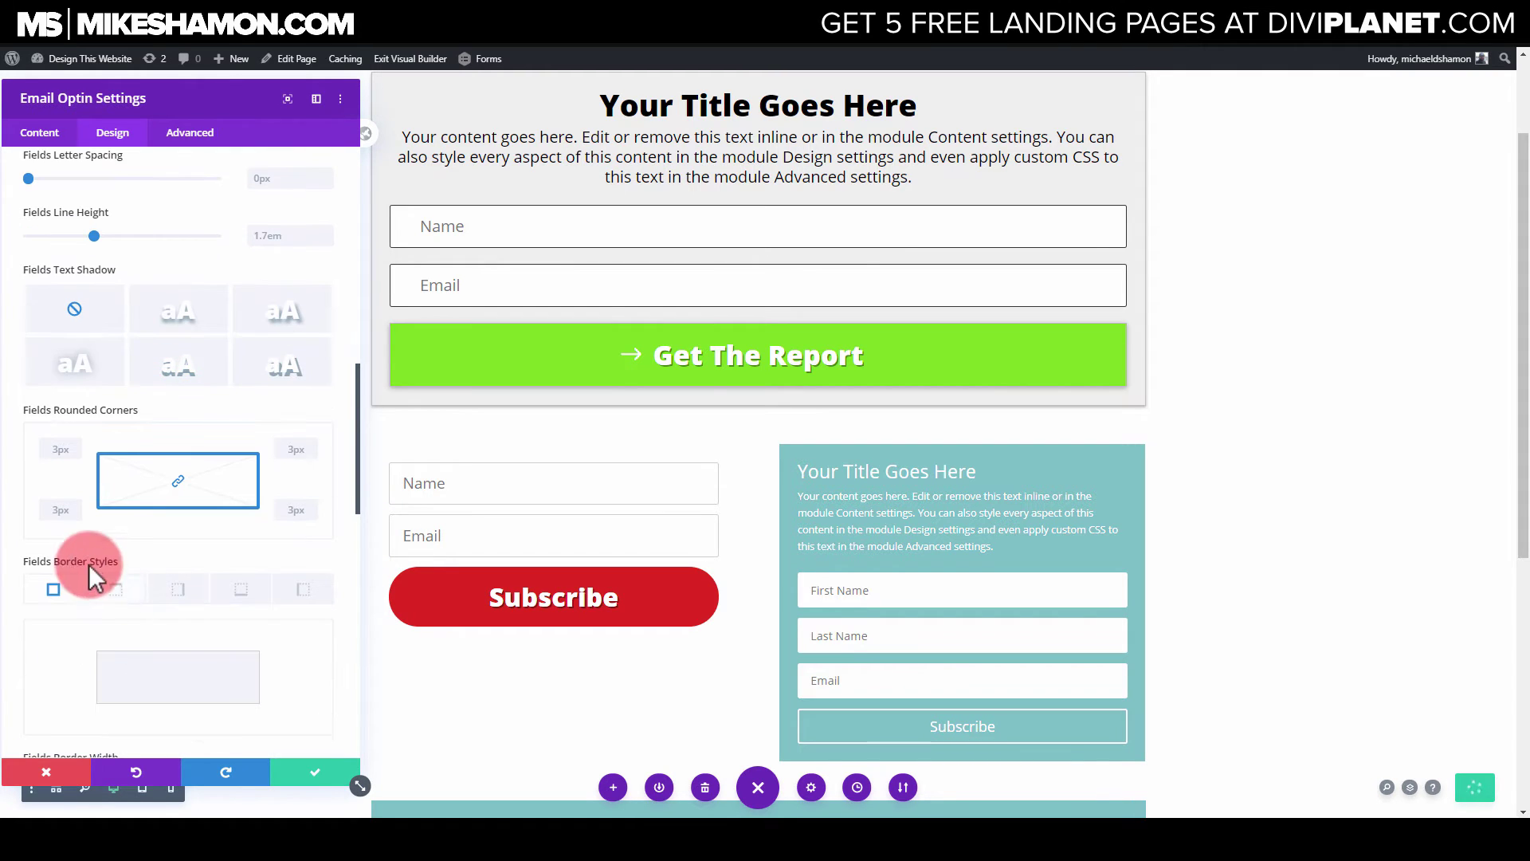
scroll(94, 519, down, 3)
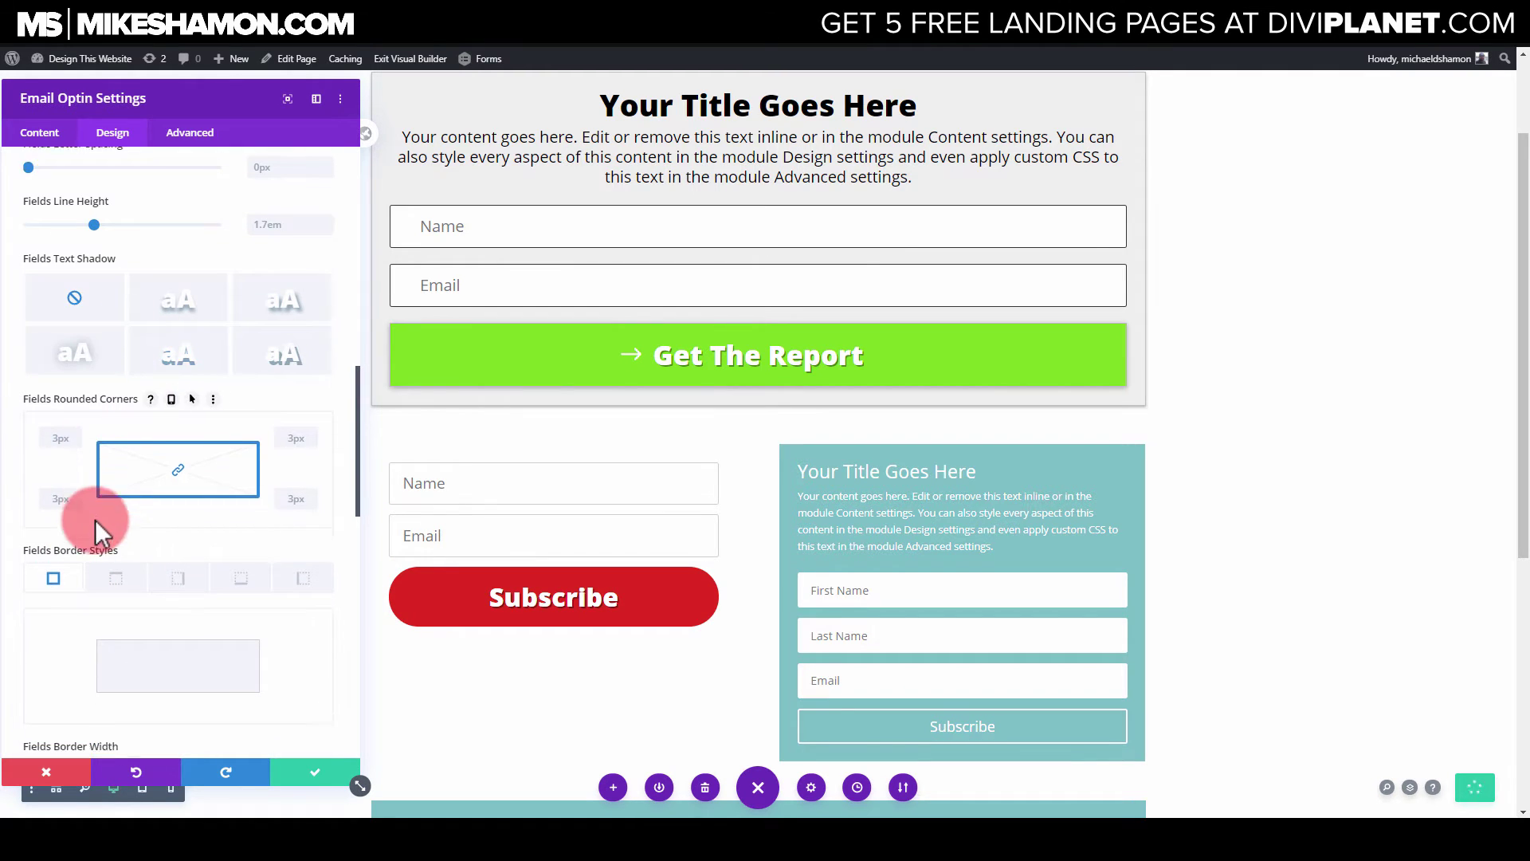
scroll(96, 526, down, 12)
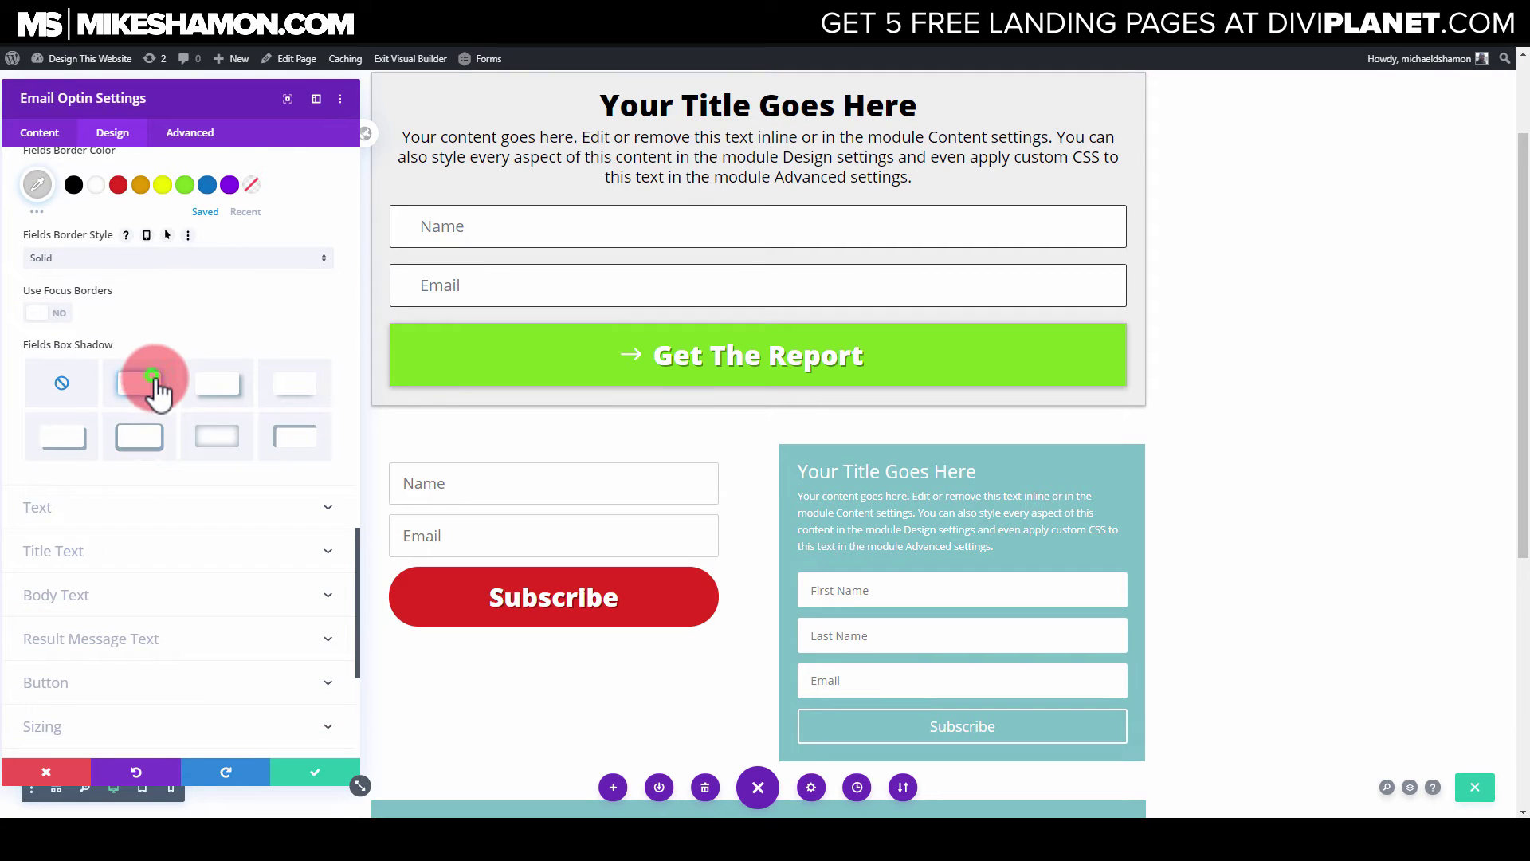
click(149, 383)
scroll(172, 500, down, 3)
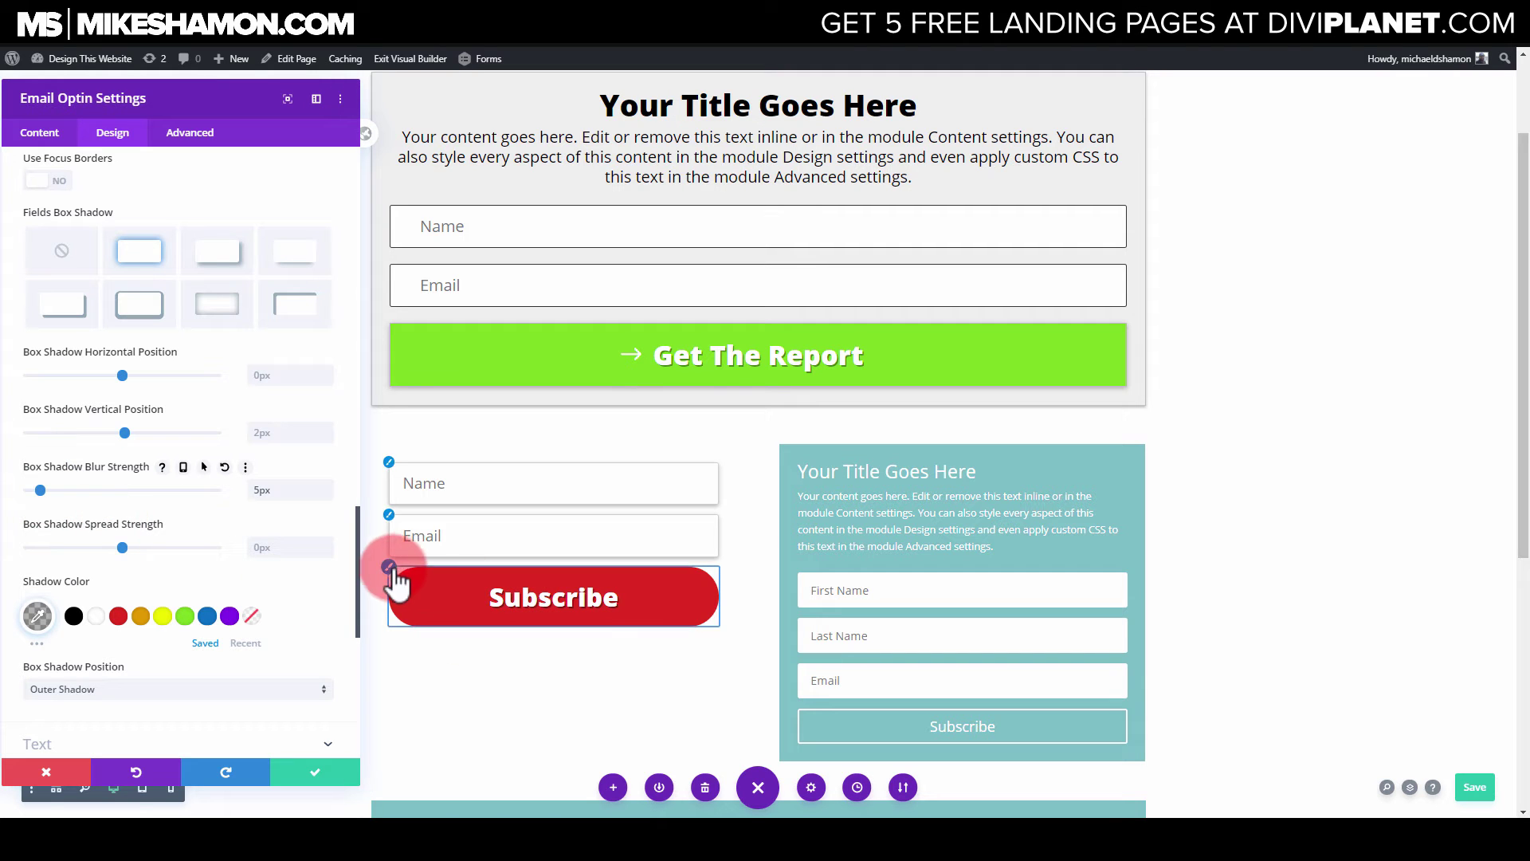
Apply the first box shadow preset to the left optin's Subscribe button and set its blur strength to 16px
click(390, 568)
scroll(200, 572, down, 8)
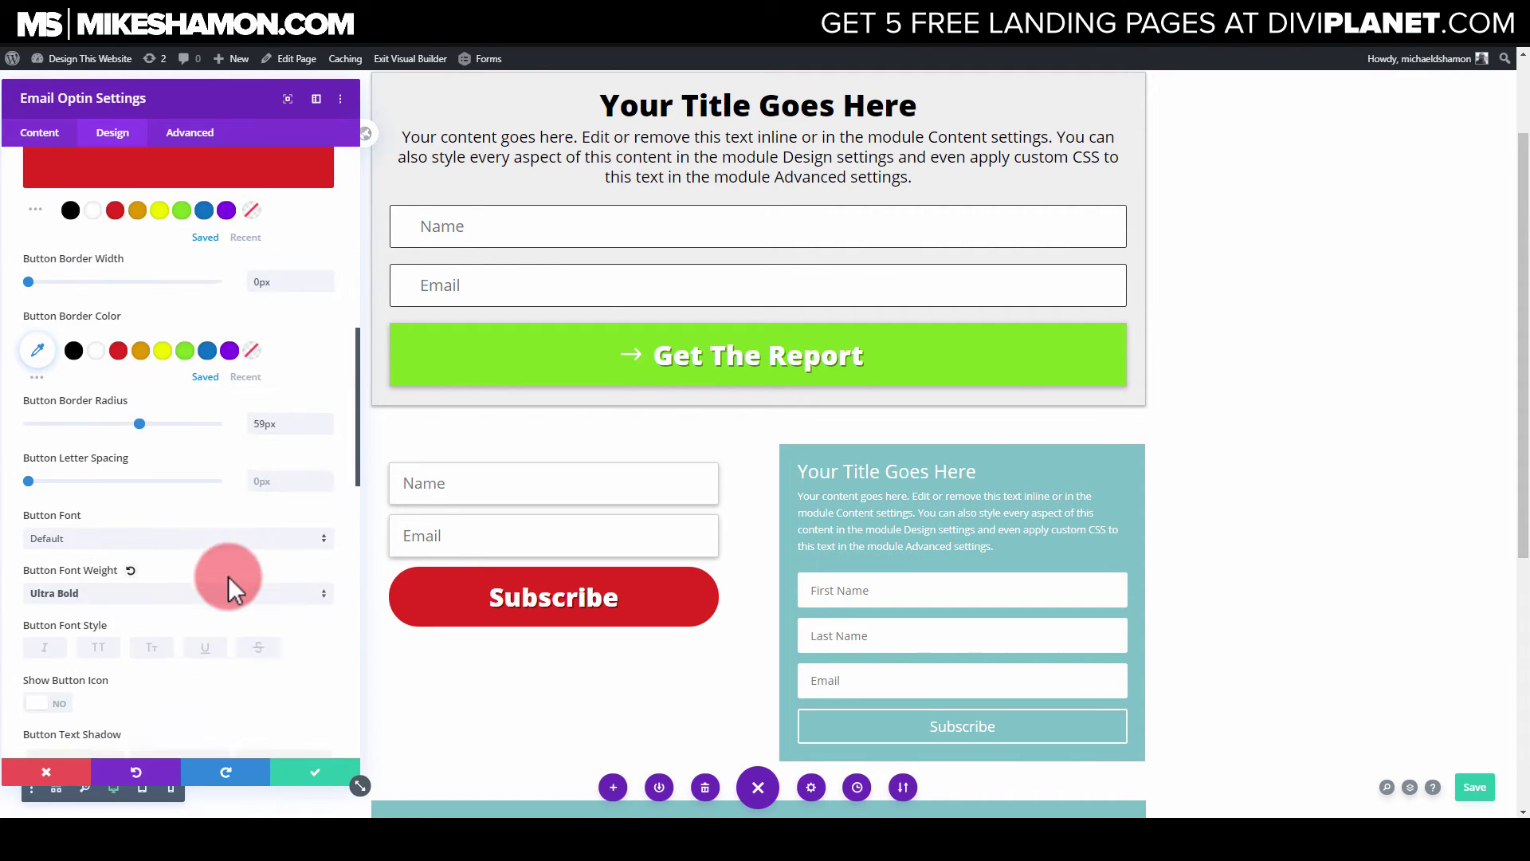
scroll(228, 576, down, 10)
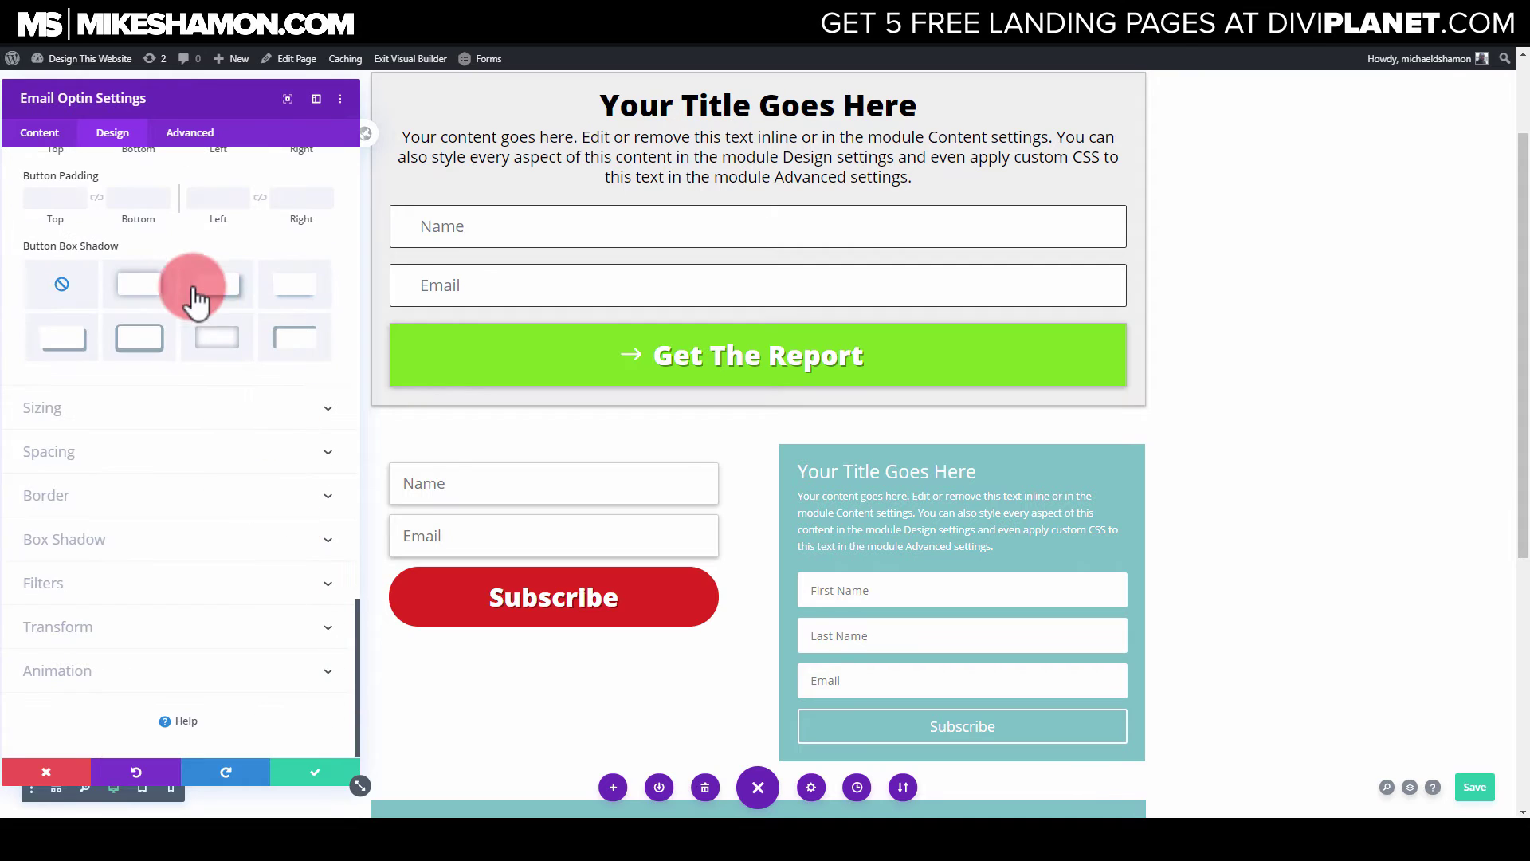
click(193, 289)
click(177, 351)
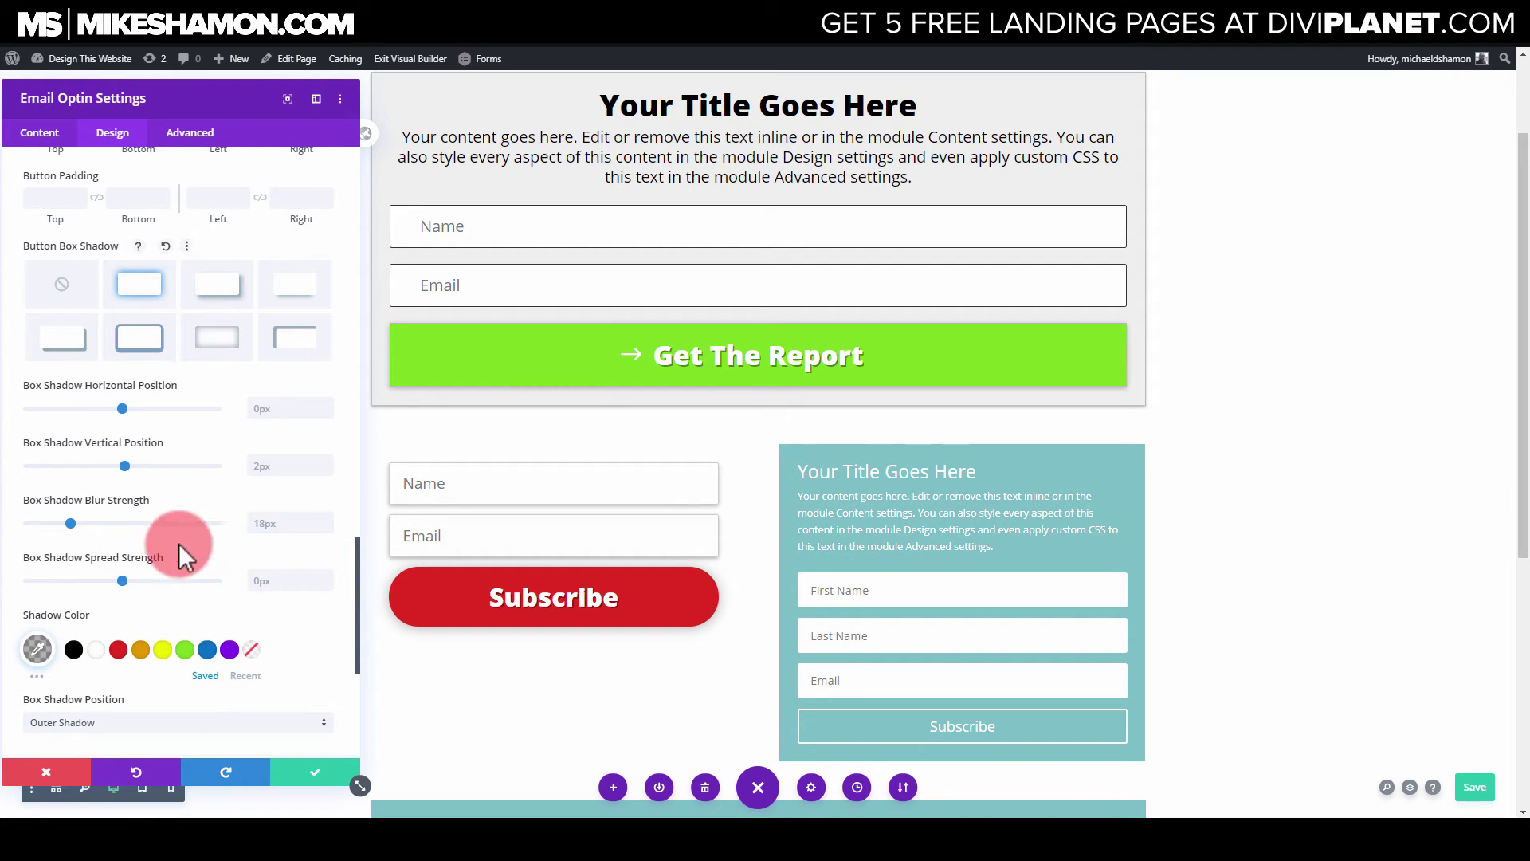
drag(79, 525, 74, 526)
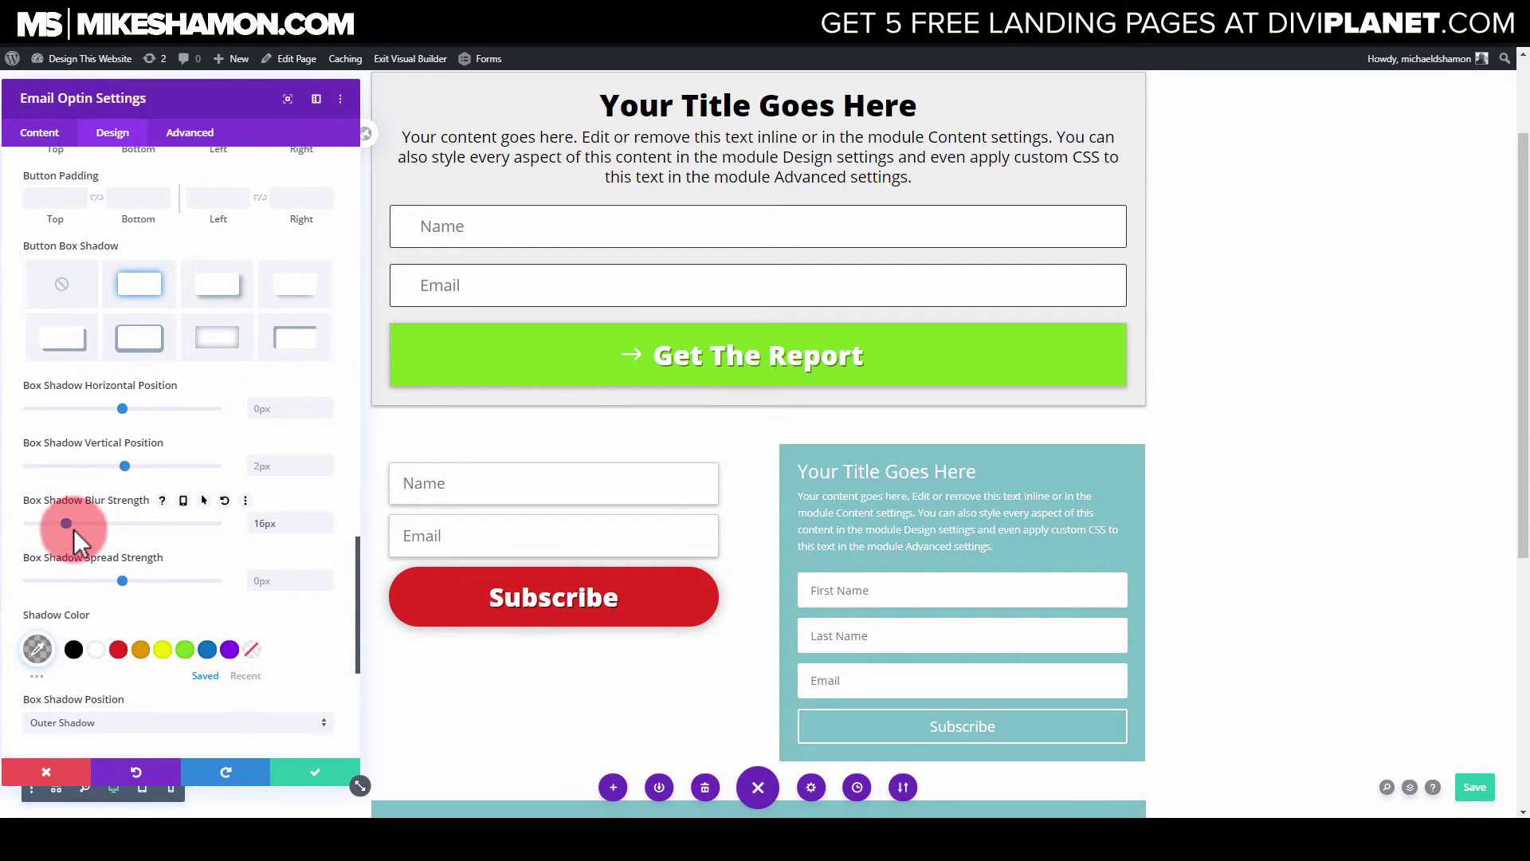
Set the button's shadow color to black at 0.5 opacity and save the left optin's settings
click(36, 649)
drag(252, 709, 252, 695)
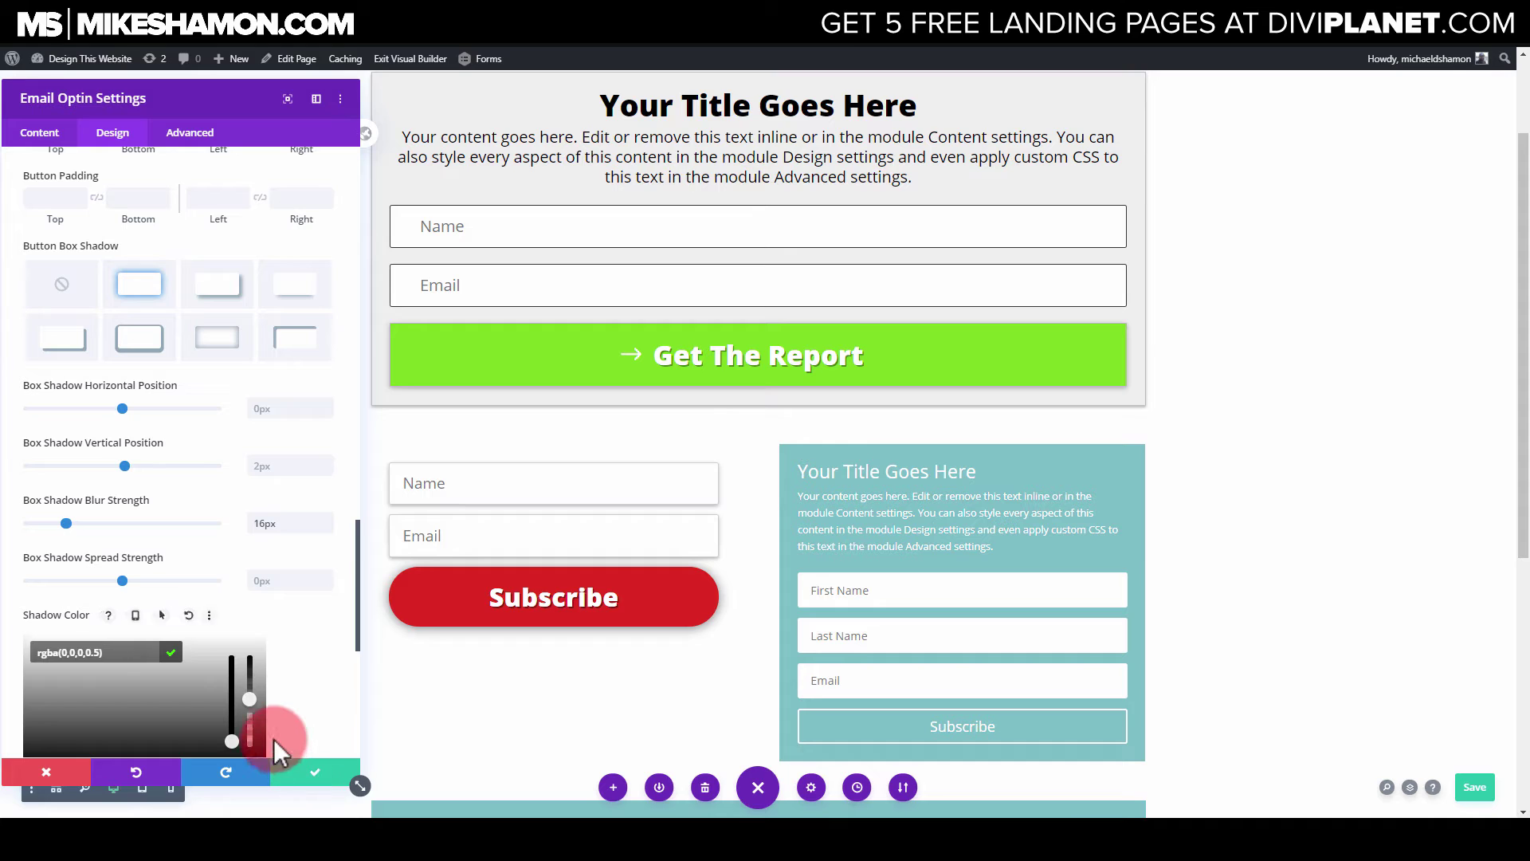
click(321, 766)
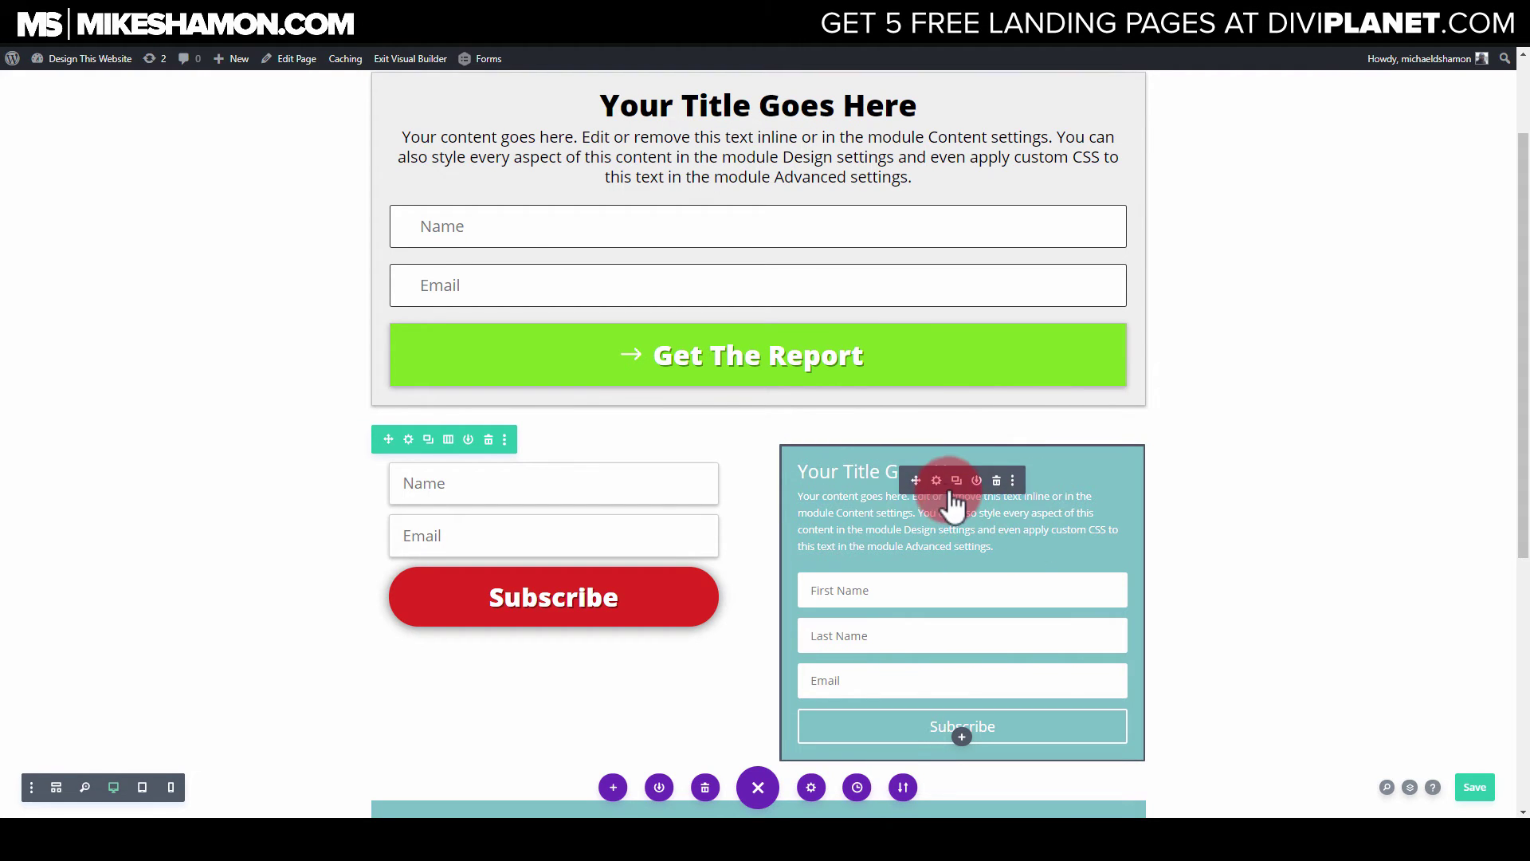
Open the settings of the second row's right optin and remove its background color
scroll(1138, 485, down, 3)
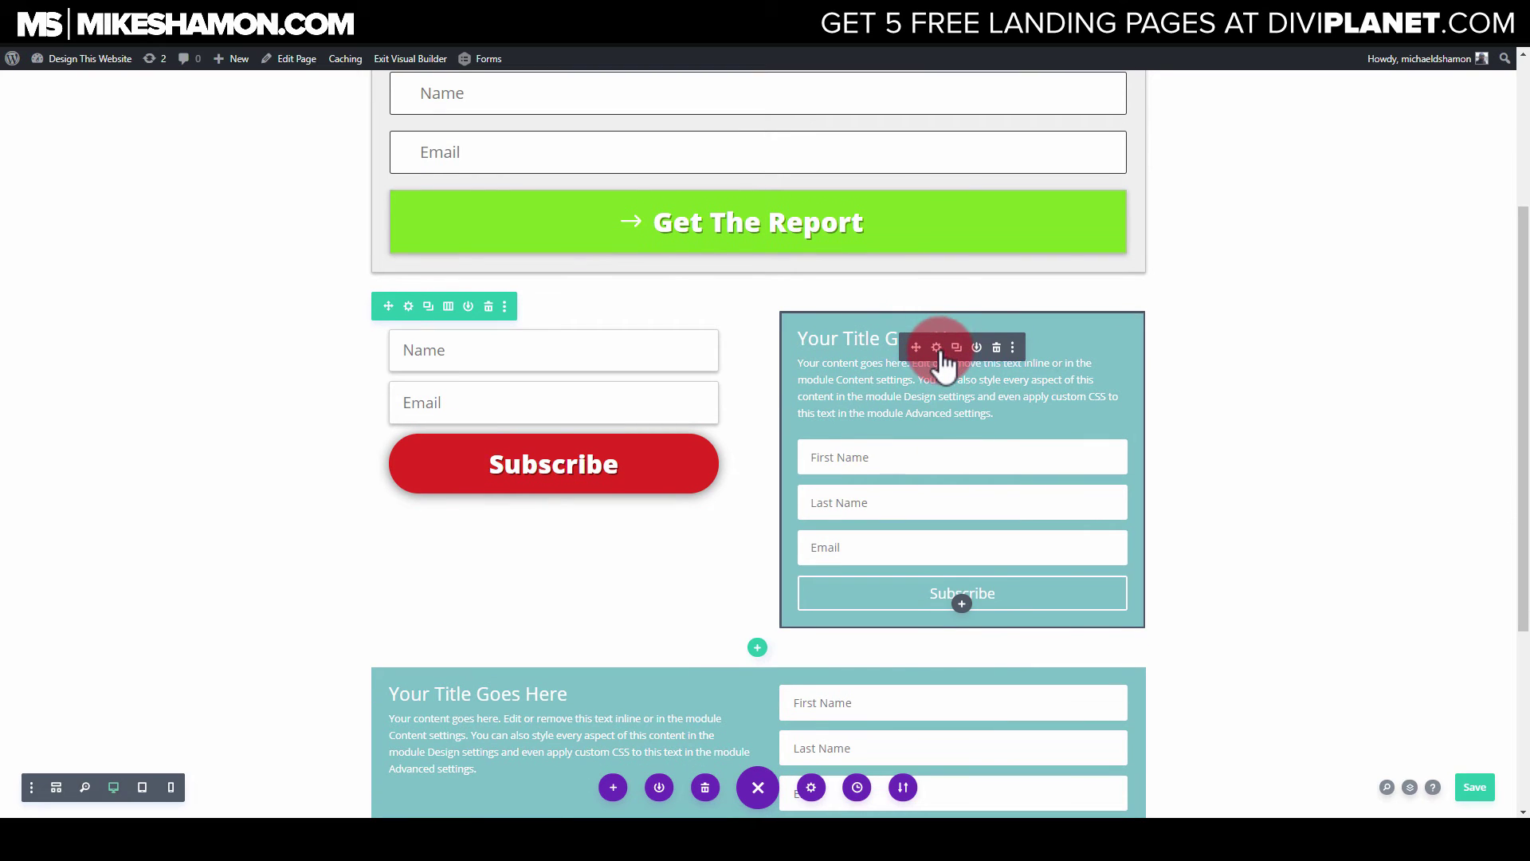
click(938, 348)
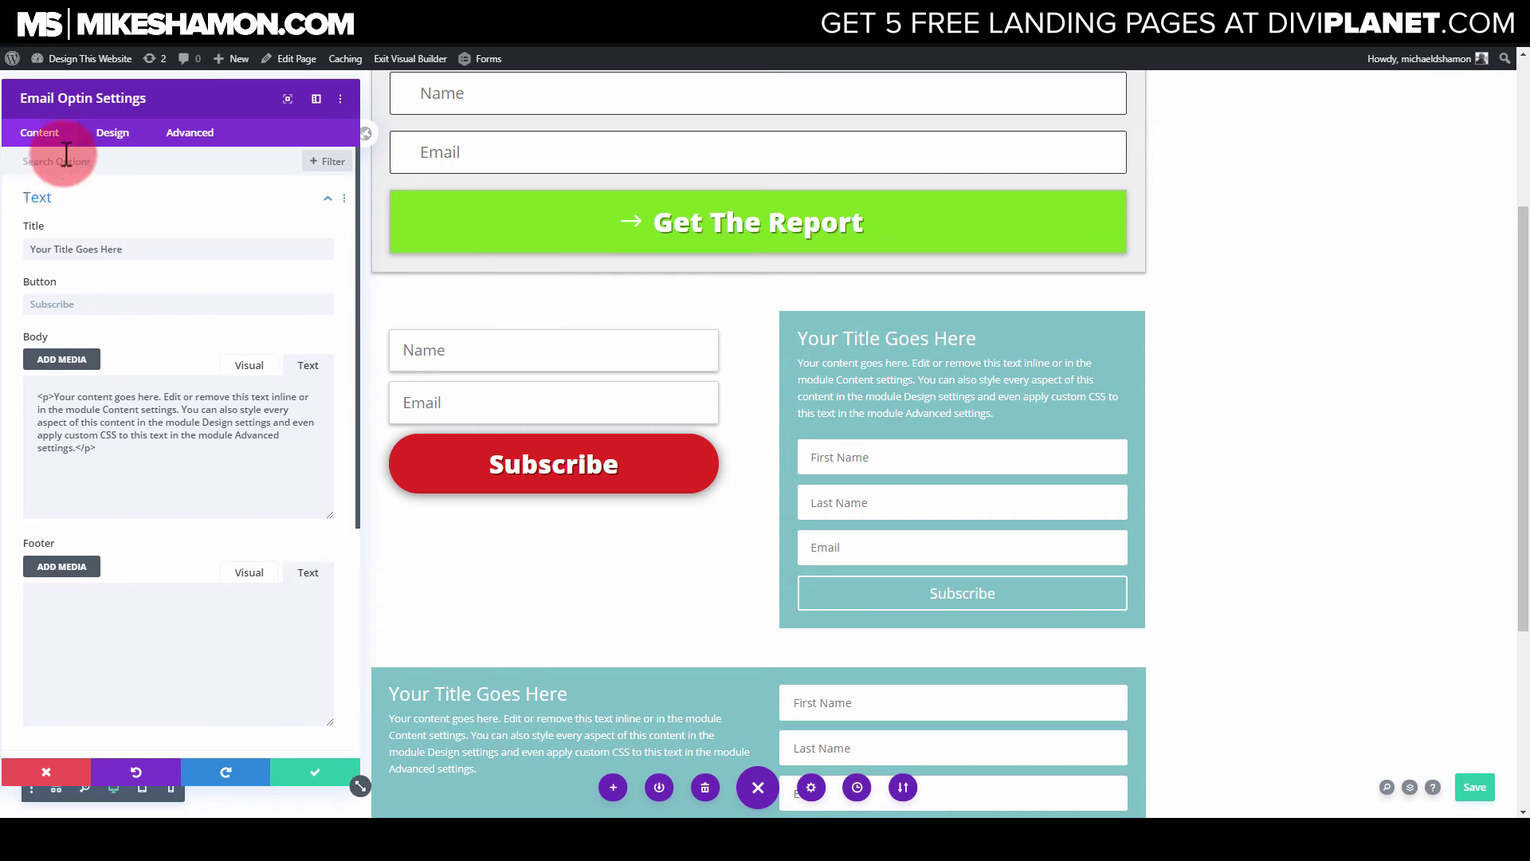
click(60, 206)
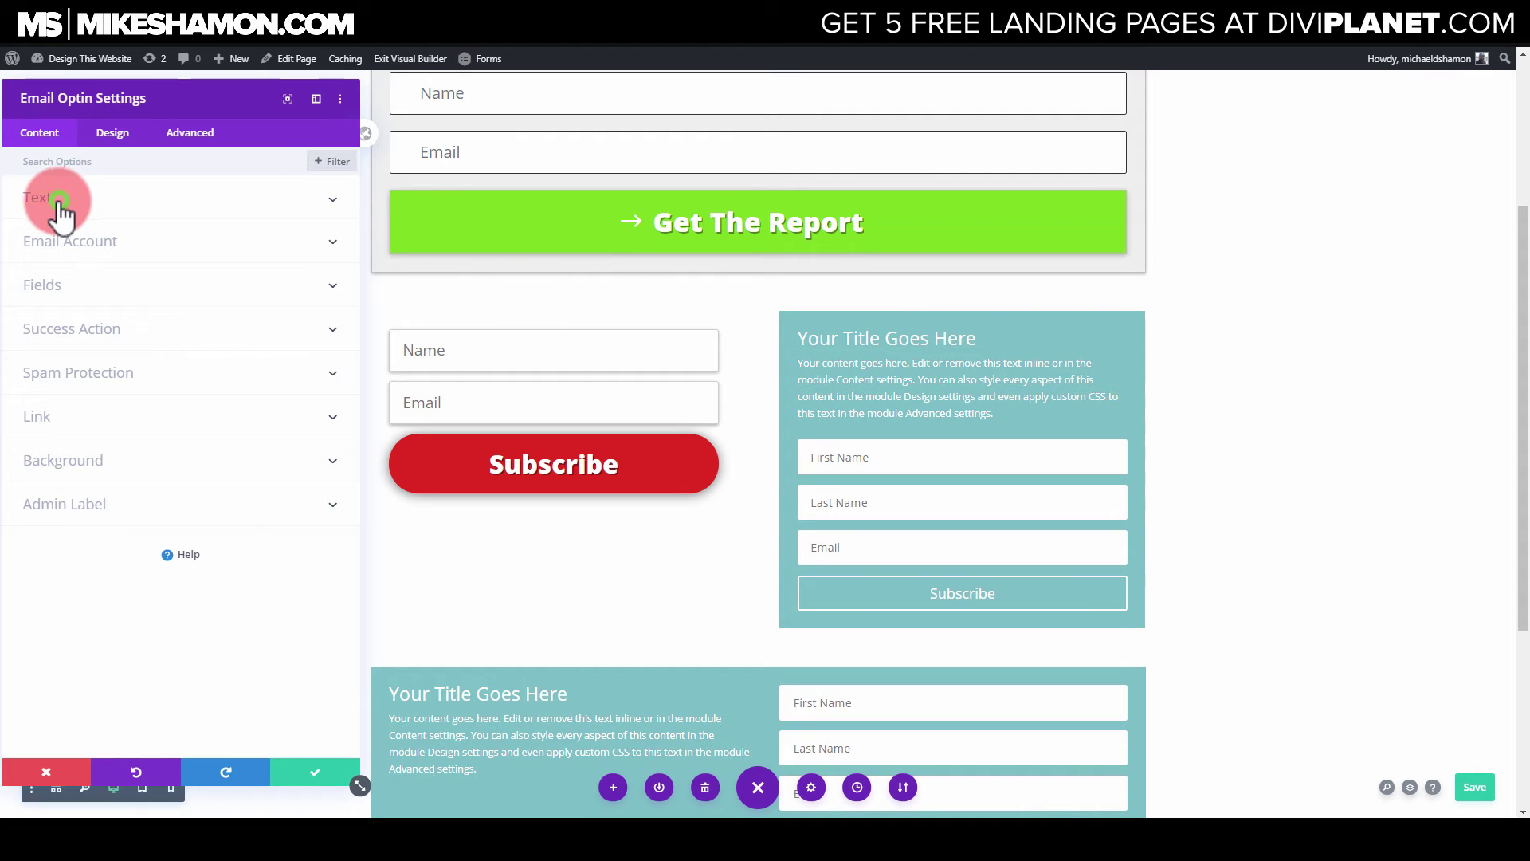
click(79, 463)
click(315, 402)
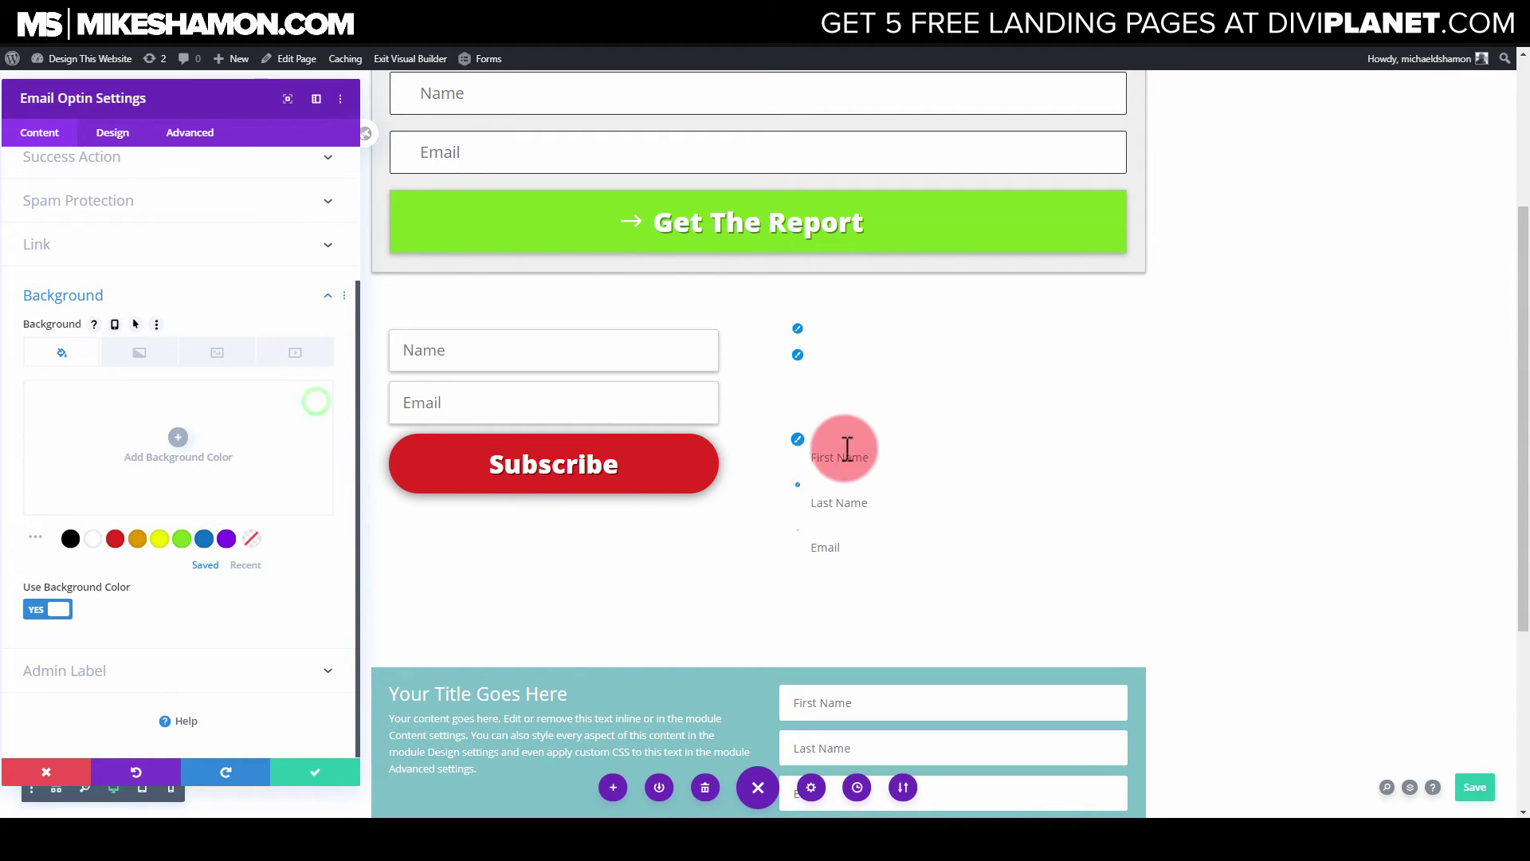
Set the border width of the right optin's form fields to 1px
click(797, 445)
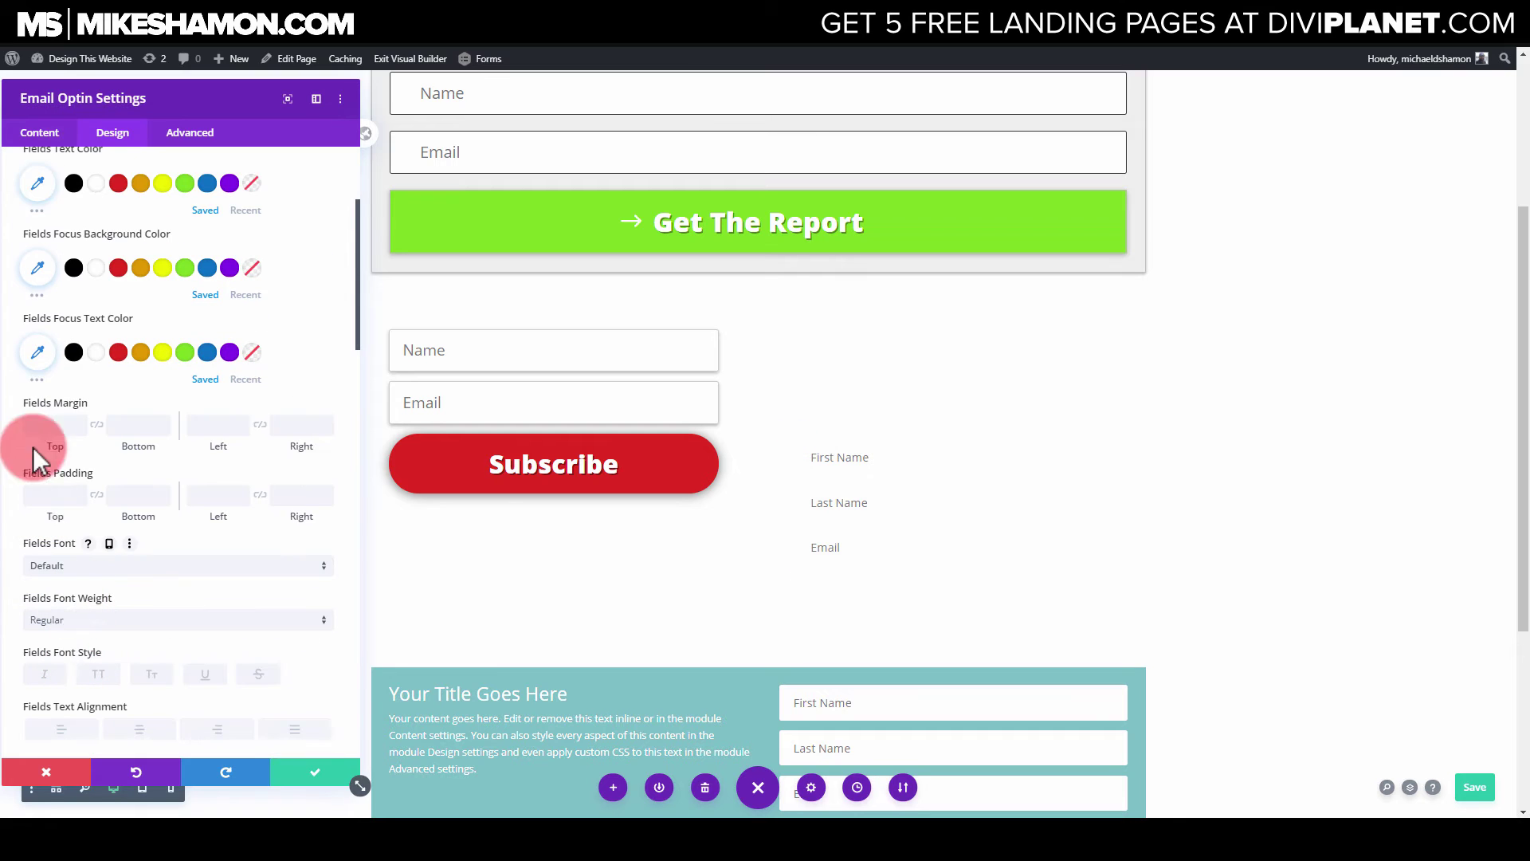
scroll(55, 552, down, 10)
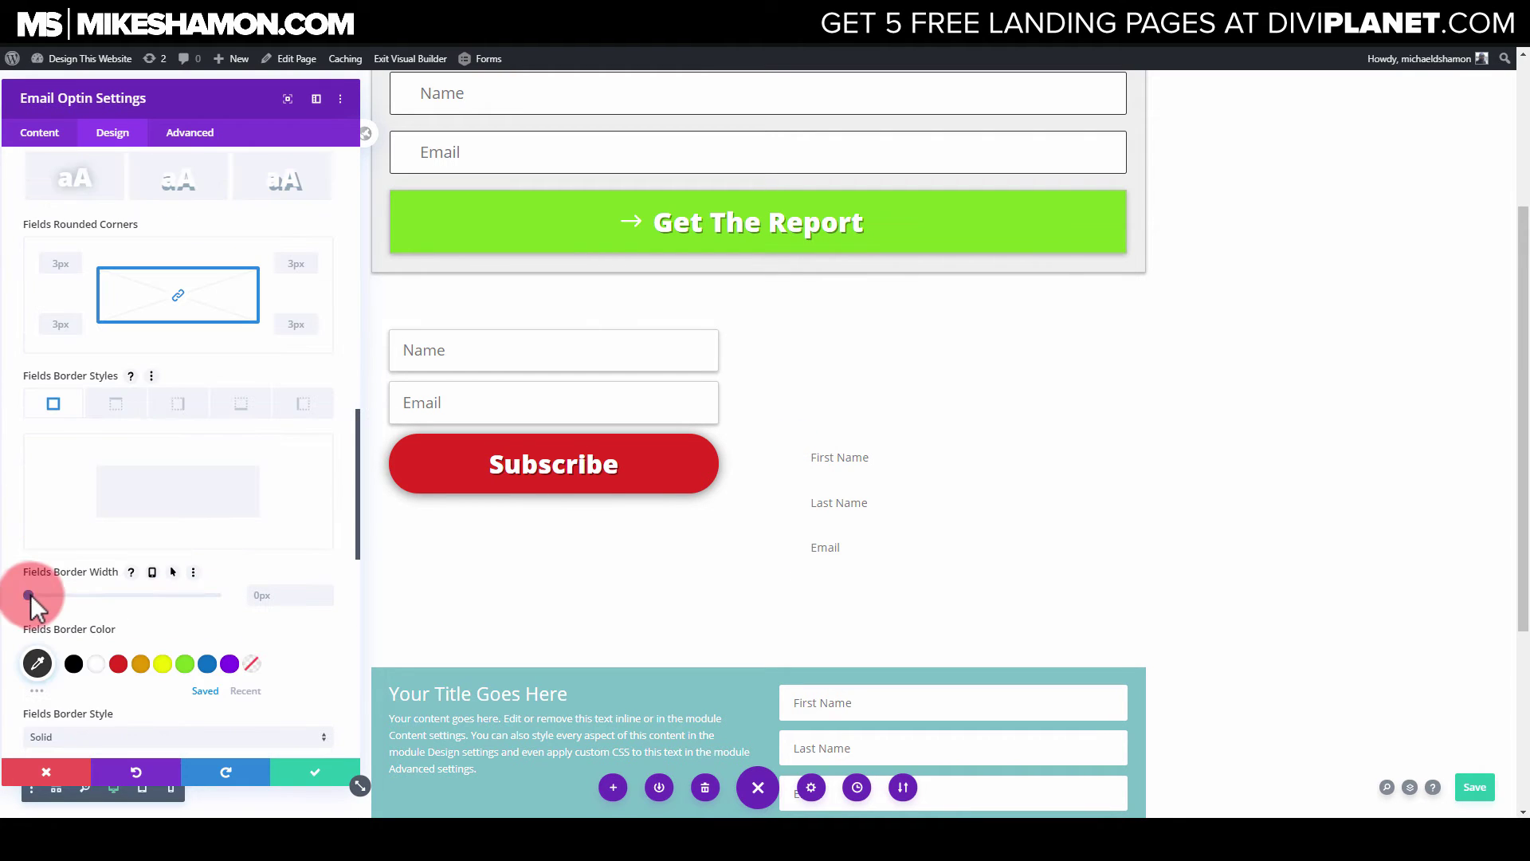
drag(27, 594, 32, 594)
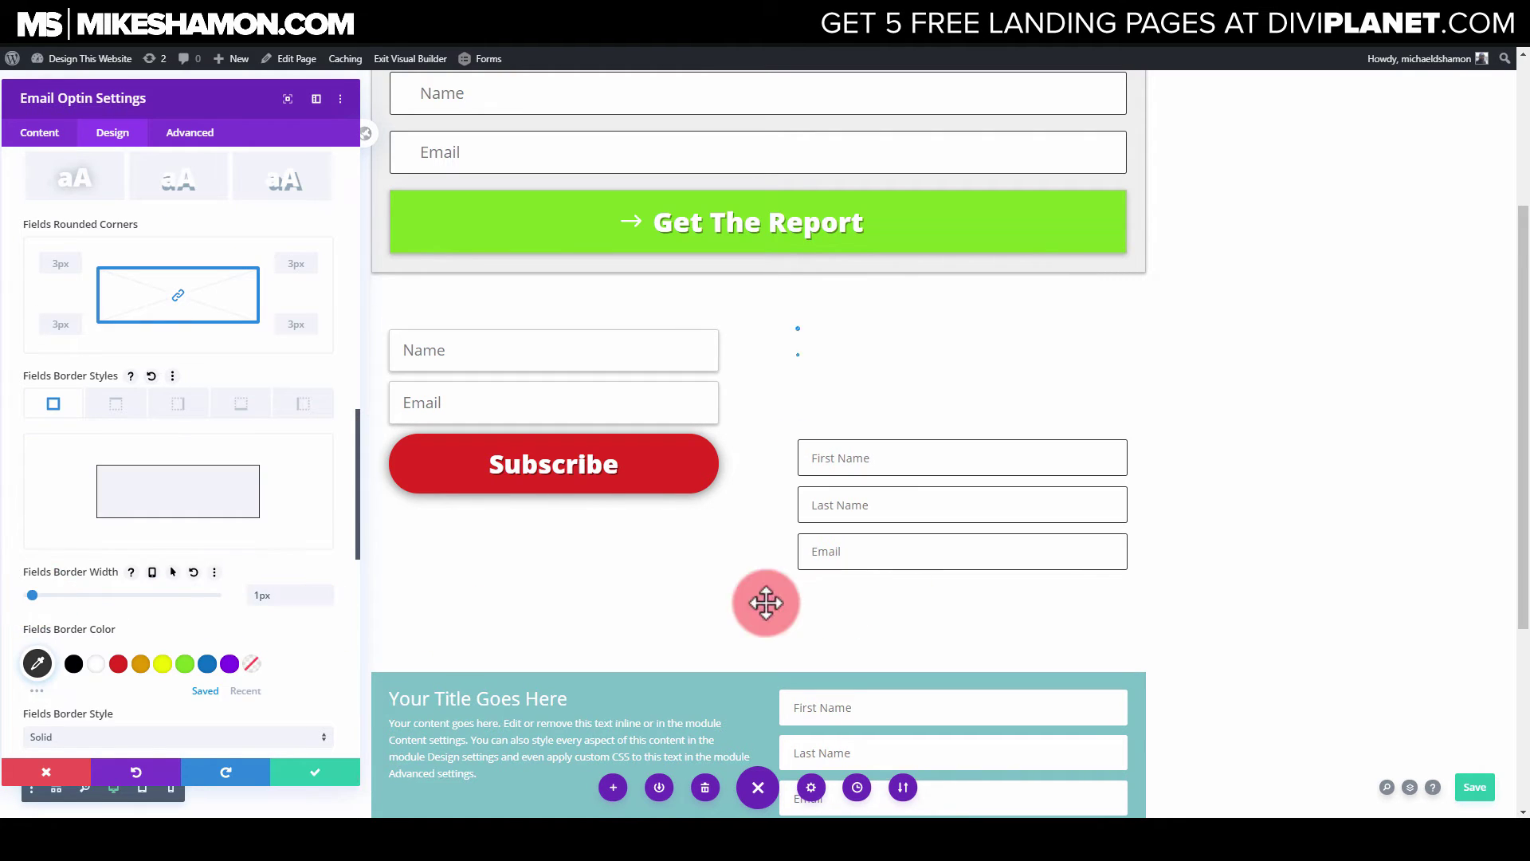
Enable custom styles for the right optin's button and set its text color to red
click(799, 587)
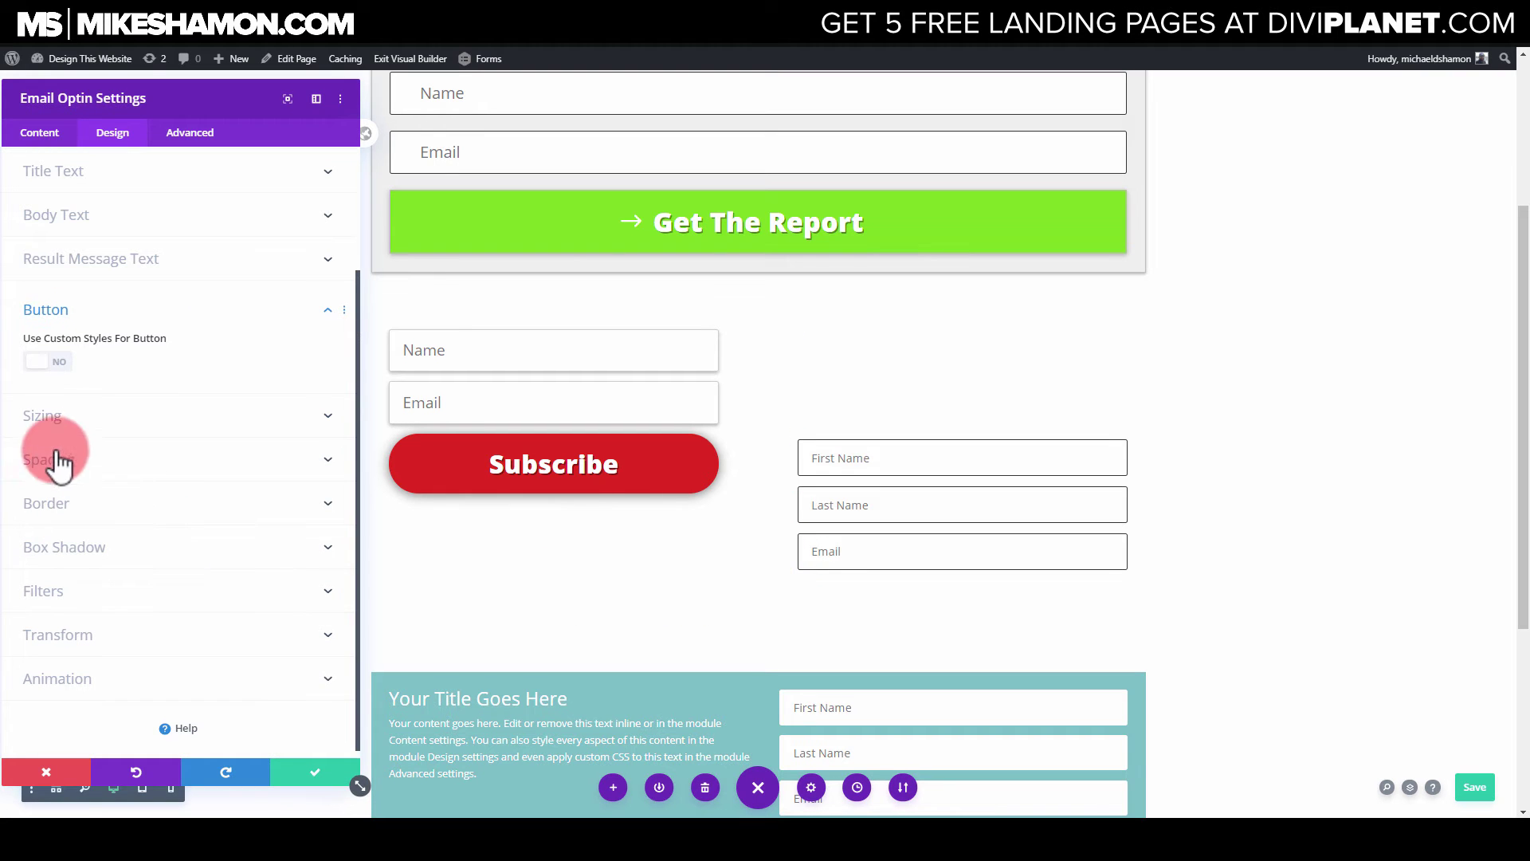
click(48, 362)
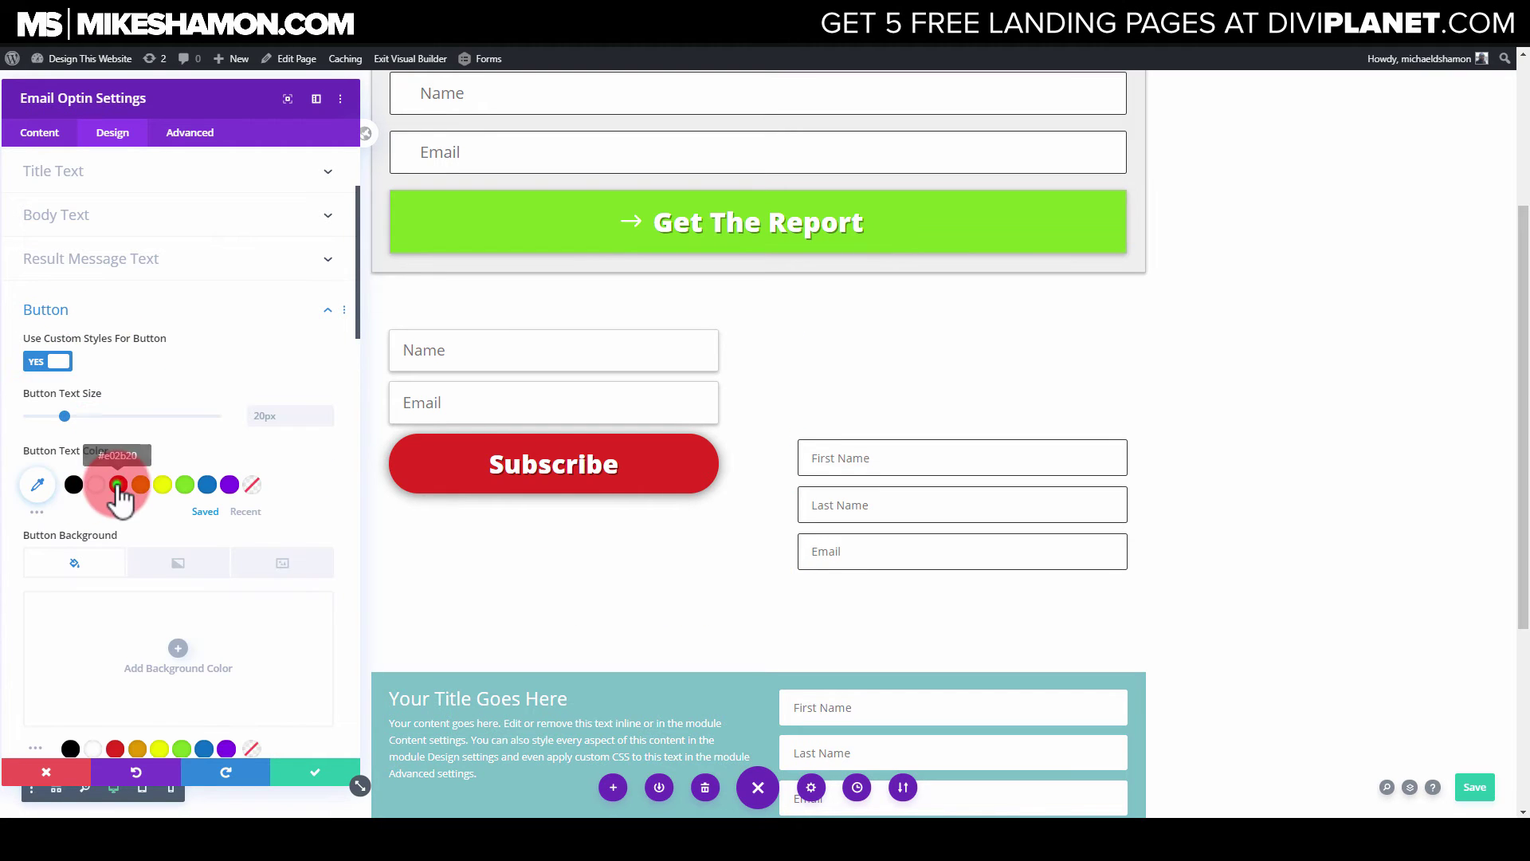
click(118, 484)
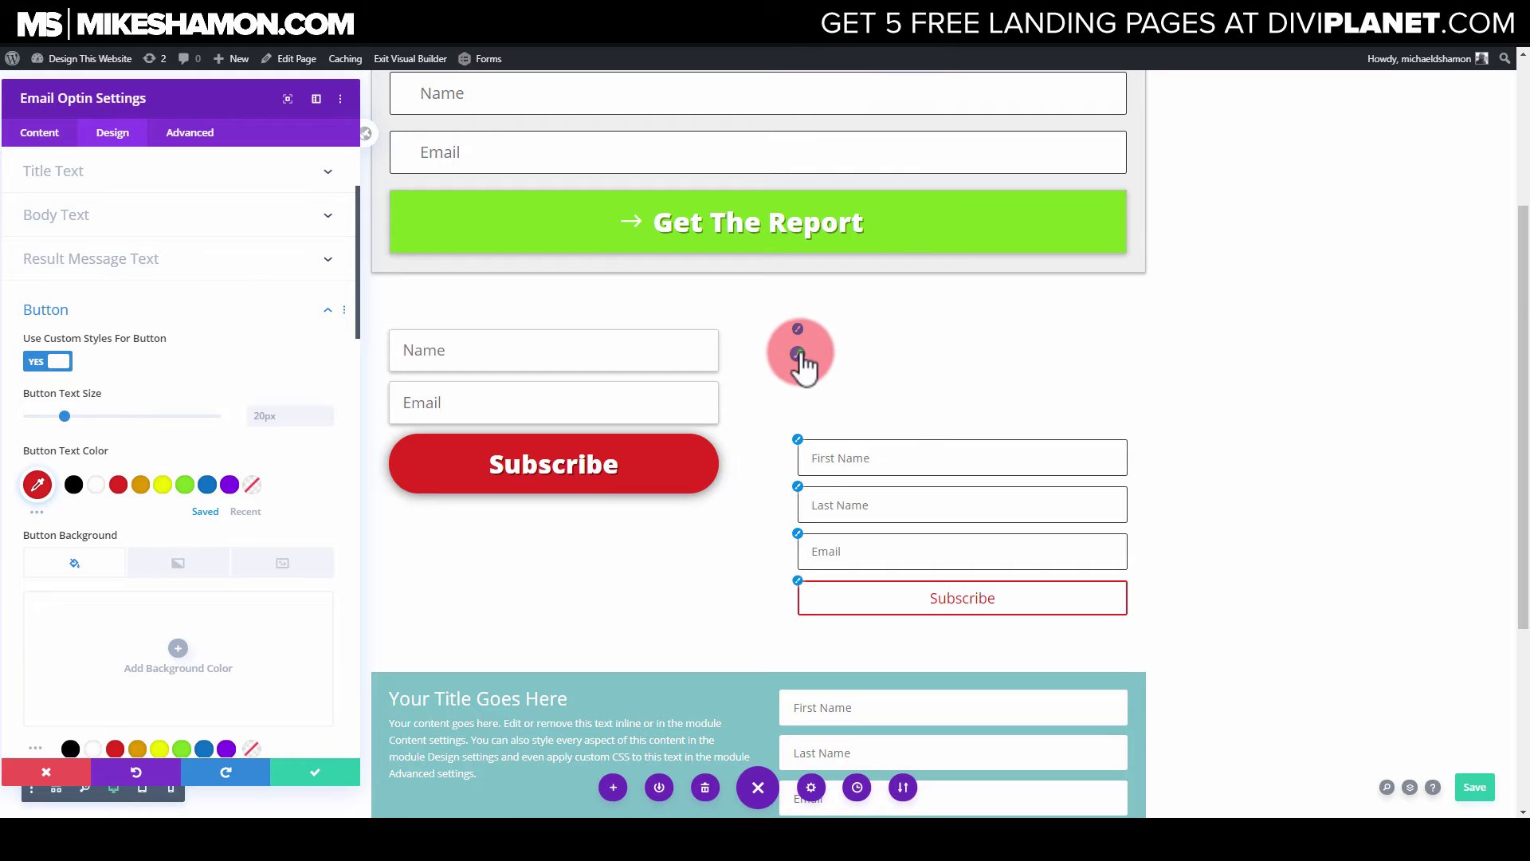
Set the right optin's body text and title text colors to black
click(798, 353)
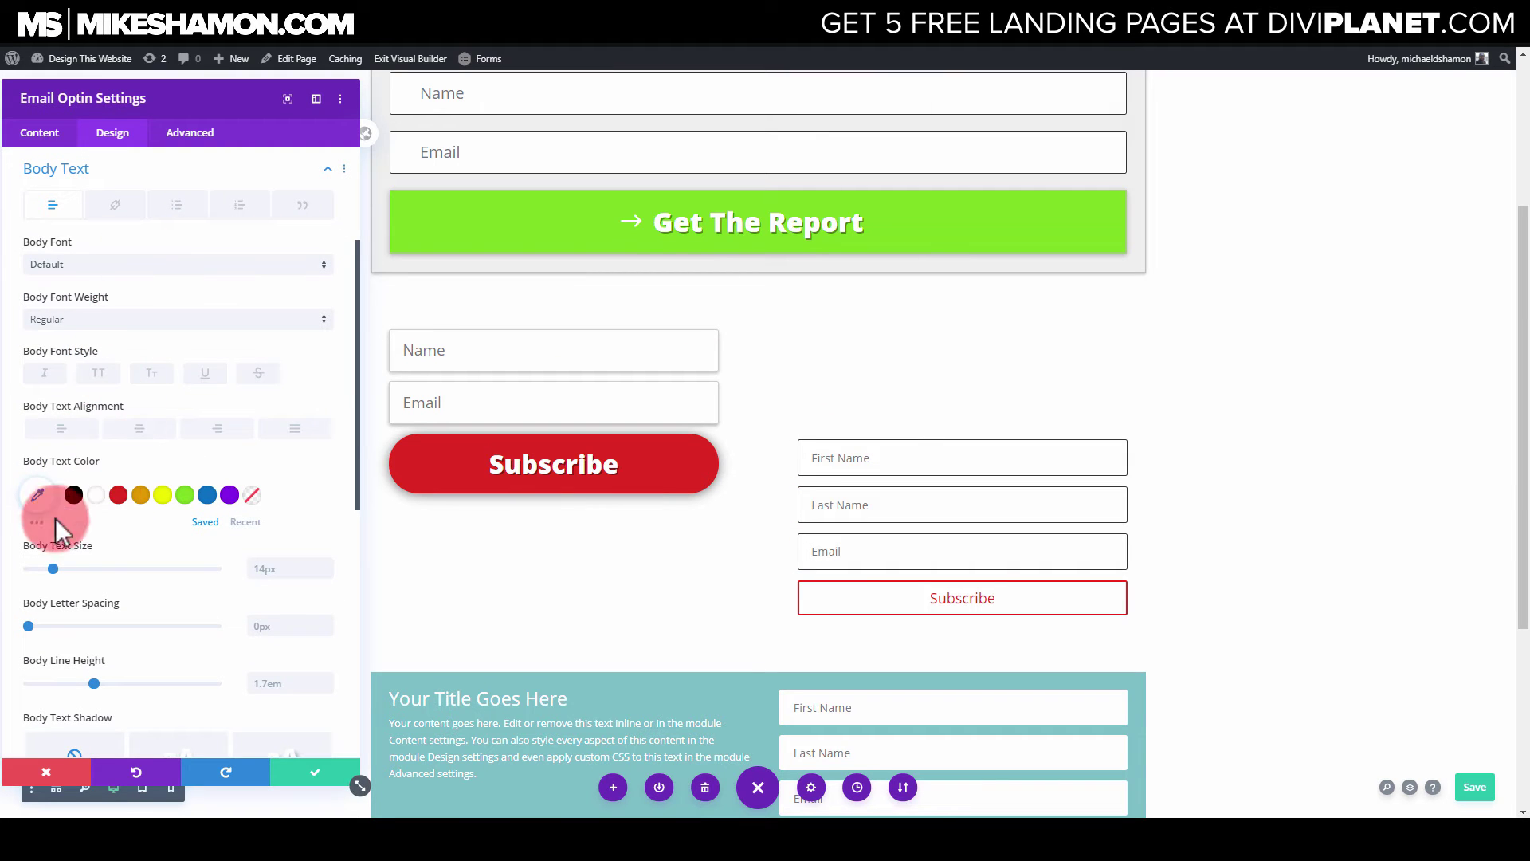
click(73, 494)
click(802, 325)
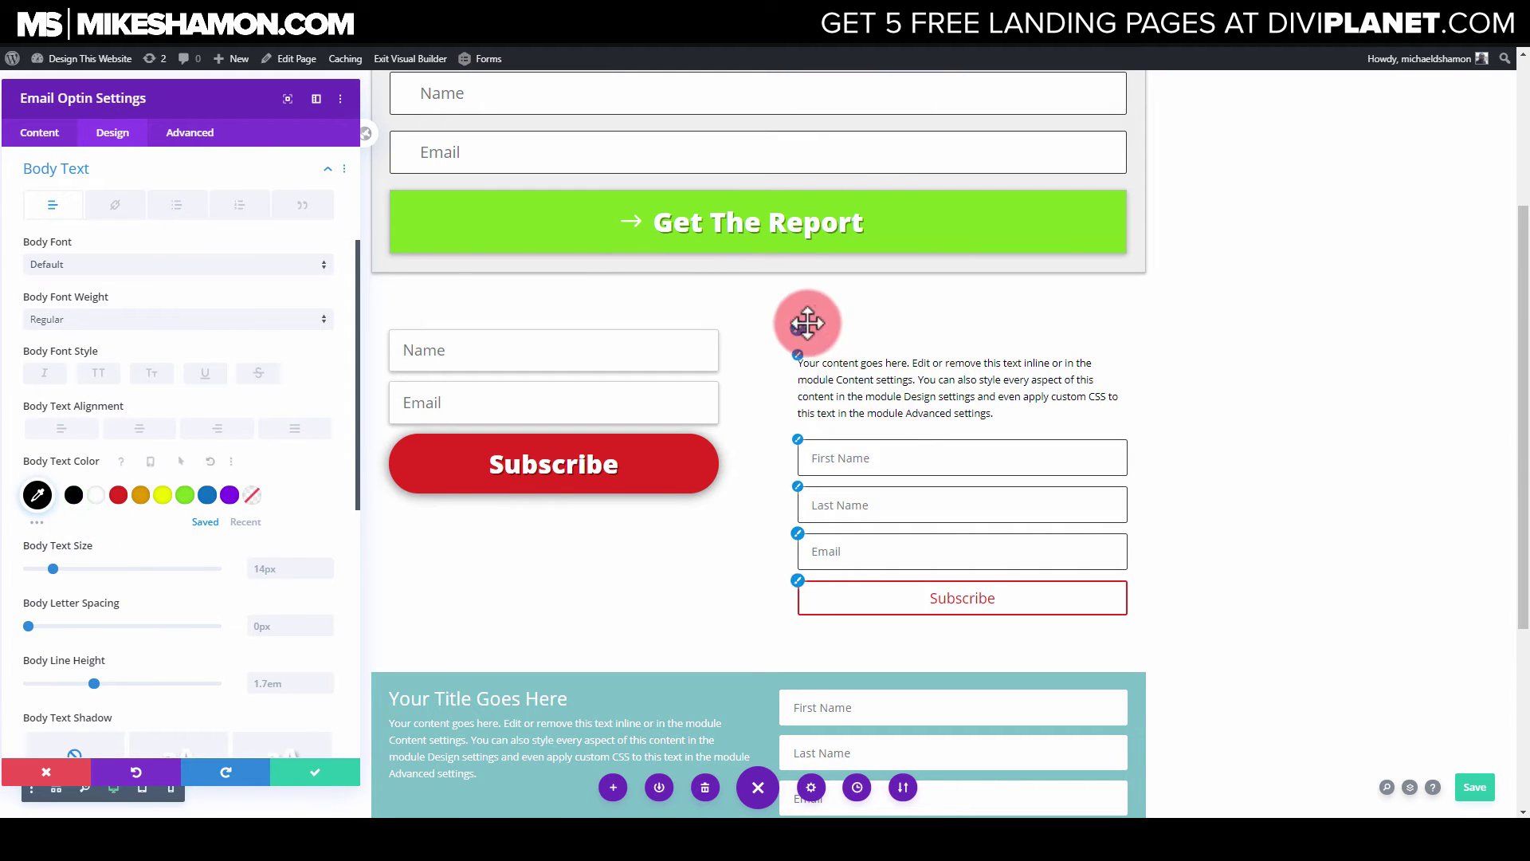
click(73, 498)
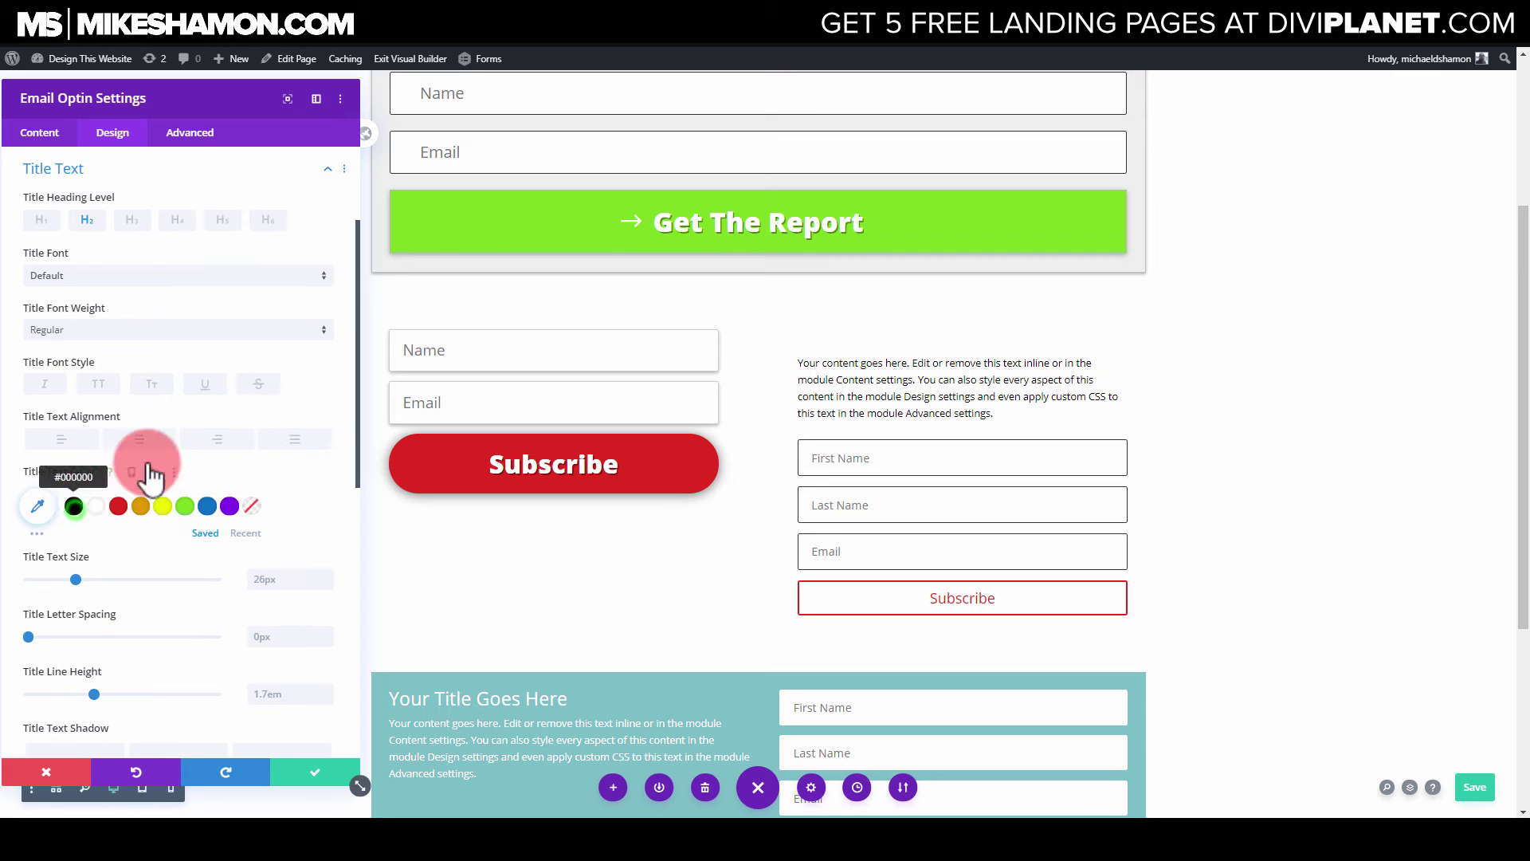
Format the right optin's title as Ultra Bold, uppercase, underlined and centered
click(112, 330)
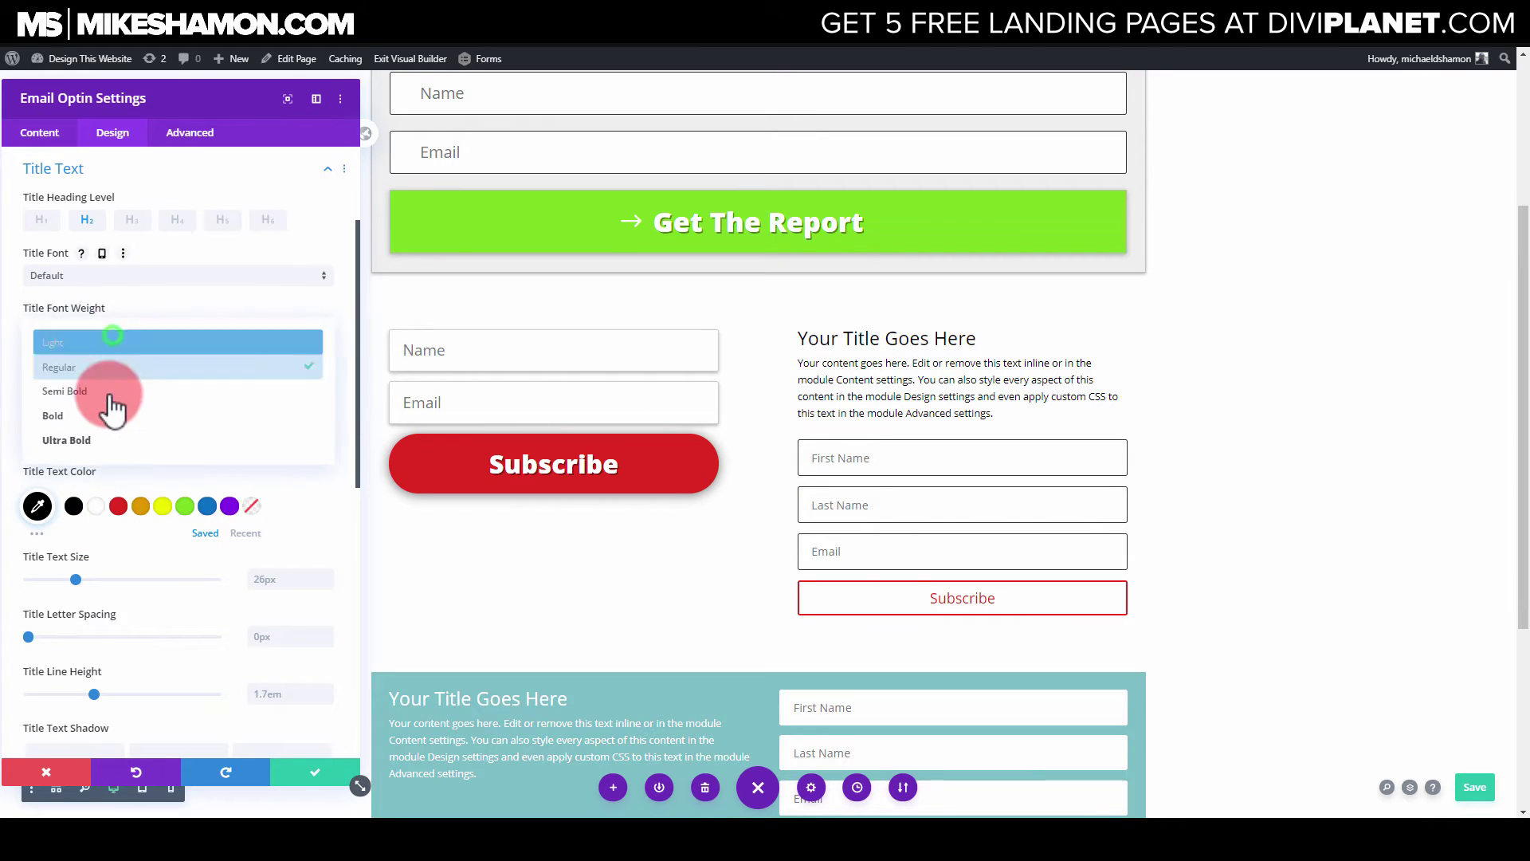
click(90, 438)
click(99, 387)
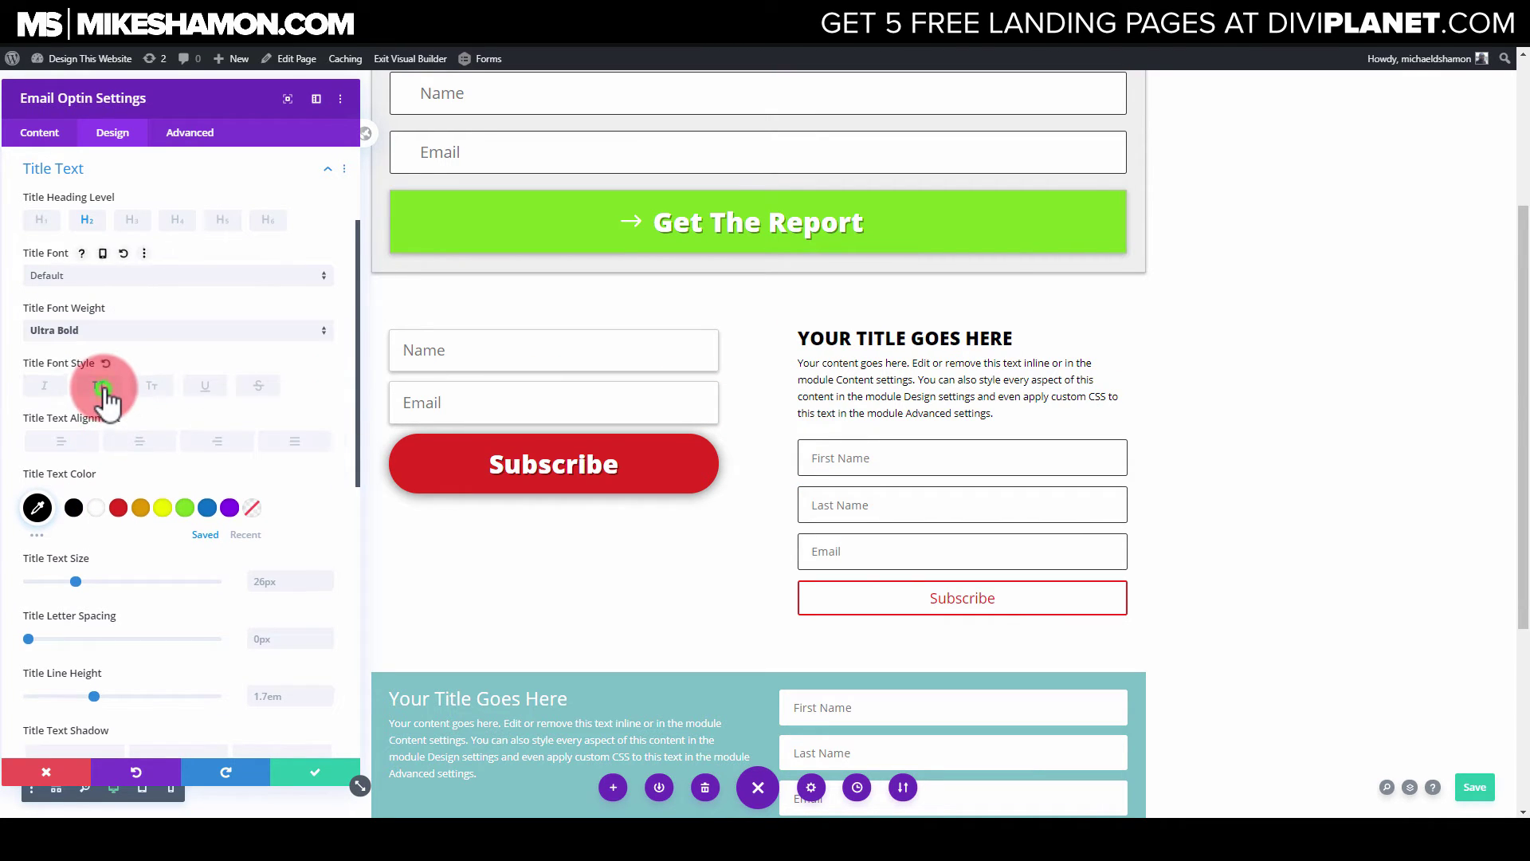
click(204, 387)
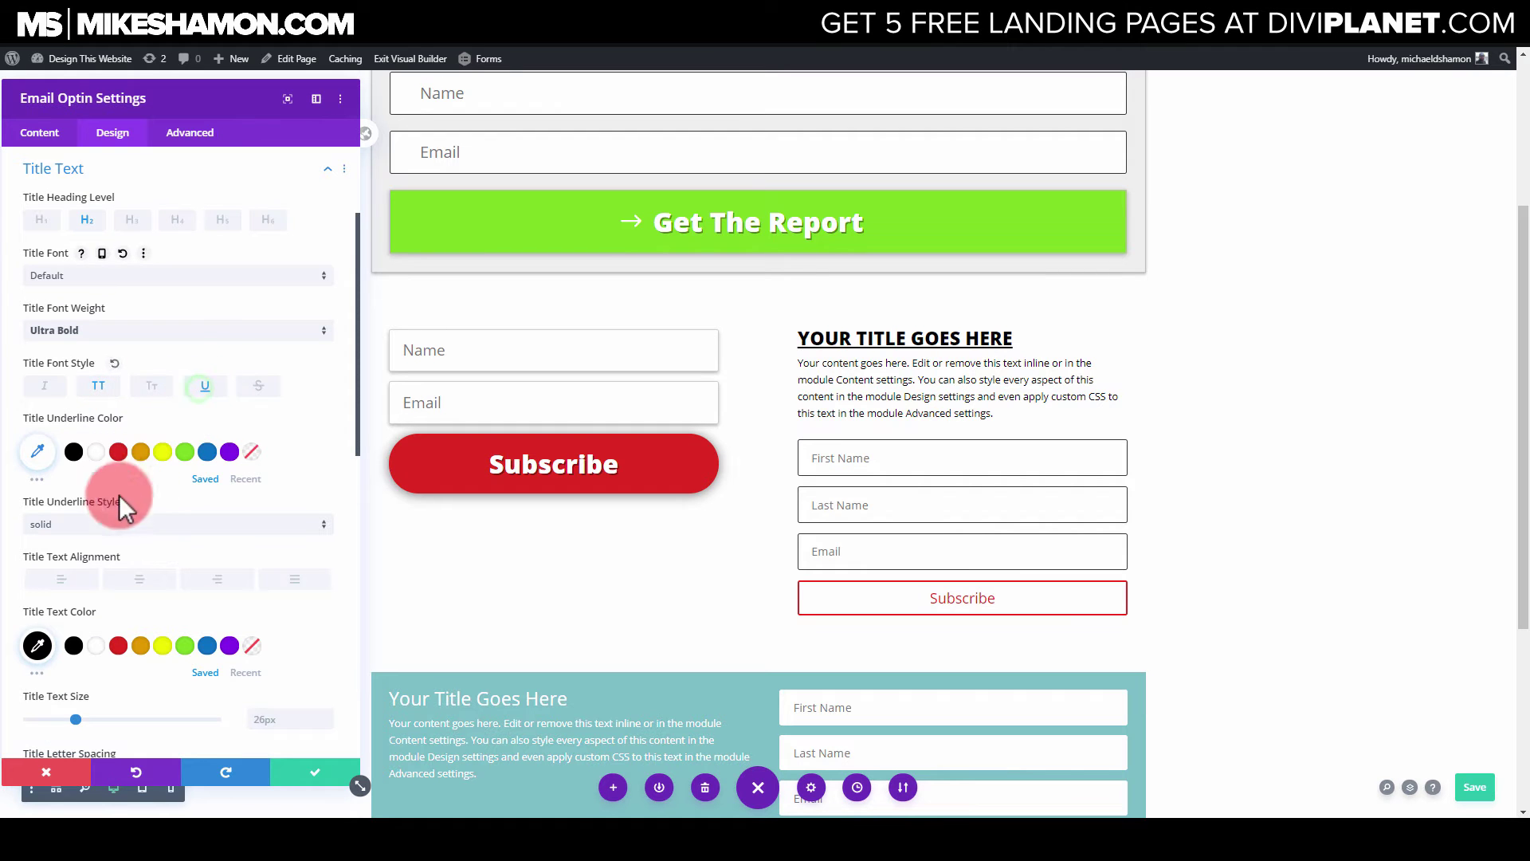
scroll(127, 494, down, 3)
click(134, 445)
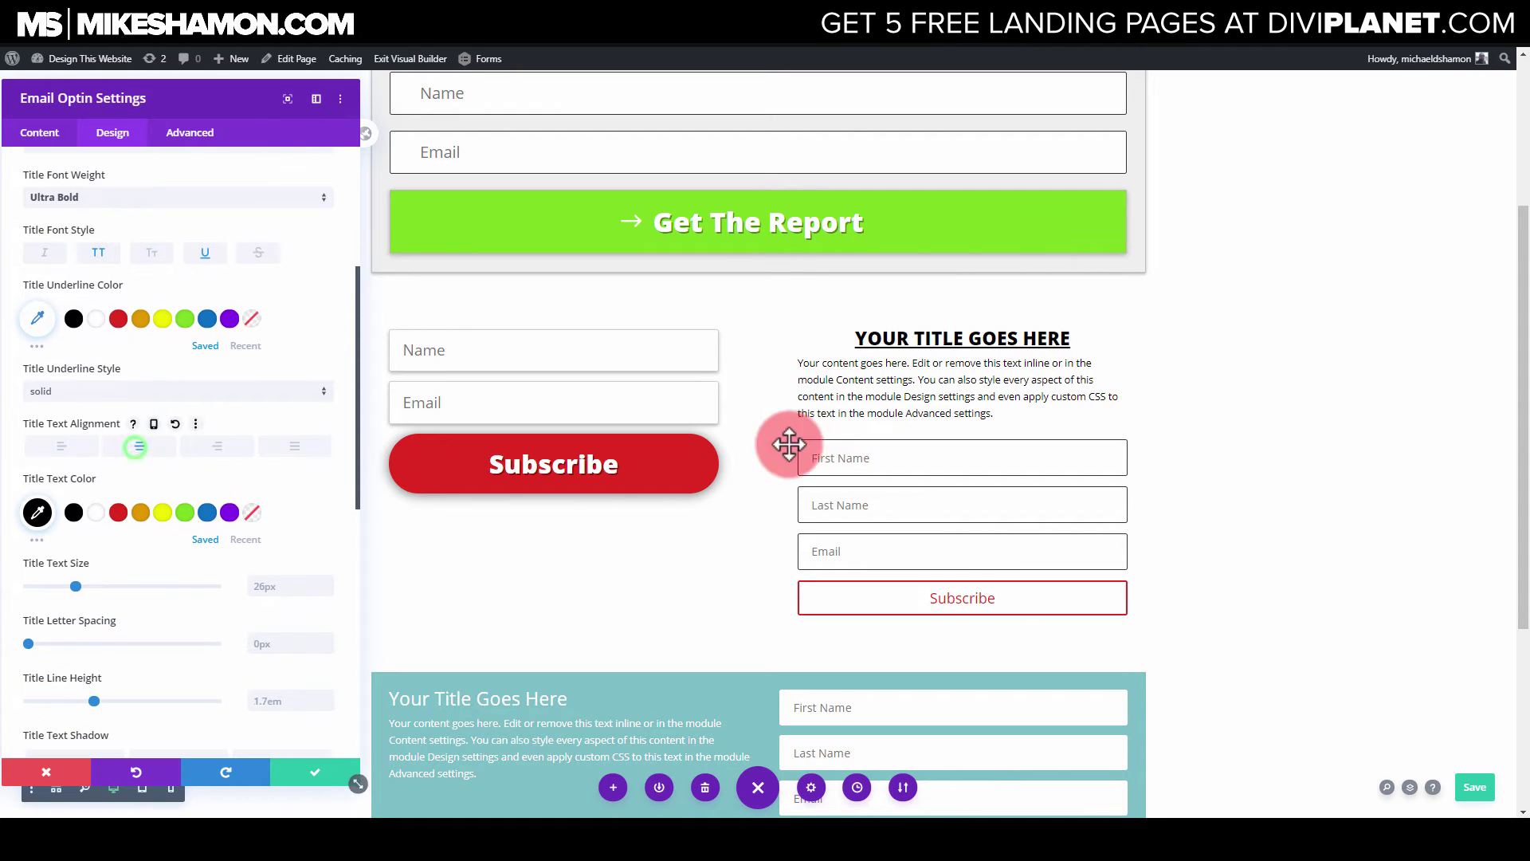
Center the right optin's body text and set its size to 18px
scroll(119, 510, down, 6)
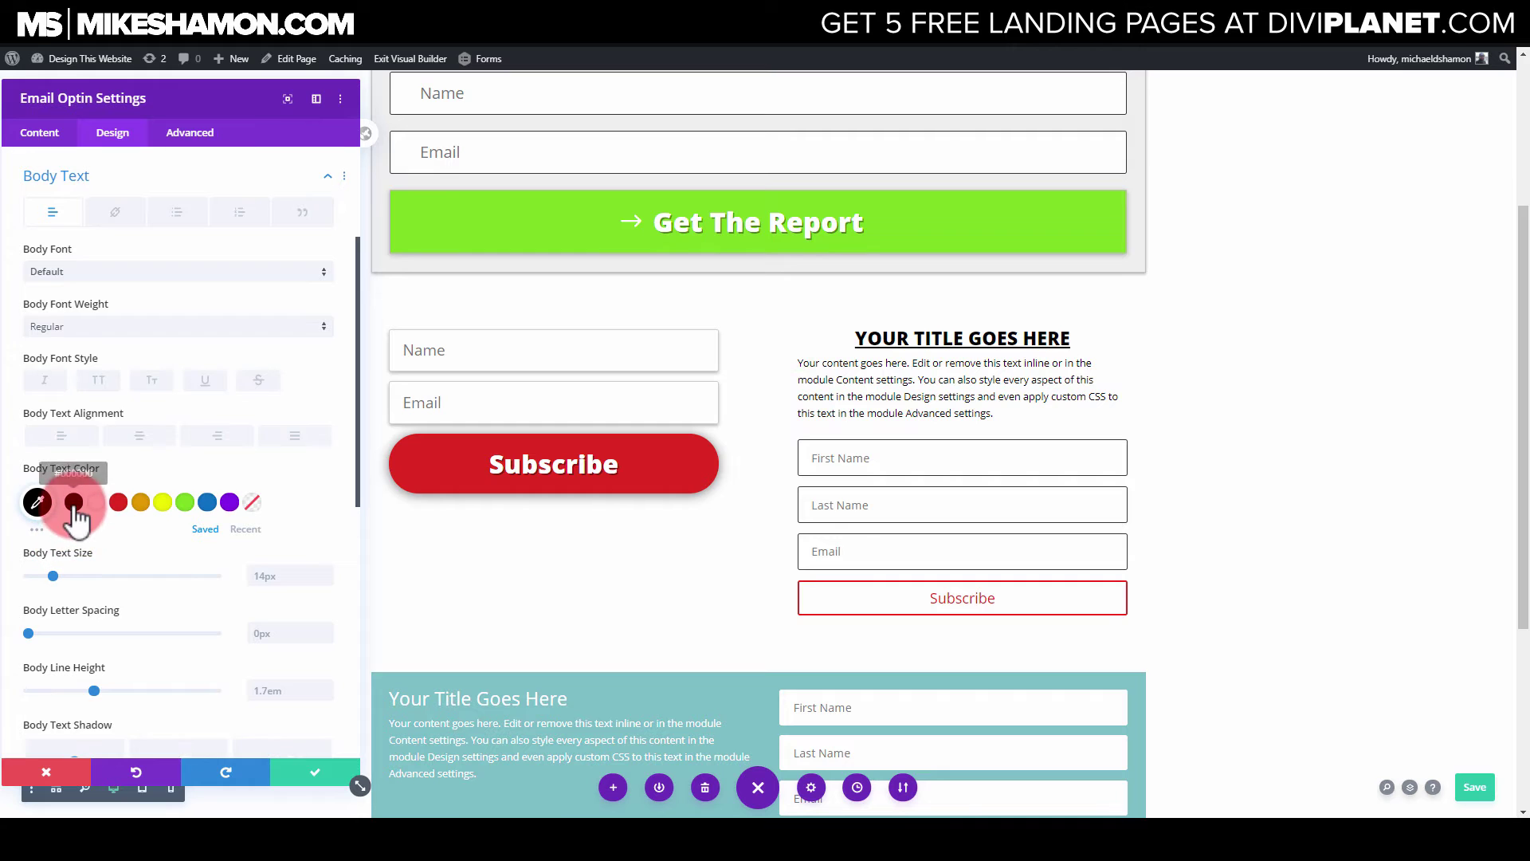
click(137, 436)
drag(55, 577, 60, 580)
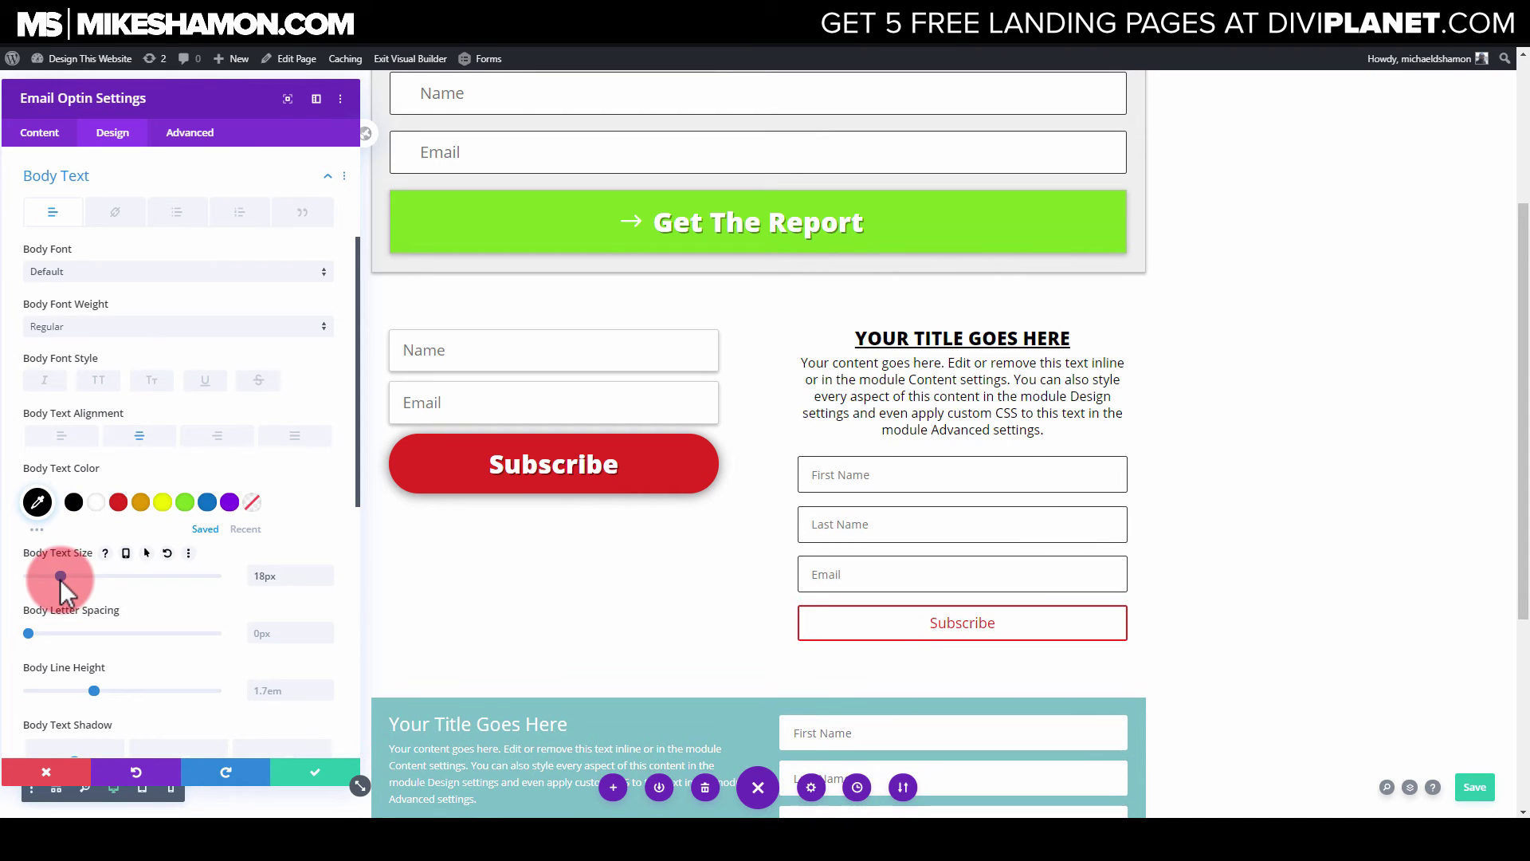
Shorten the right optin's body content by deleting everything after "in the module Content settings."
click(56, 134)
click(107, 201)
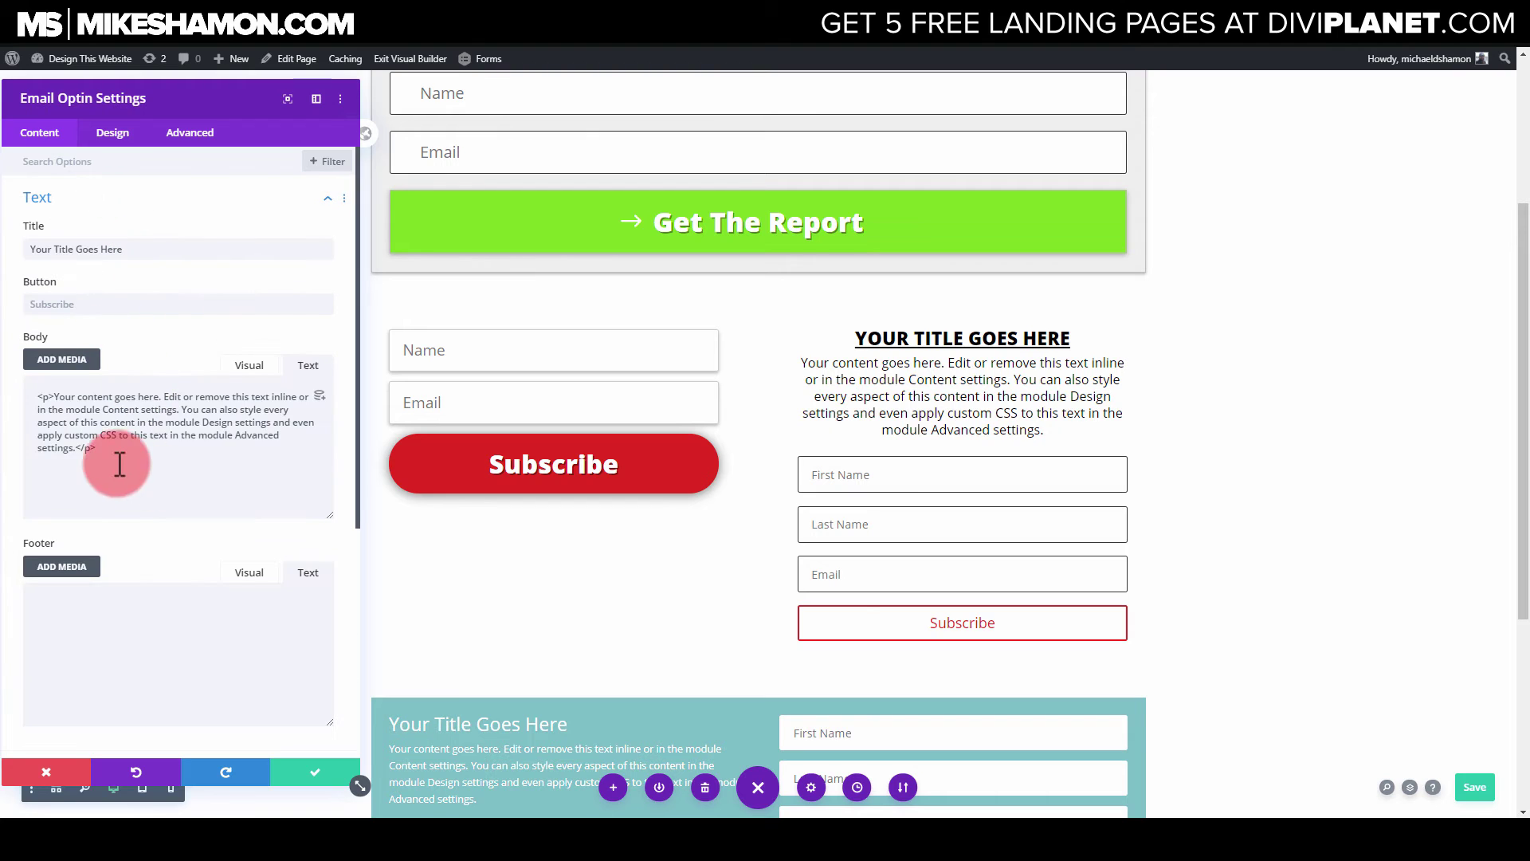
drag(110, 454, 183, 413)
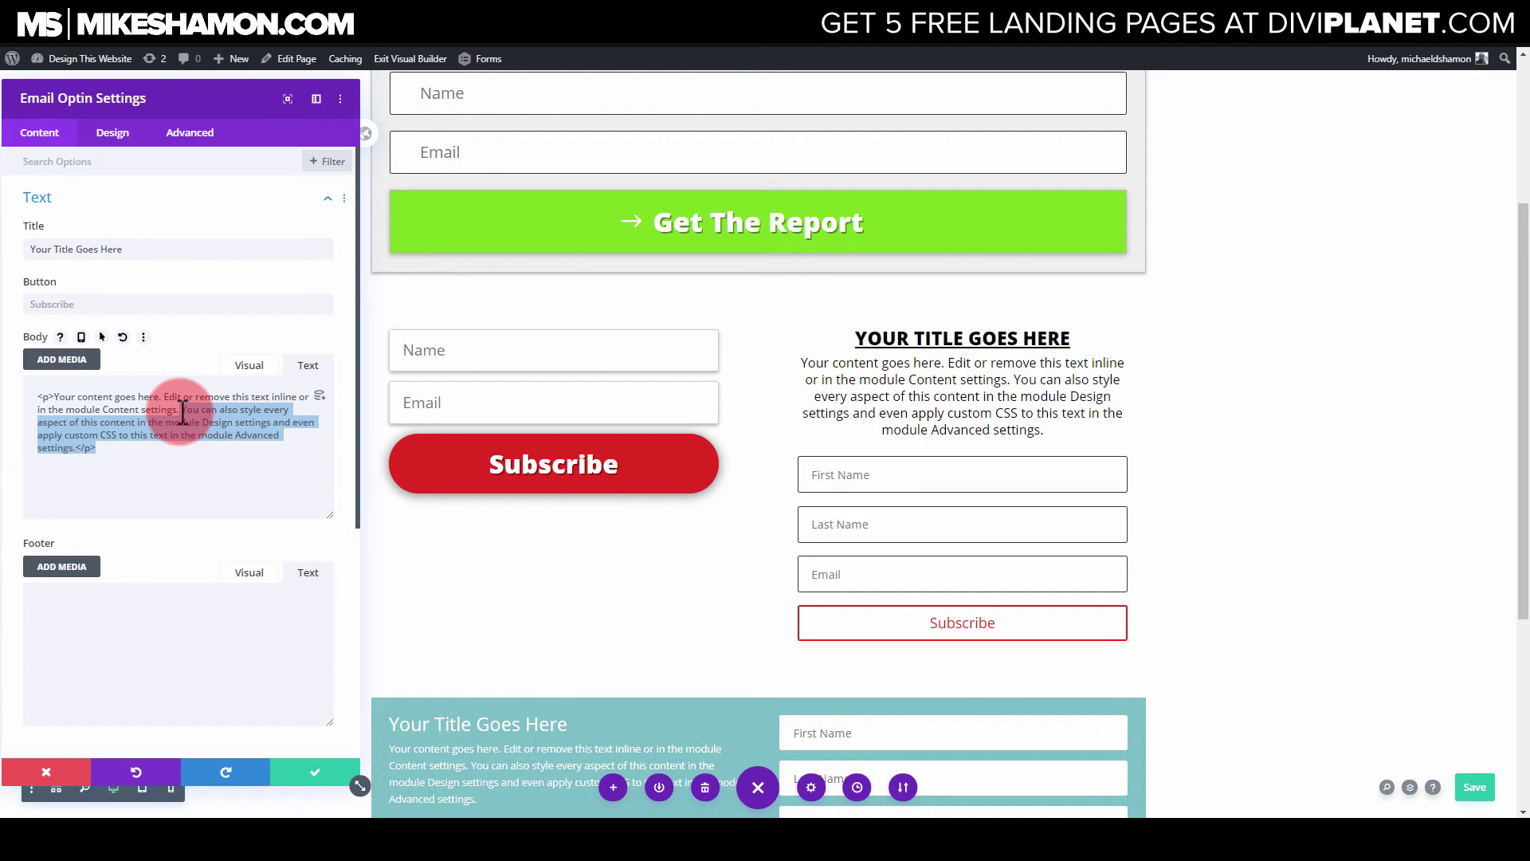
key(BackSpace)
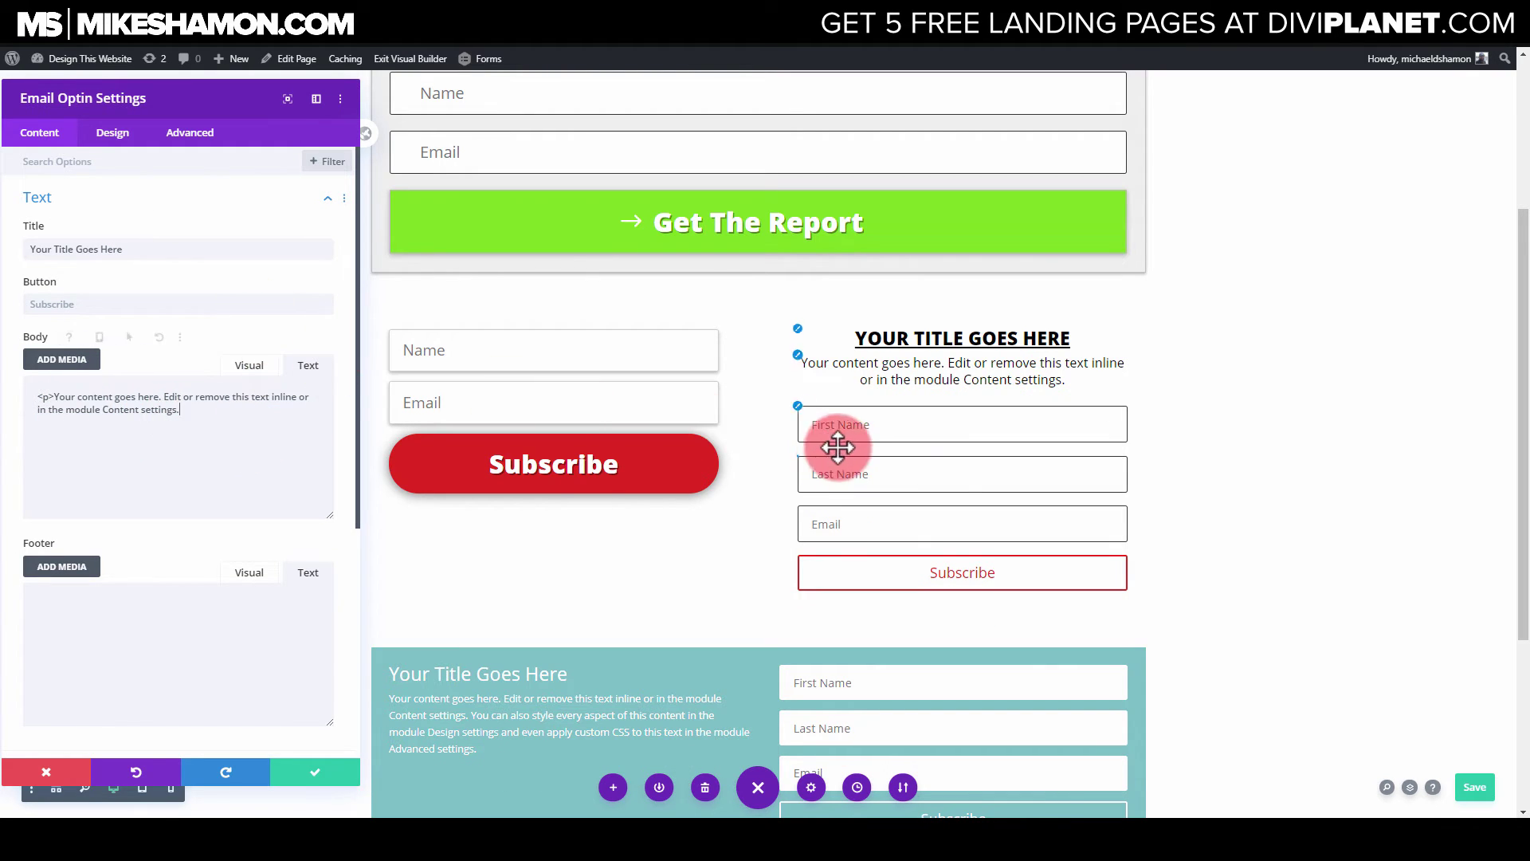
Reduce the right optin's body line height to 1.3em
click(112, 132)
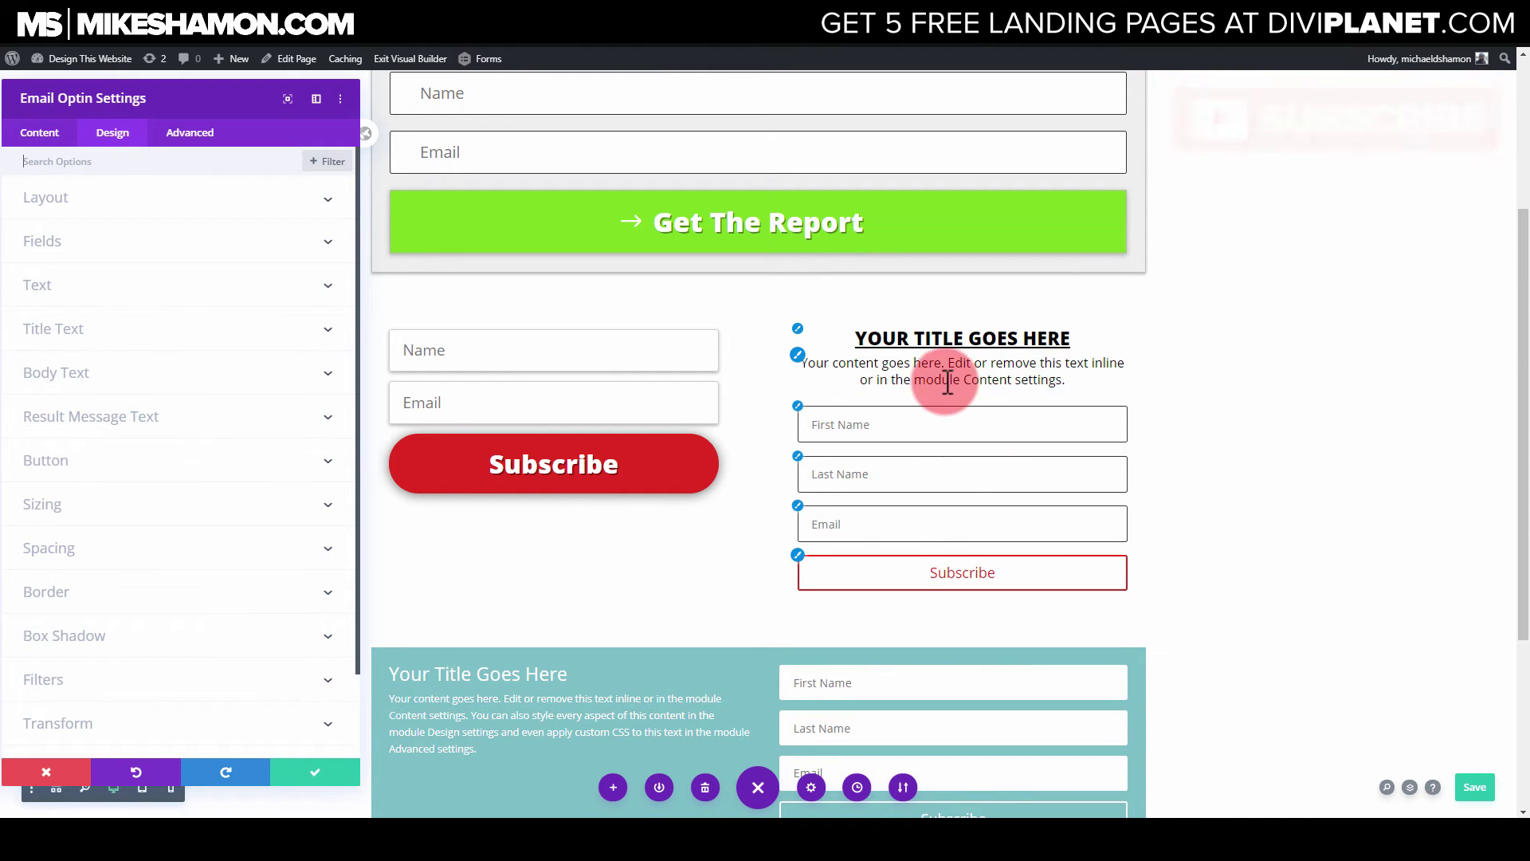
click(797, 355)
scroll(127, 533, down, 2)
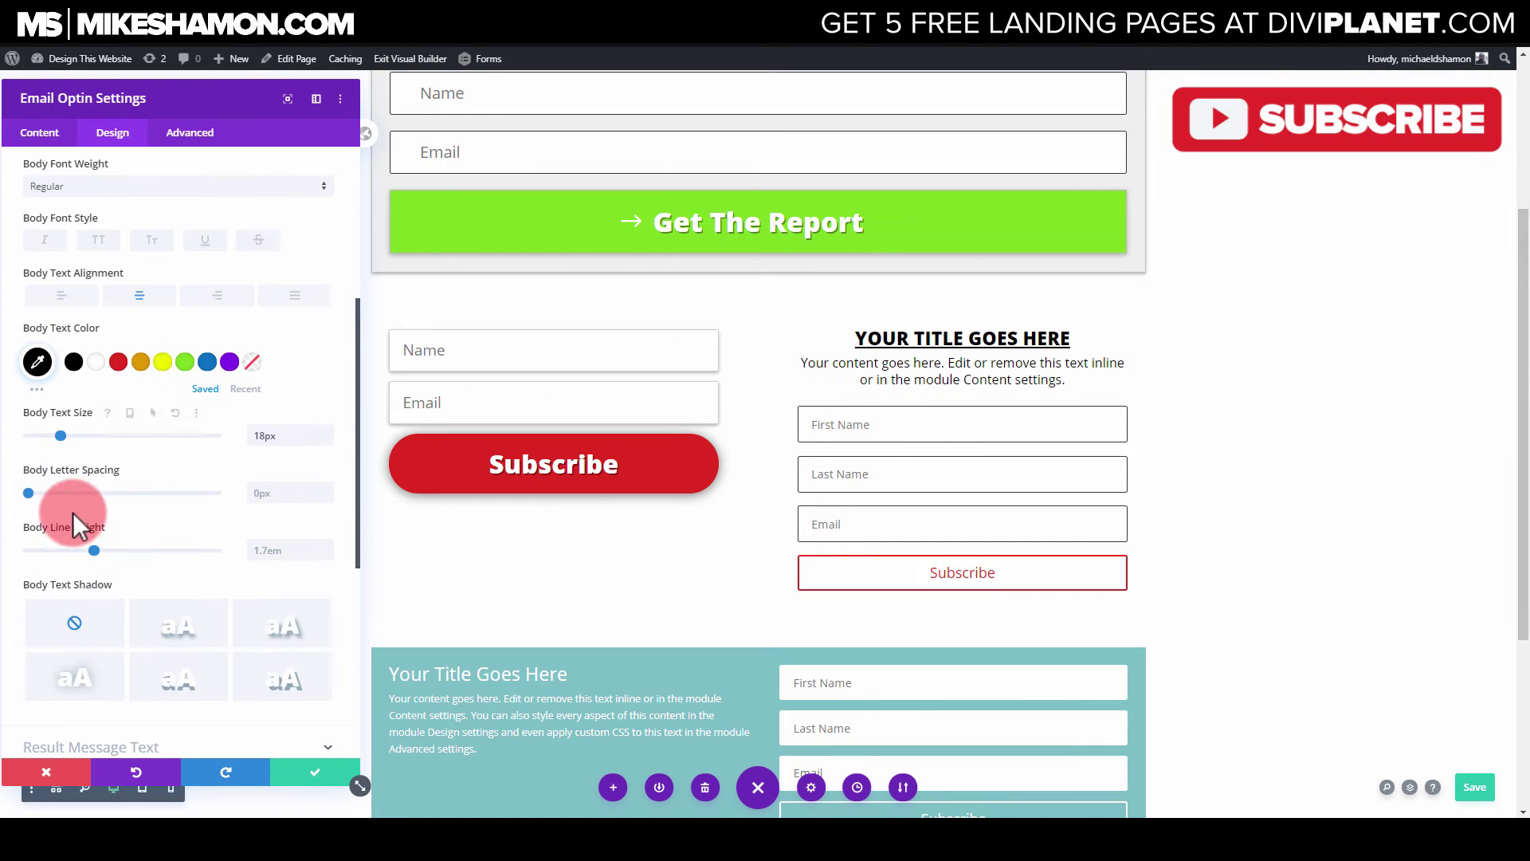
click(94, 550)
drag(86, 551, 56, 550)
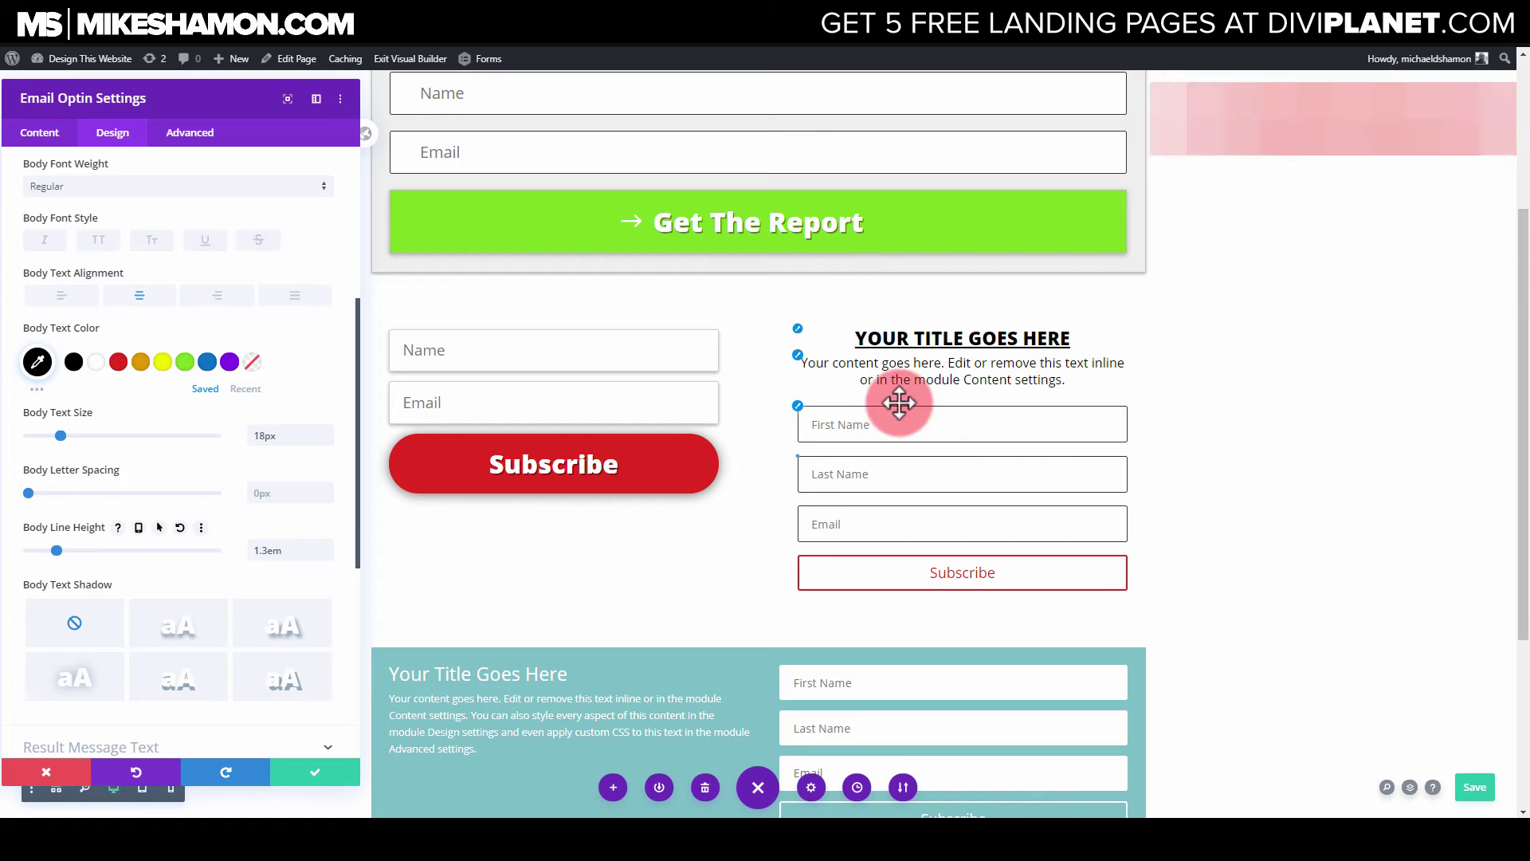
Switch the right optin's body and footer content to visual editing and add an empty line below the body text
click(40, 133)
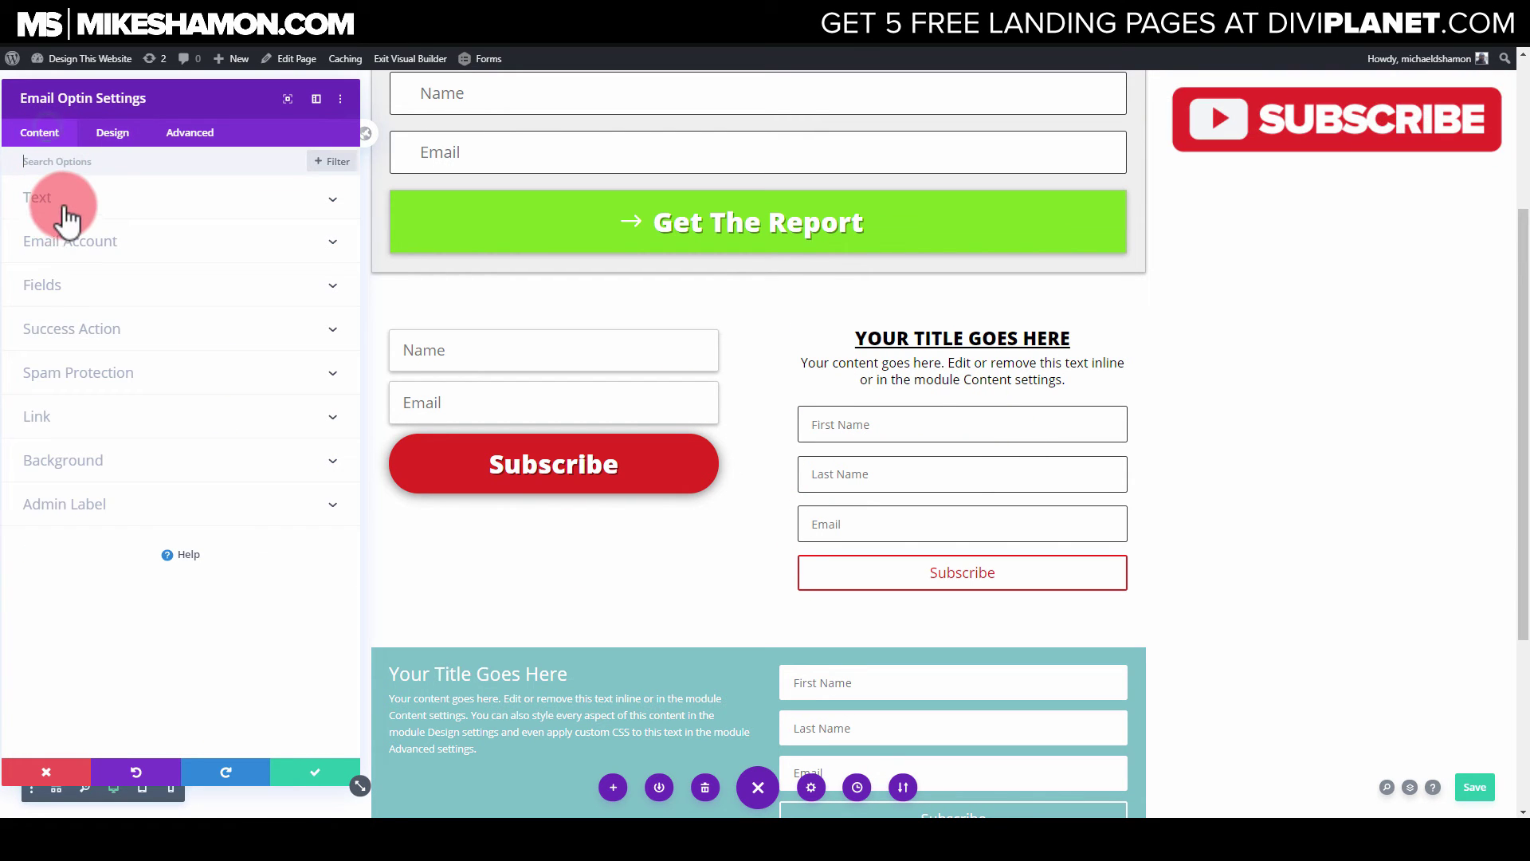
click(63, 199)
click(275, 360)
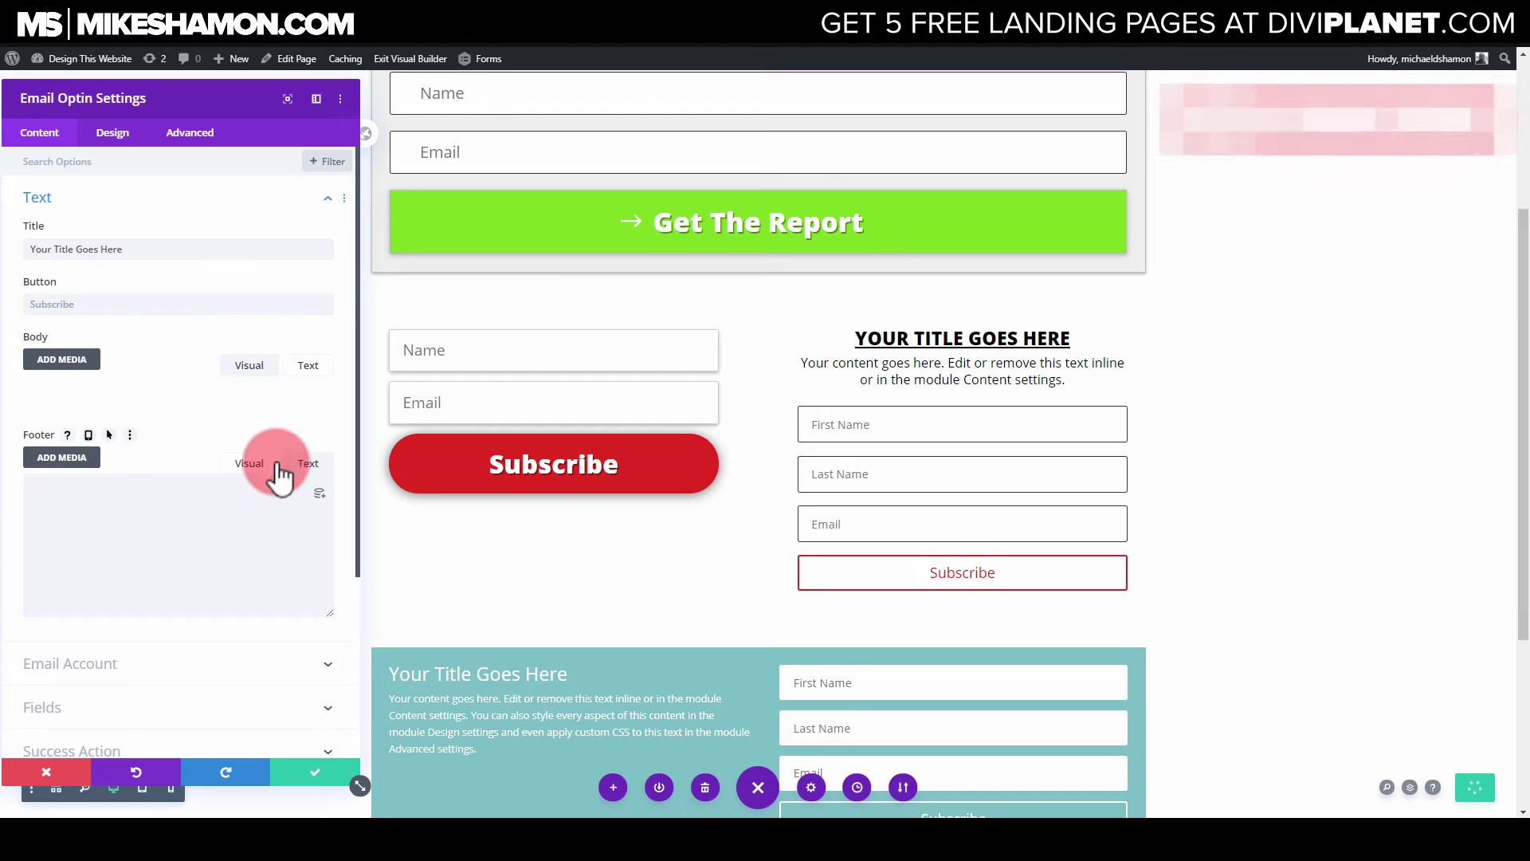
click(252, 463)
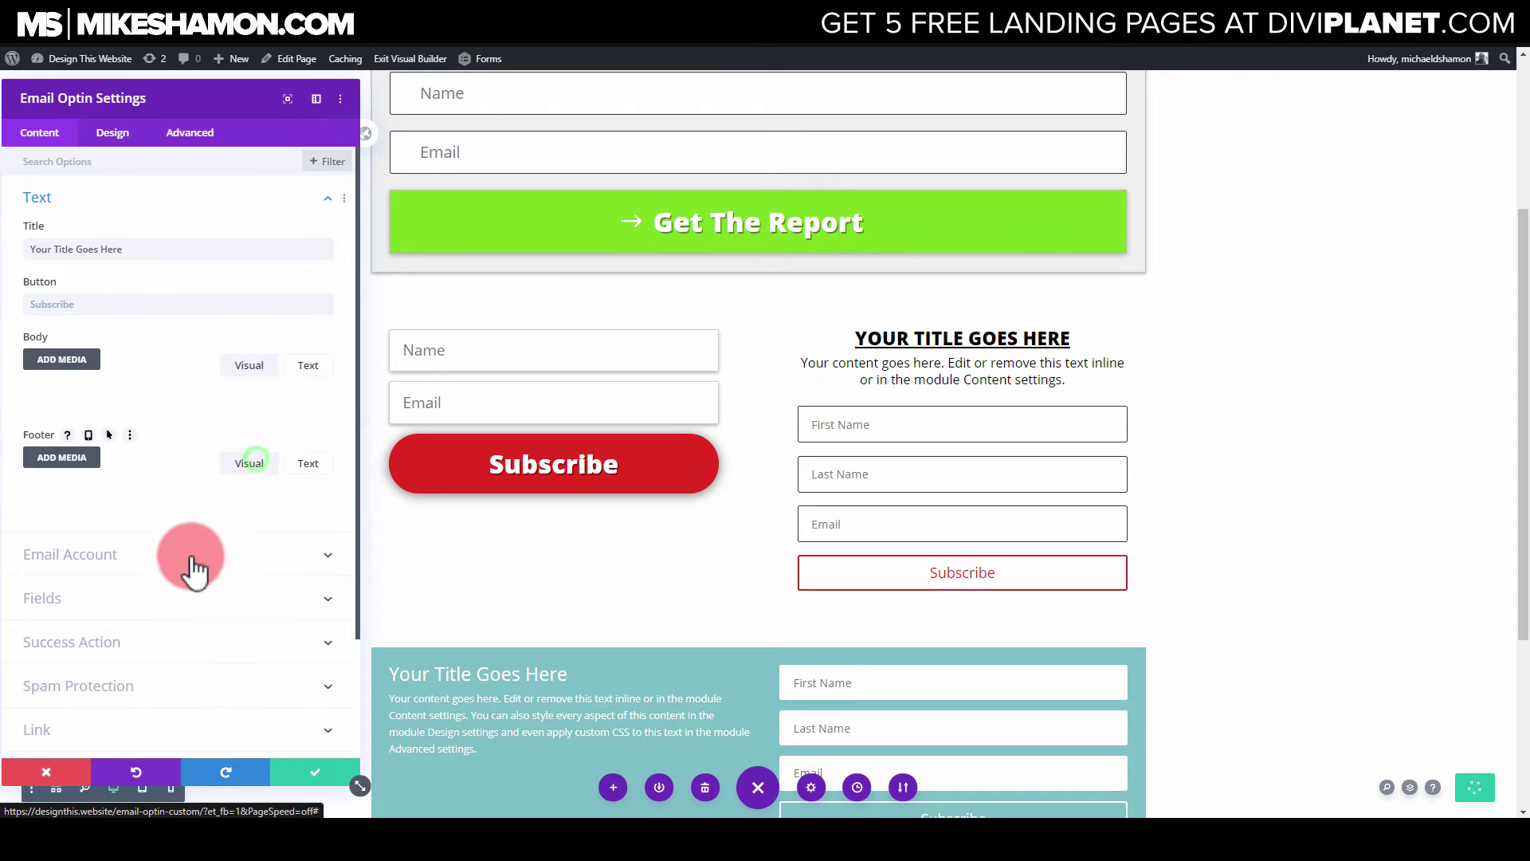
click(306, 365)
click(259, 366)
click(231, 490)
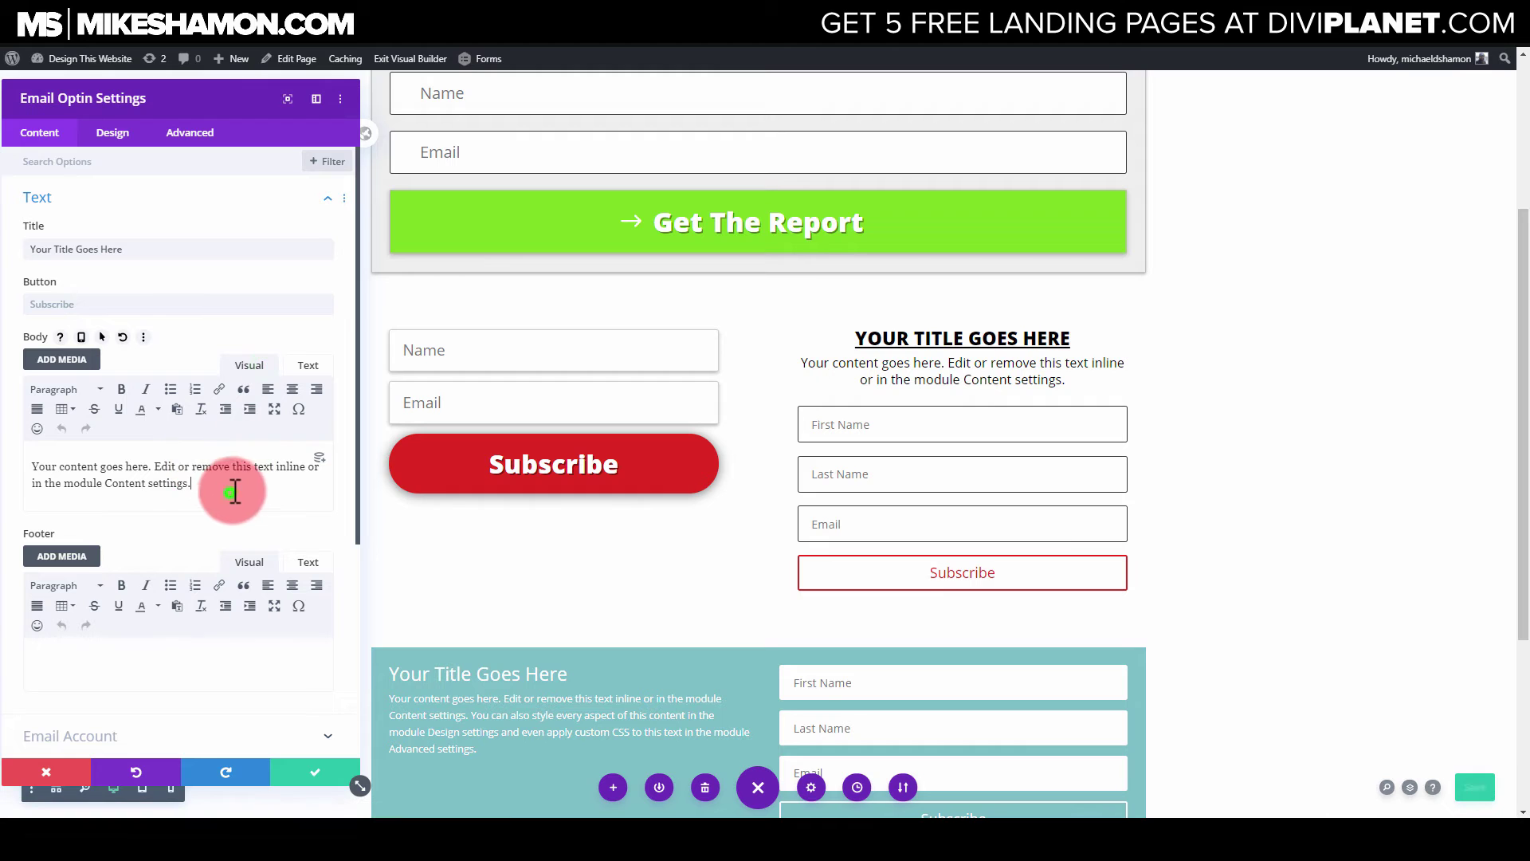
key(Return)
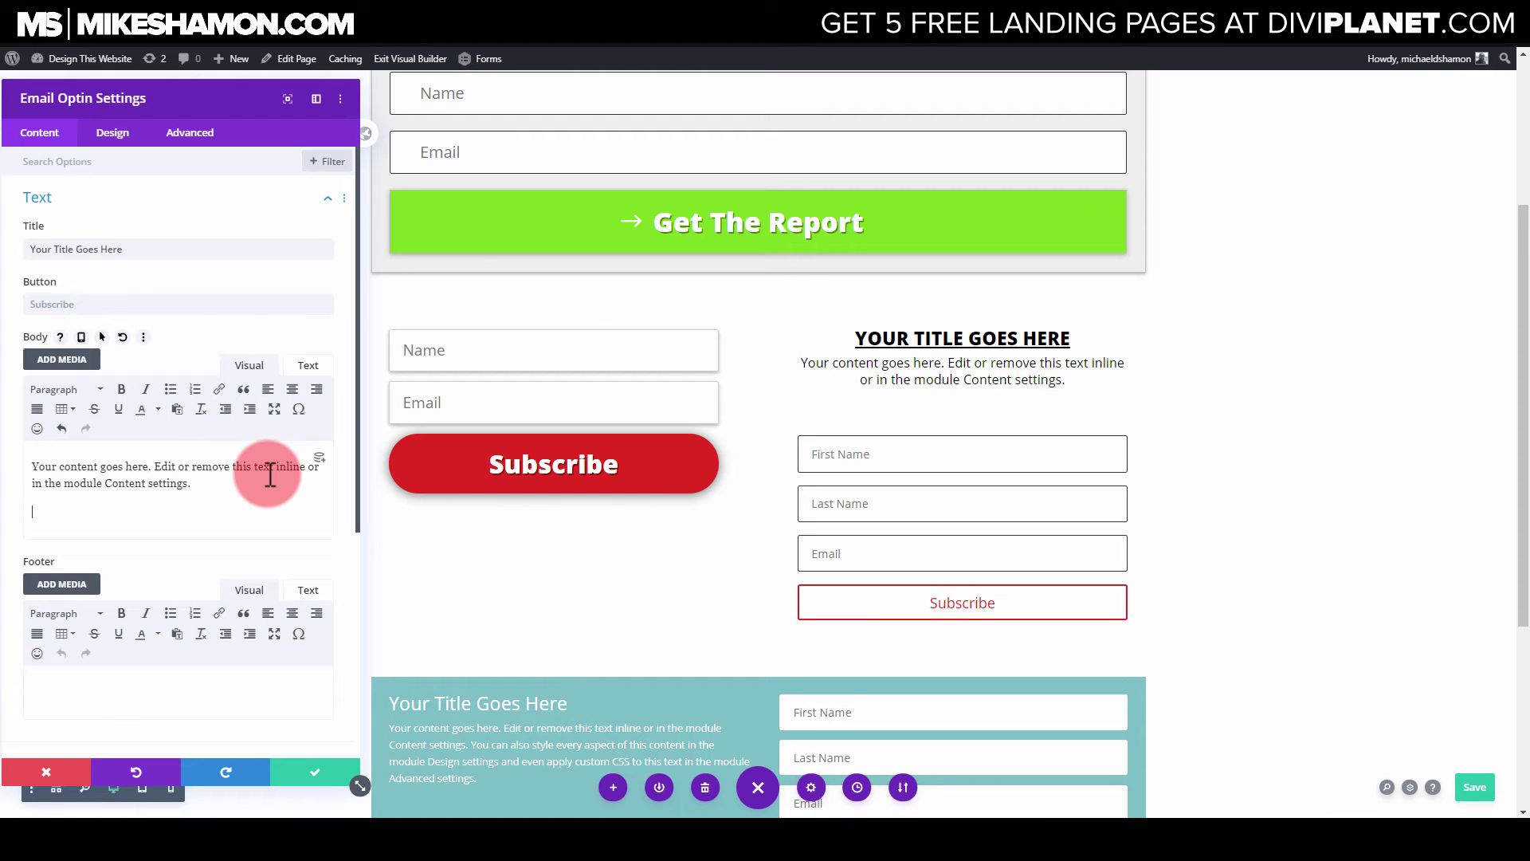
Insert the Work Online Formula+ product image below the body text, center it and save the module settings
click(60, 359)
click(228, 349)
click(1475, 741)
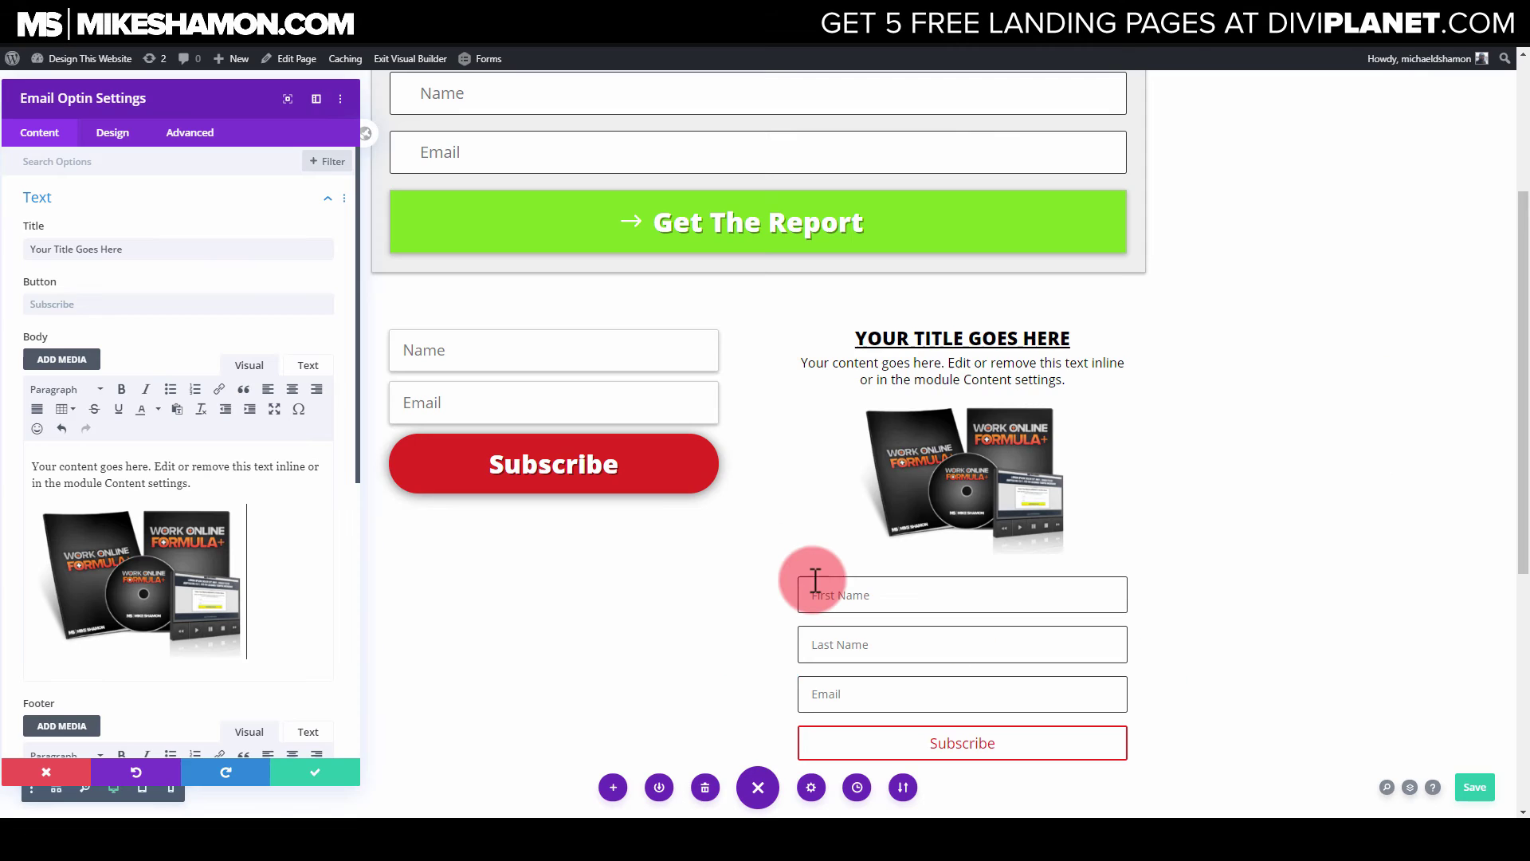
click(188, 517)
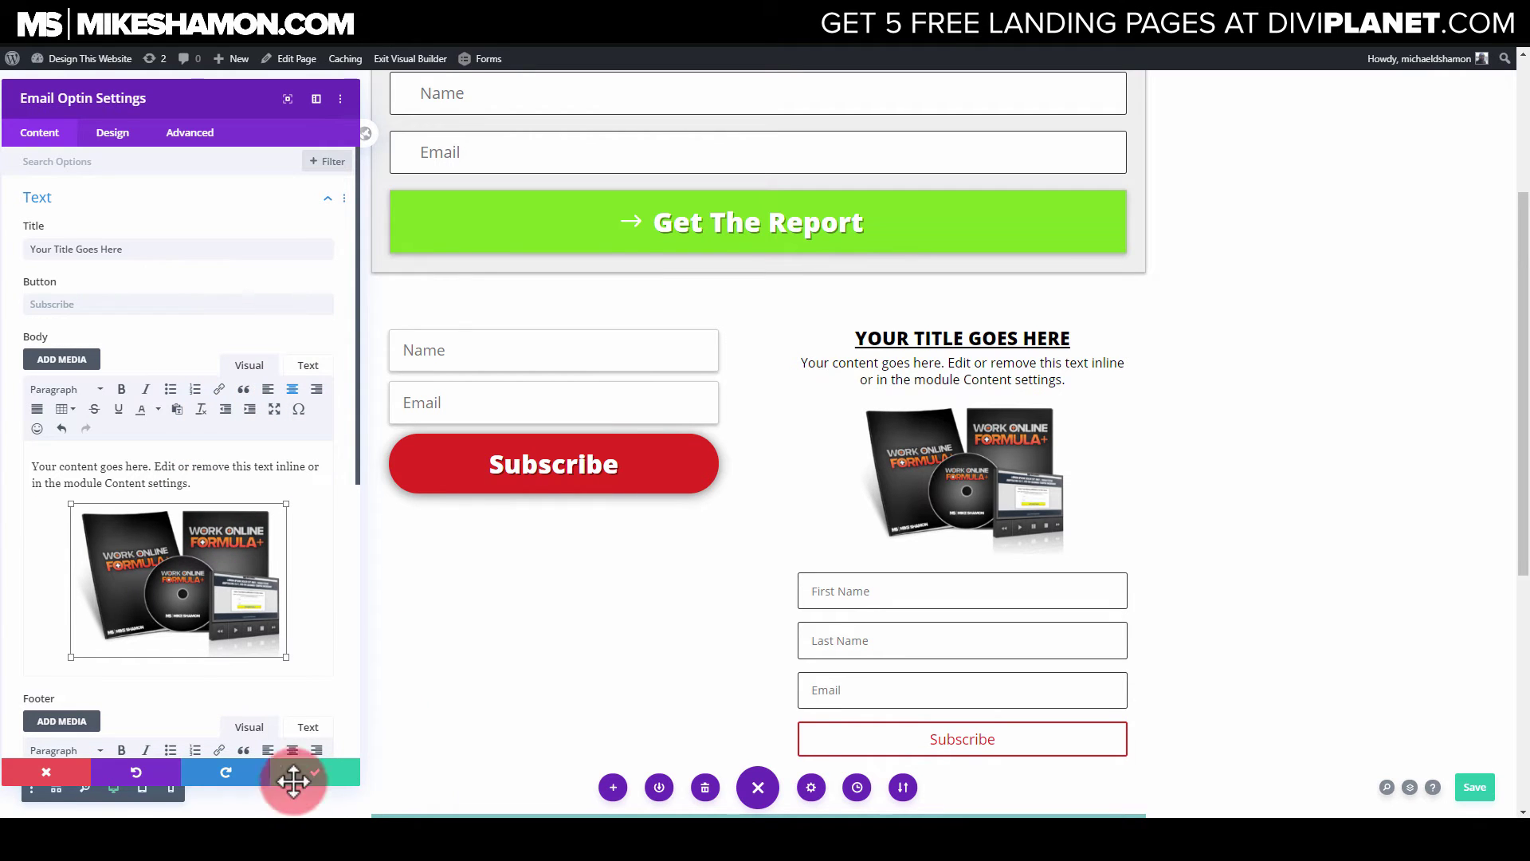
click(323, 777)
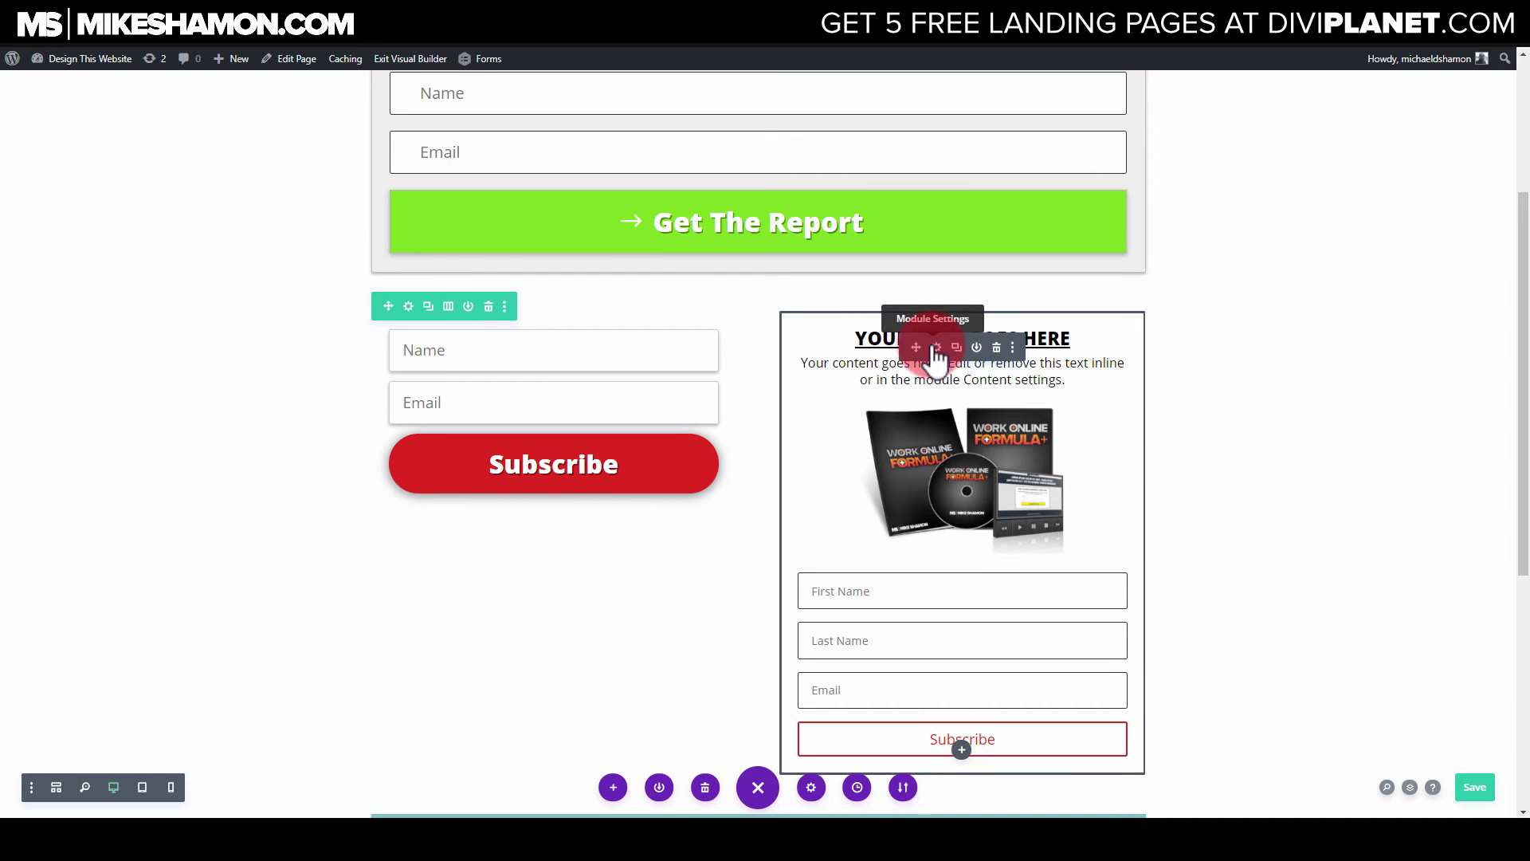
Give the right optin's Subscribe button a gradient background from orange #e09900 to yellow #edf000
click(938, 348)
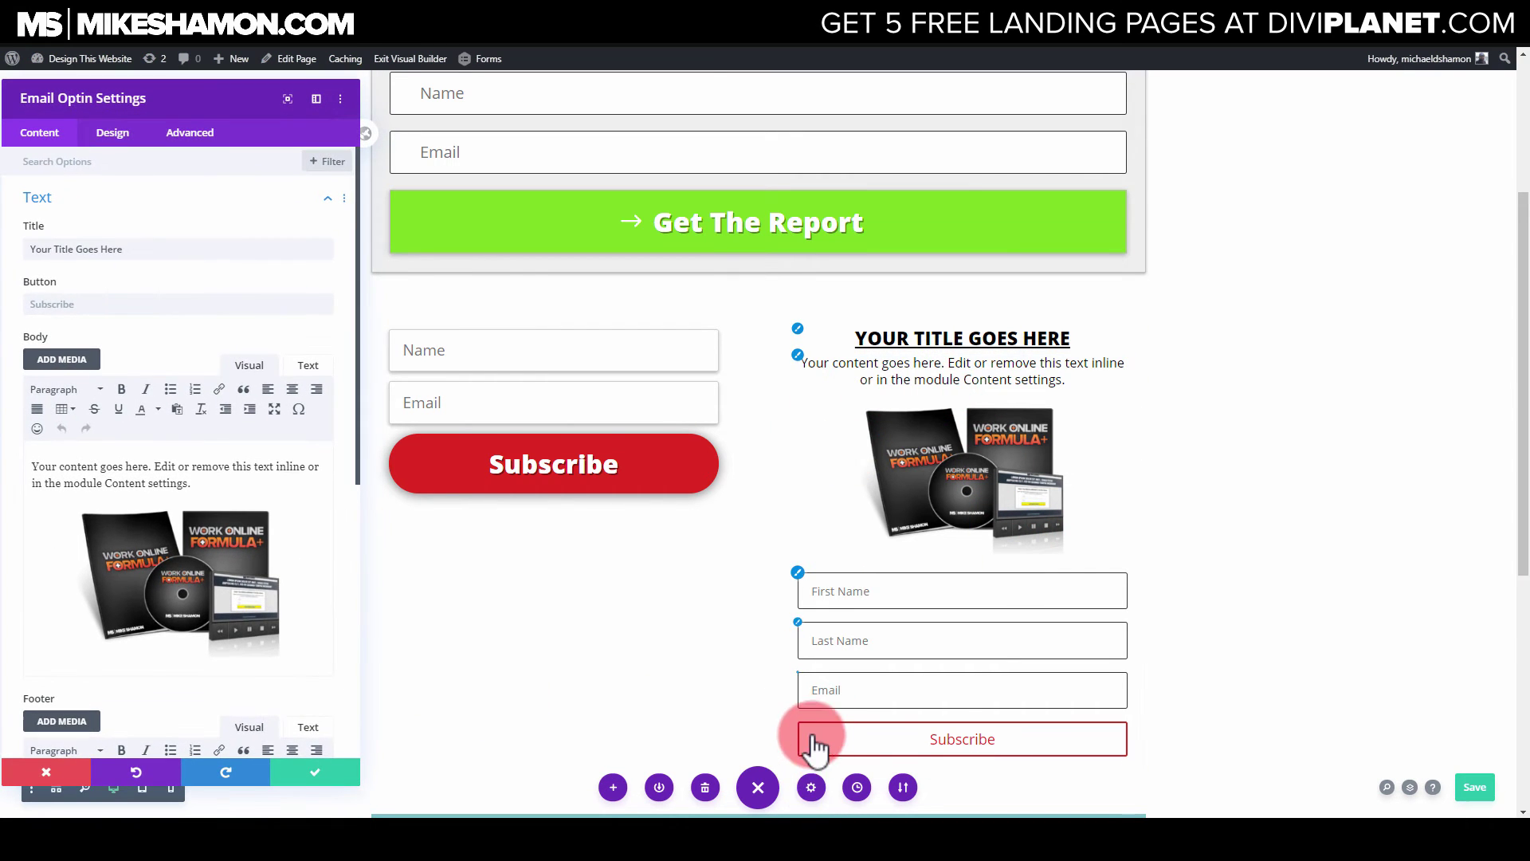
click(112, 132)
click(20, 451)
scroll(69, 335, down, 4)
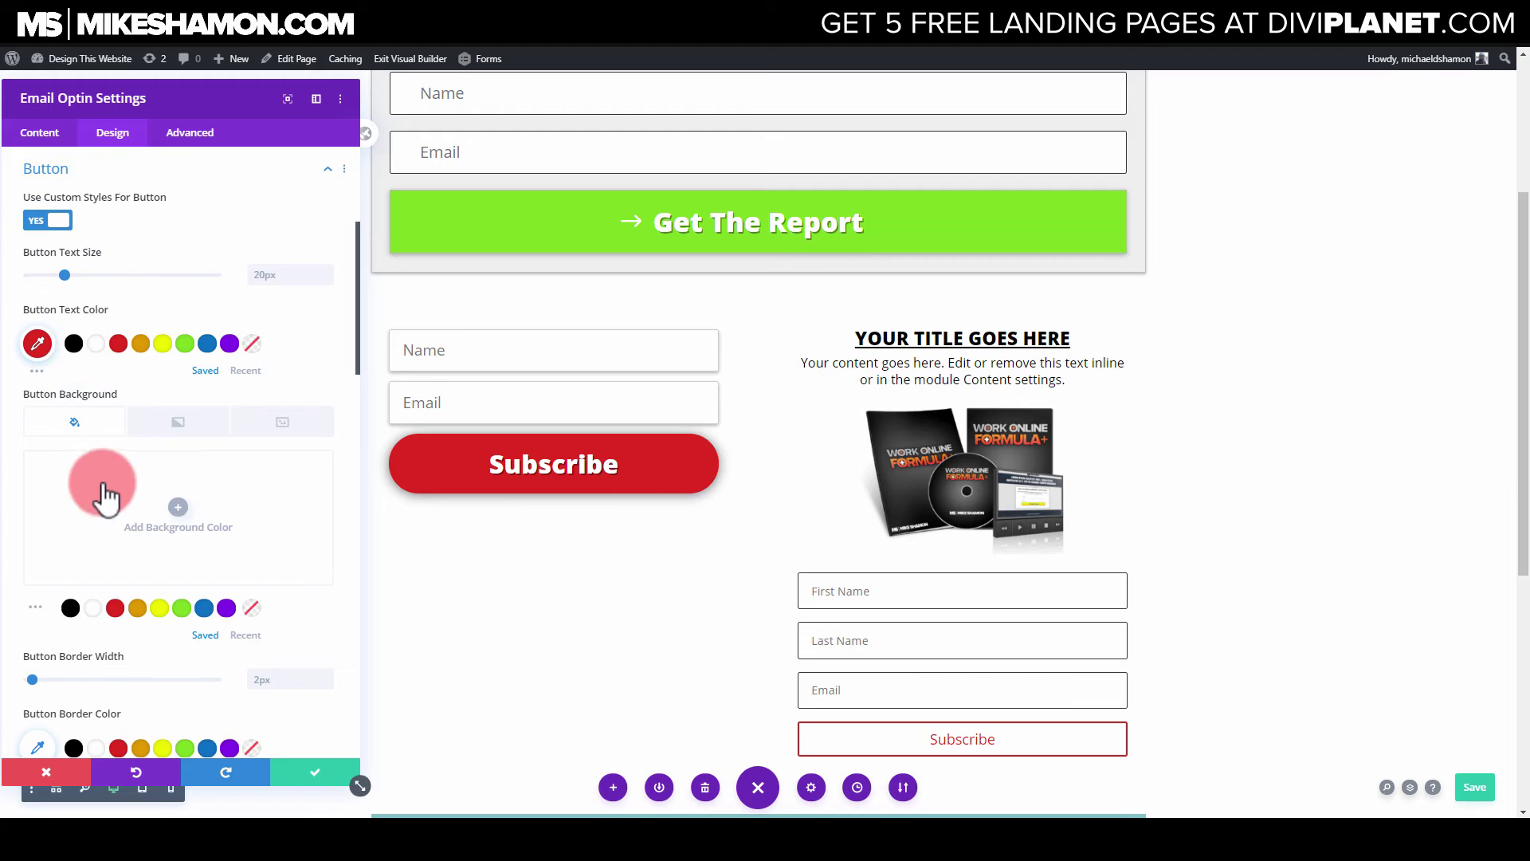
scroll(104, 490, down, 3)
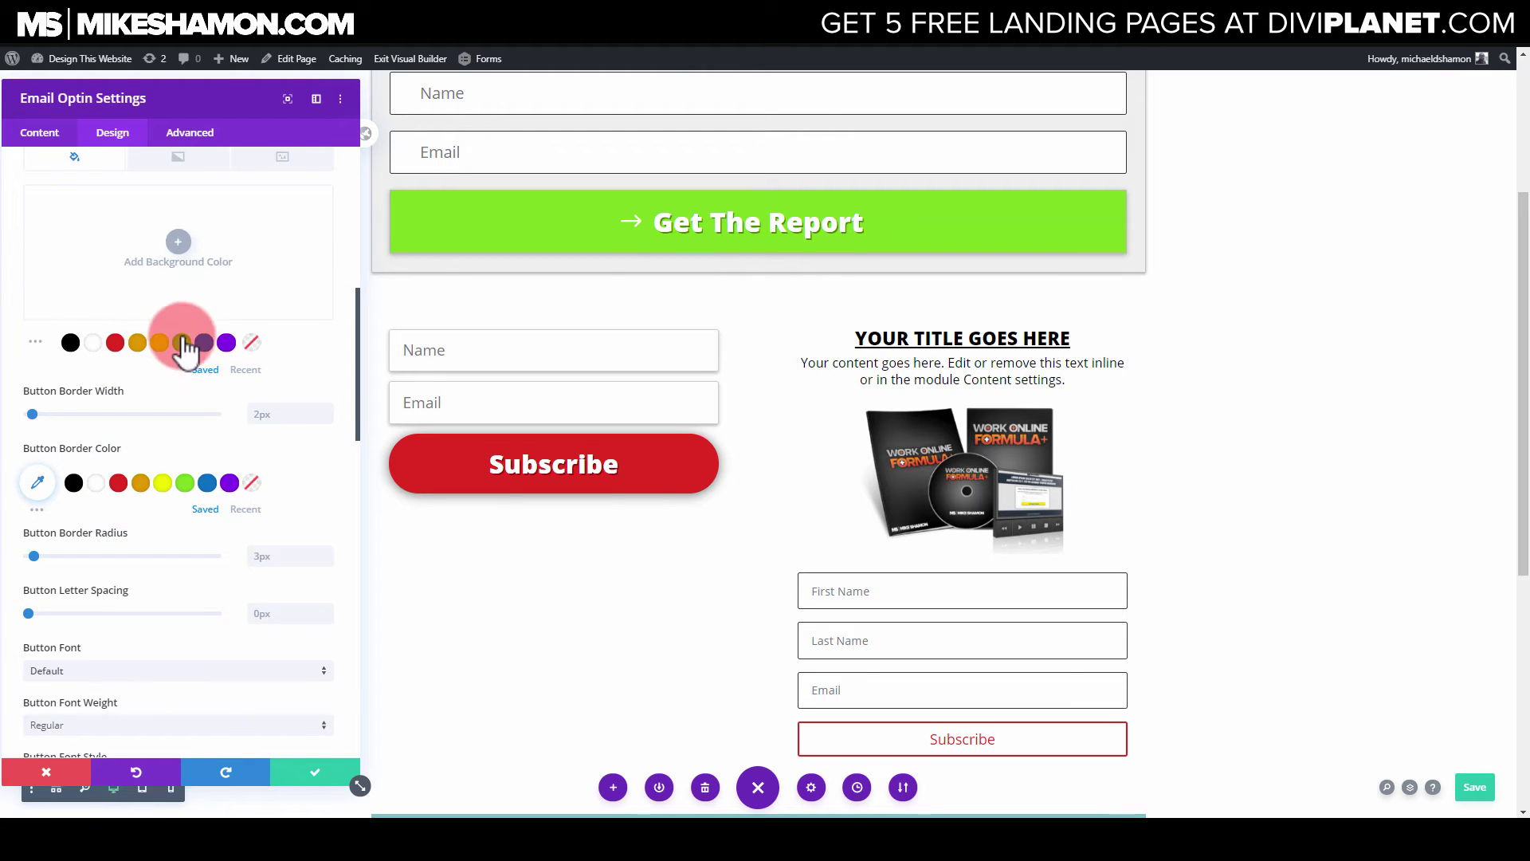
scroll(183, 319, up, 2)
click(184, 287)
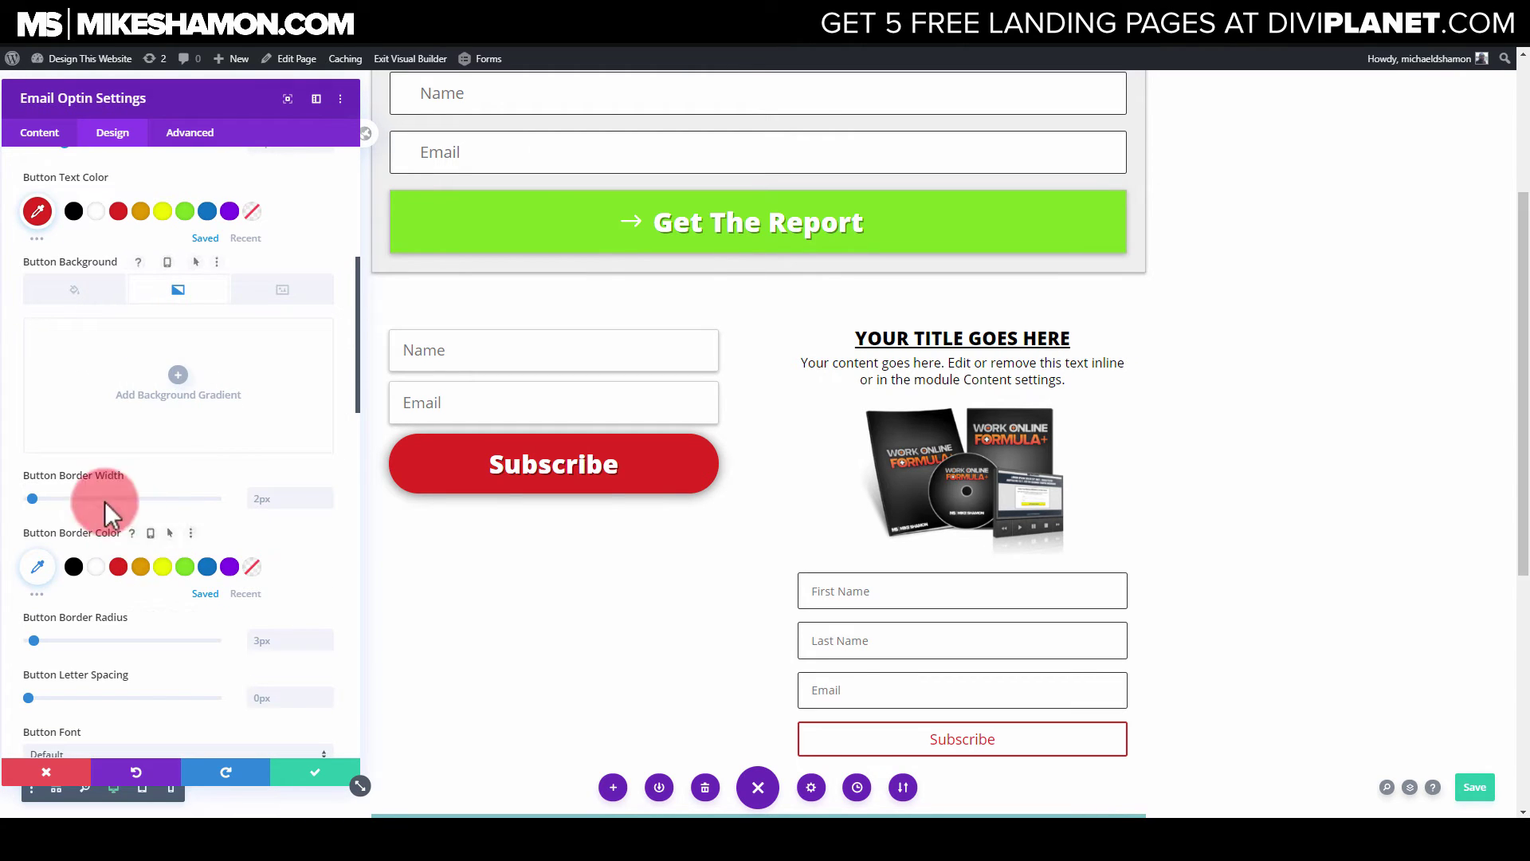
click(182, 390)
click(33, 478)
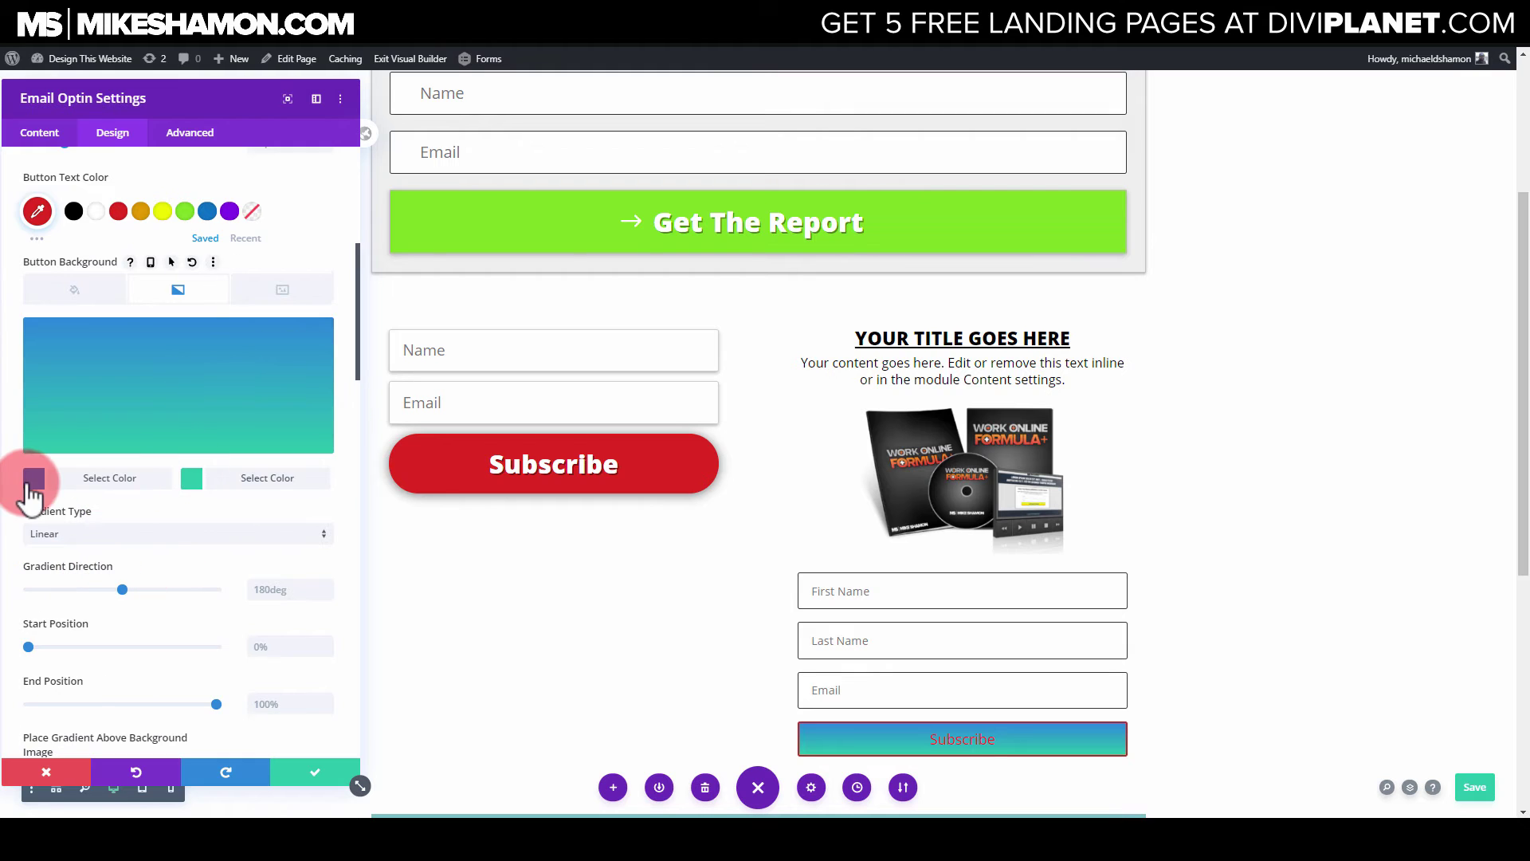
click(138, 476)
click(192, 536)
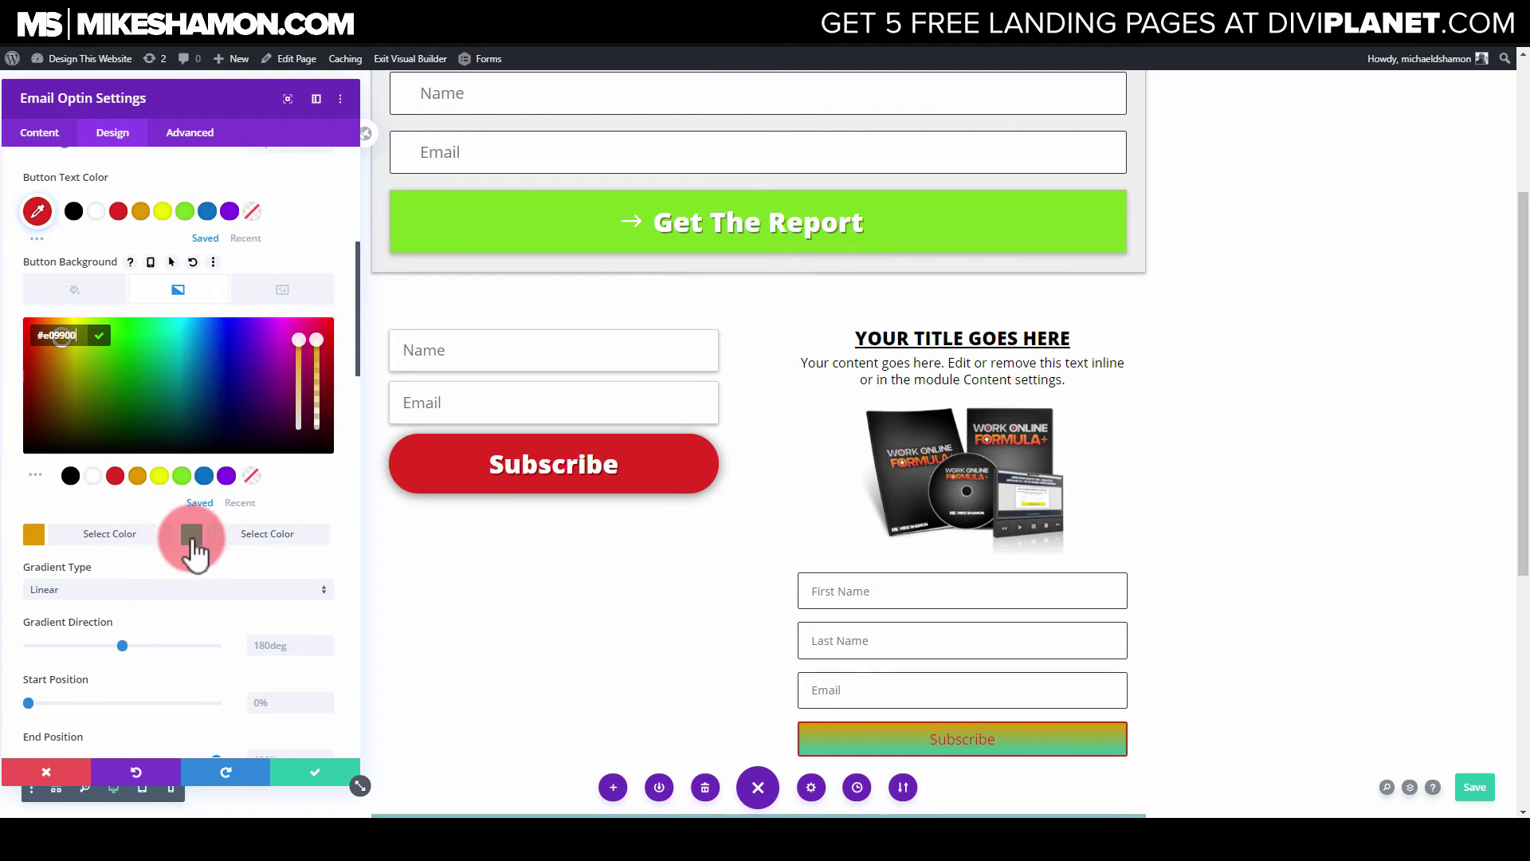
click(160, 475)
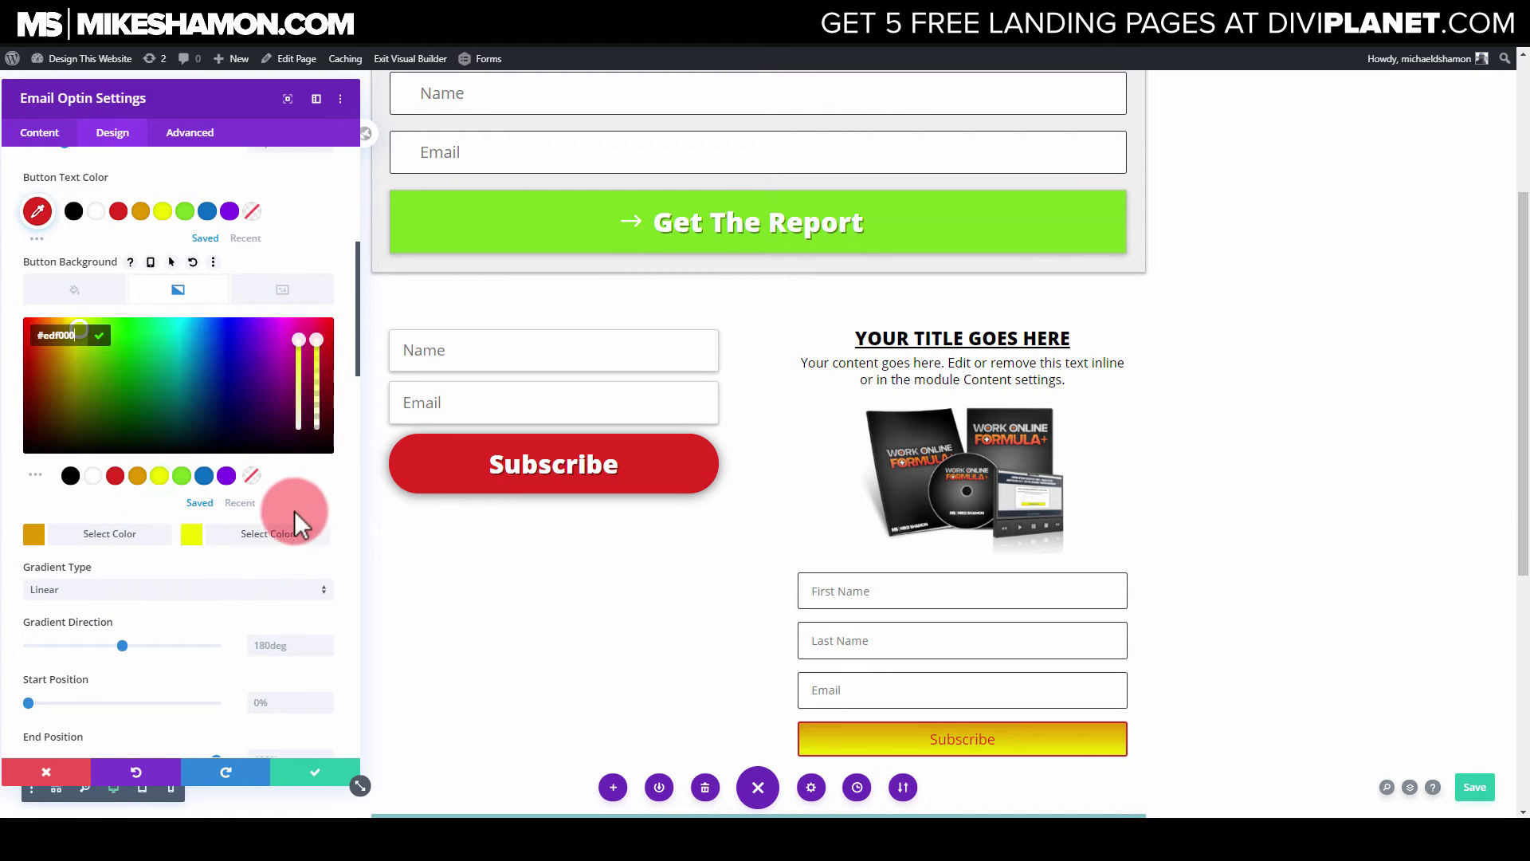
Set the right optin's button text color to dark blue #073675
scroll(178, 537, up, 2)
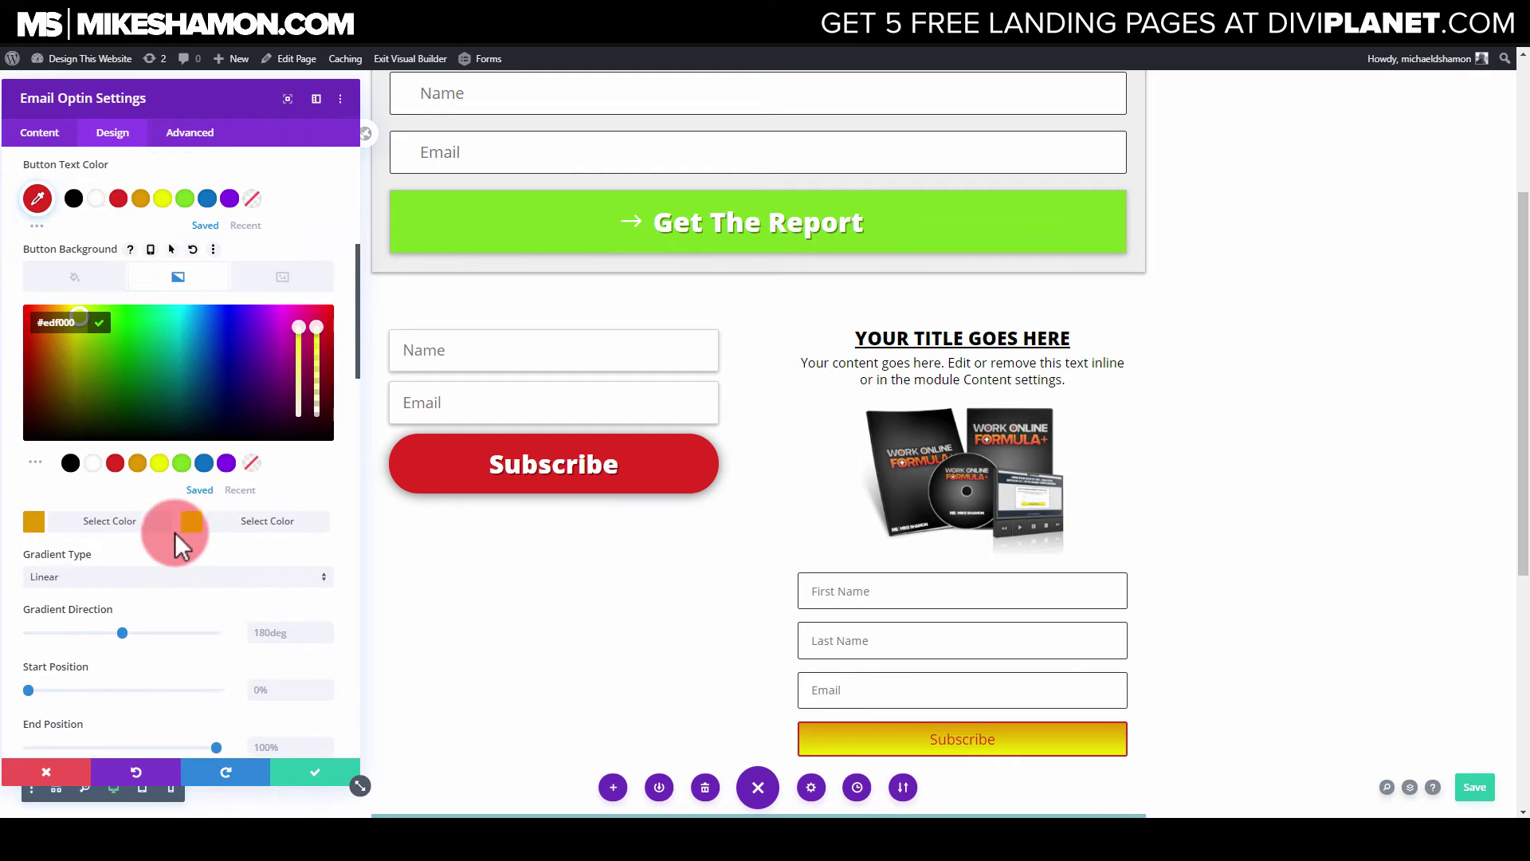
click(96, 343)
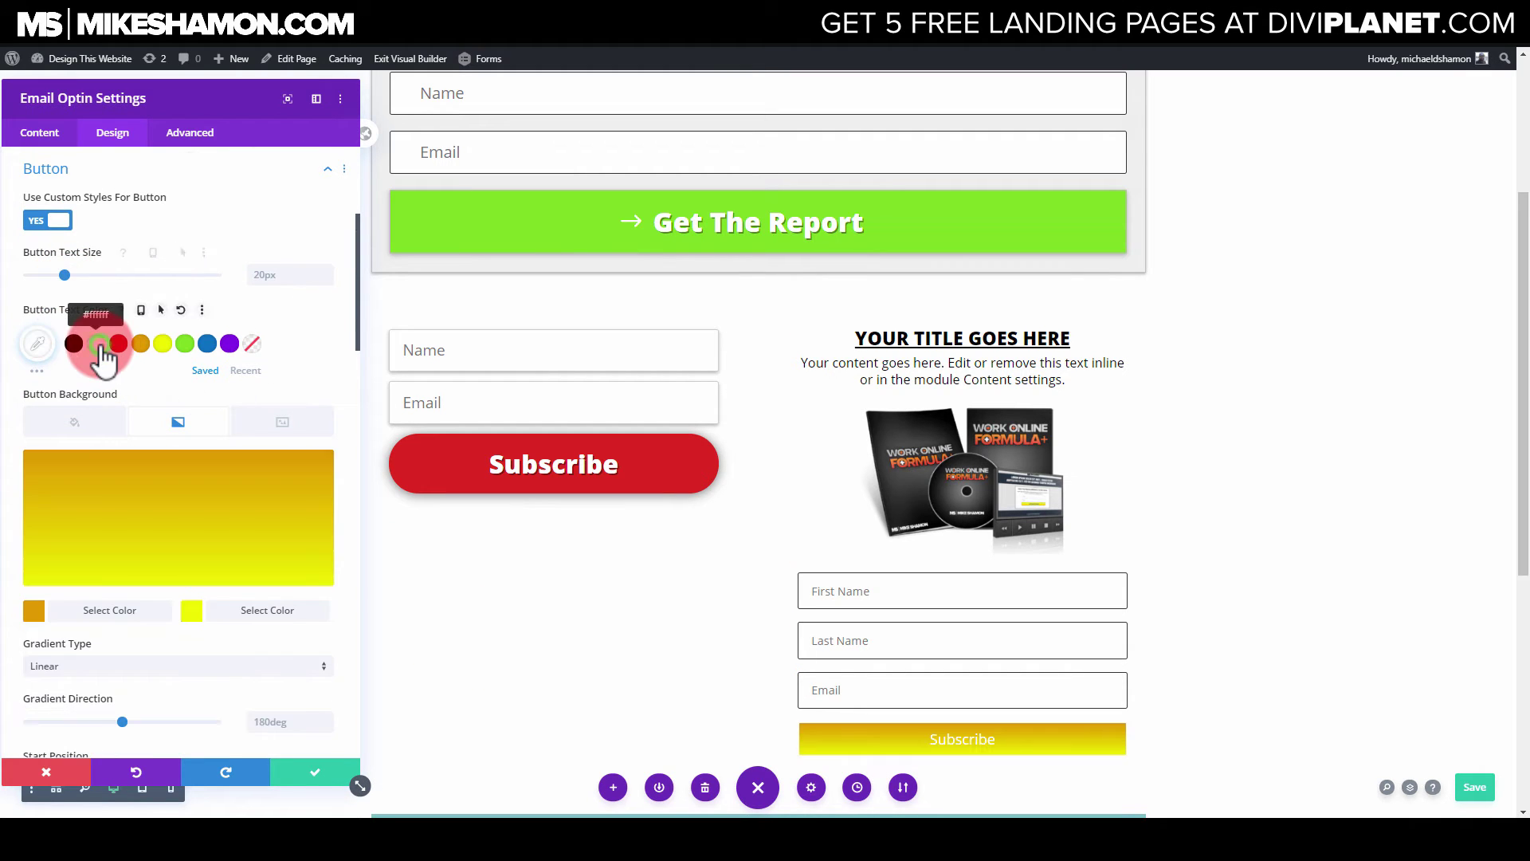
click(37, 344)
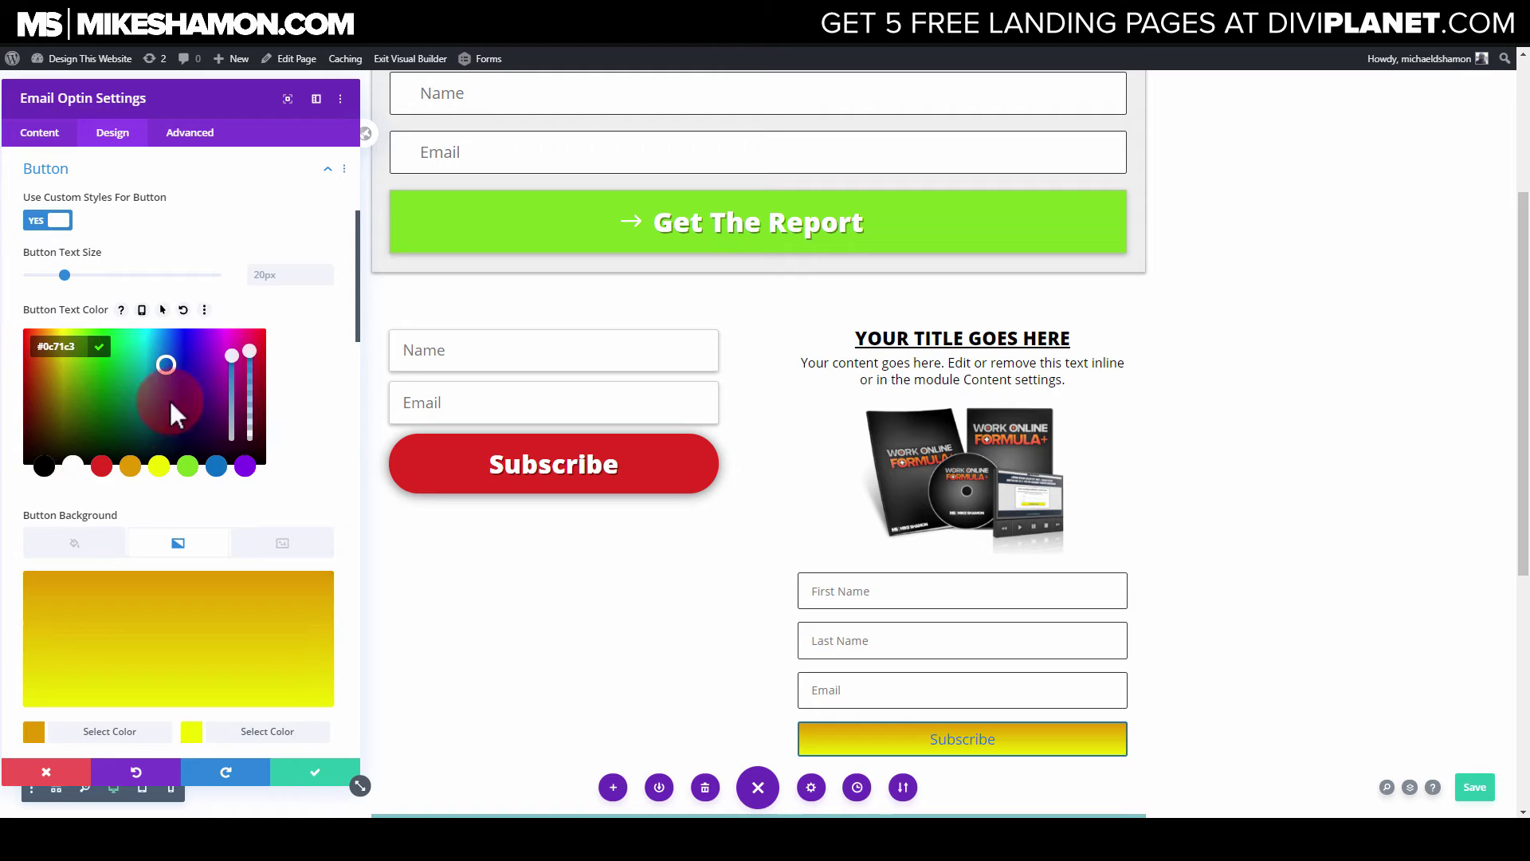
drag(168, 376, 170, 407)
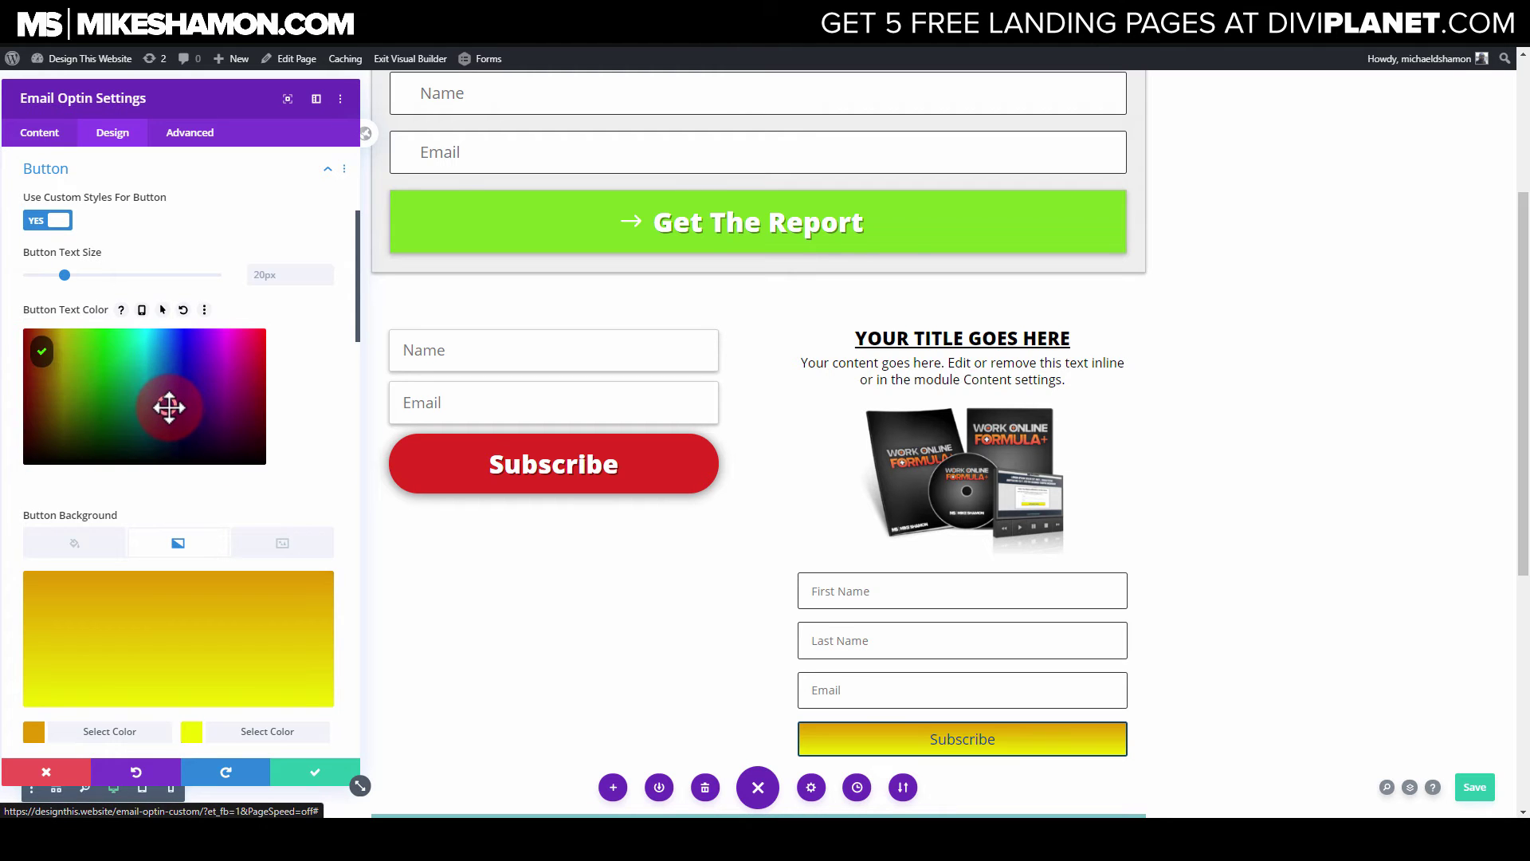
click(173, 407)
Set the right optin's button font weight to Ultra Bold
scroll(217, 519, down, 8)
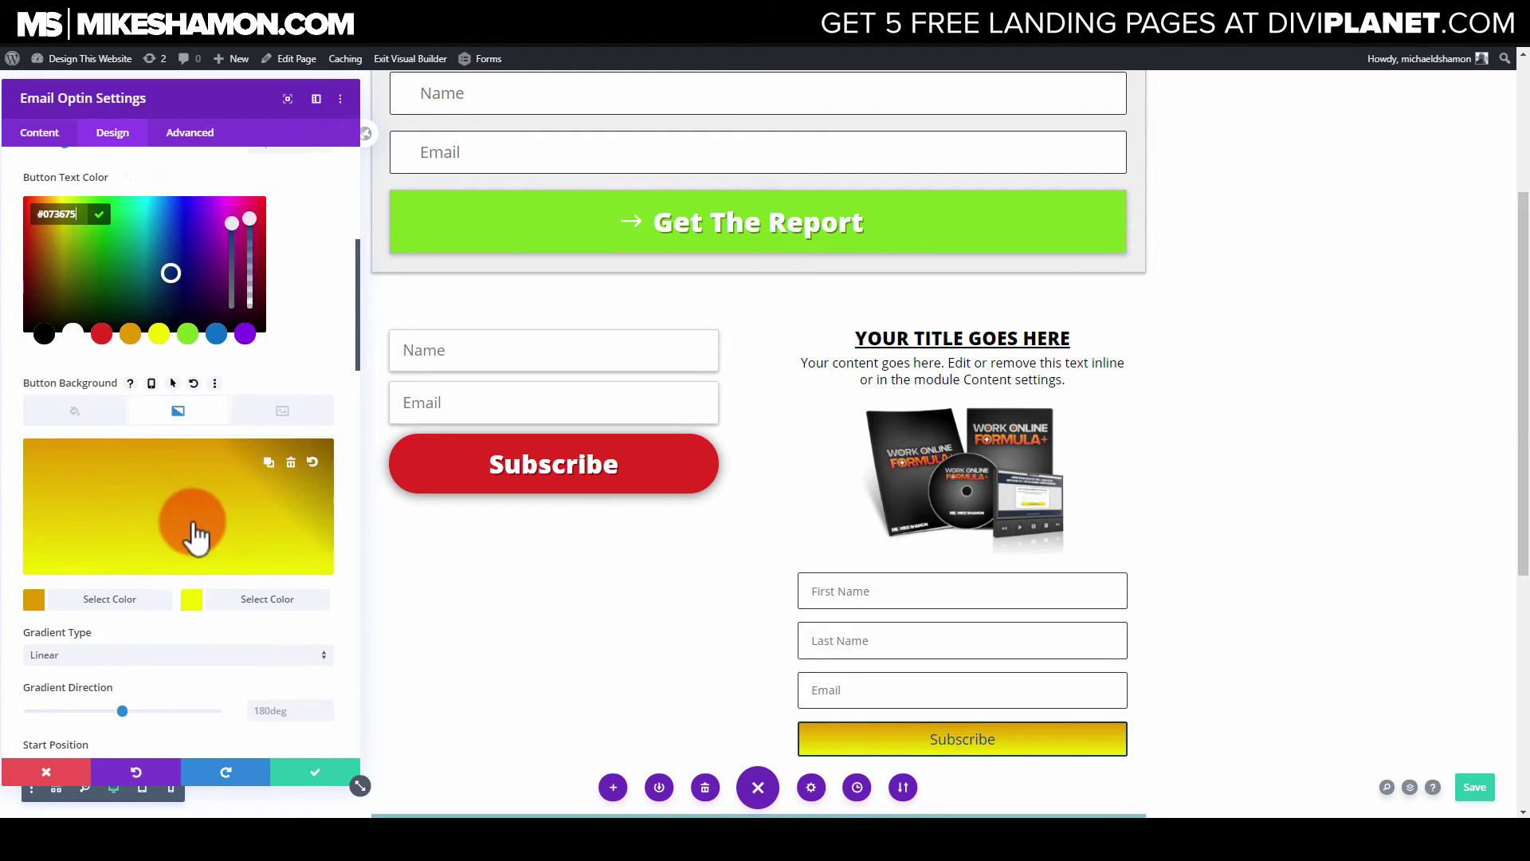
scroll(94, 529, down, 4)
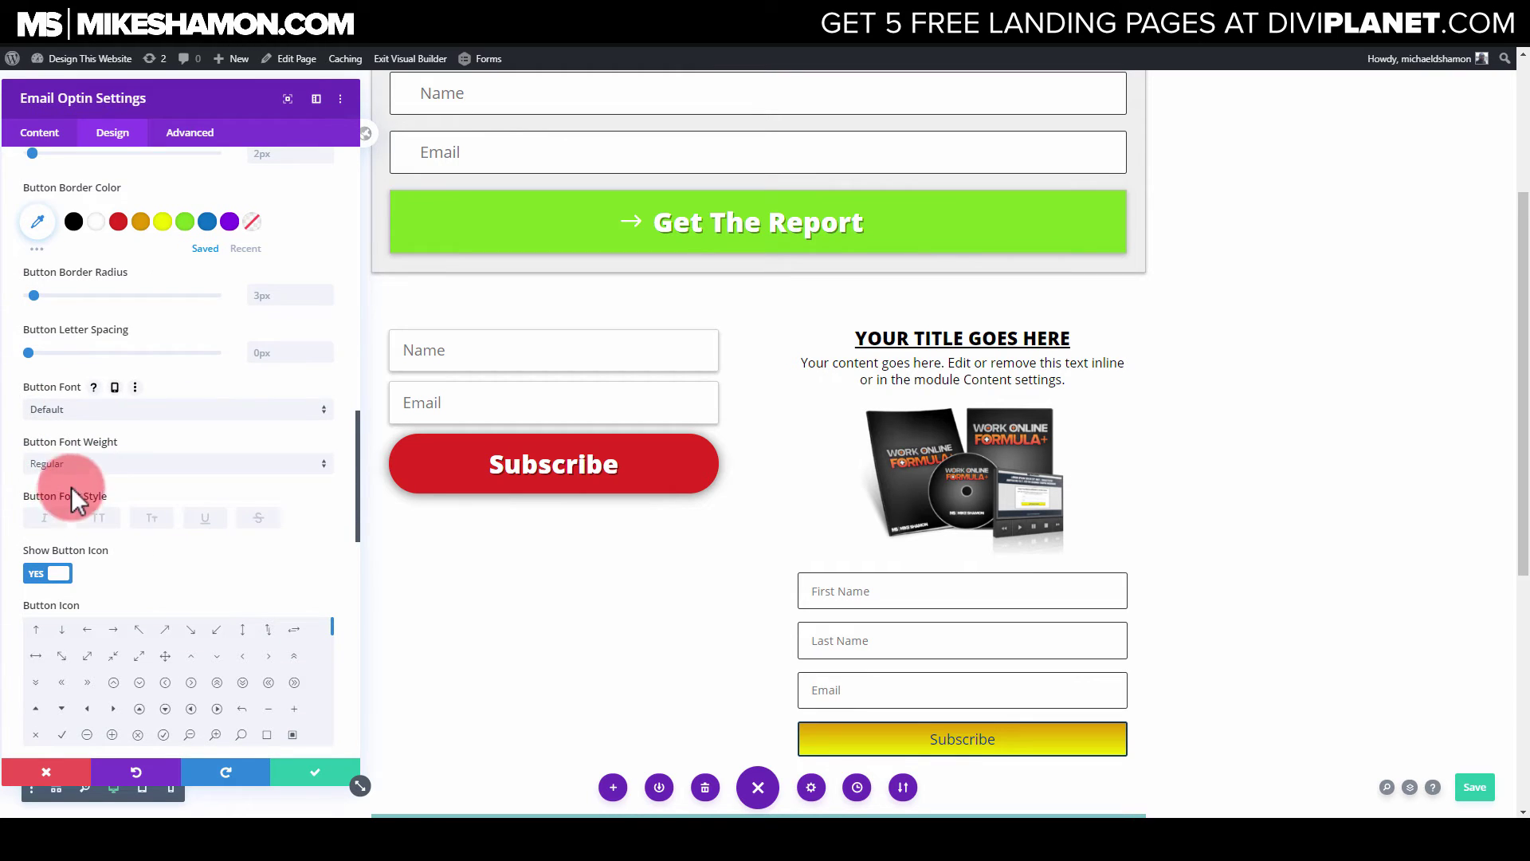
scroll(80, 518, down, 2)
click(88, 342)
click(89, 453)
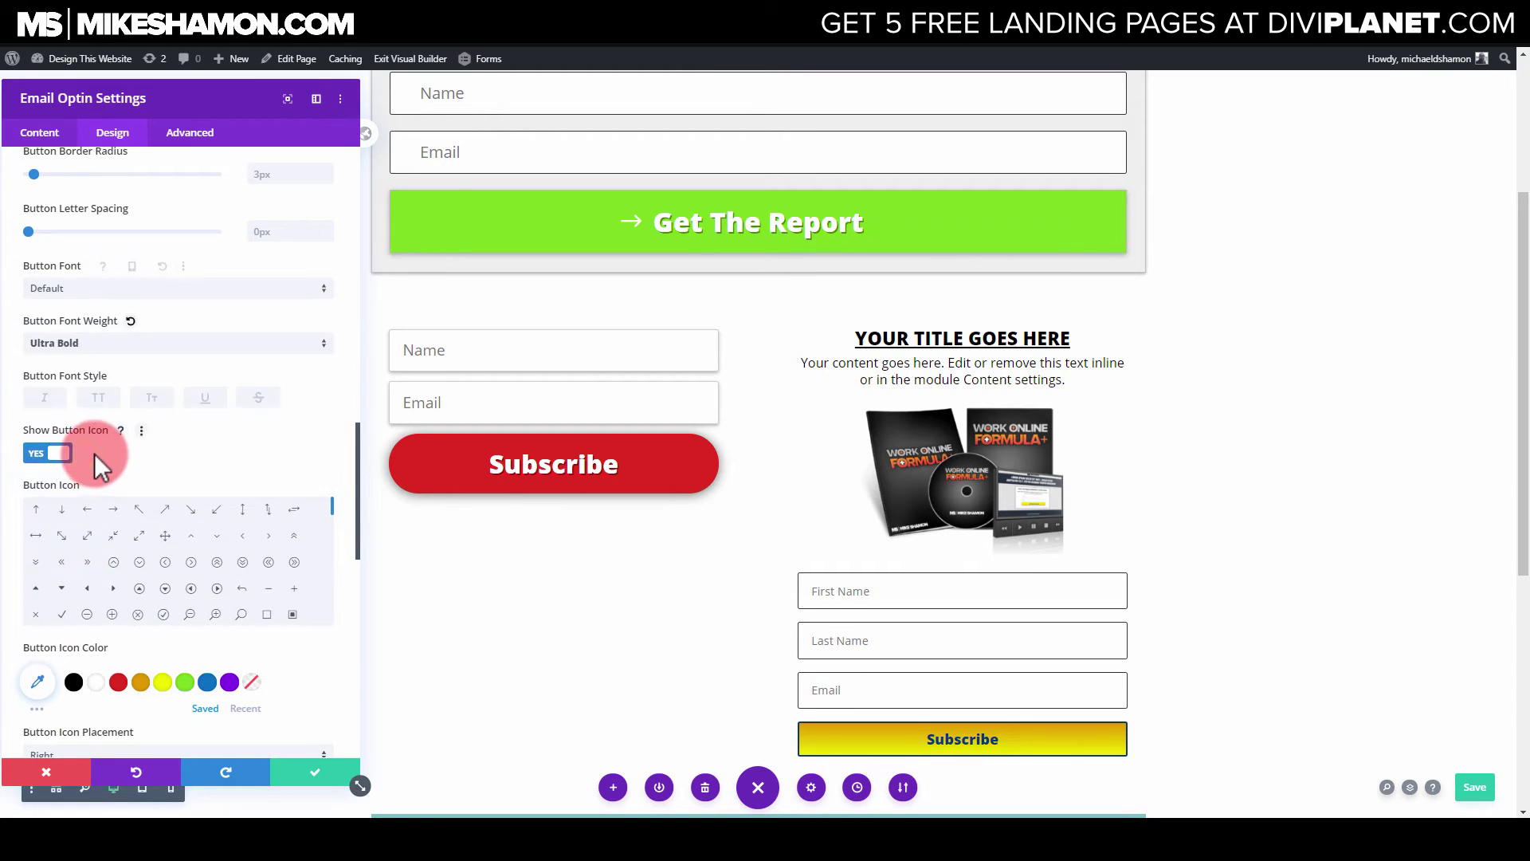
Increase the right optin's button text size to 32px
scroll(124, 451, up, 3)
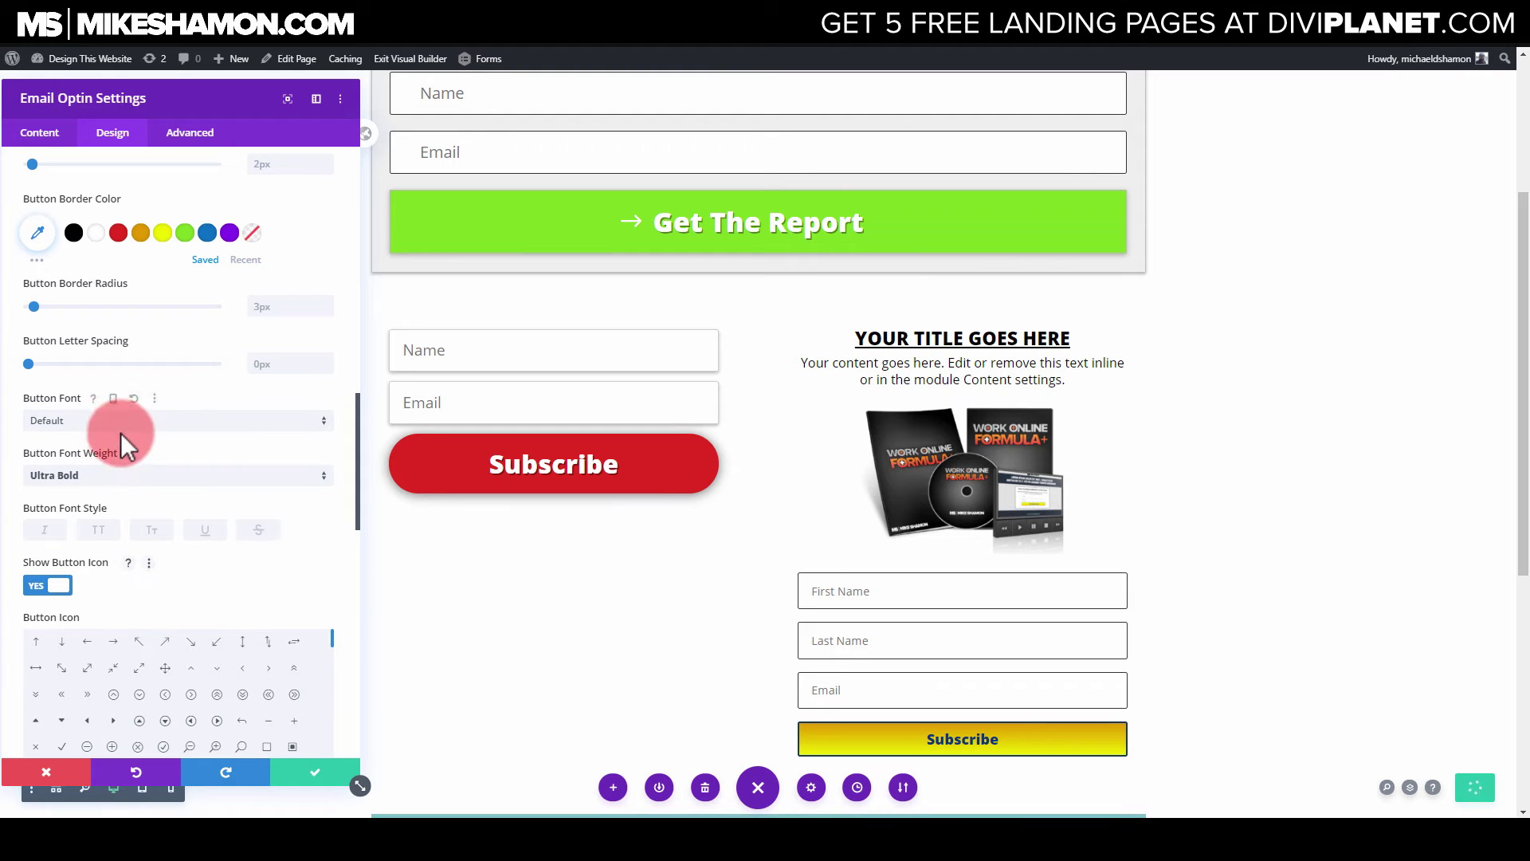
scroll(118, 518, up, 10)
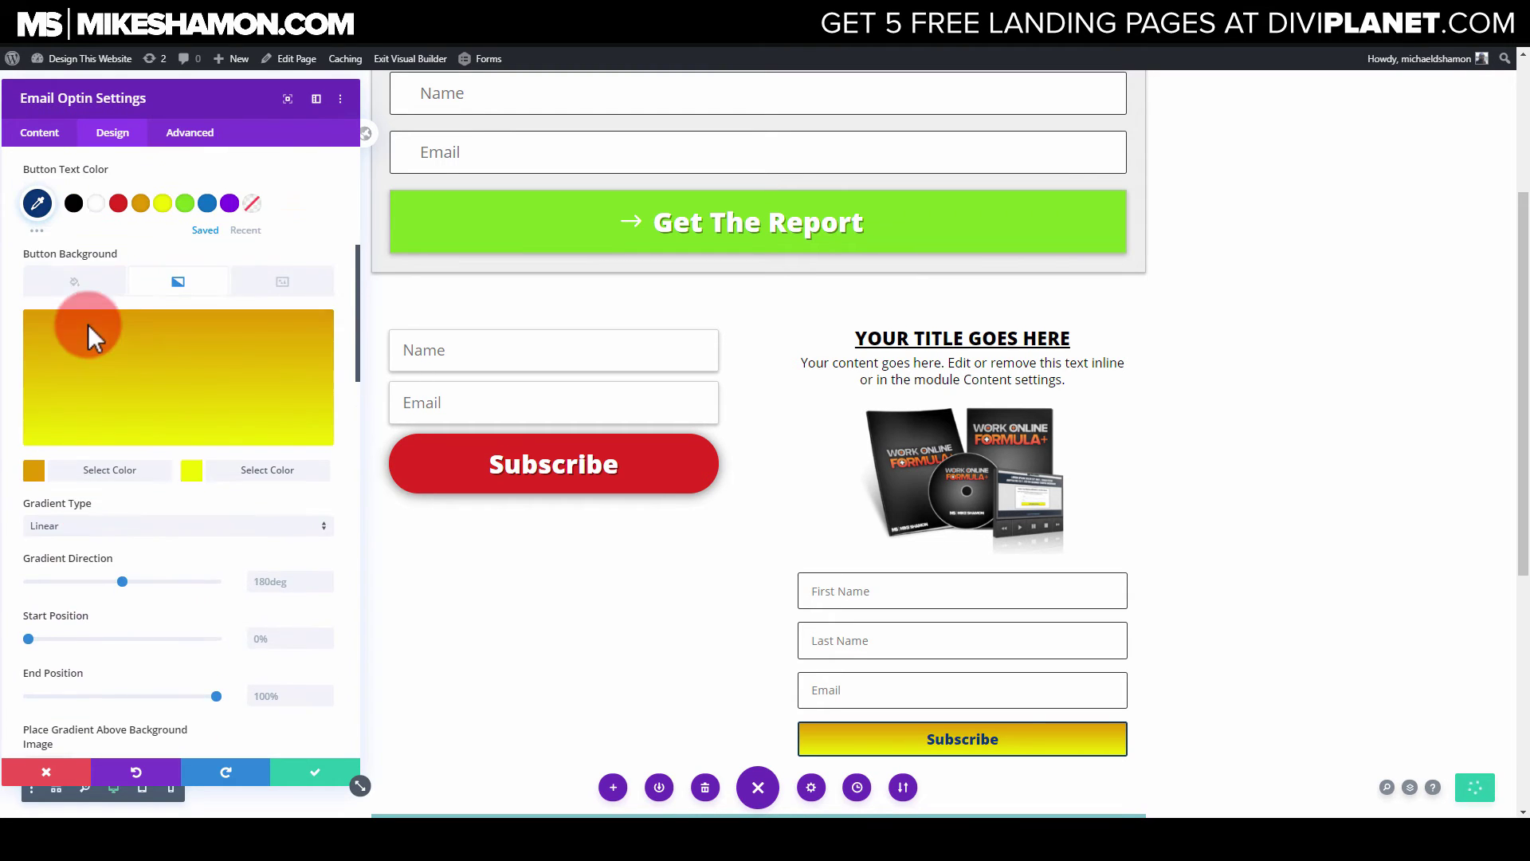
scroll(83, 355, up, 2)
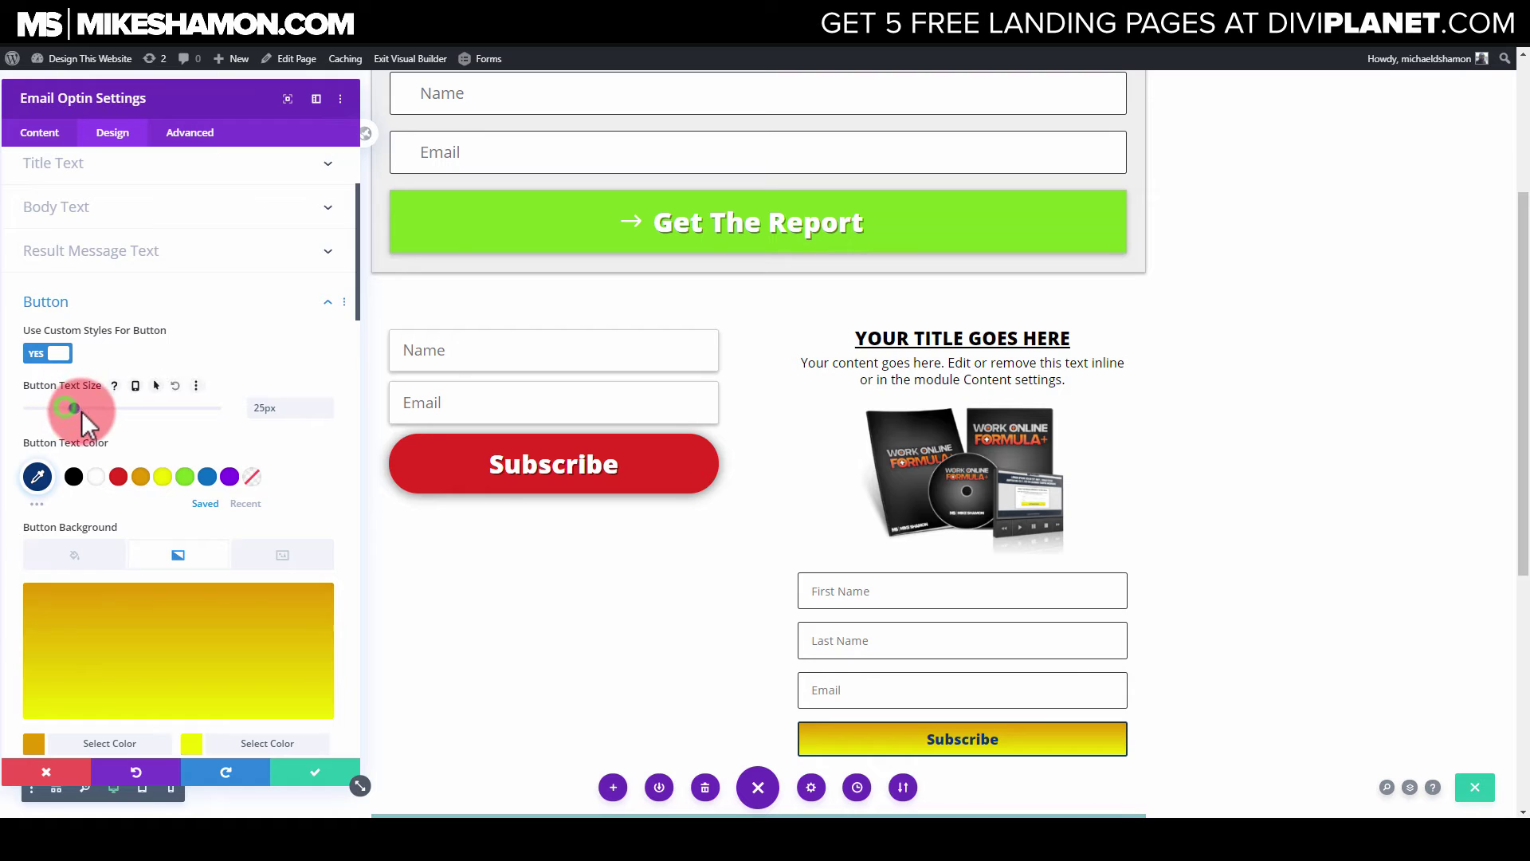
drag(81, 408, 87, 409)
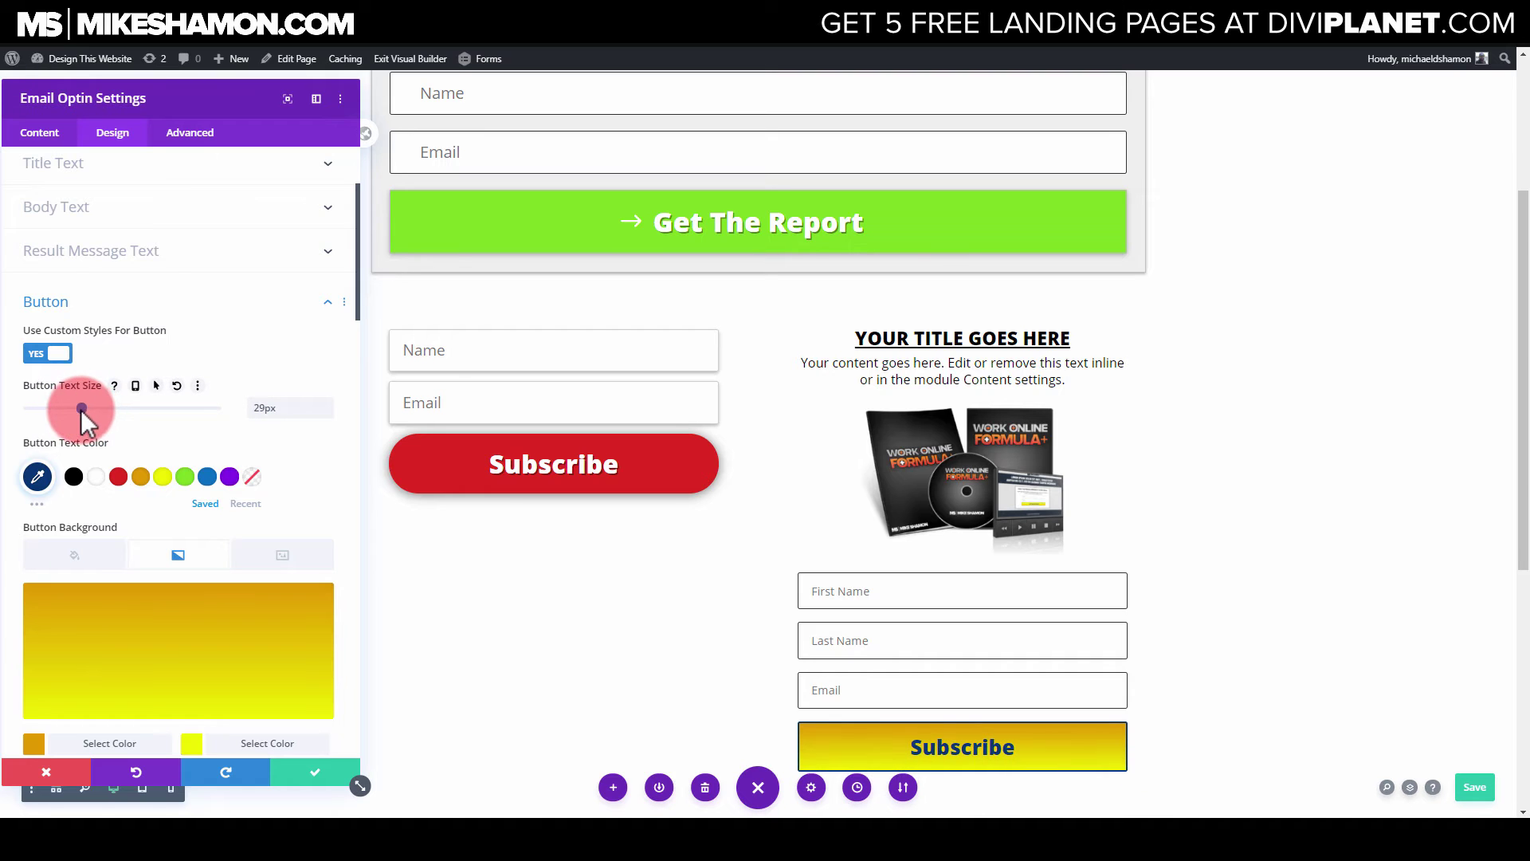
scroll(127, 525, down, 2)
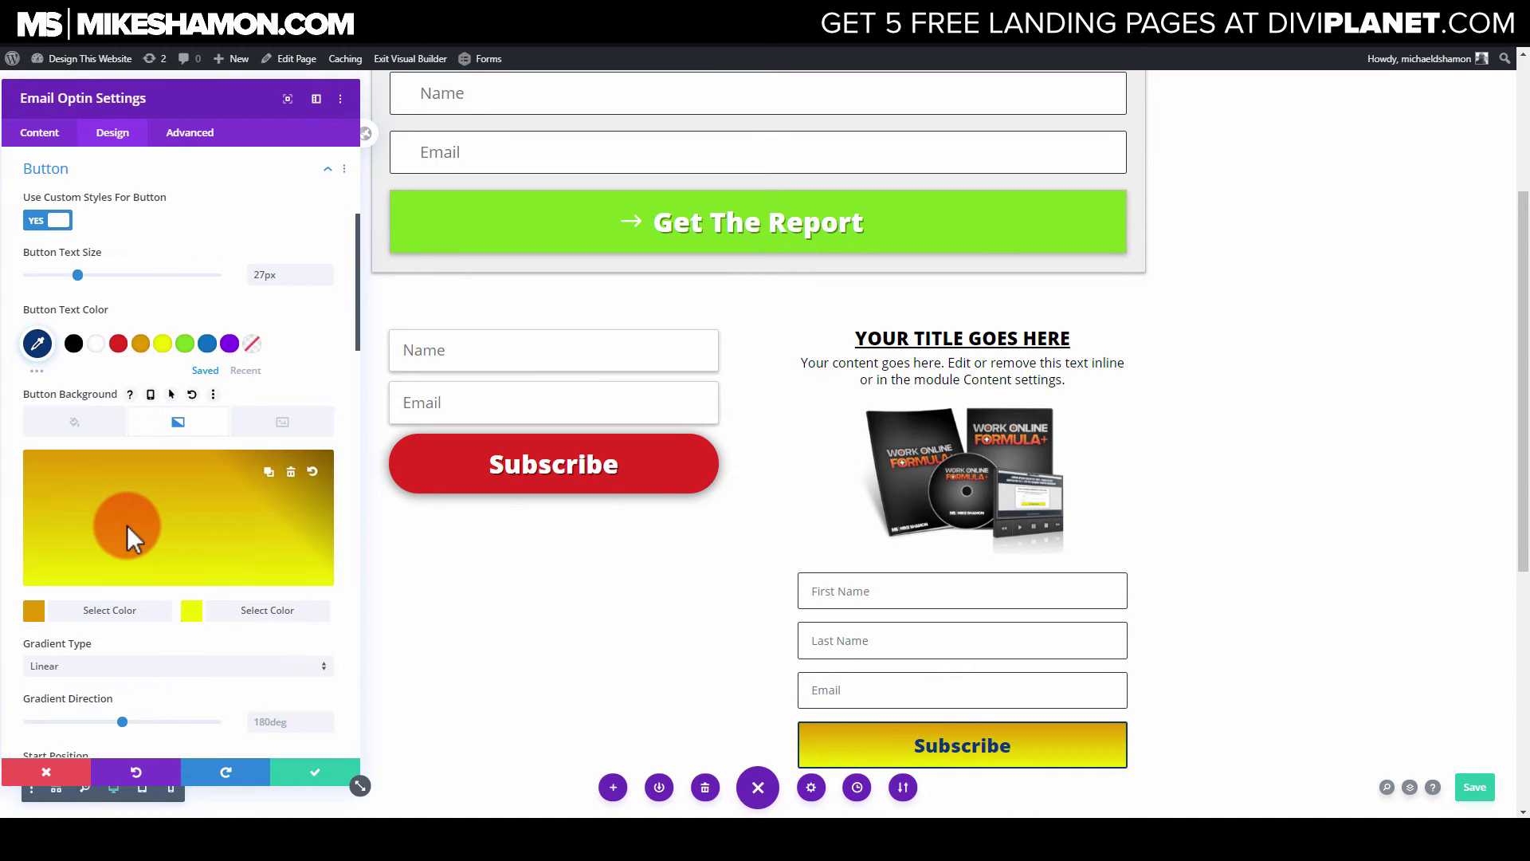
click(78, 269)
drag(81, 276, 89, 275)
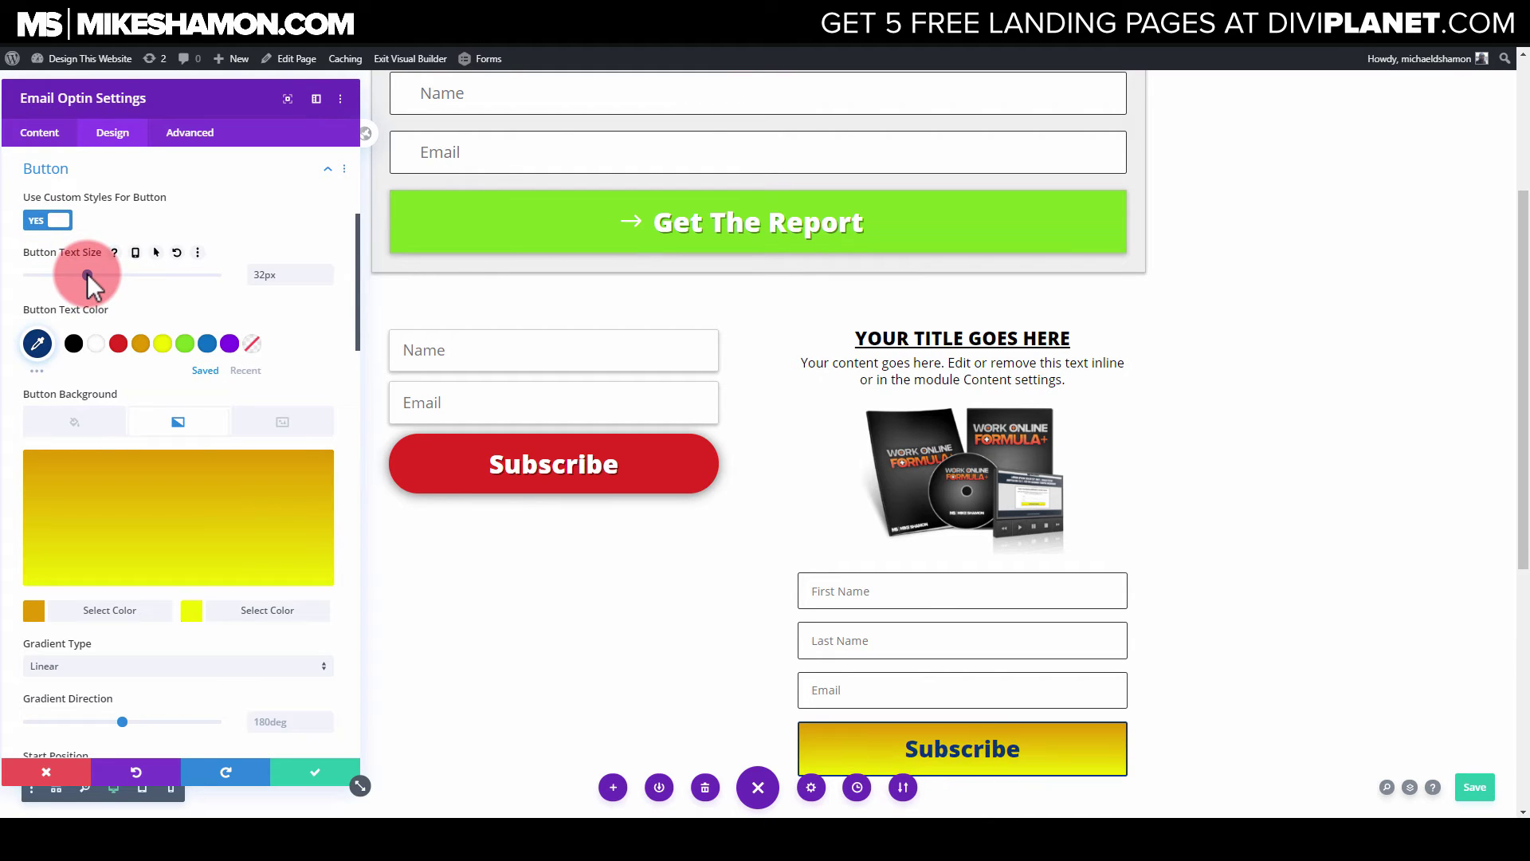
Set the right optin's button border width to 0px
scroll(177, 534, down, 5)
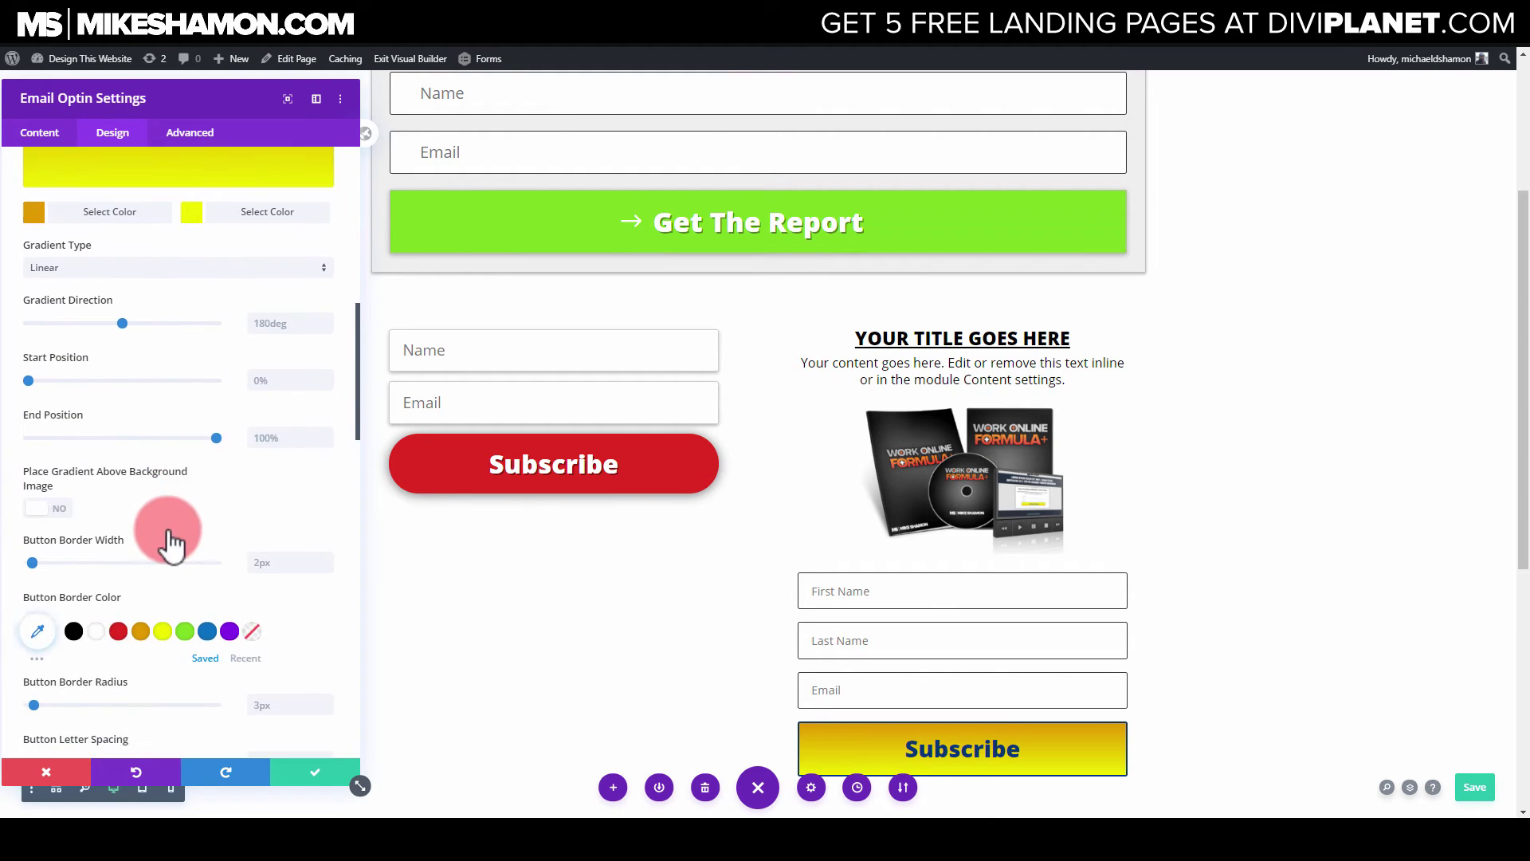
scroll(75, 505, down, 3)
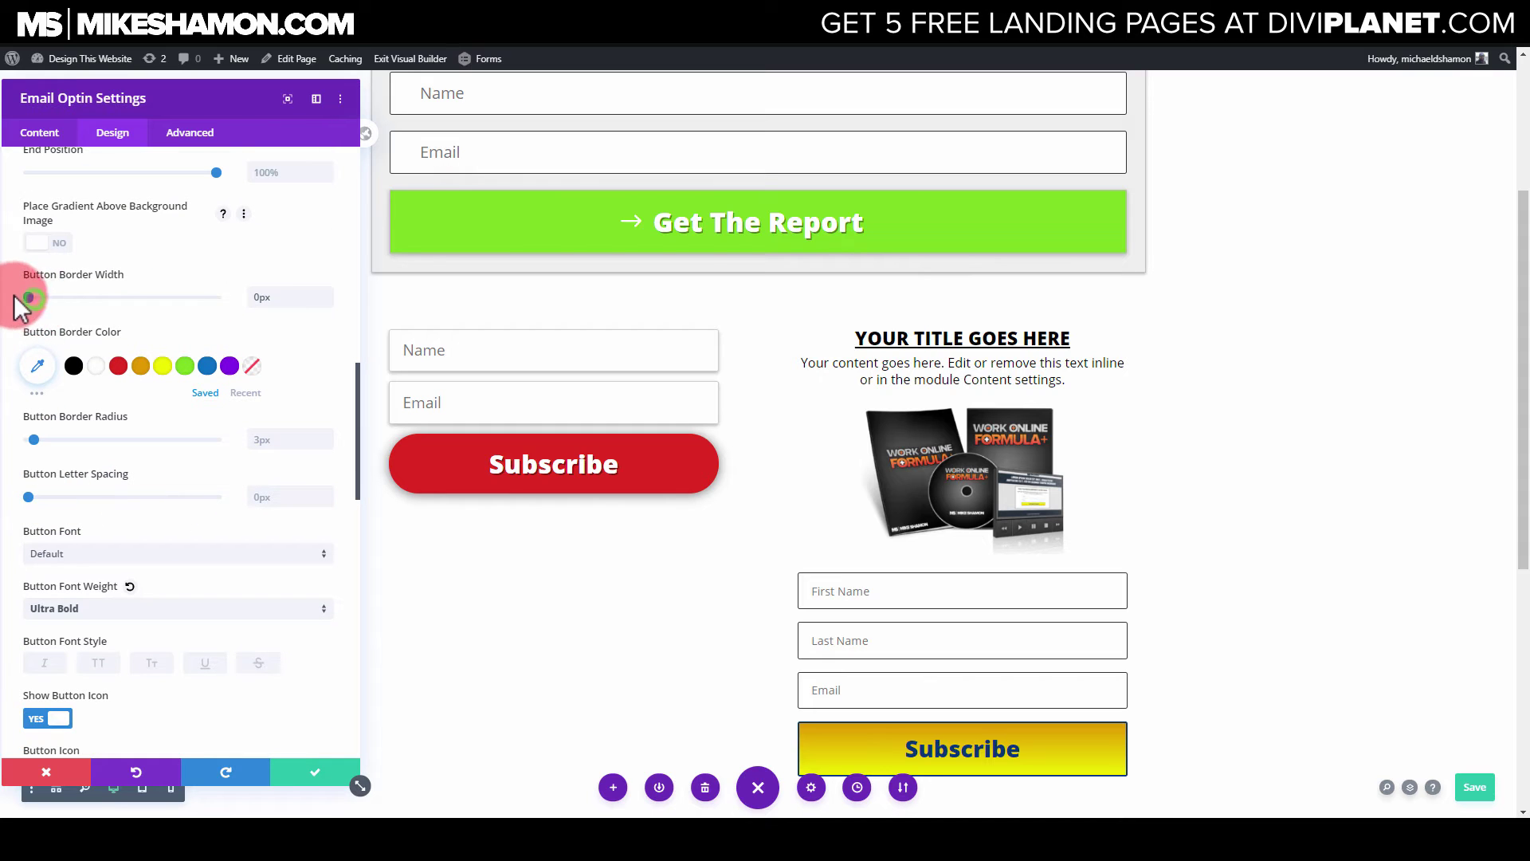